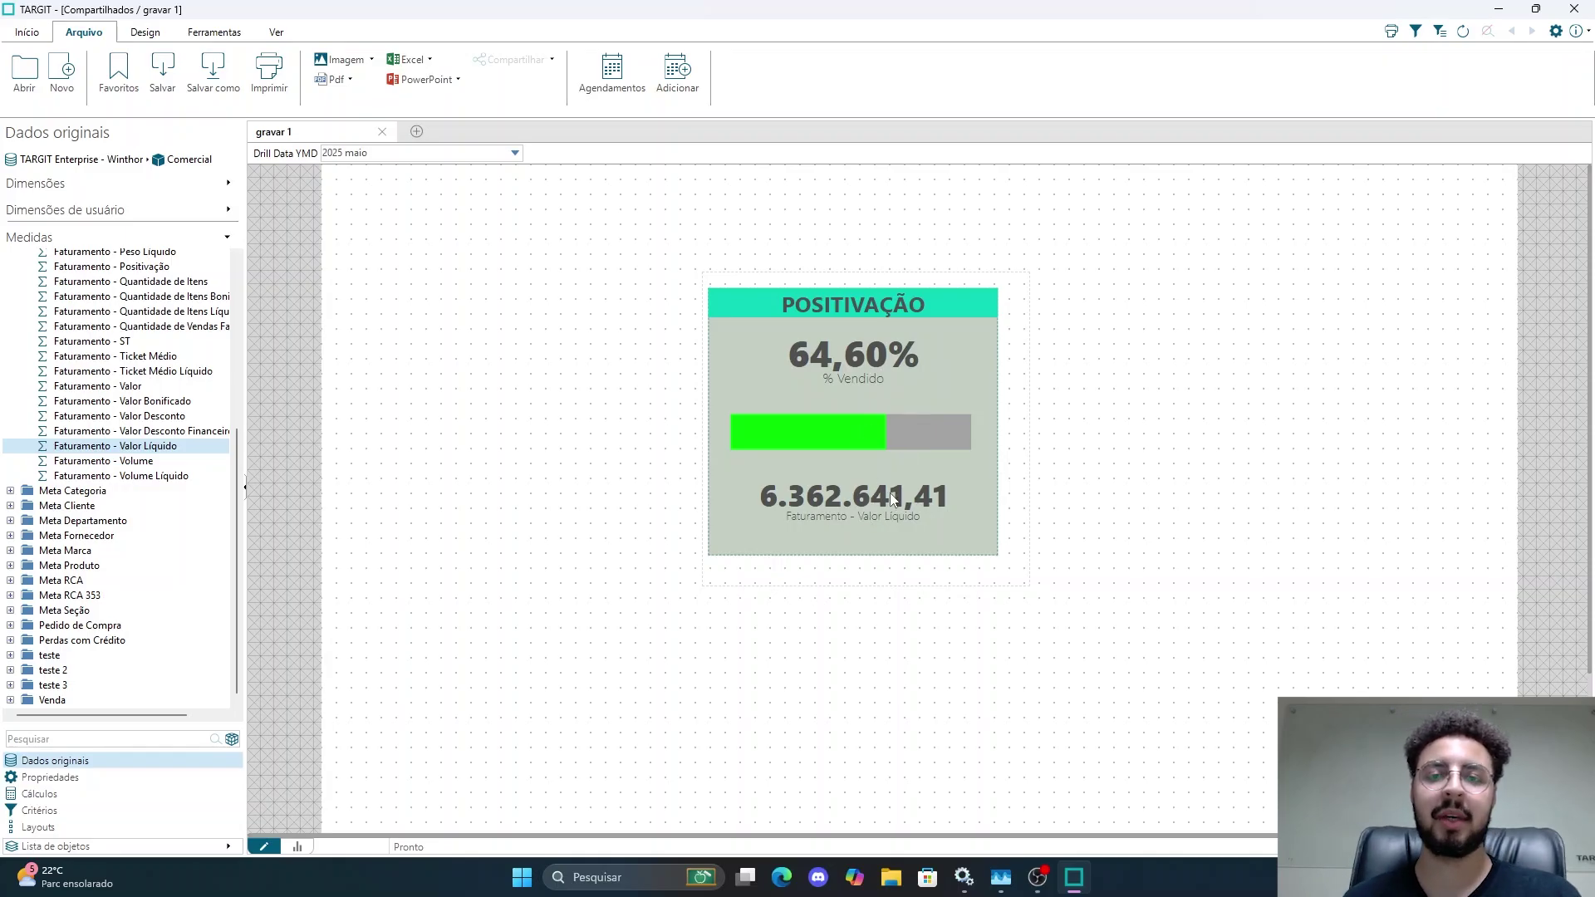
Step: Reposition the grouped POSITIVAÇÃO card on the canvas, placing it near the upper middle of the page
{"action": "left_click", "coordinate": [832, 489]}
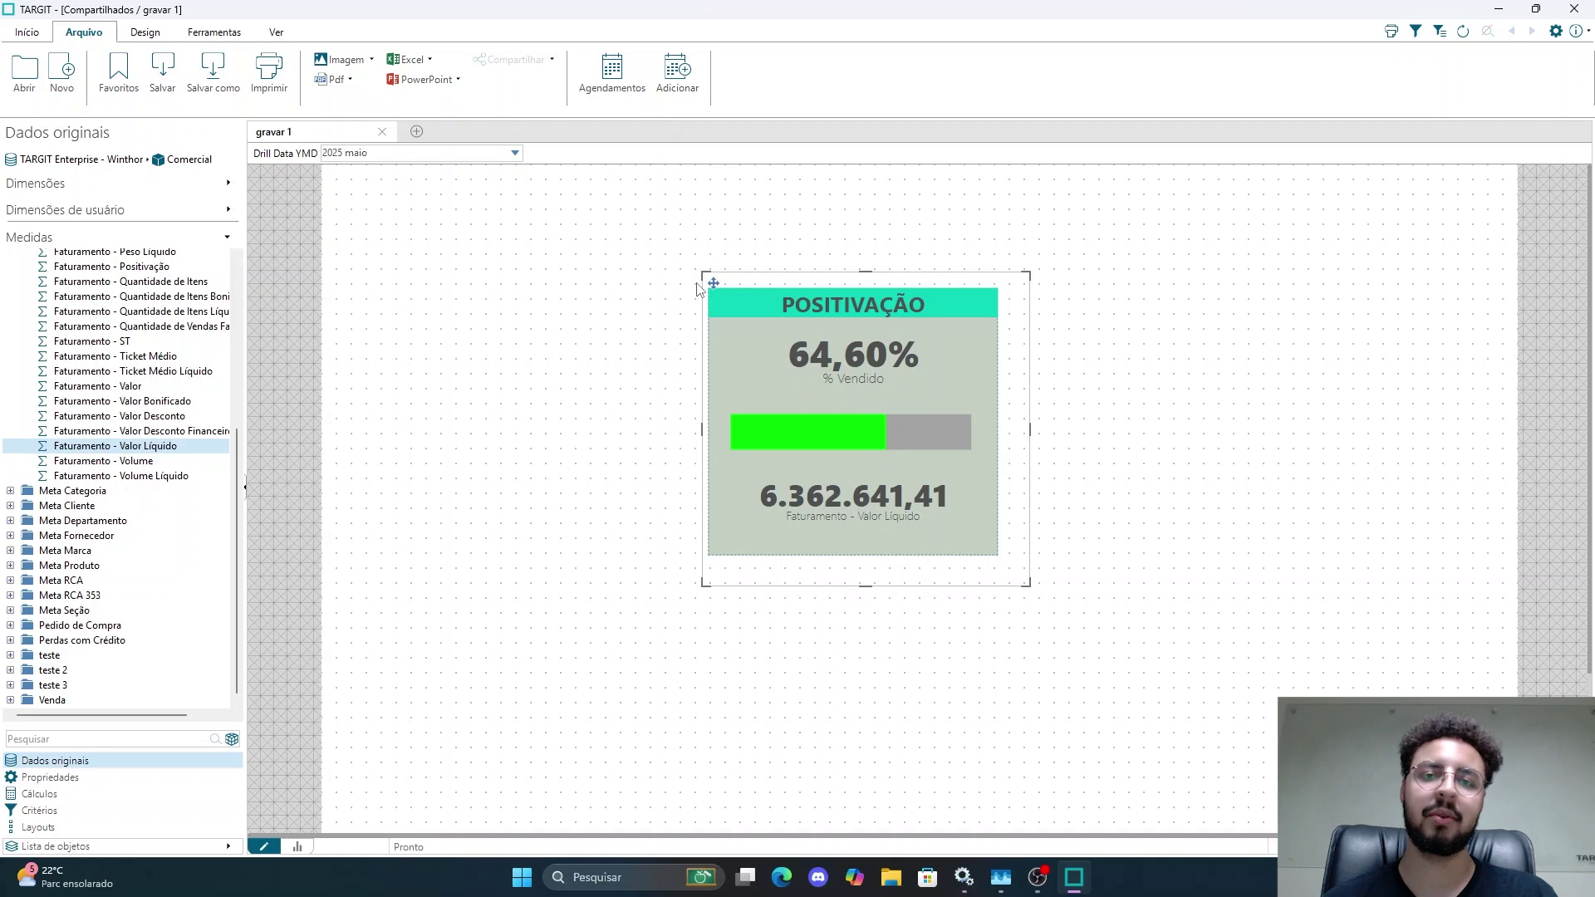
{"action": "left_click_drag", "start_coordinate": [712, 283], "coordinate": [335, 199]}
{"action": "left_click", "coordinate": [953, 338]}
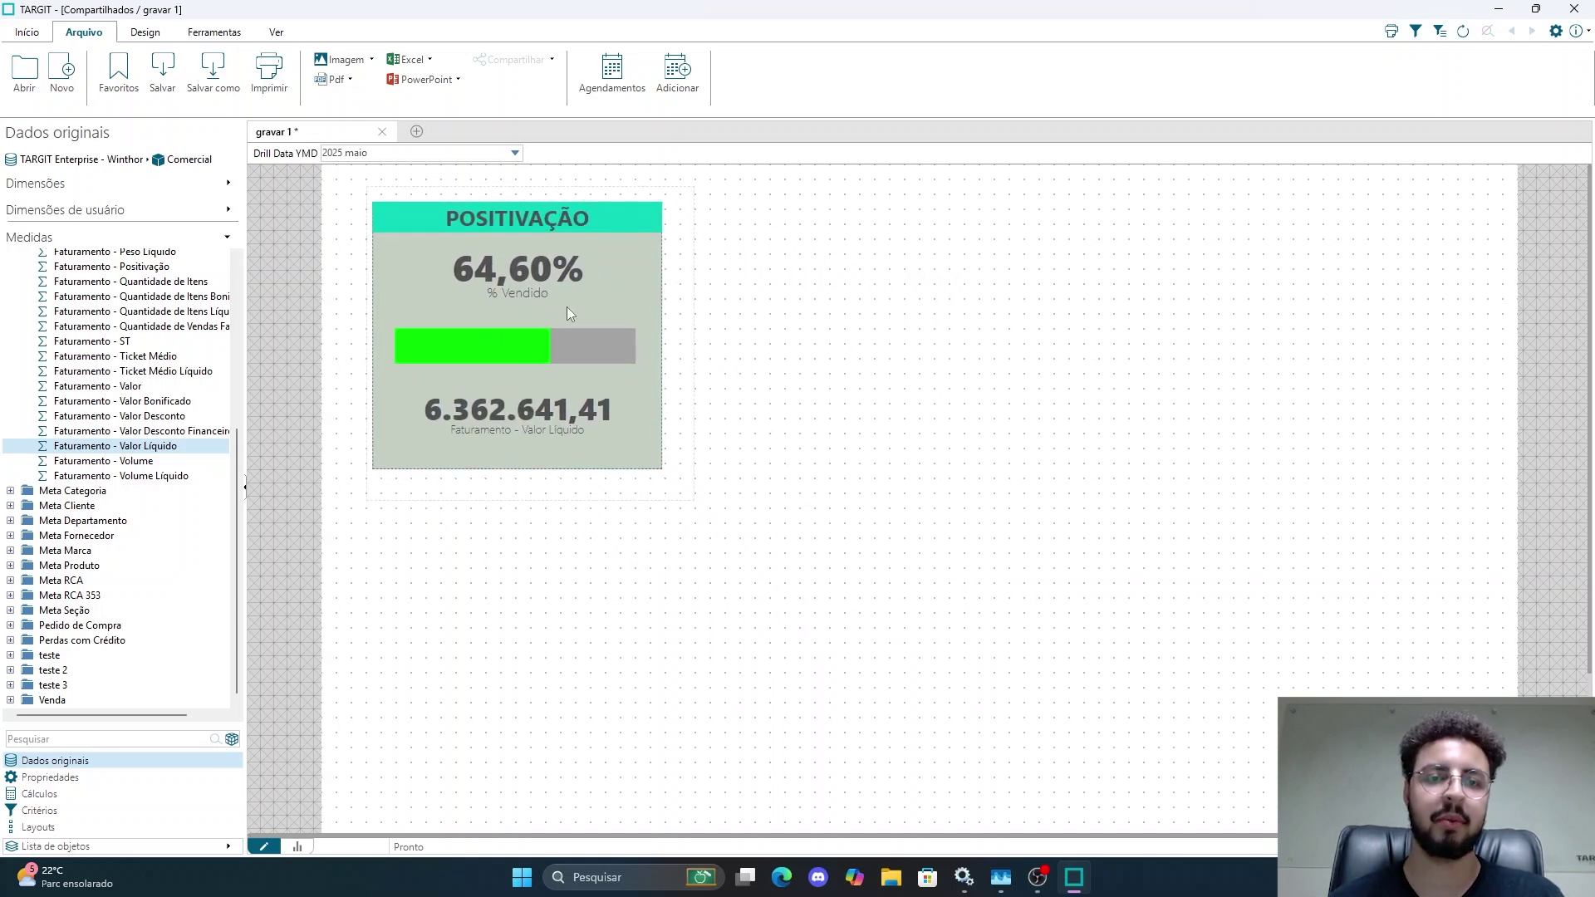
{"action": "left_click", "coordinate": [432, 241]}
{"action": "left_click_drag", "start_coordinate": [378, 197], "coordinate": [774, 210]}
{"action": "left_click", "coordinate": [662, 284]}
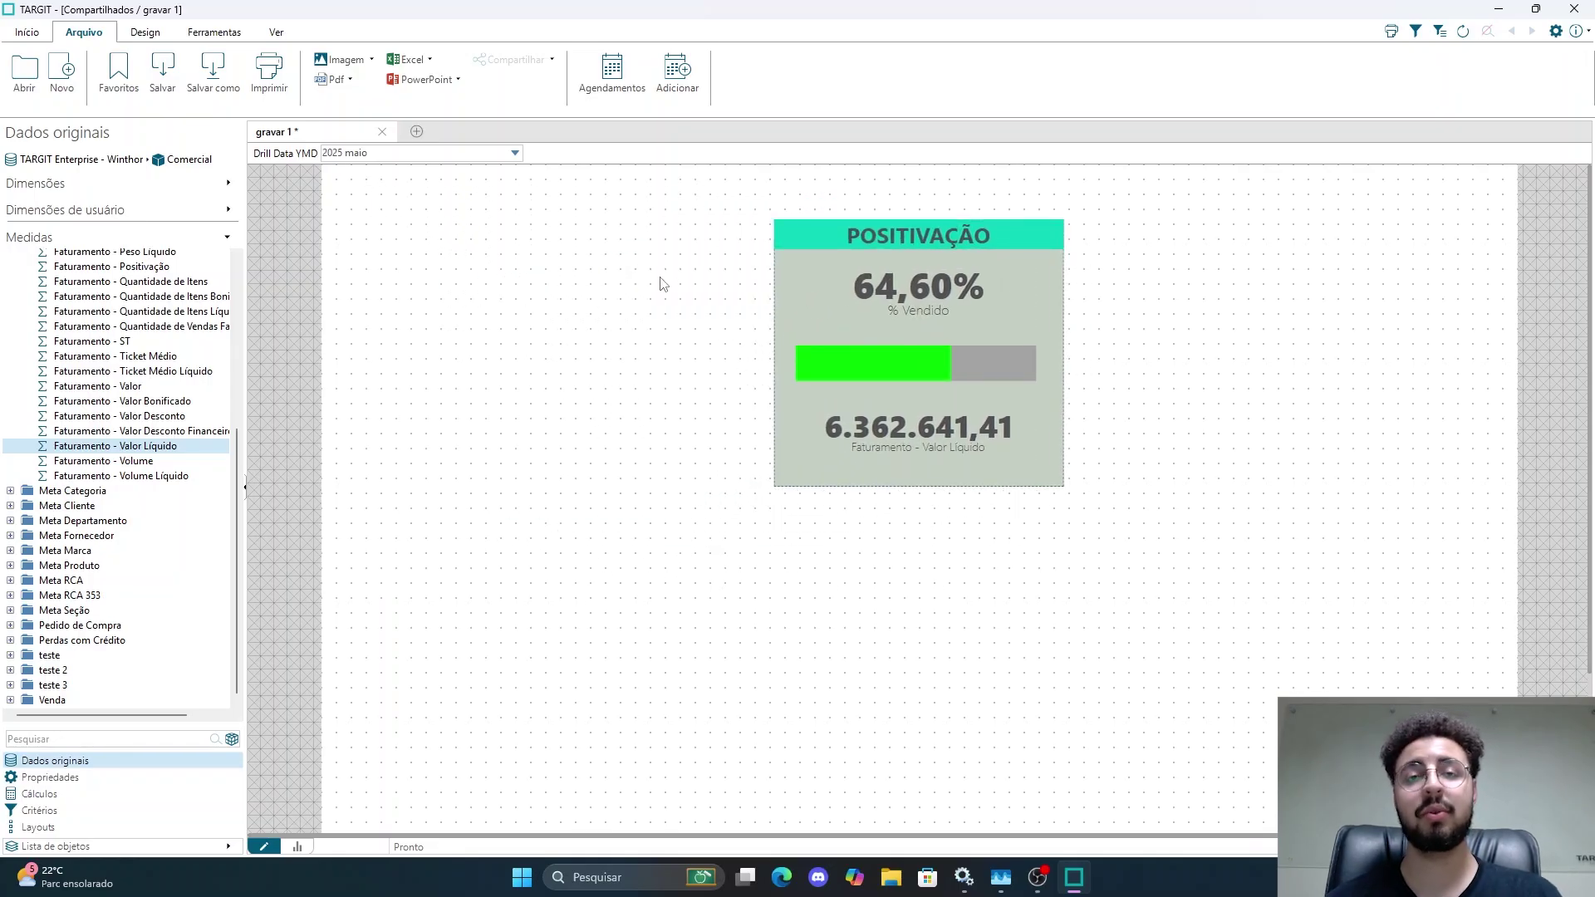
Step: Create a new document from the "Dashboard em branco" template
{"action": "left_click", "coordinate": [417, 133]}
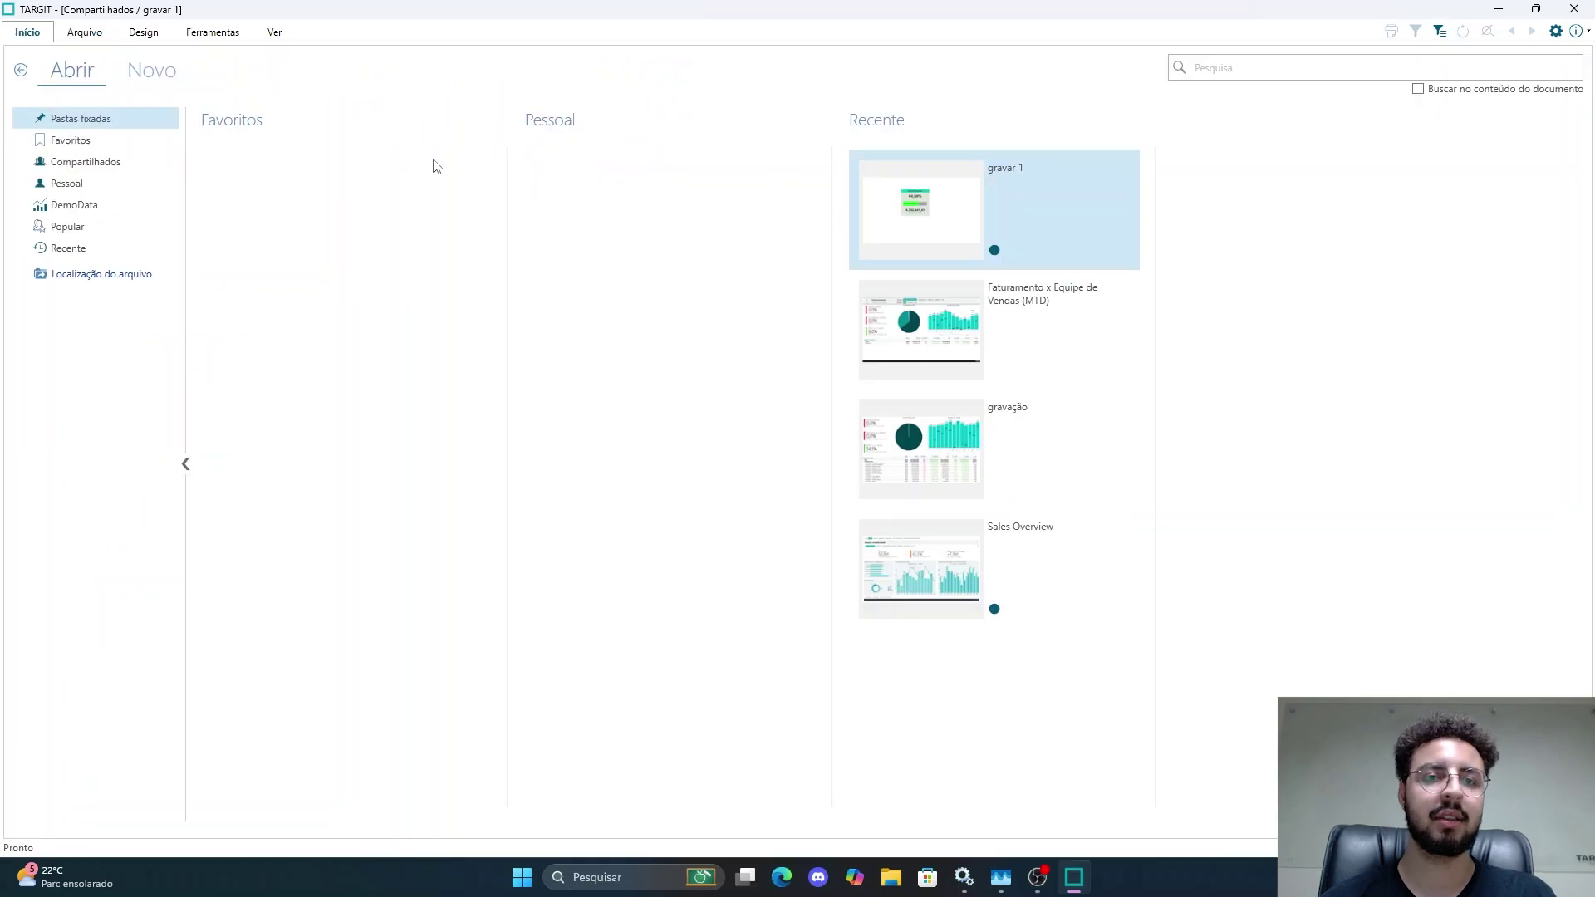
{"action": "left_click", "coordinate": [152, 73]}
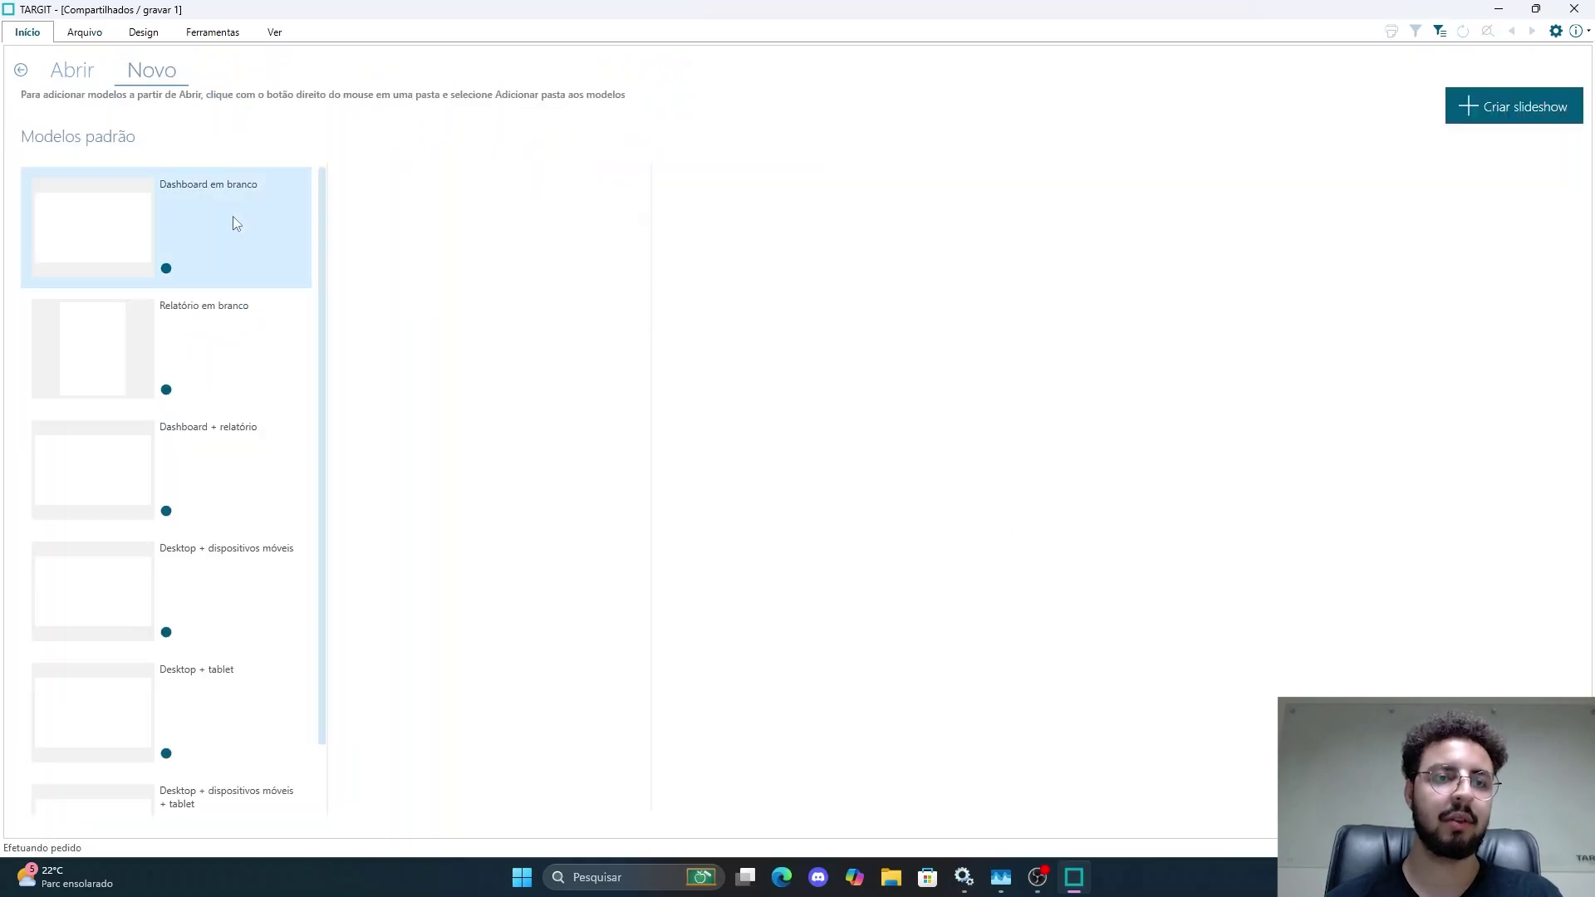
{"action": "left_click", "coordinate": [232, 216]}
Step: Return to the gravar 1 document and enlarge the grouped POSITIVAÇÃO card from its lower corner
{"action": "left_click", "coordinate": [305, 130]}
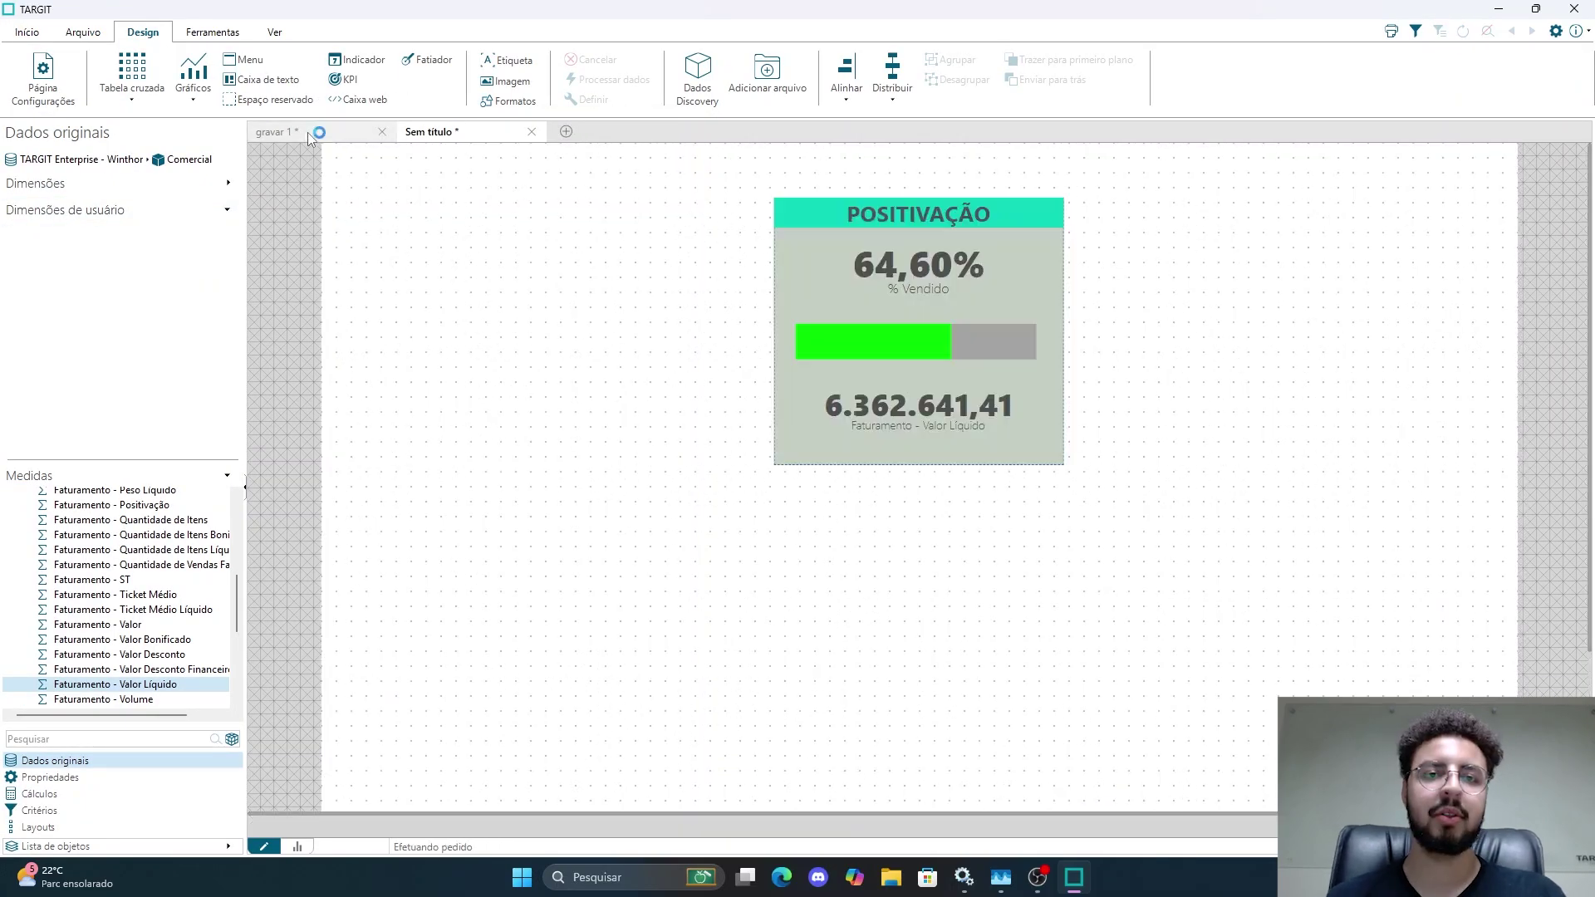
{"action": "left_click", "coordinate": [845, 338]}
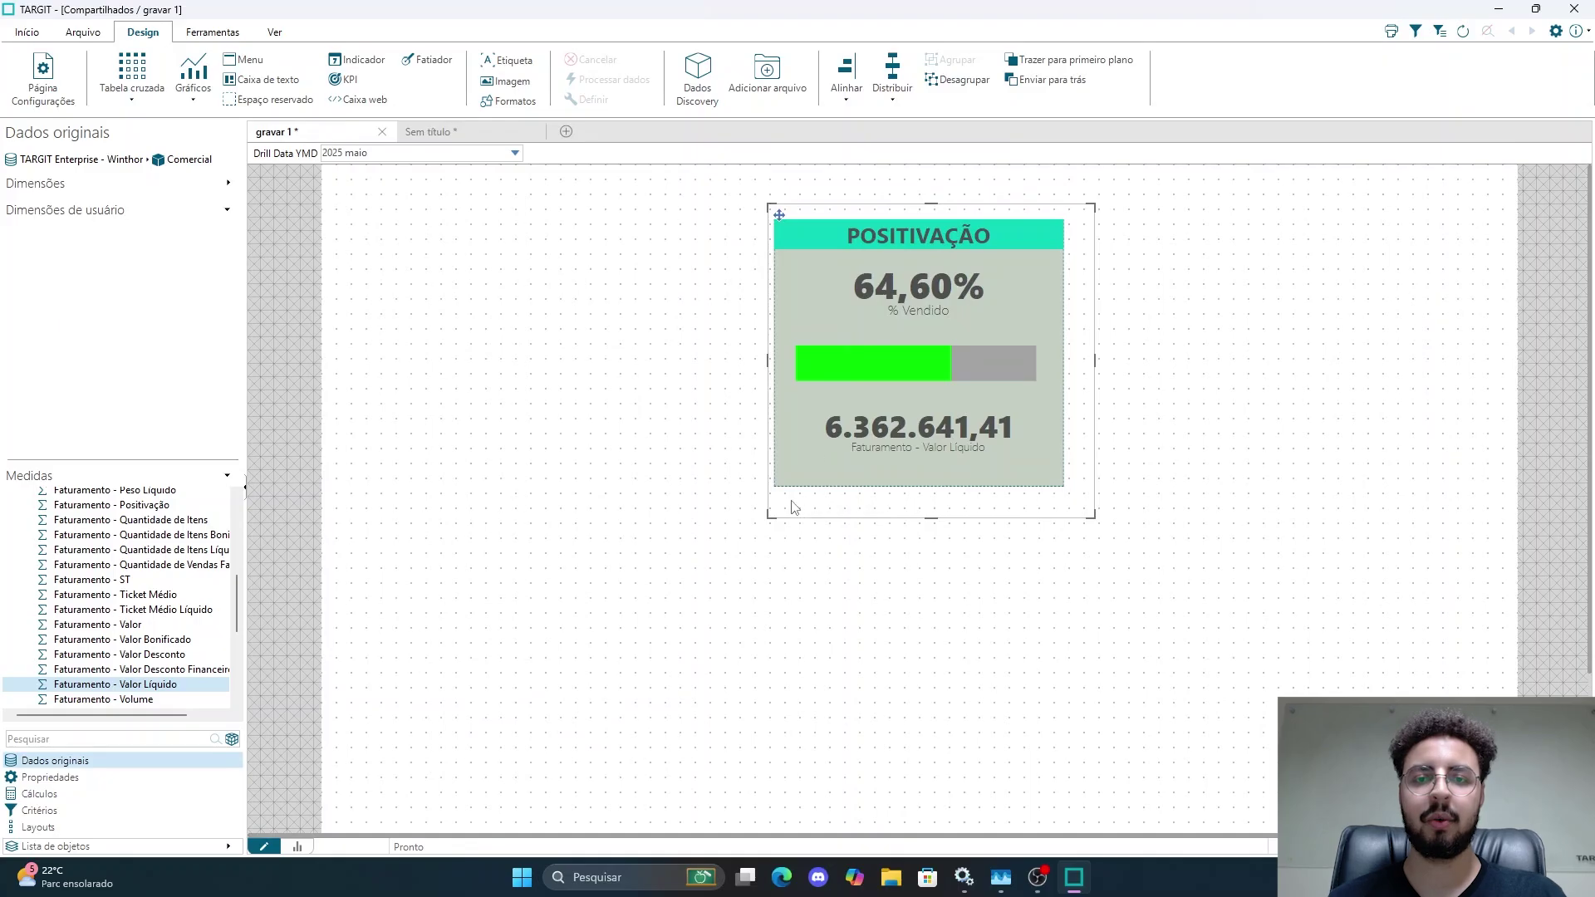
{"action": "left_click_drag", "start_coordinate": [770, 517], "coordinate": [723, 541]}
{"action": "left_click", "coordinate": [634, 541]}
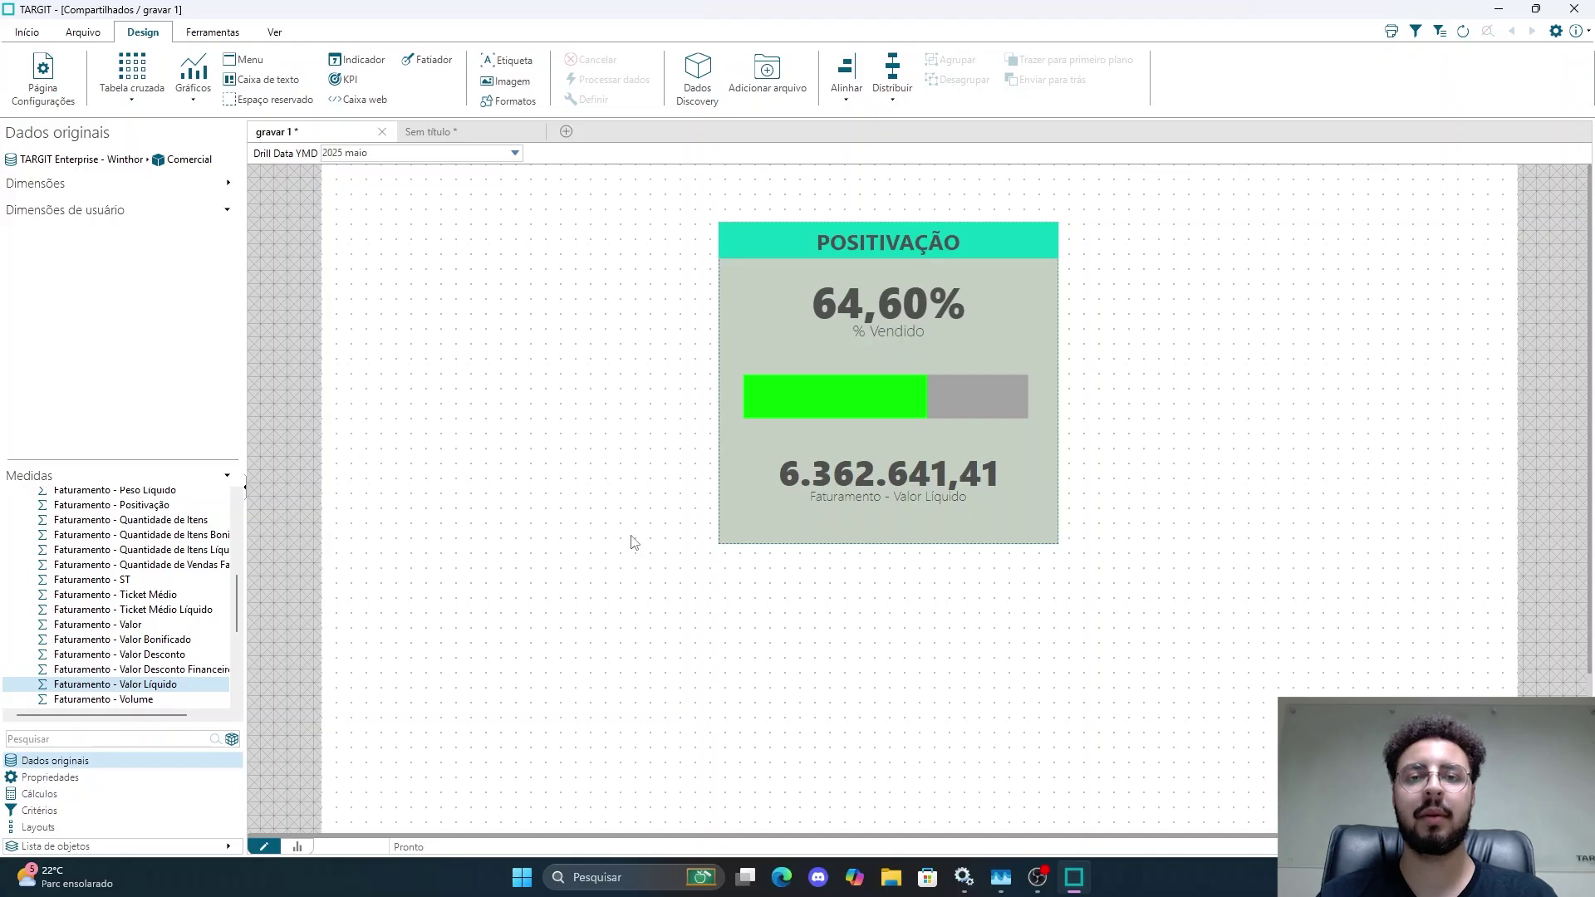
Step: In the untitled dashboard, insert a crosstab with the measure Faturamento - Positivação and move it slightly inward from the page corner
{"action": "left_click", "coordinate": [430, 132]}
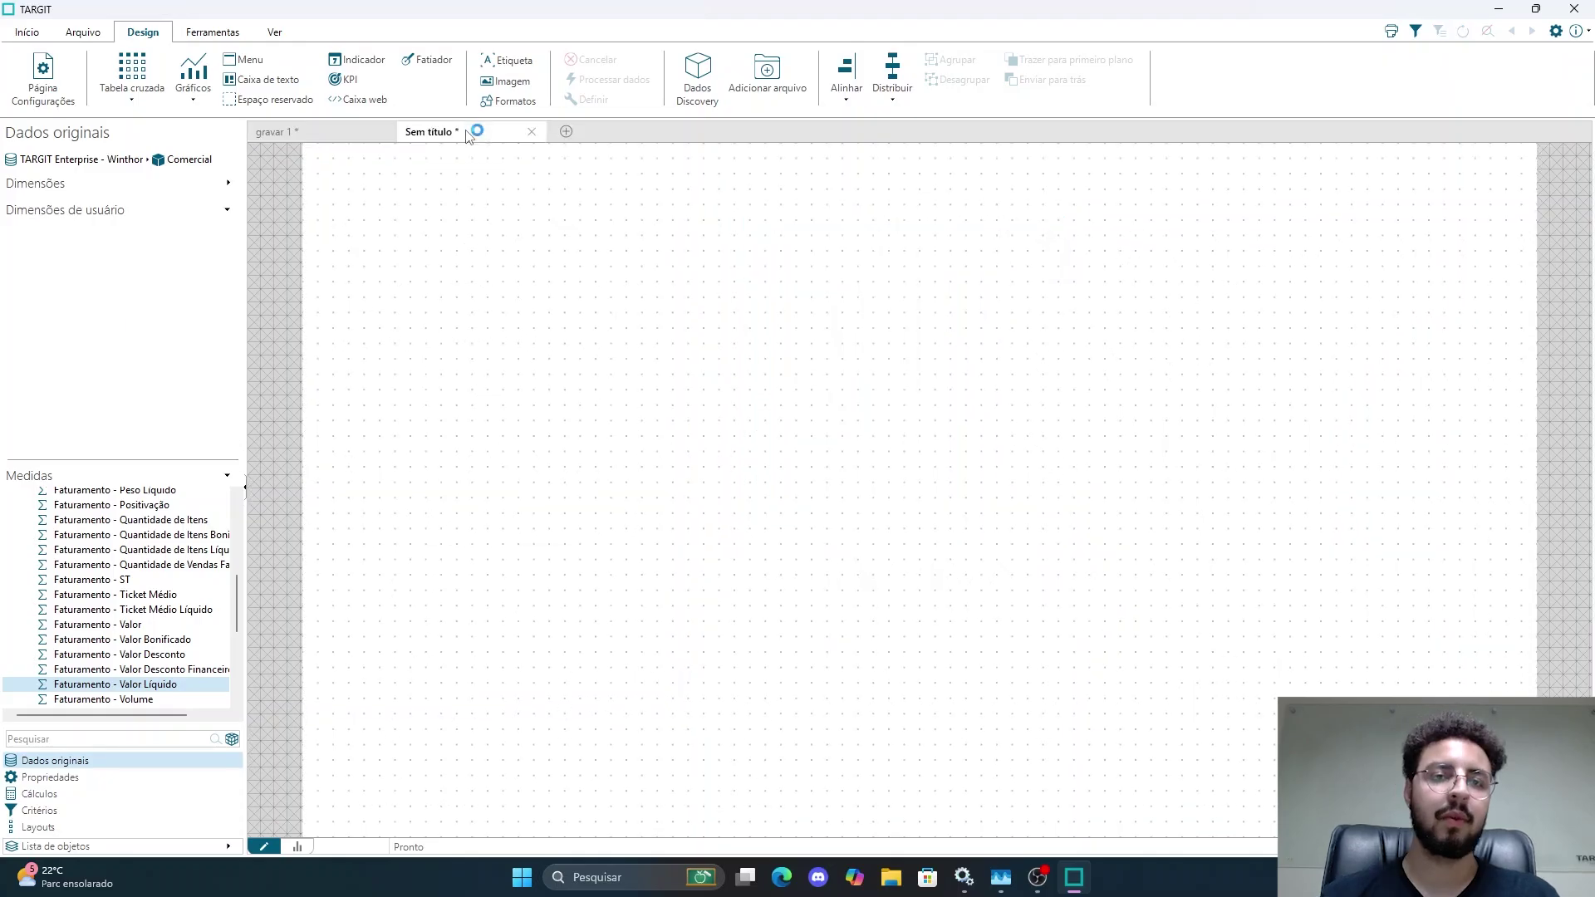
{"action": "left_click", "coordinate": [133, 77]}
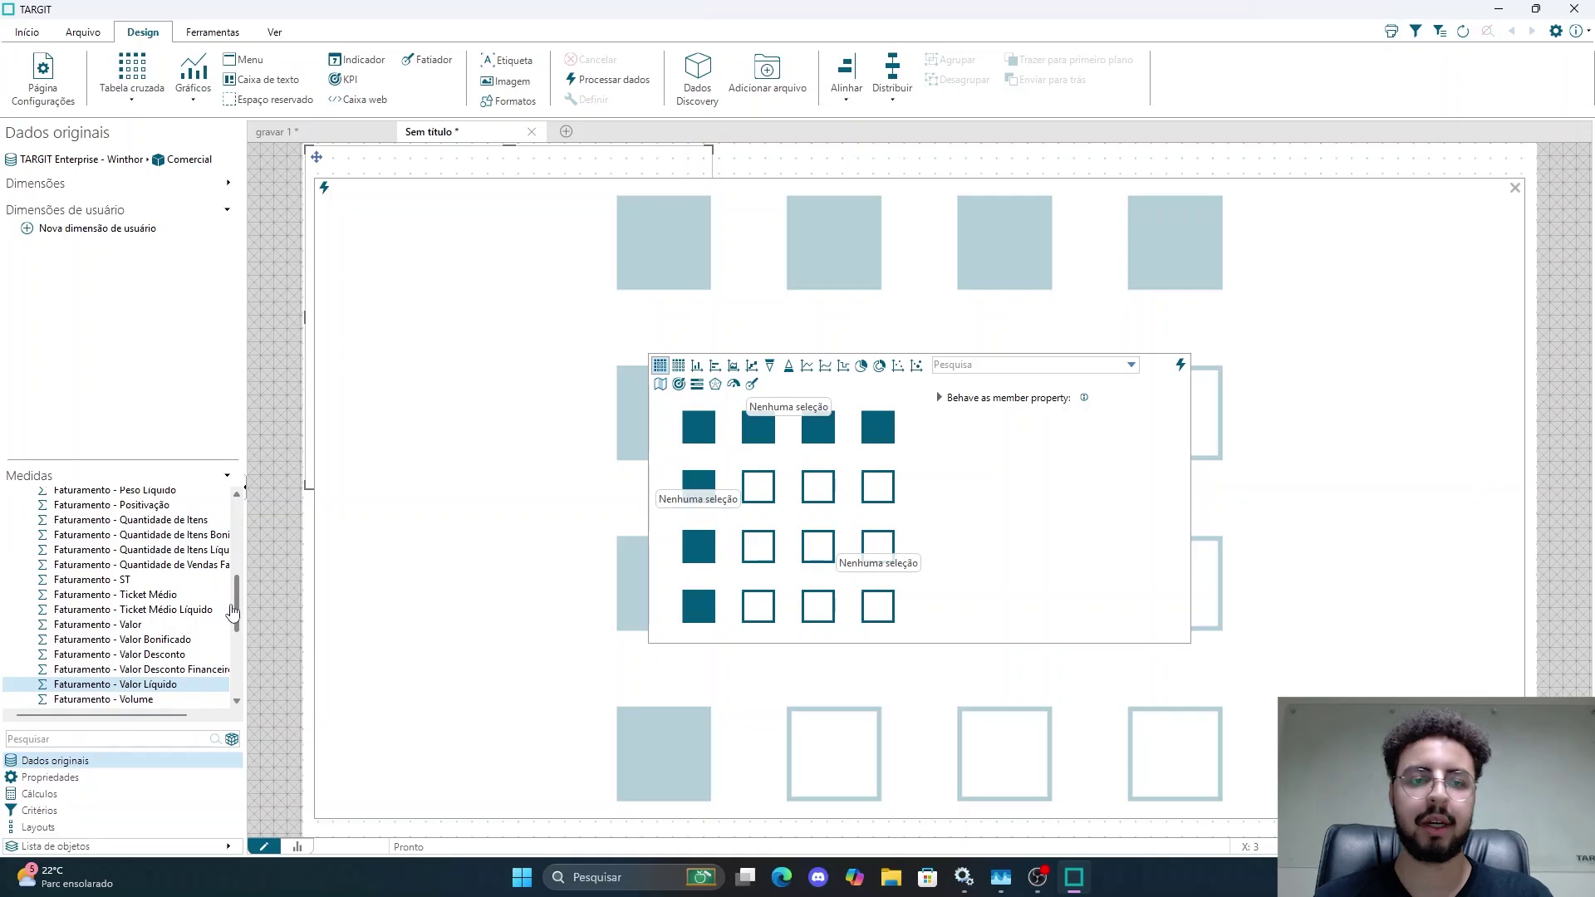
{"action": "scroll", "coordinate": [229, 616], "scroll_direction": "down", "scroll_amount": 2}
{"action": "scroll", "coordinate": [227, 619], "scroll_direction": "up", "scroll_amount": 4}
{"action": "left_click_drag", "start_coordinate": [147, 600], "coordinate": [698, 613]}
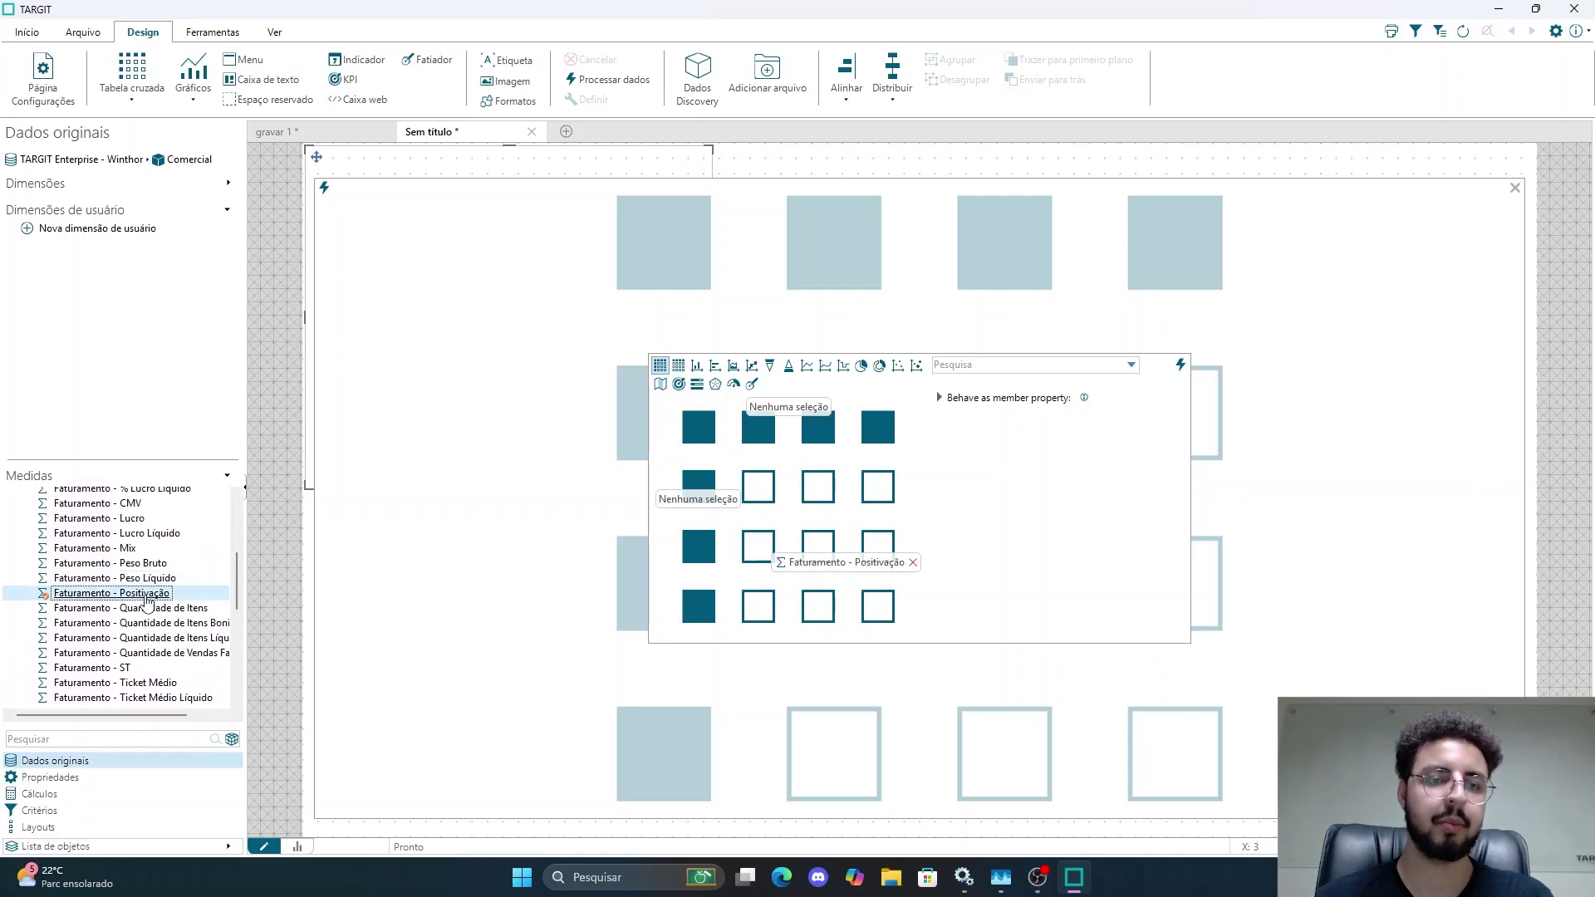
{"action": "left_click", "coordinate": [1180, 364]}
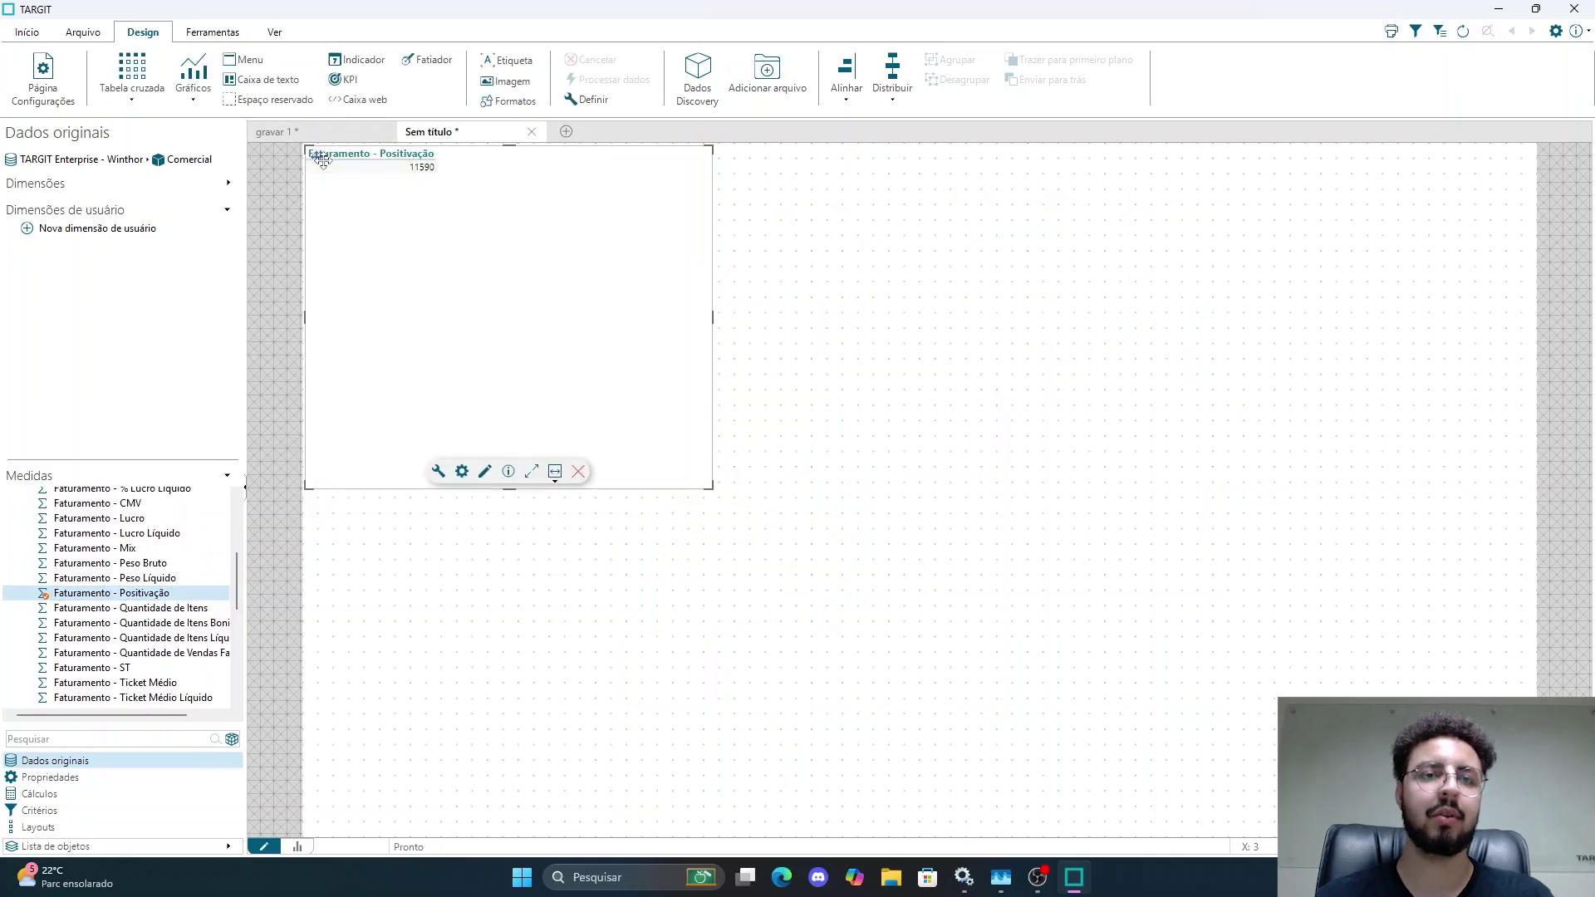
{"action": "left_click_drag", "start_coordinate": [323, 160], "coordinate": [401, 241]}
Step: Add the Drill Data YMD dimension to the criteria bar and filter the dashboard to maio 2025
{"action": "left_click", "coordinate": [193, 186]}
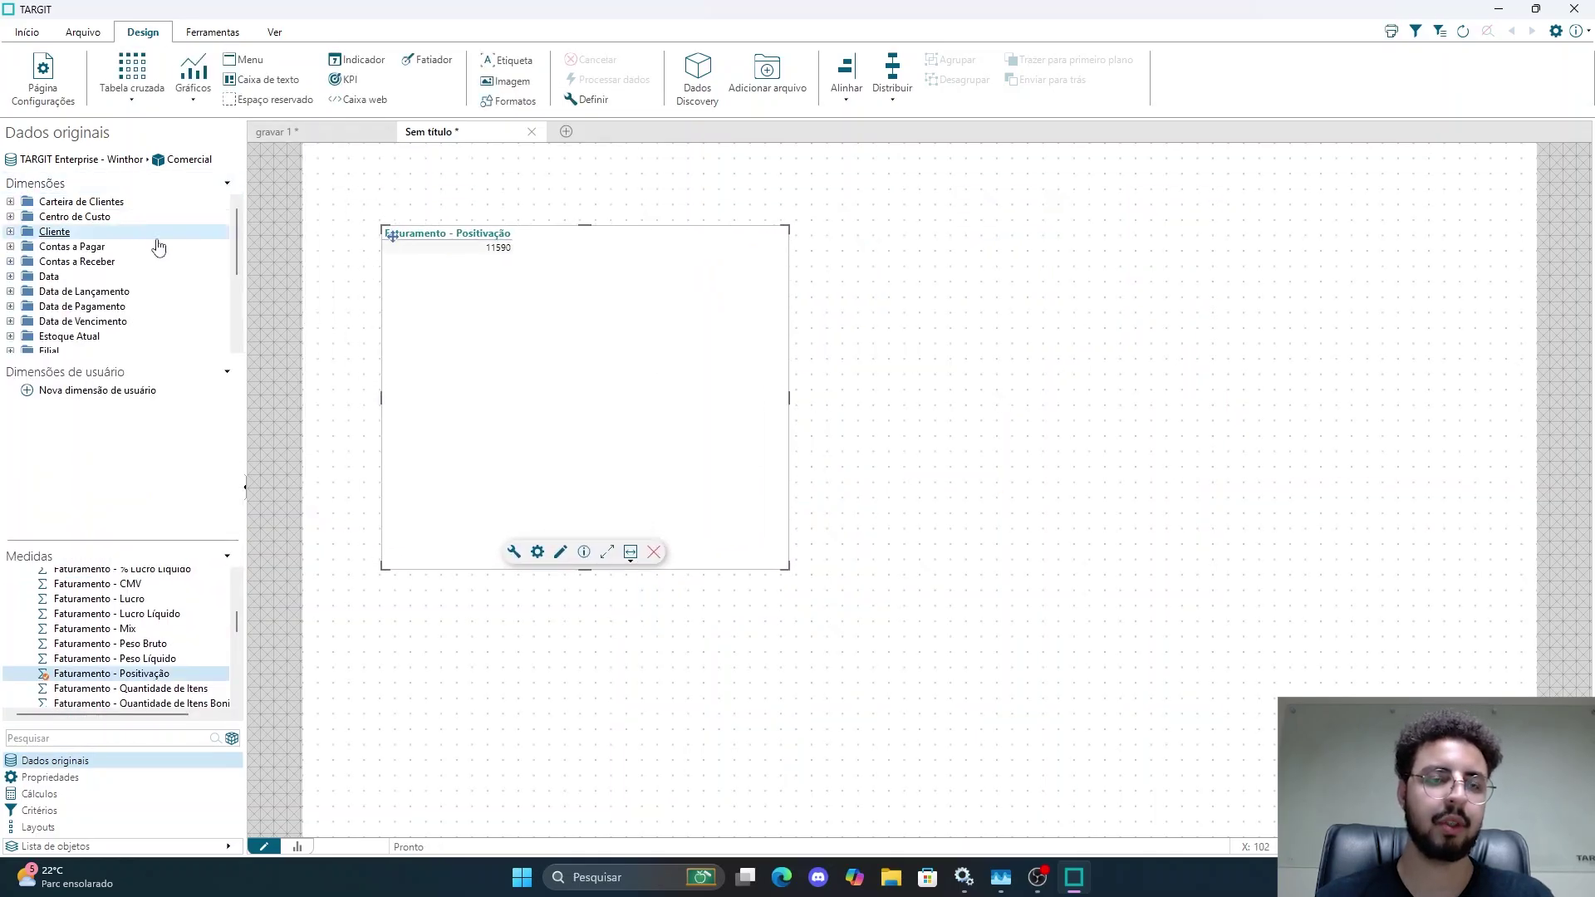
{"action": "double_click", "coordinate": [104, 277]}
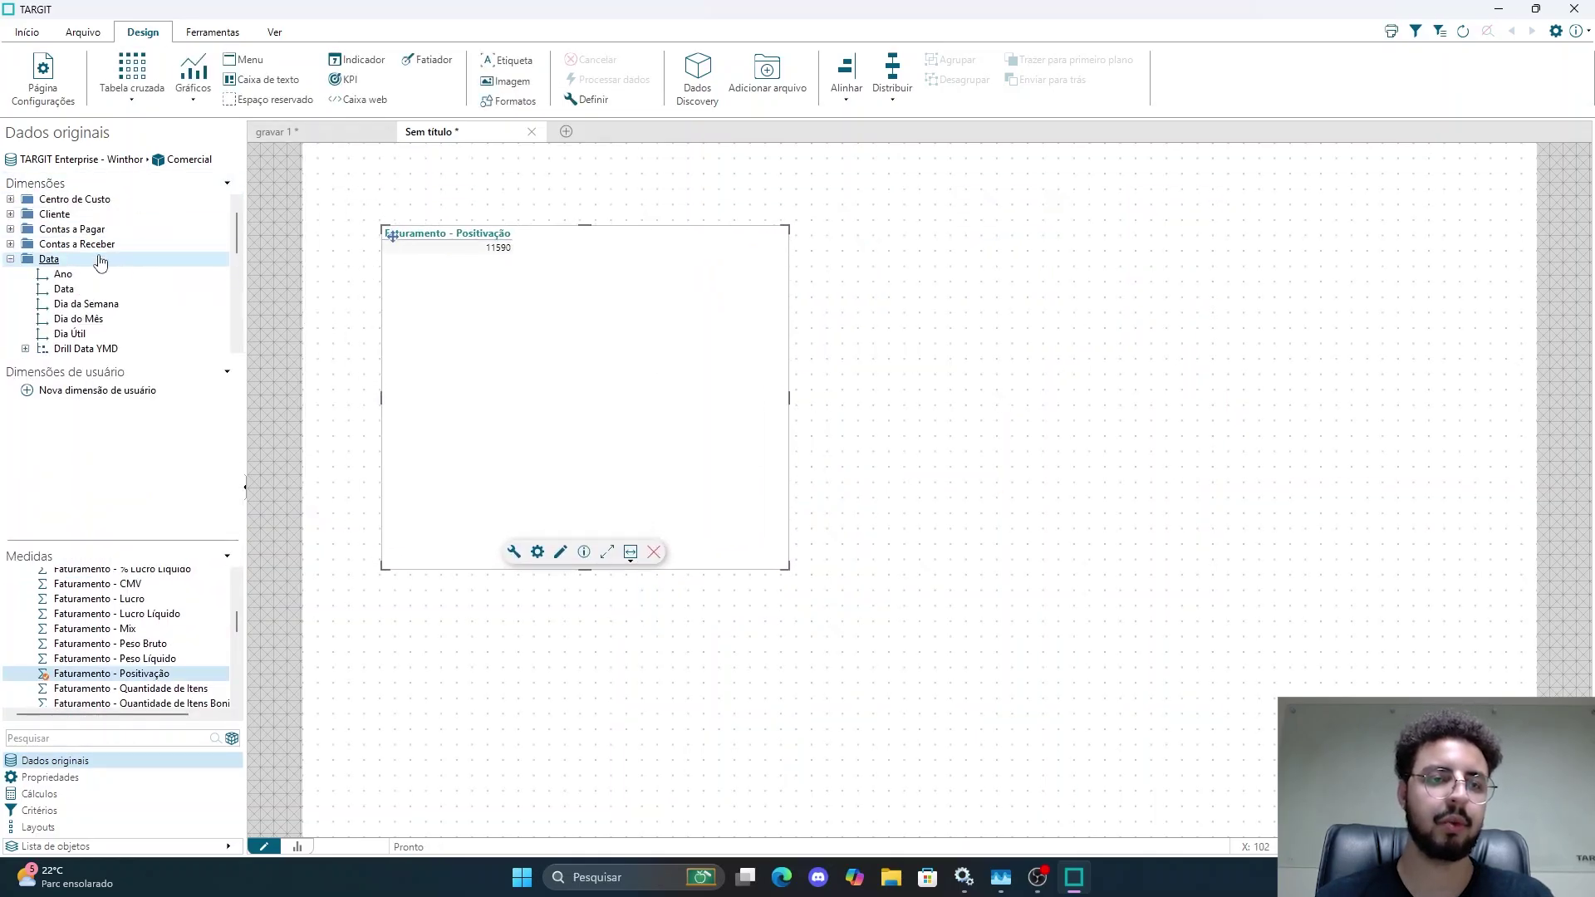
{"action": "right_click", "coordinate": [103, 349]}
{"action": "left_click", "coordinate": [191, 413]}
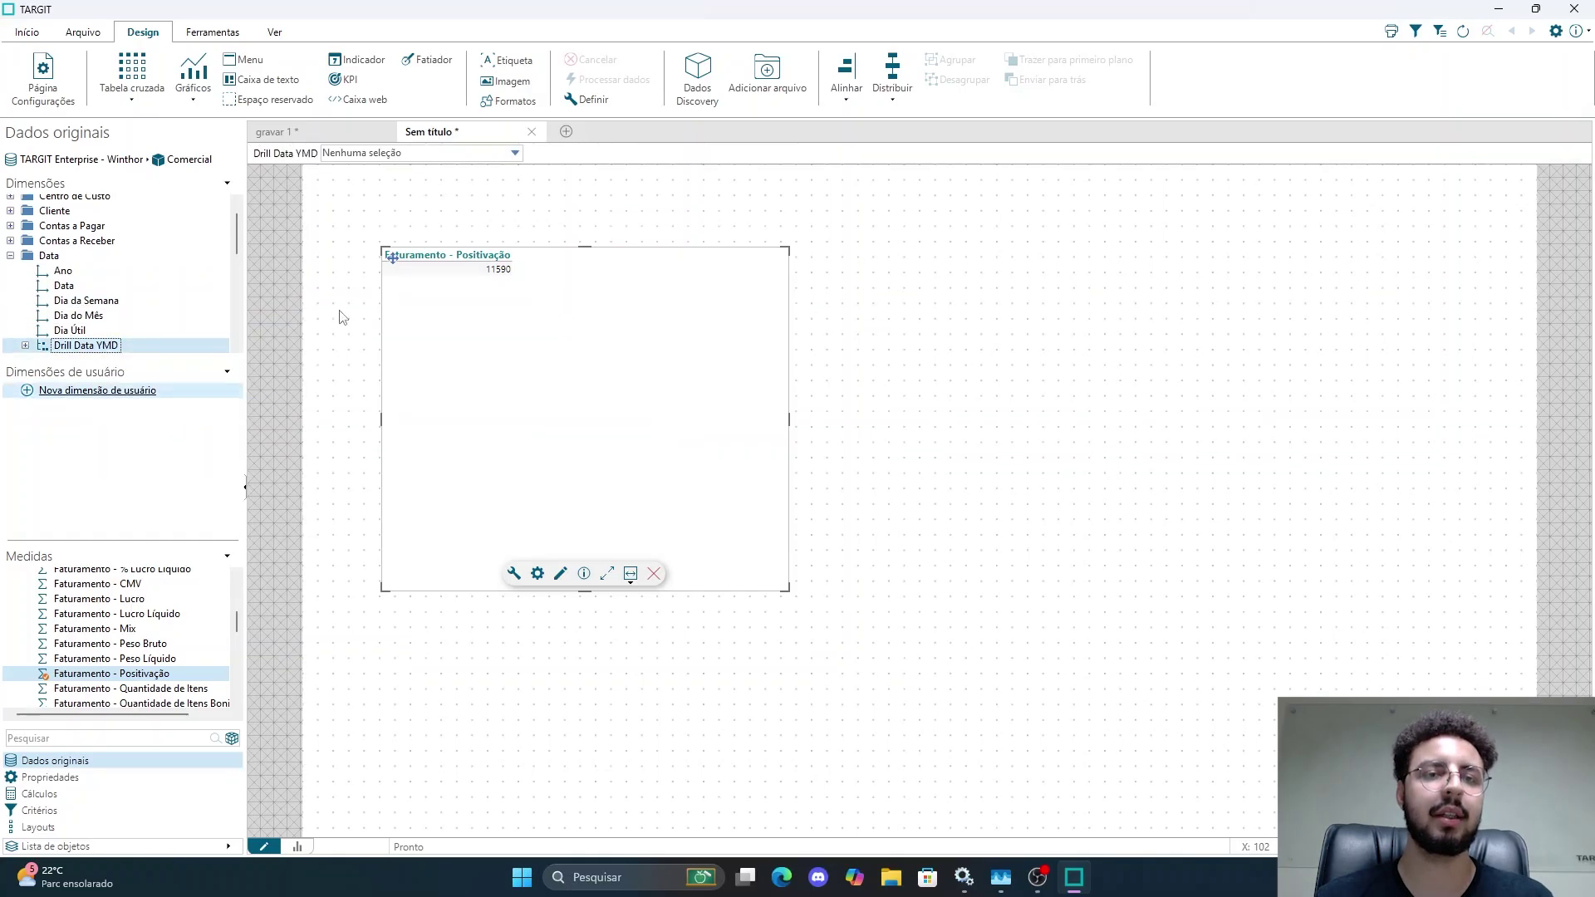
{"action": "left_click", "coordinate": [515, 153]}
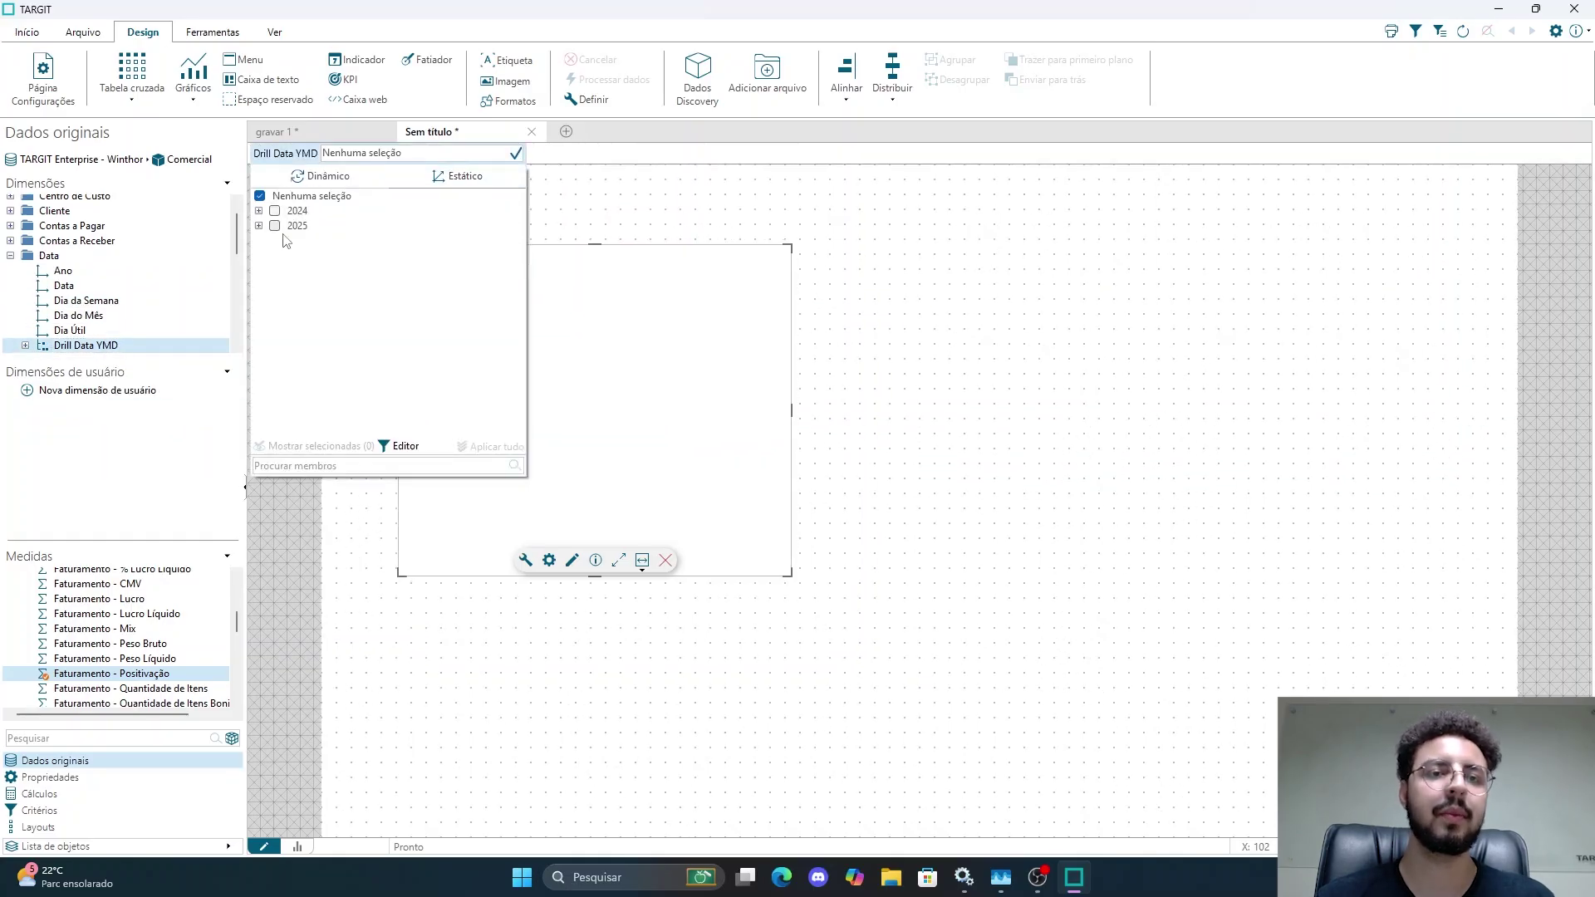
{"action": "left_click", "coordinate": [259, 225]}
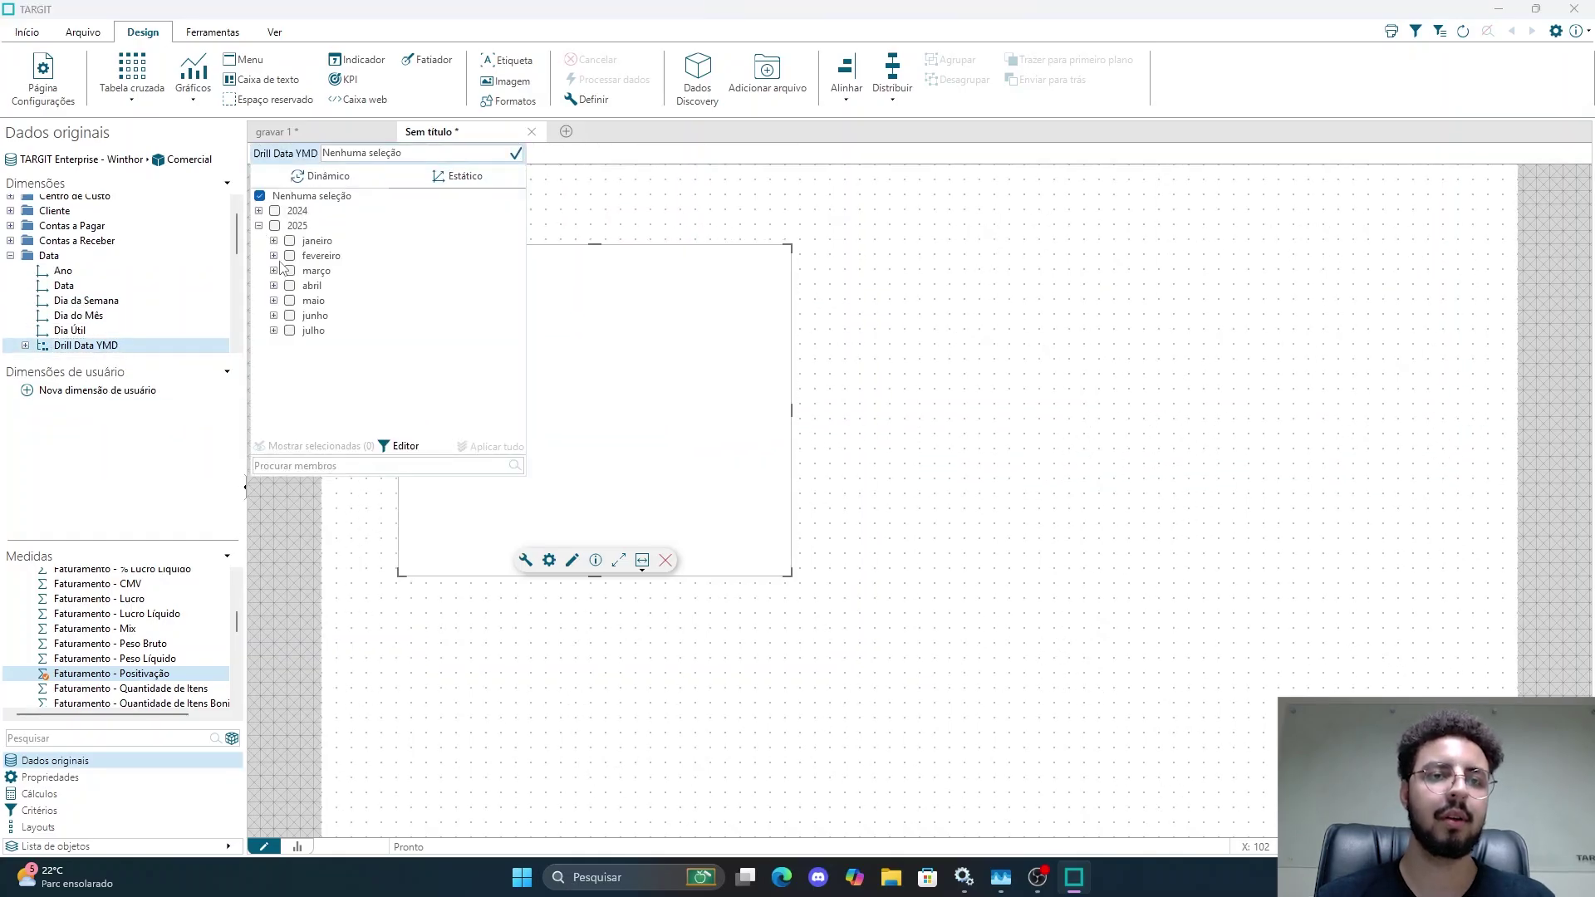
{"action": "left_click", "coordinate": [312, 301]}
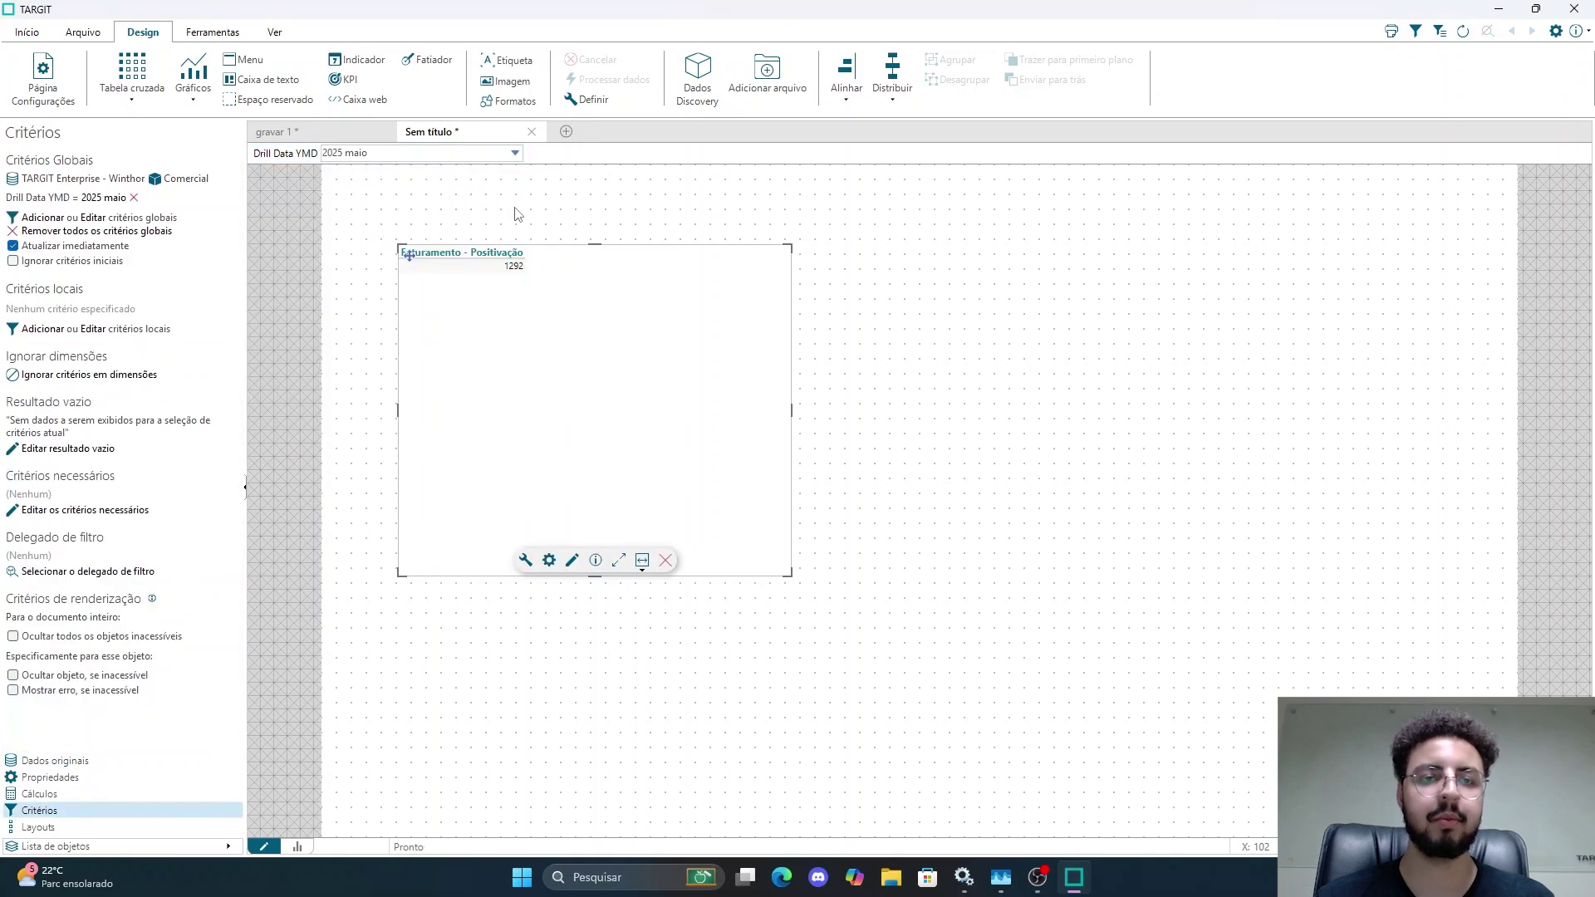
Step: Add a calculated column named Meta with the fixed value 2000 to the crosstab using advanced calculations
{"action": "left_click", "coordinate": [679, 352]}
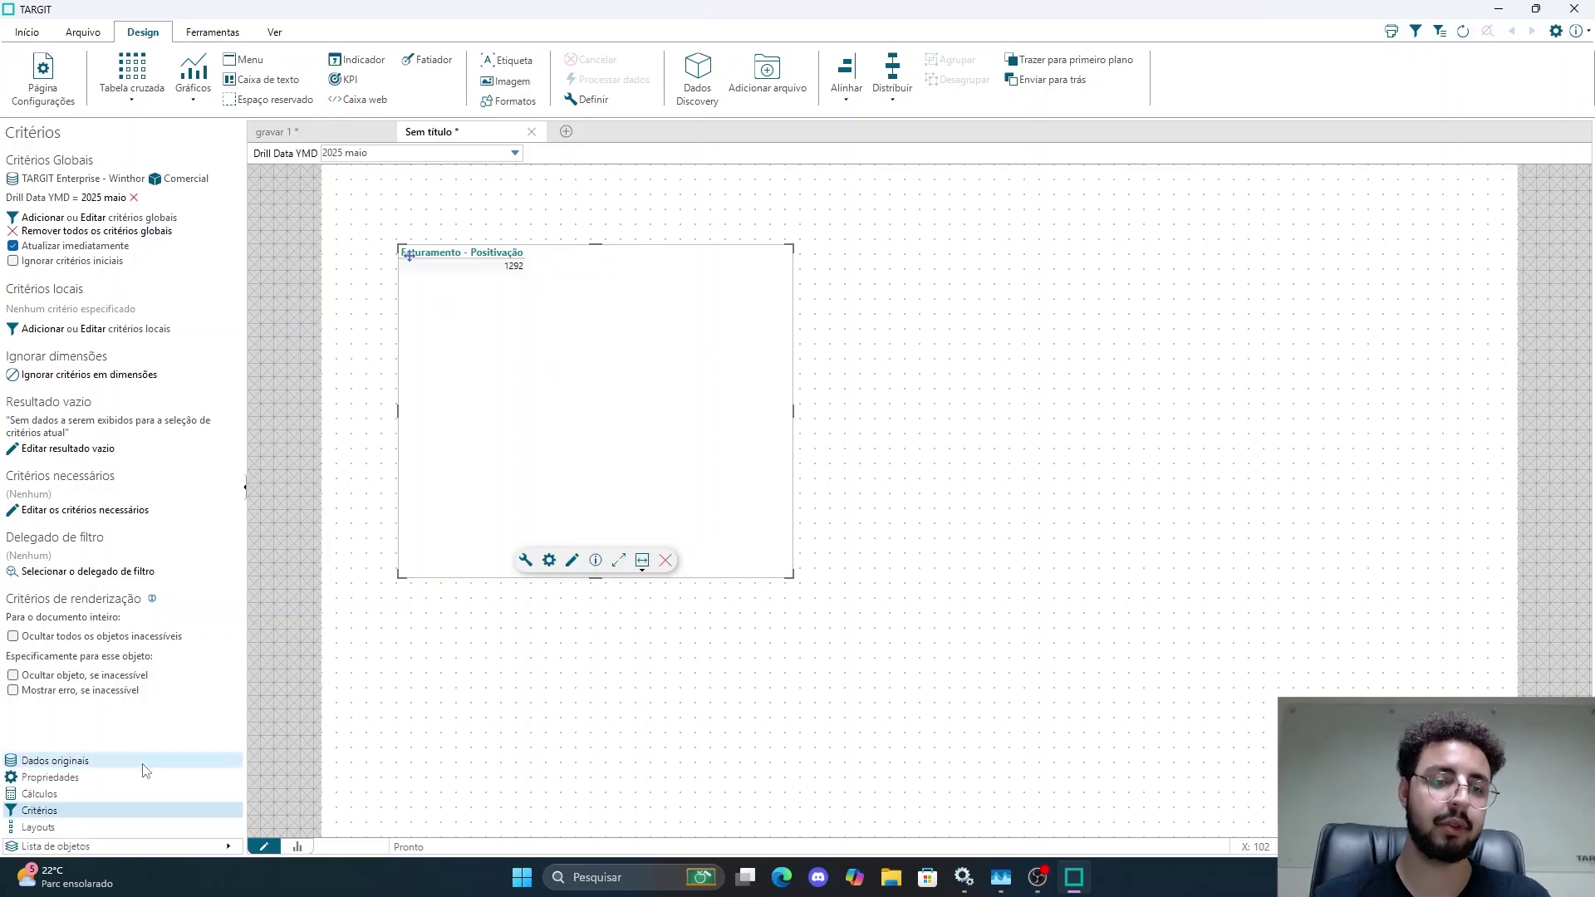
{"action": "left_click", "coordinate": [128, 795]}
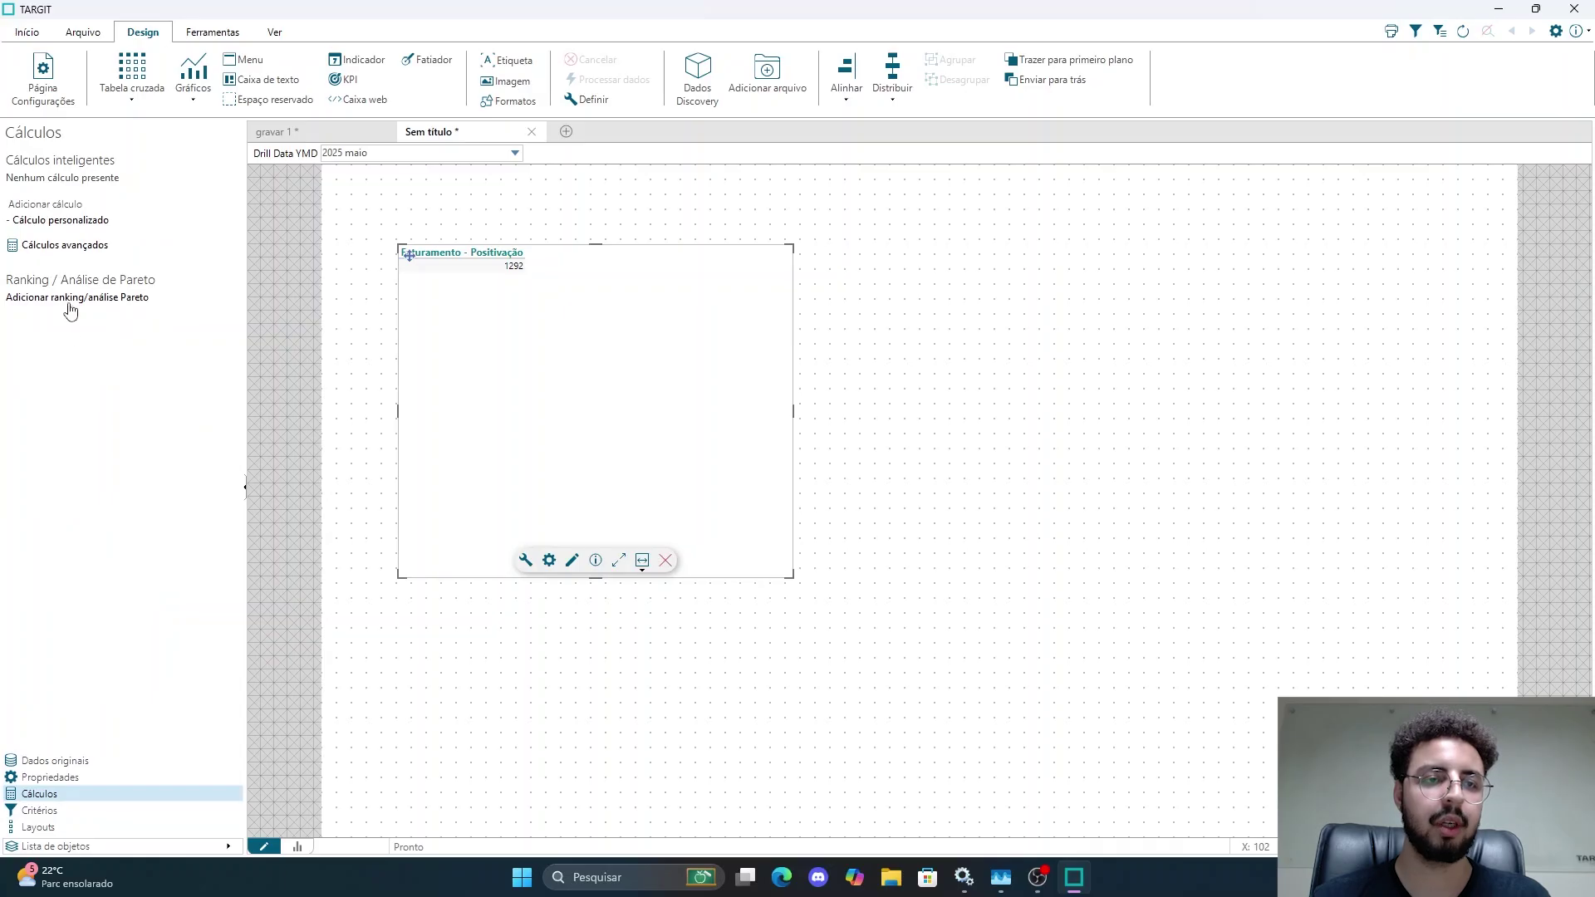
{"action": "left_click", "coordinate": [76, 246]}
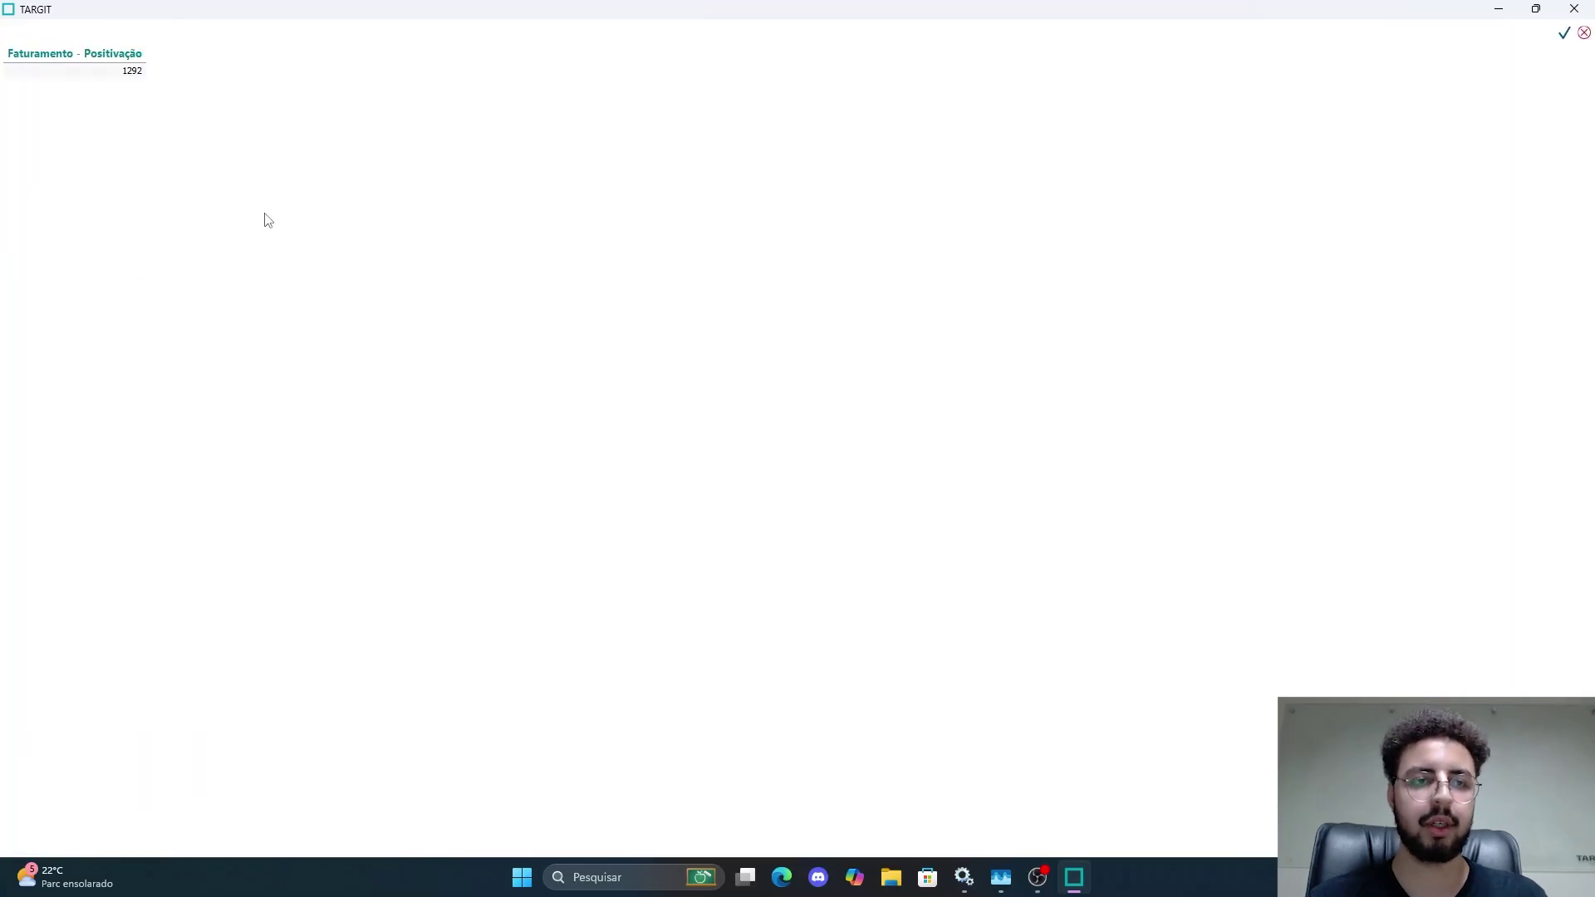
{"action": "right_click", "coordinate": [194, 87]}
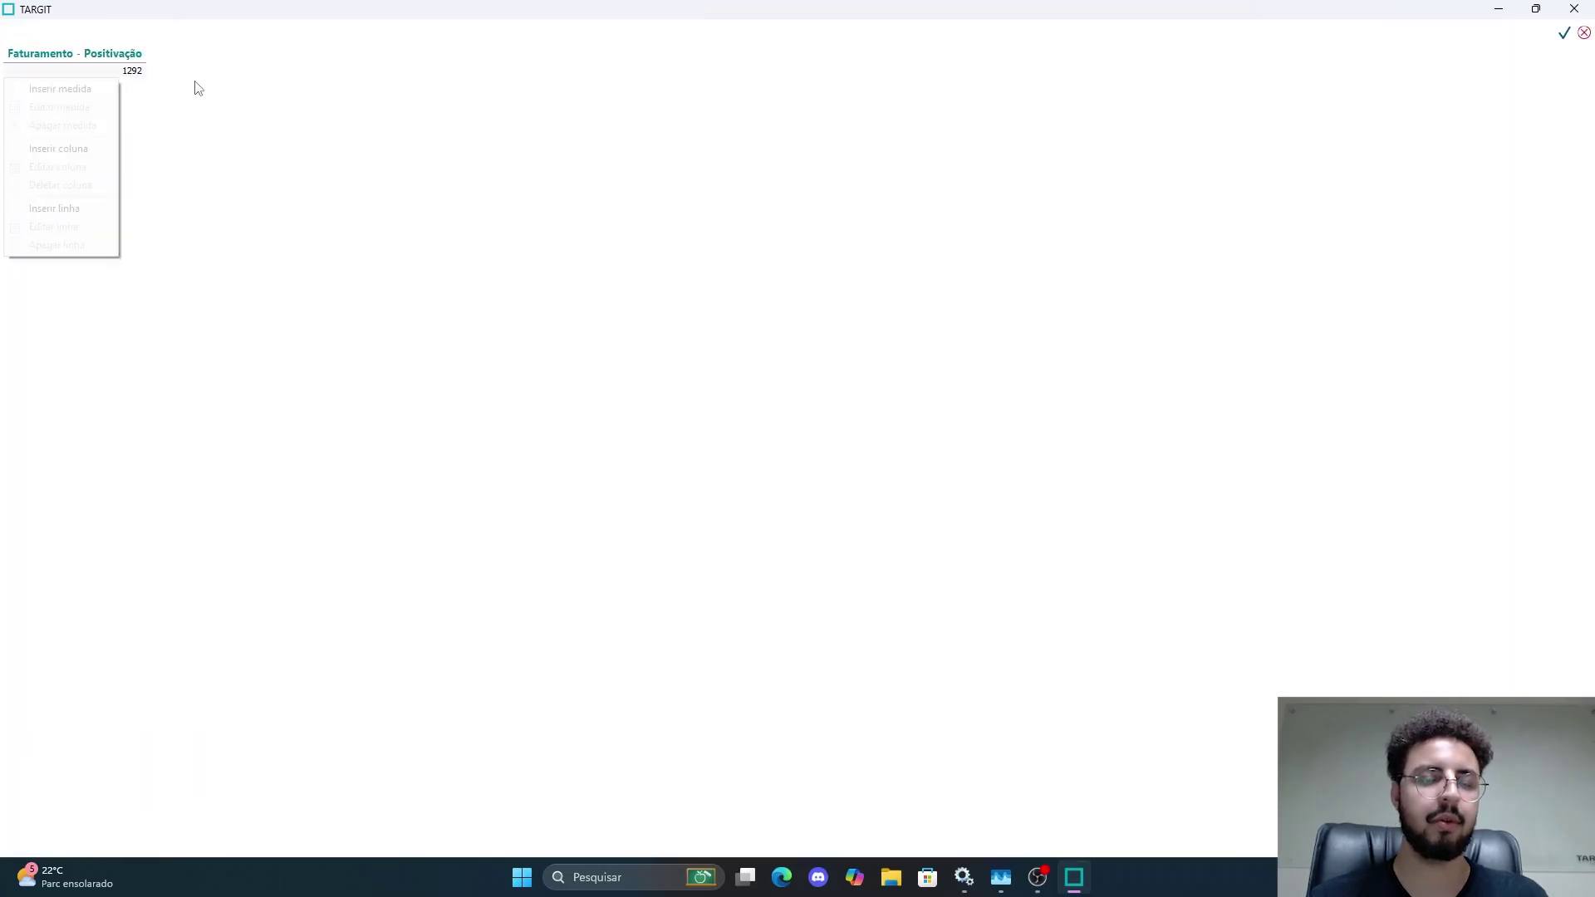
{"action": "left_click", "coordinate": [89, 148]}
{"action": "left_click", "coordinate": [64, 34]}
{"action": "type", "text": "M"}
{"action": "left_click", "coordinate": [178, 30]}
{"action": "key", "text": "BackSpace"}
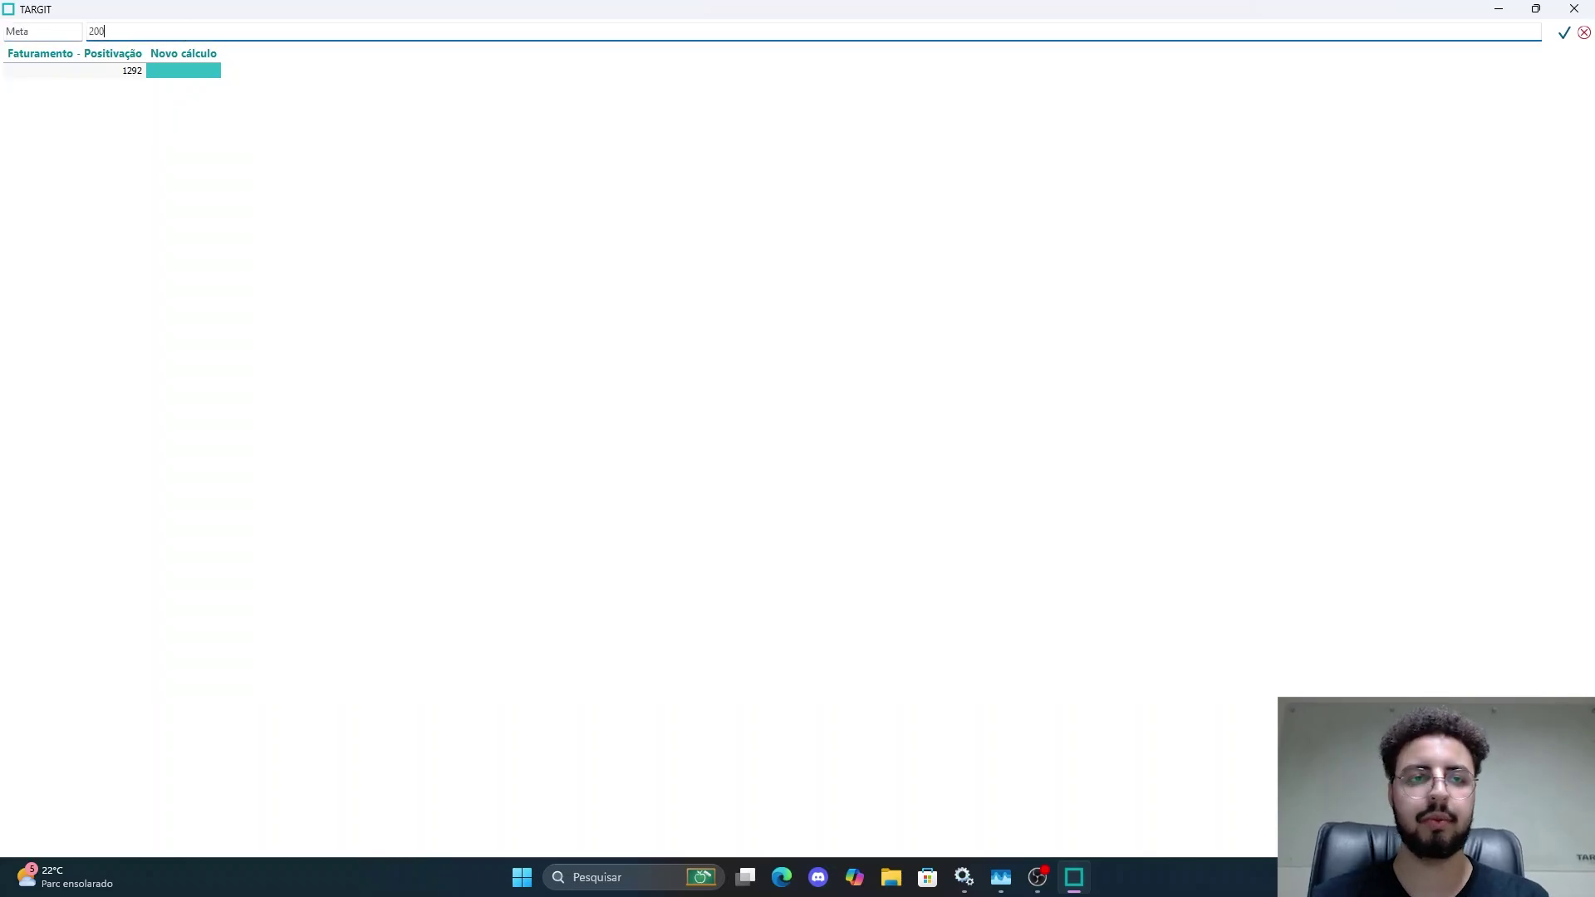
{"action": "left_click", "coordinate": [1566, 40]}
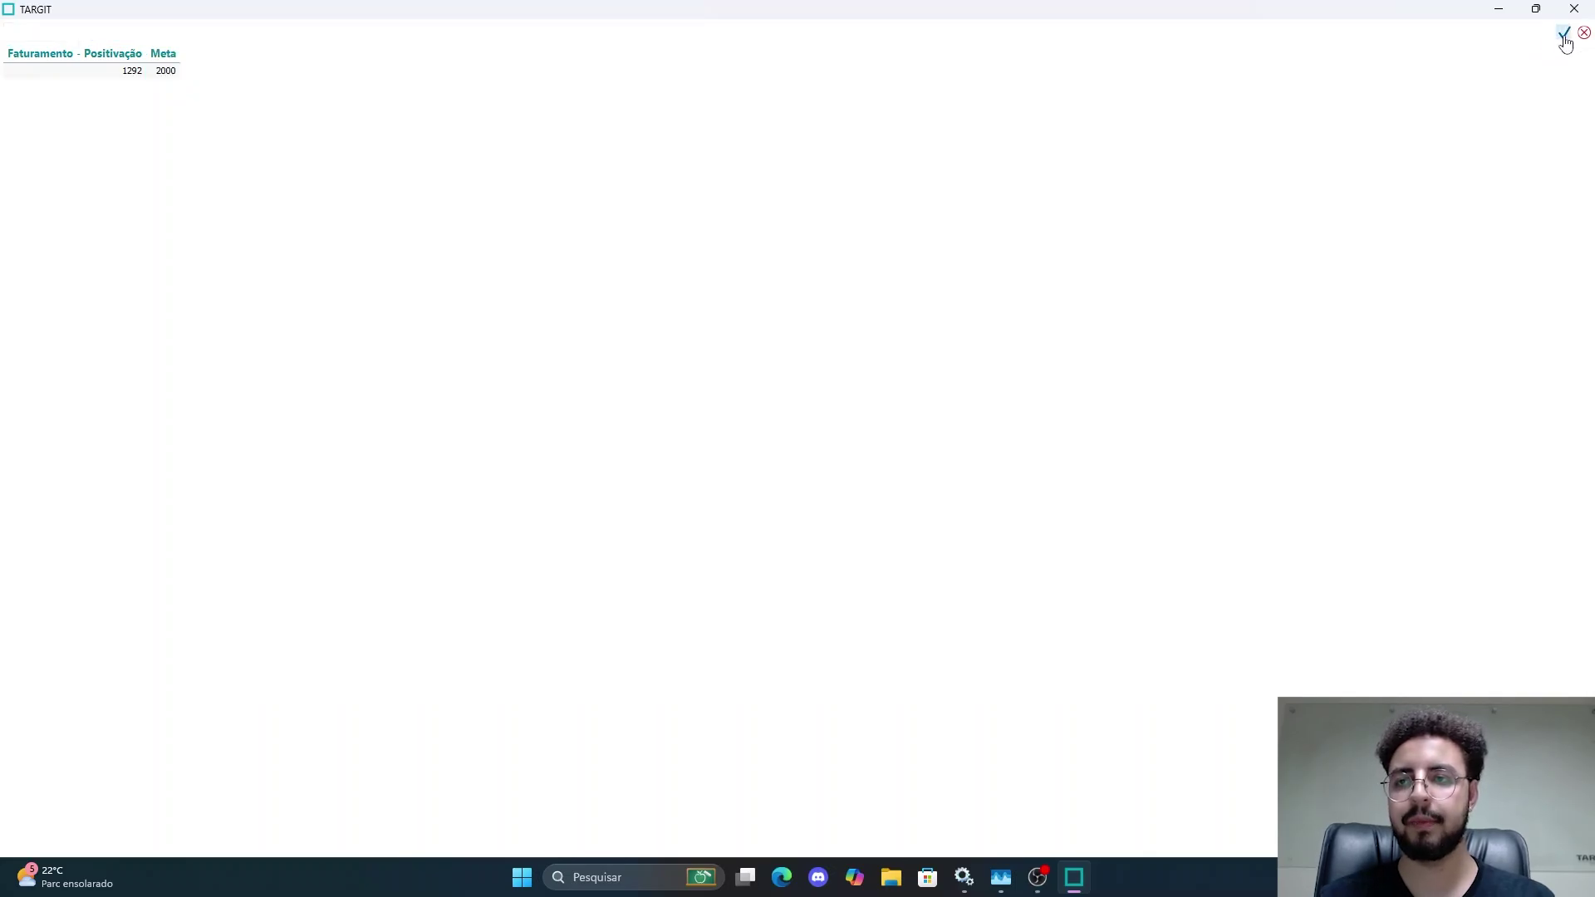
{"action": "left_click", "coordinate": [1563, 38]}
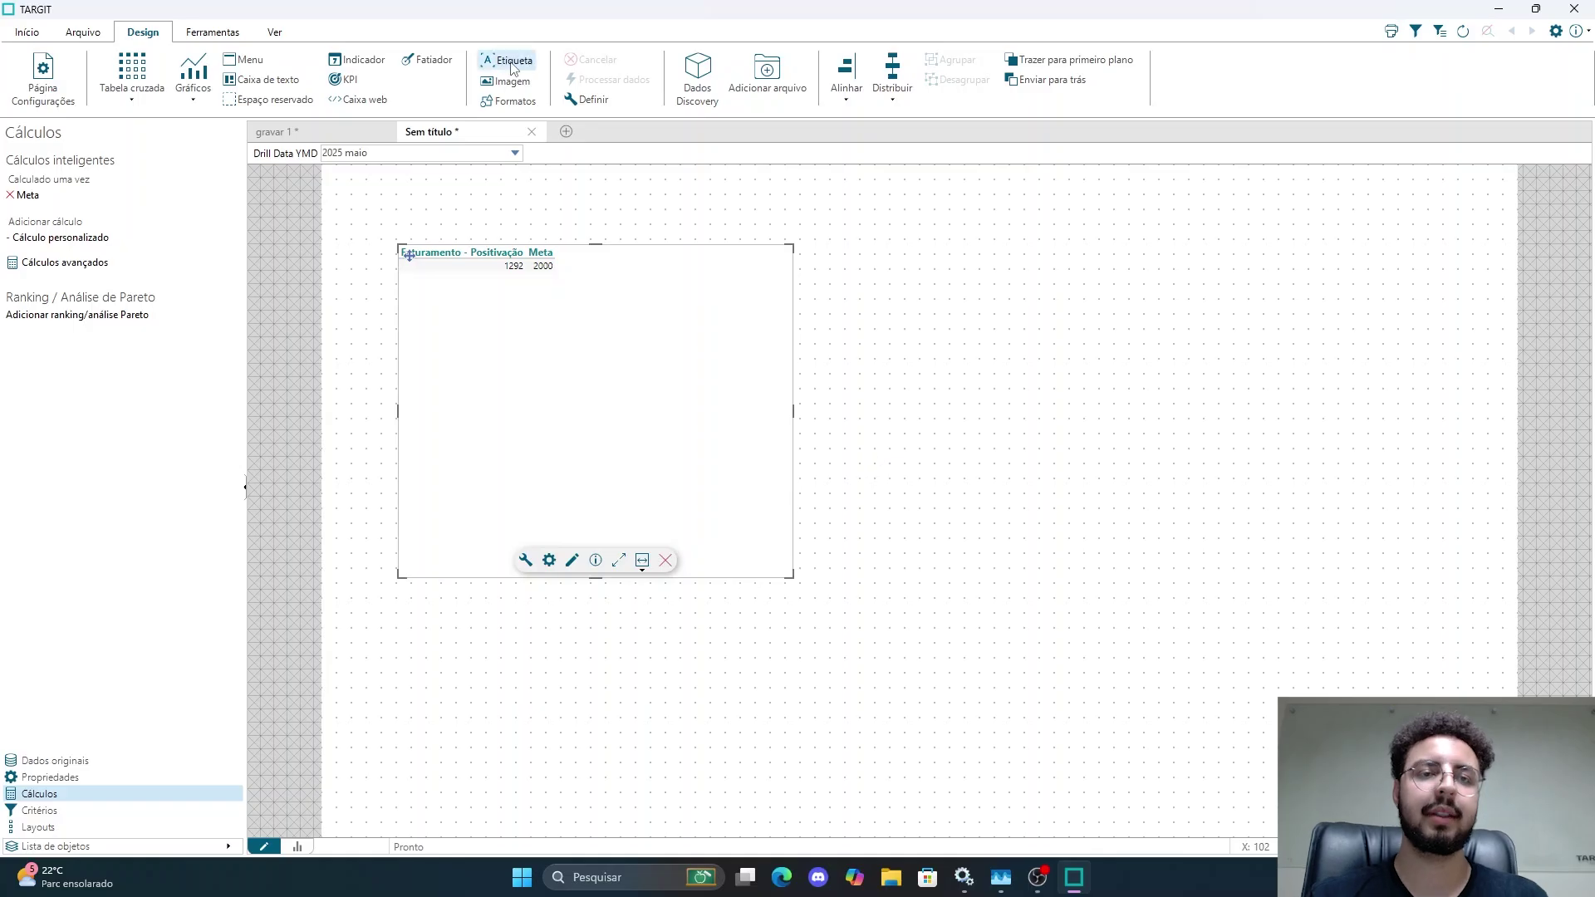
Step: Review the finished POSITIVAÇÃO card in gravar 1 and return to the untitled dashboard
{"action": "left_click", "coordinate": [275, 131]}
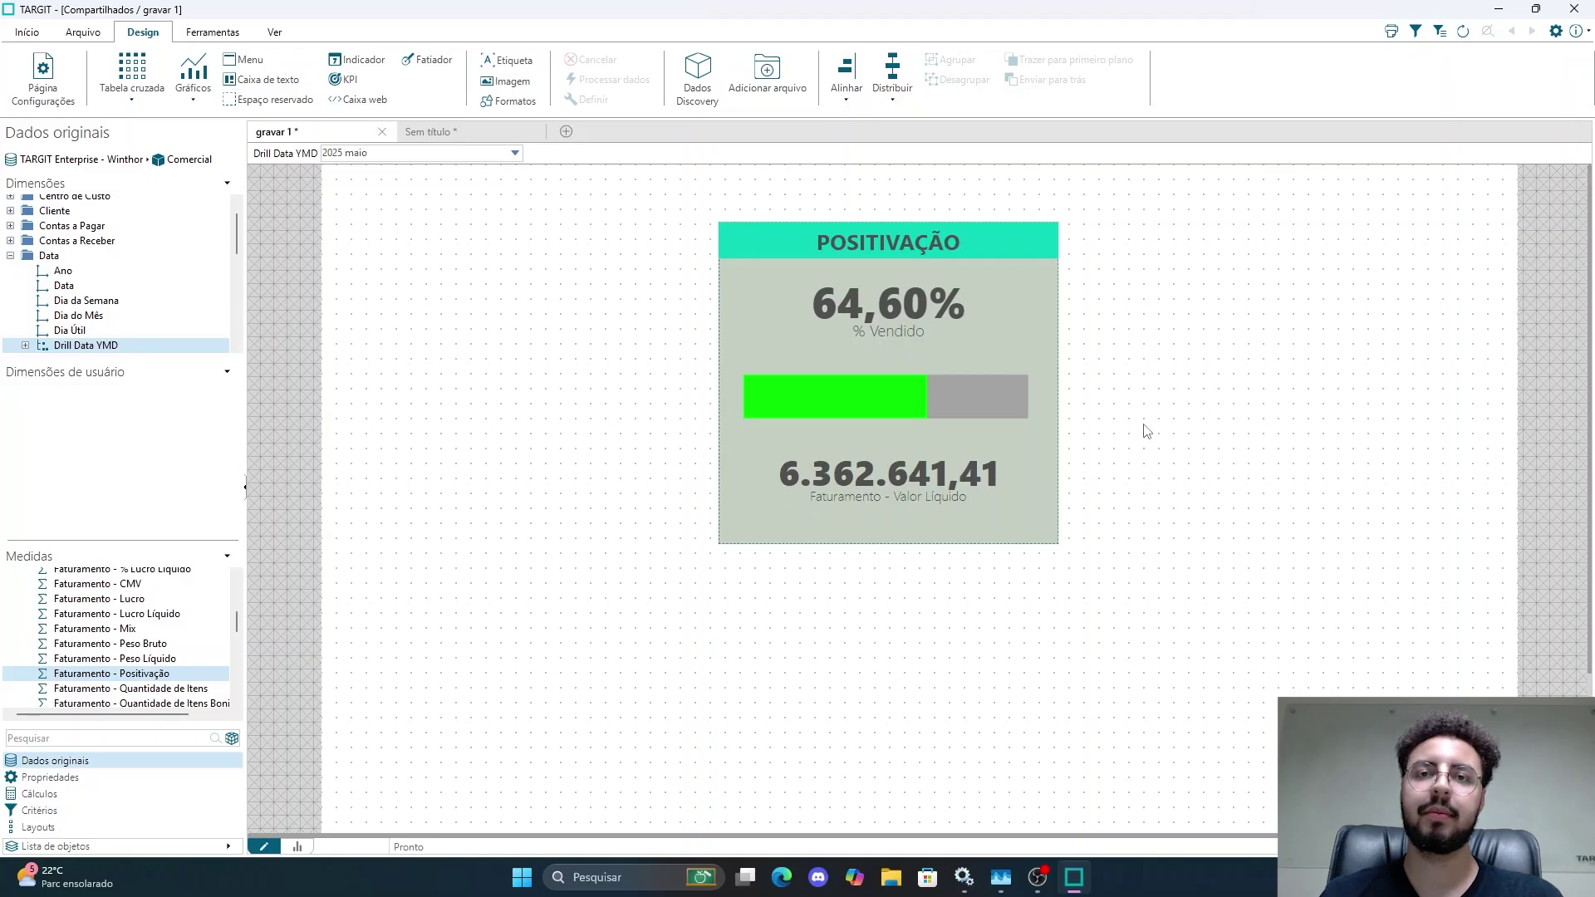
{"action": "left_click", "coordinate": [453, 132]}
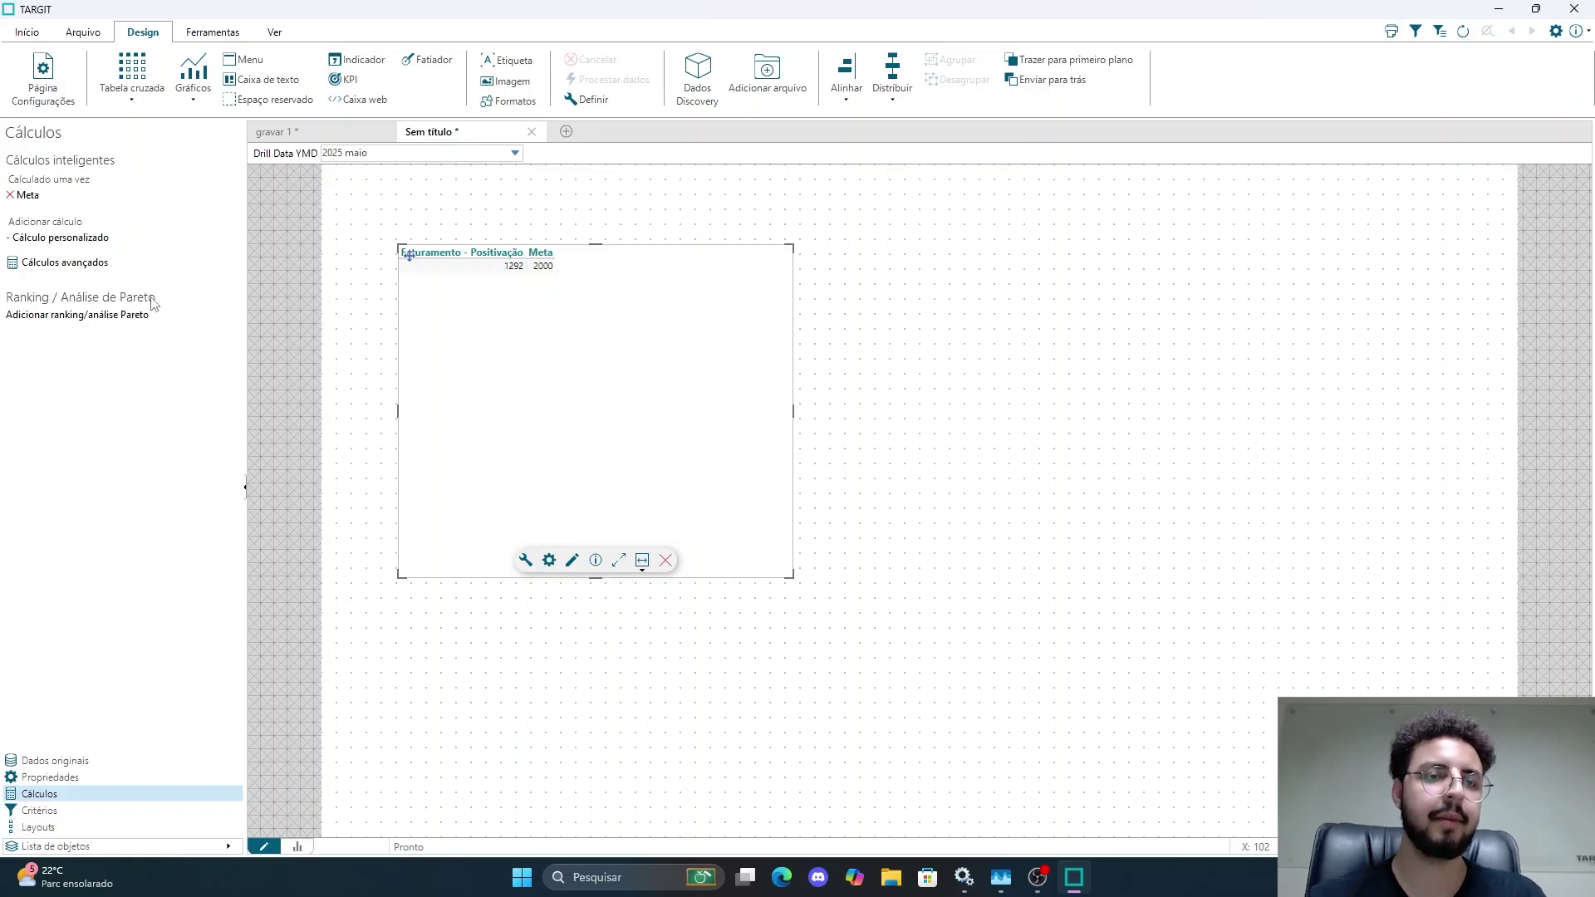
{"action": "left_click", "coordinate": [96, 265]}
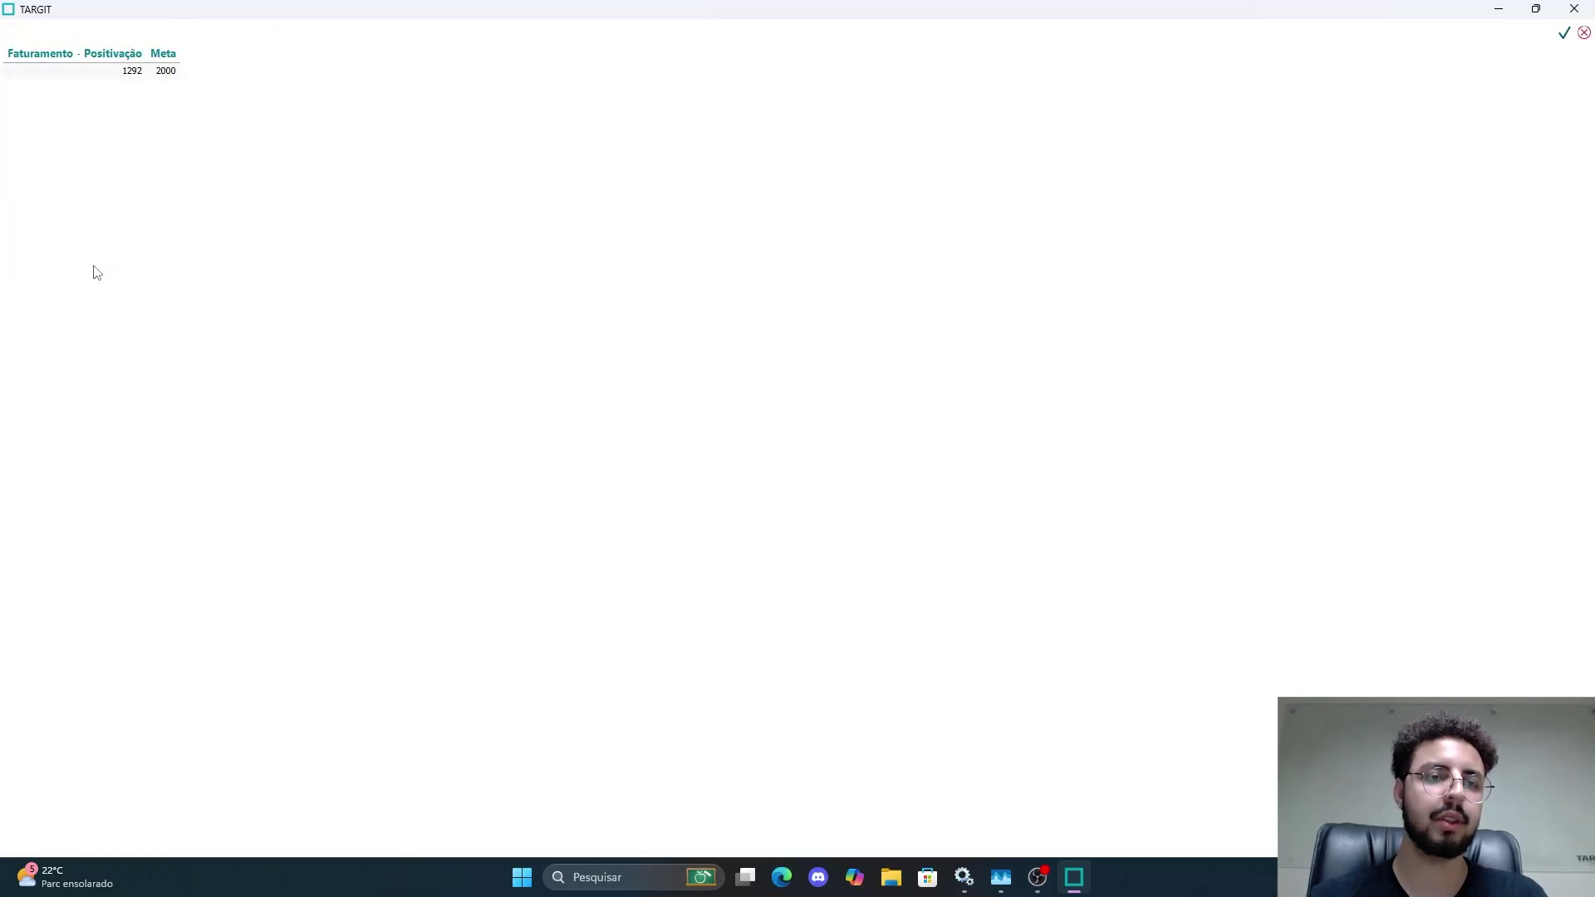
{"action": "right_click", "coordinate": [214, 76]}
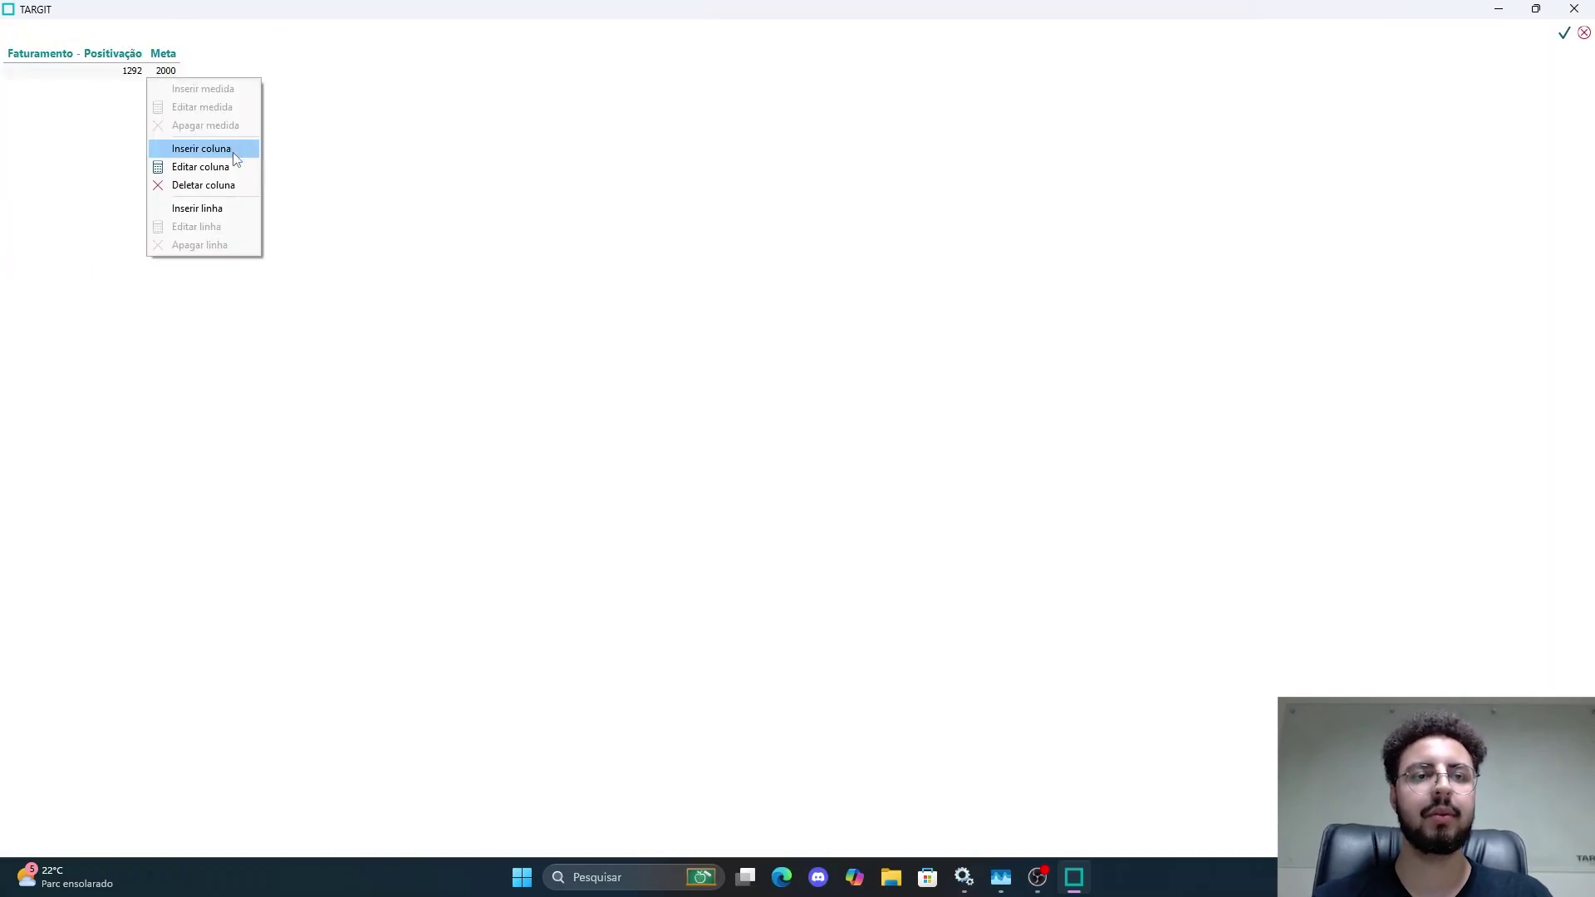
{"action": "left_click", "coordinate": [1565, 33]}
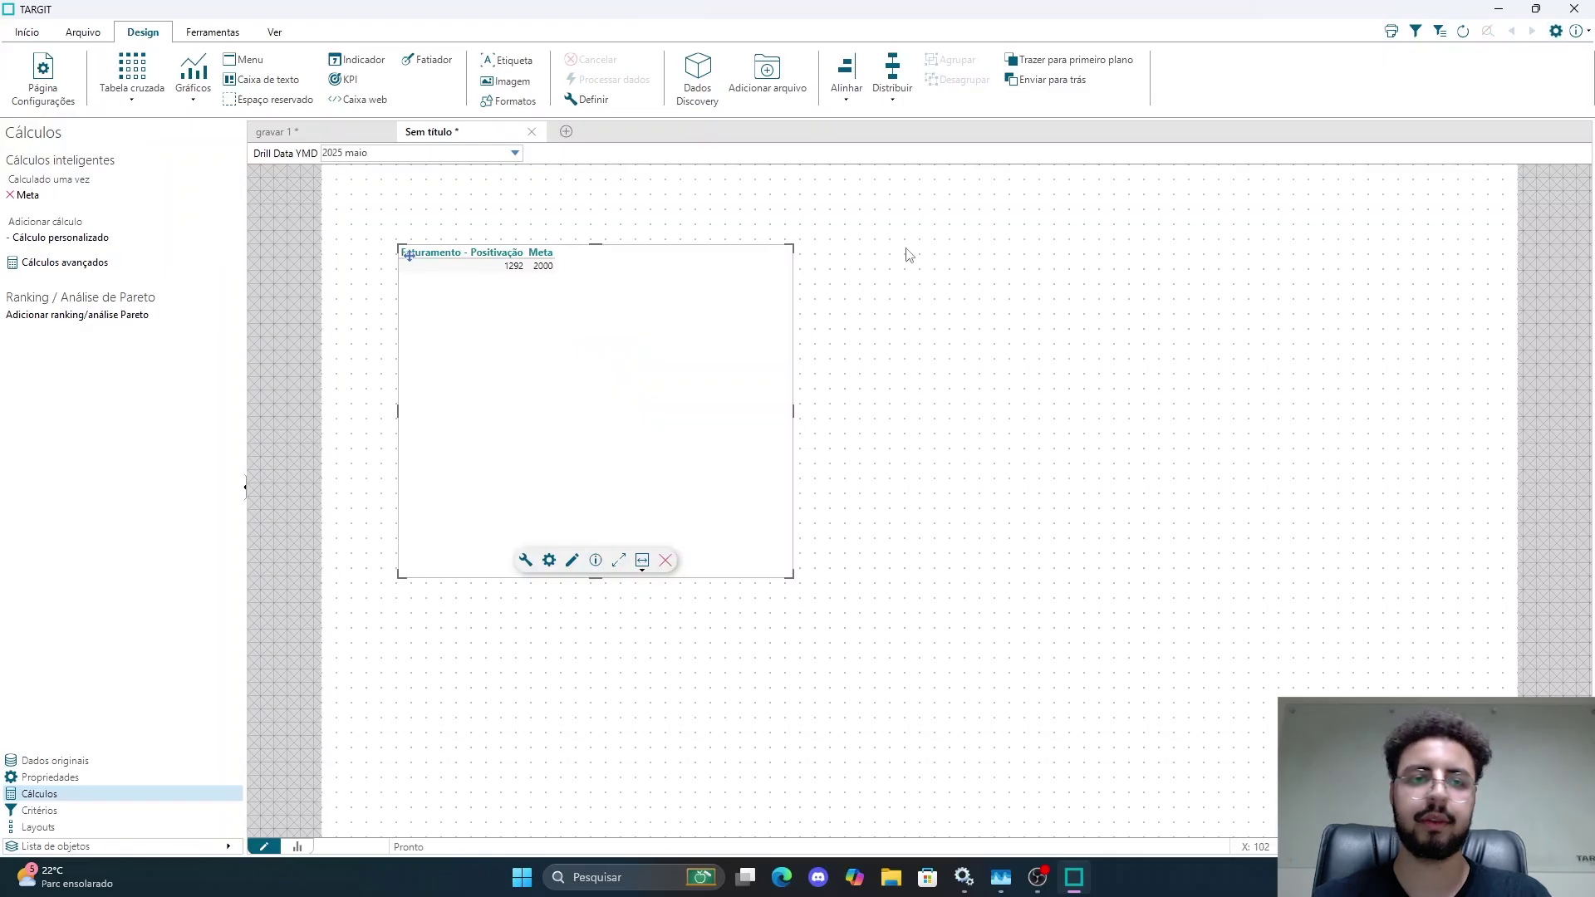
Step: Insert a new calculated column beside Meta in the advanced calculations and name it % Atingimento
{"action": "left_click", "coordinate": [52, 264]}
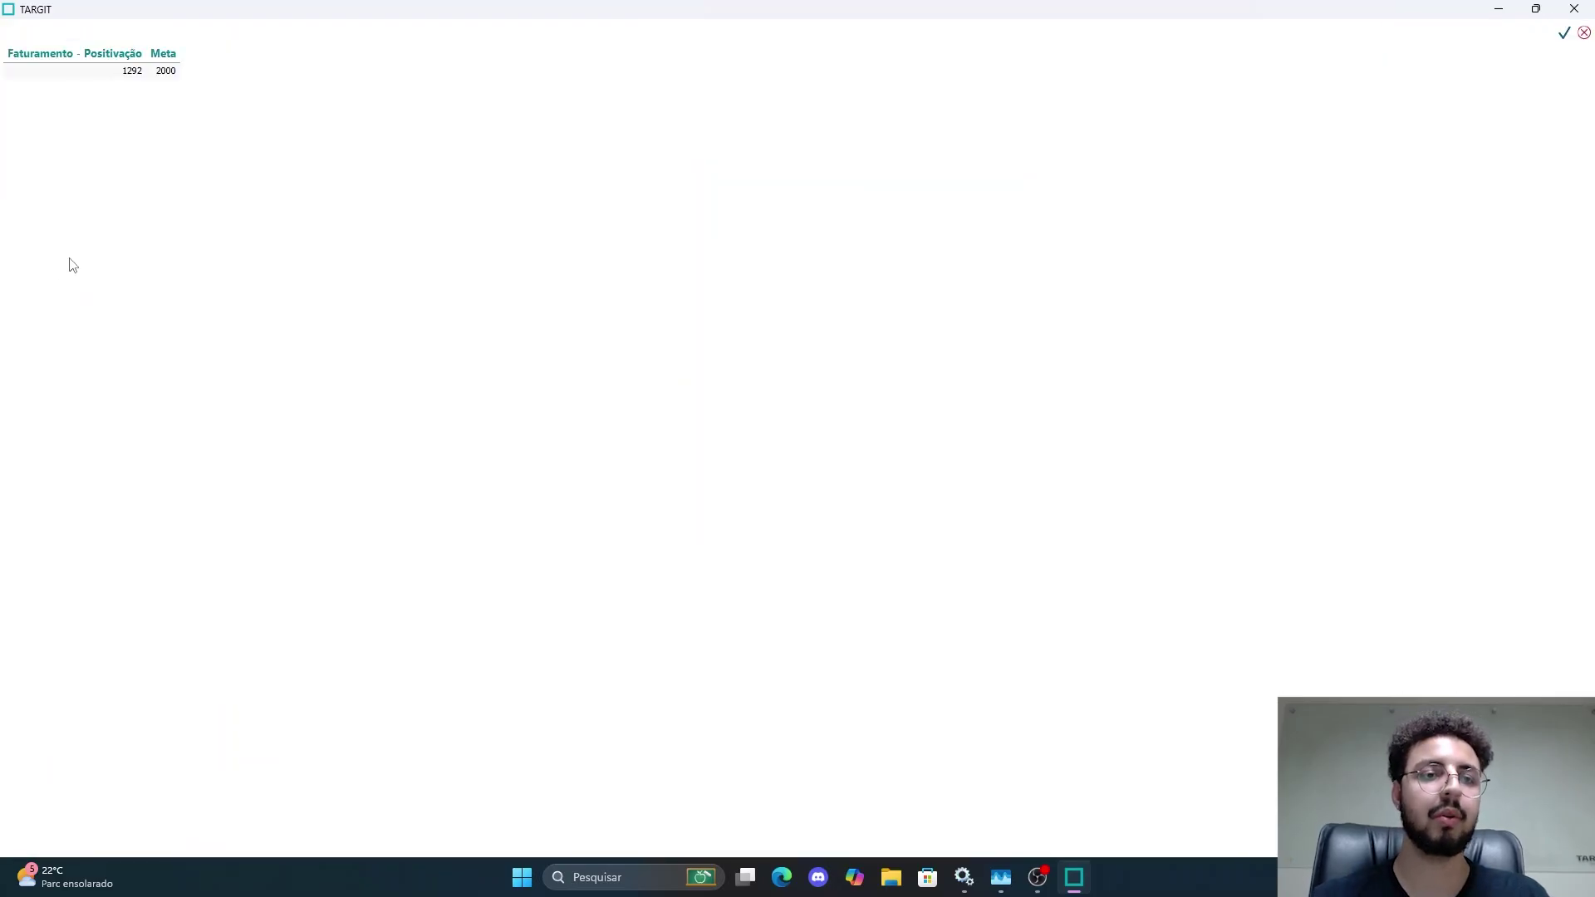
{"action": "right_click", "coordinate": [221, 89]}
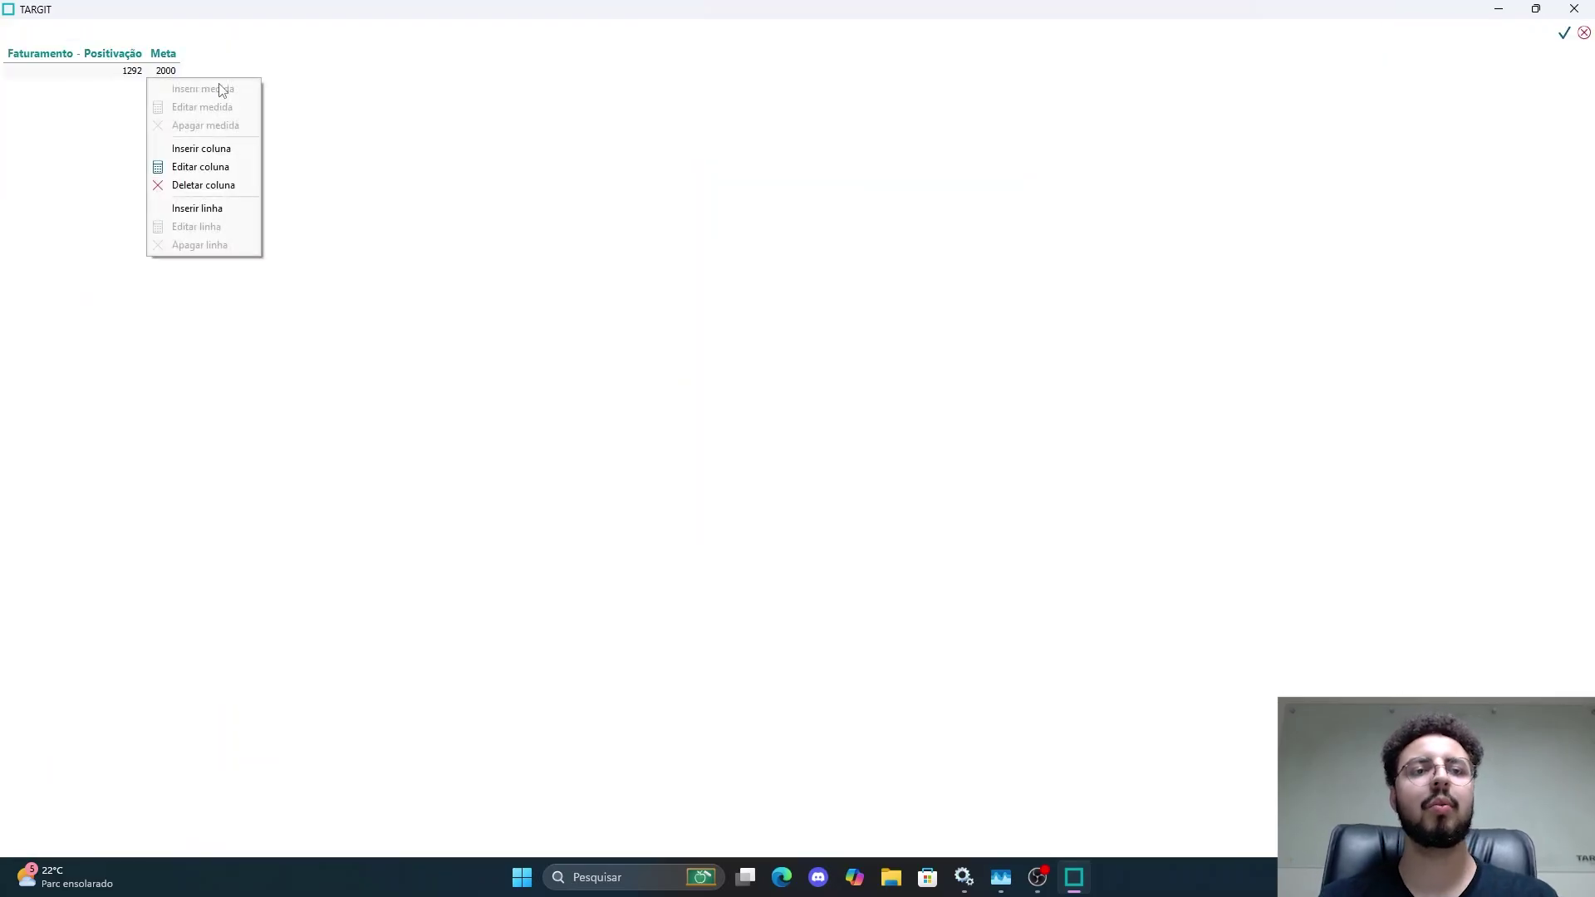
{"action": "left_click", "coordinate": [200, 148]}
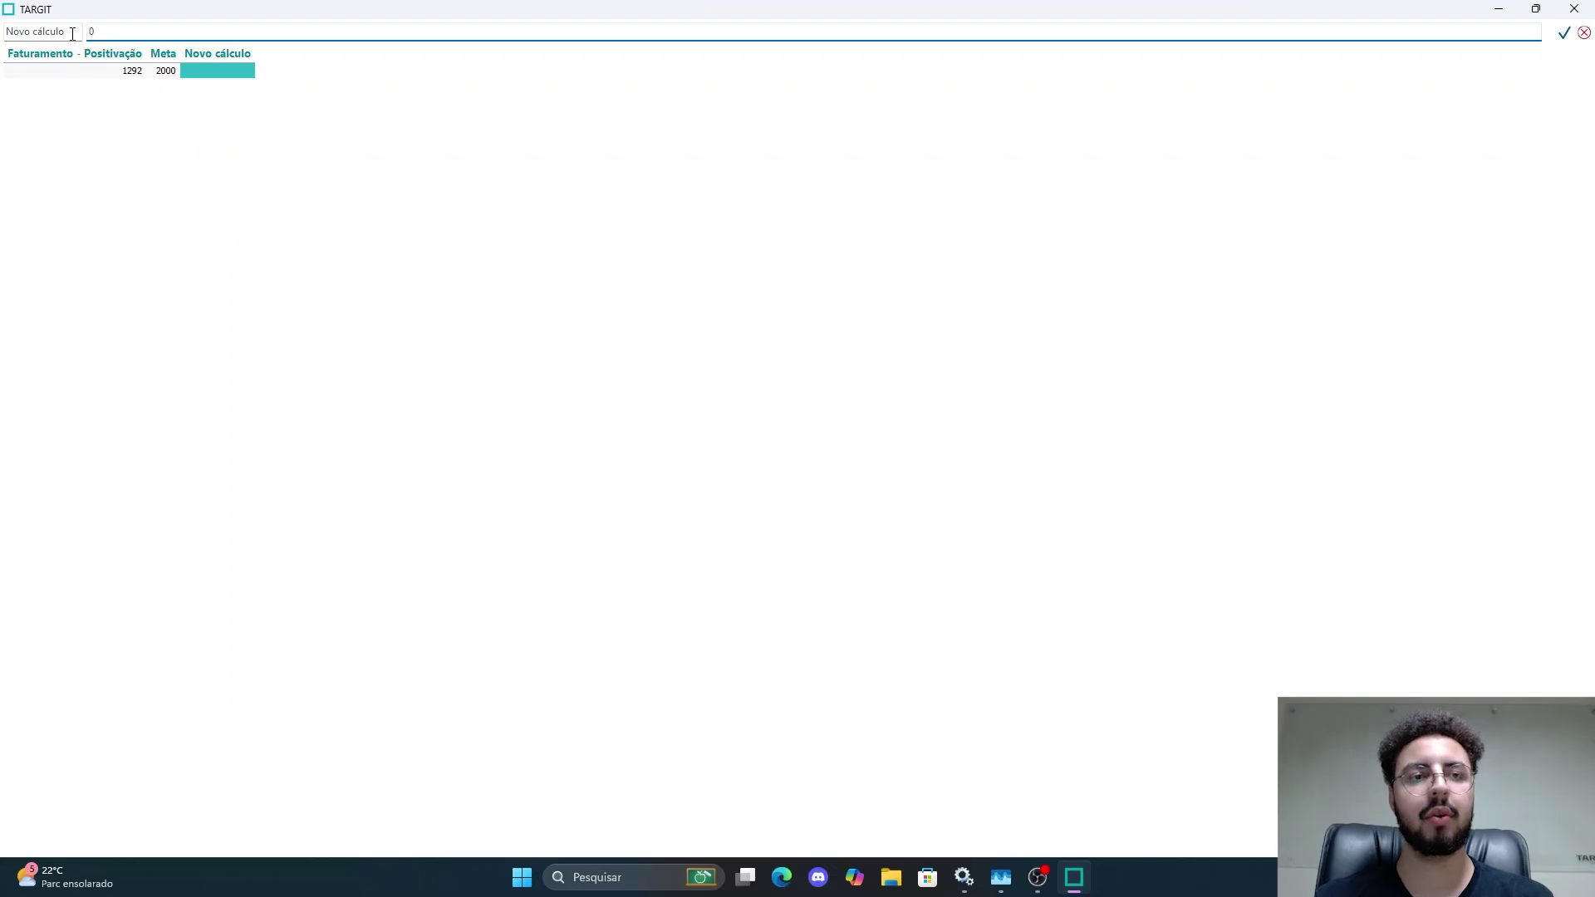
{"action": "left_click", "coordinate": [72, 34]}
{"action": "key", "text": "BackSpace"}
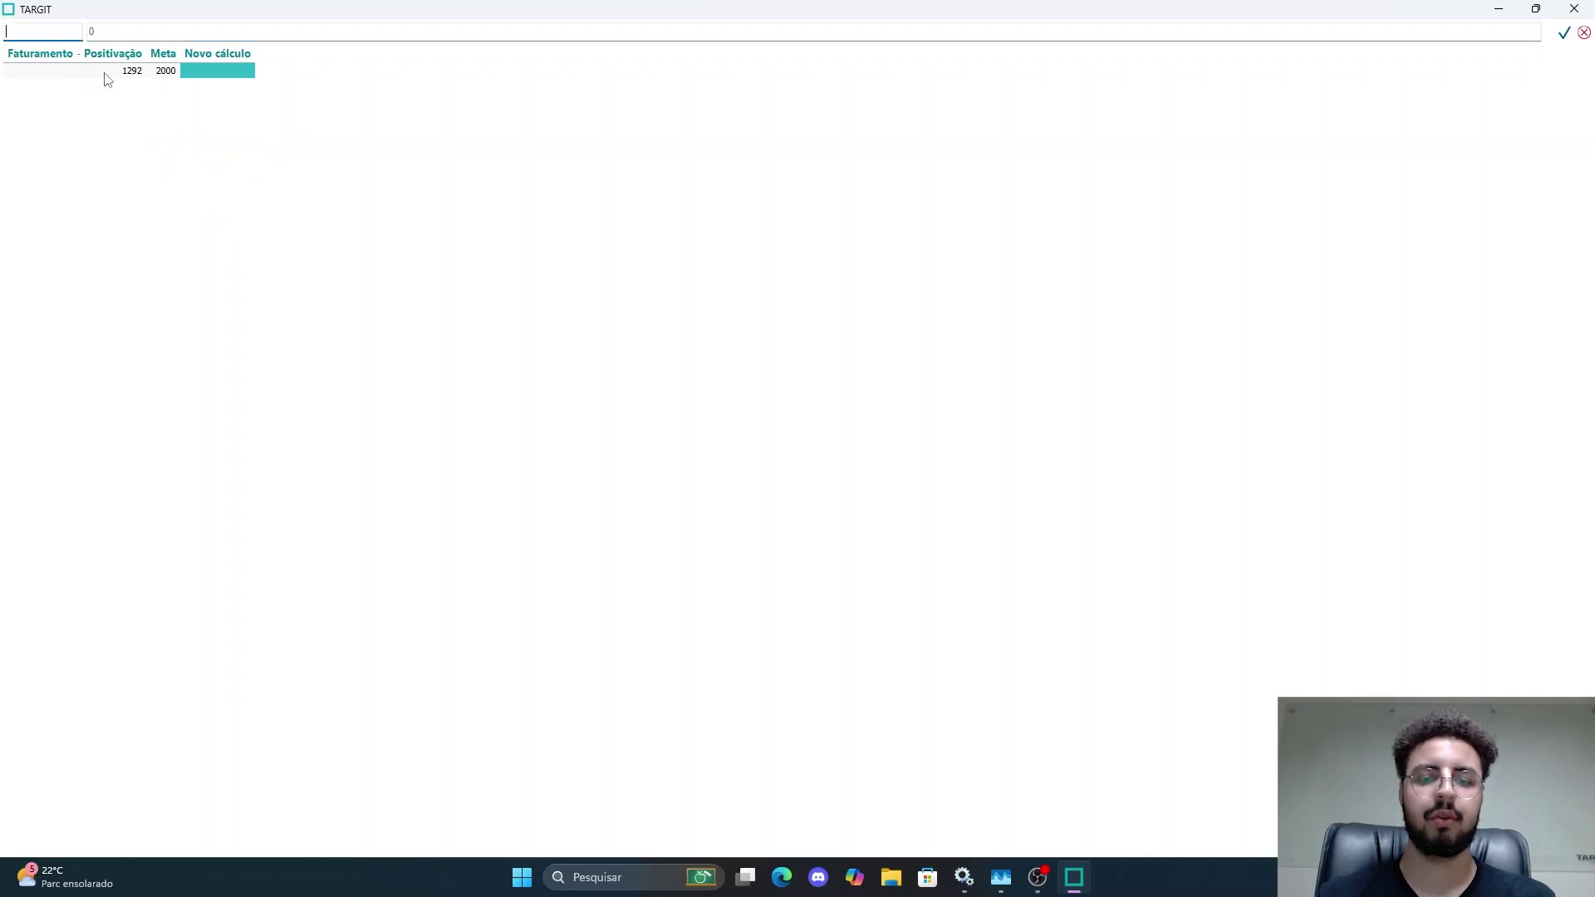
{"action": "type", "text": "% A"}
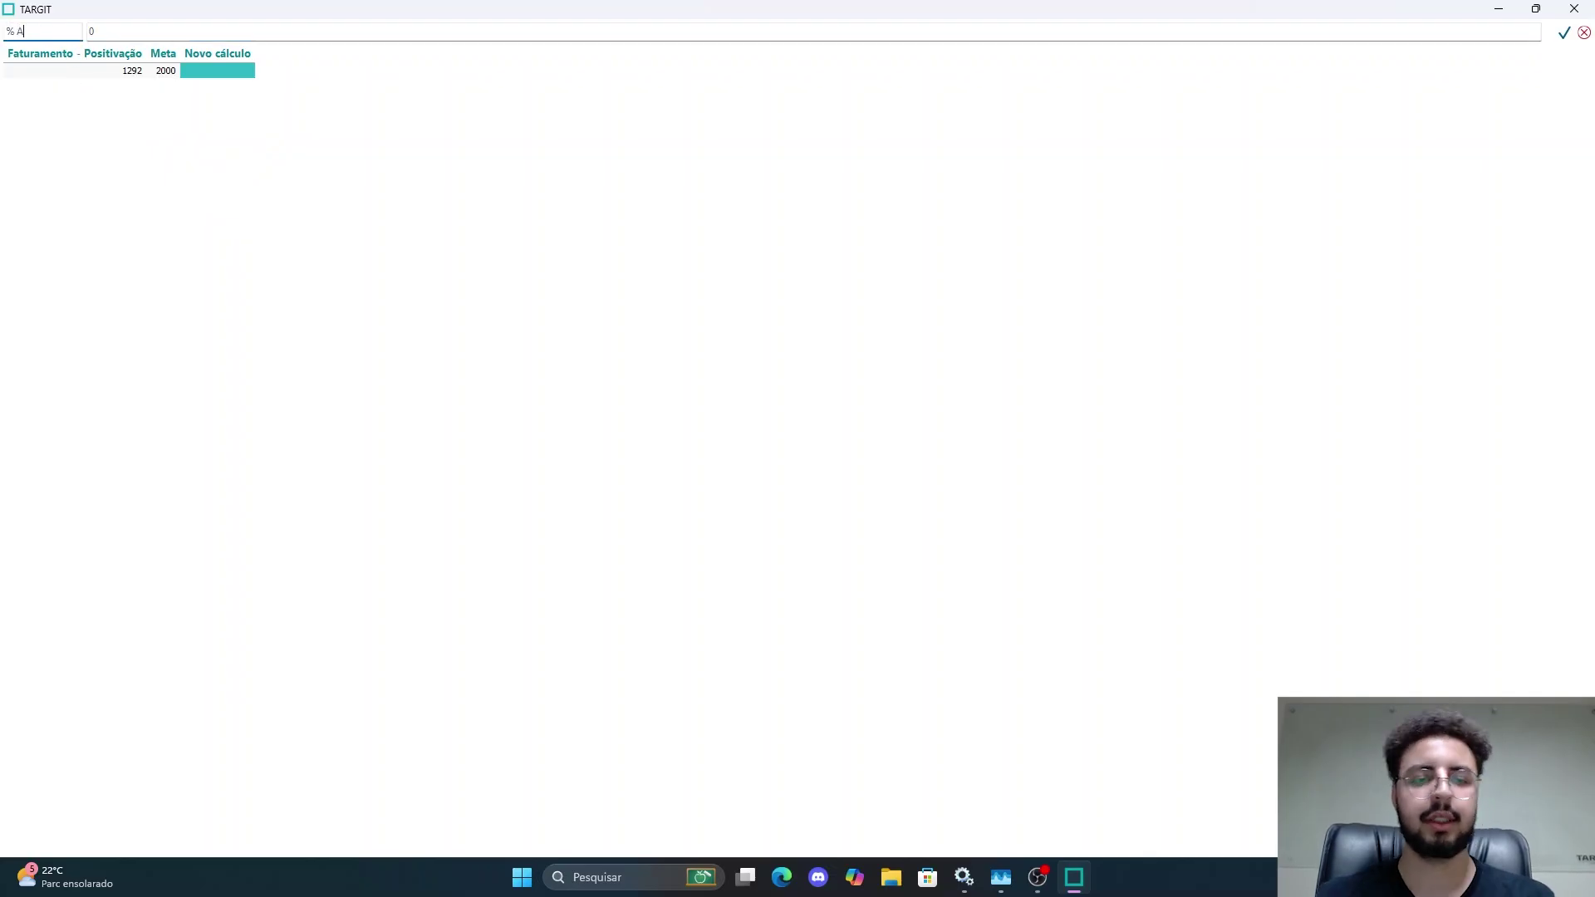
{"action": "type", "text": "tingimento"}
Step: Set the % Atingimento formula to sum(d-1,0,m1) / sum(c1,0,m1)
{"action": "left_click", "coordinate": [123, 31]}
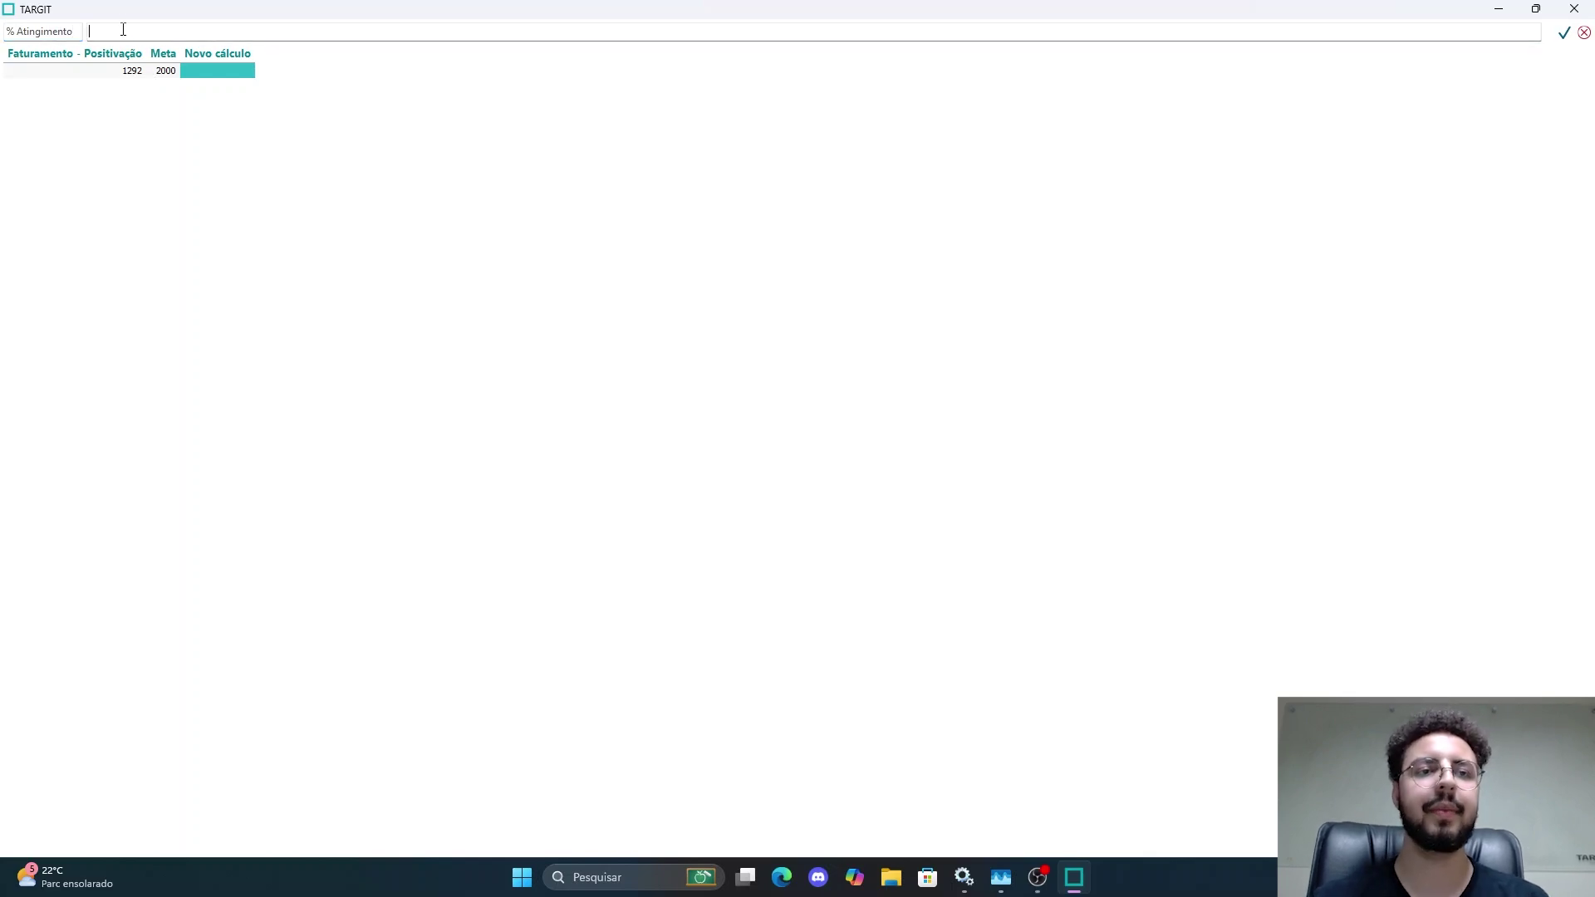
{"action": "type", "text": "sum(d-1,0,m1)"}
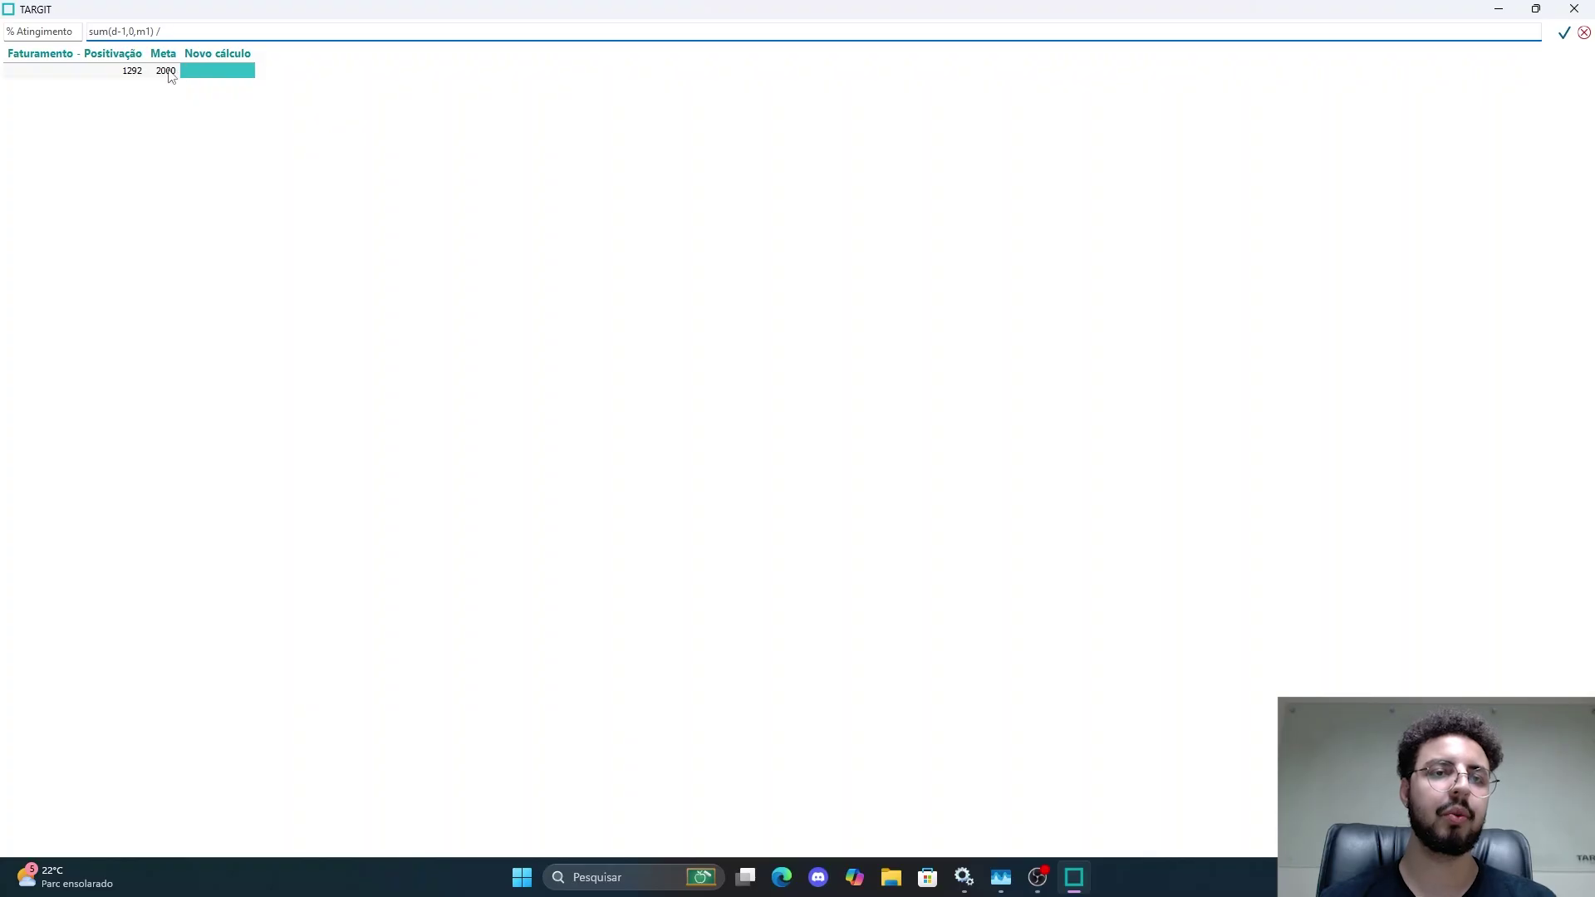
{"action": "type", "text": "/"}
{"action": "type", "text": "sum(c1,0,m1)"}
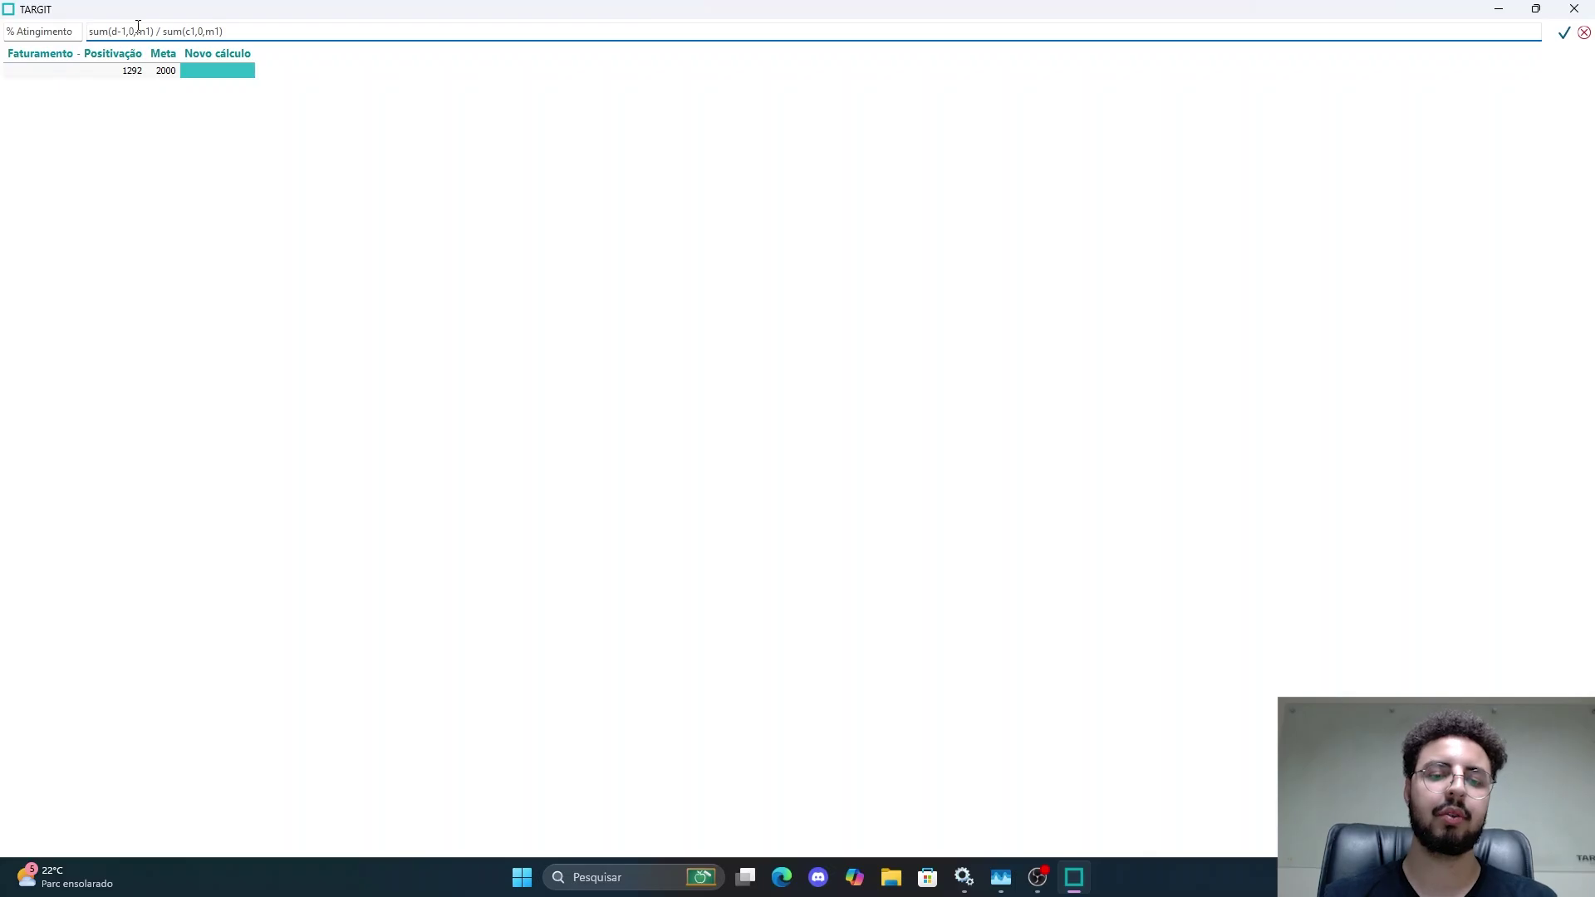
Step: Prefix the % Atingimento division with "if sum(c1,0,m1) = then 0 else" and try to apply the calculation
{"action": "left_click", "coordinate": [90, 31]}
{"action": "type", "text": "if"}
{"action": "type", "text": "sum(c1,0,m1)"}
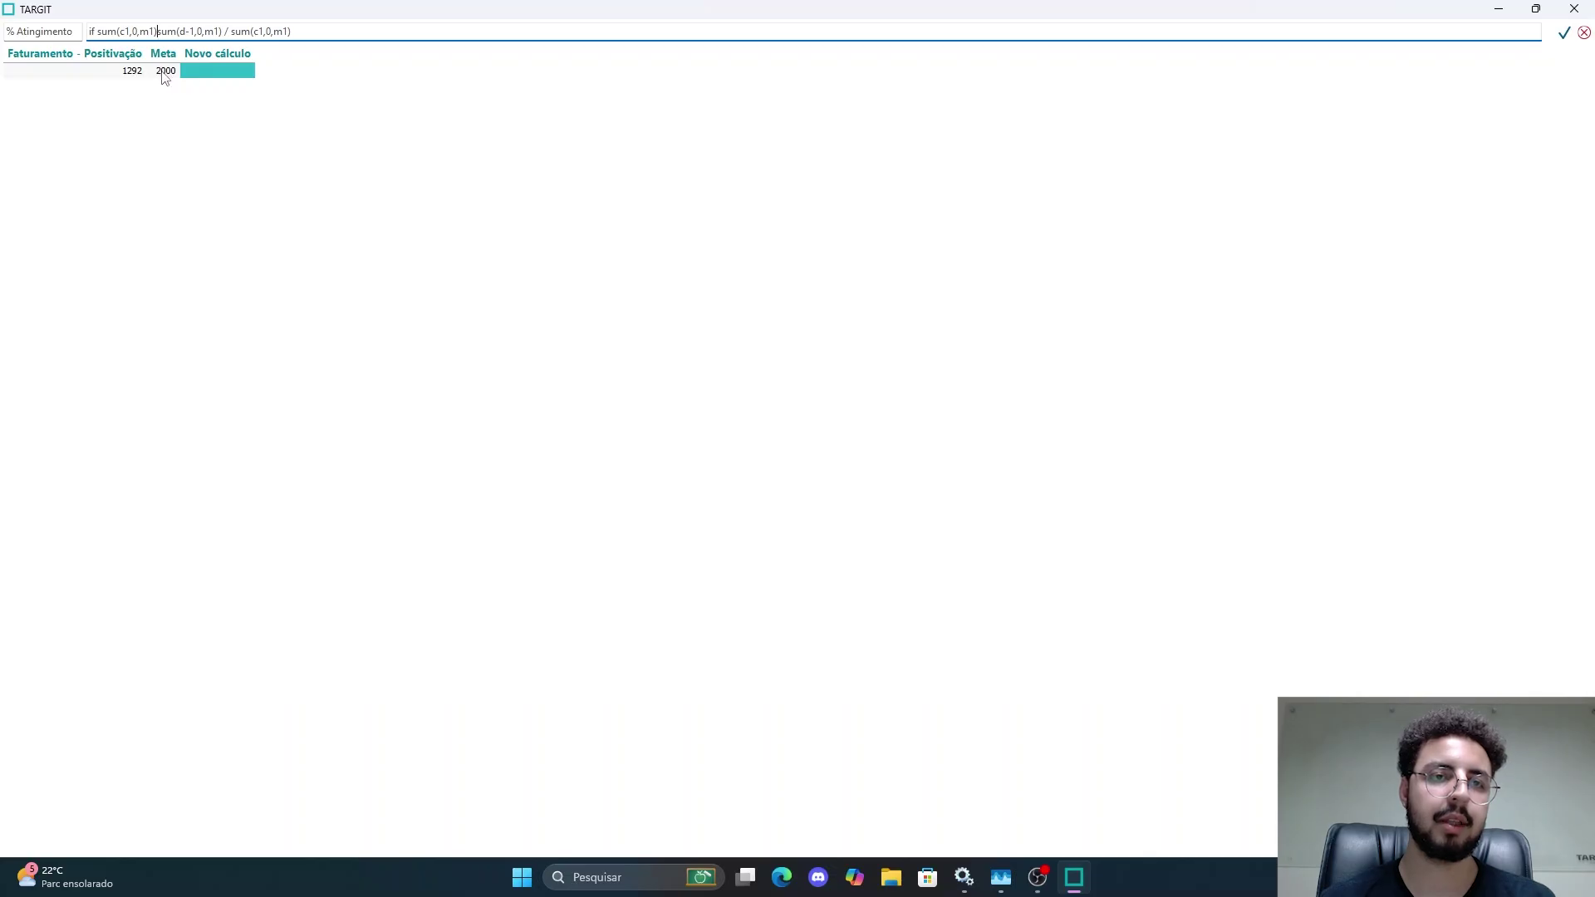
{"action": "type", "text": "= then"}
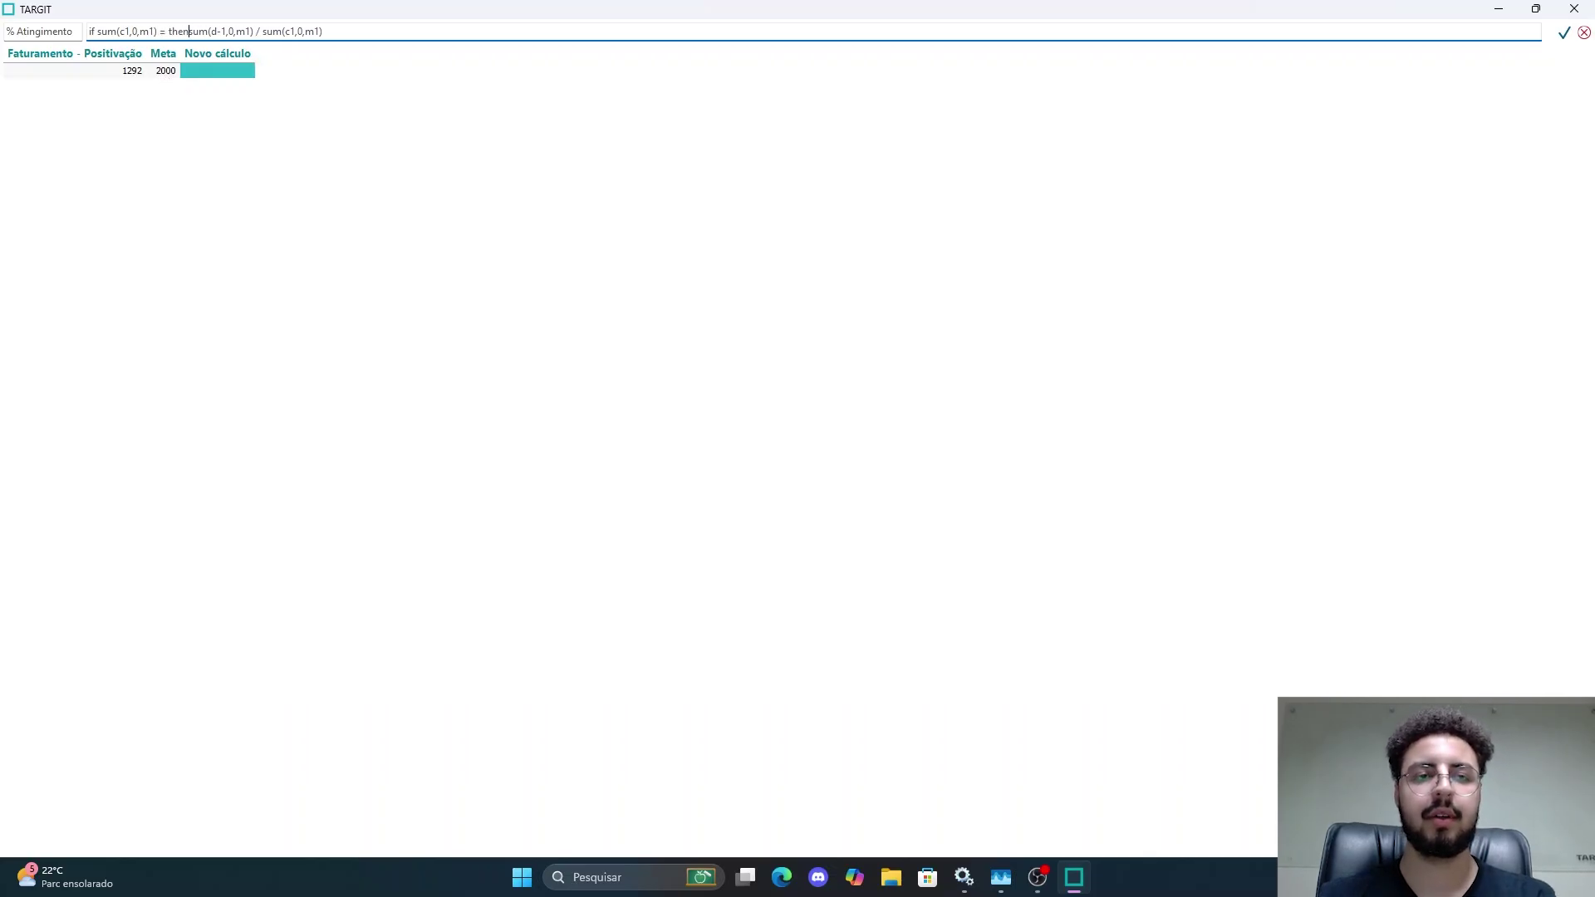
{"action": "type", "text": " 0 else"}
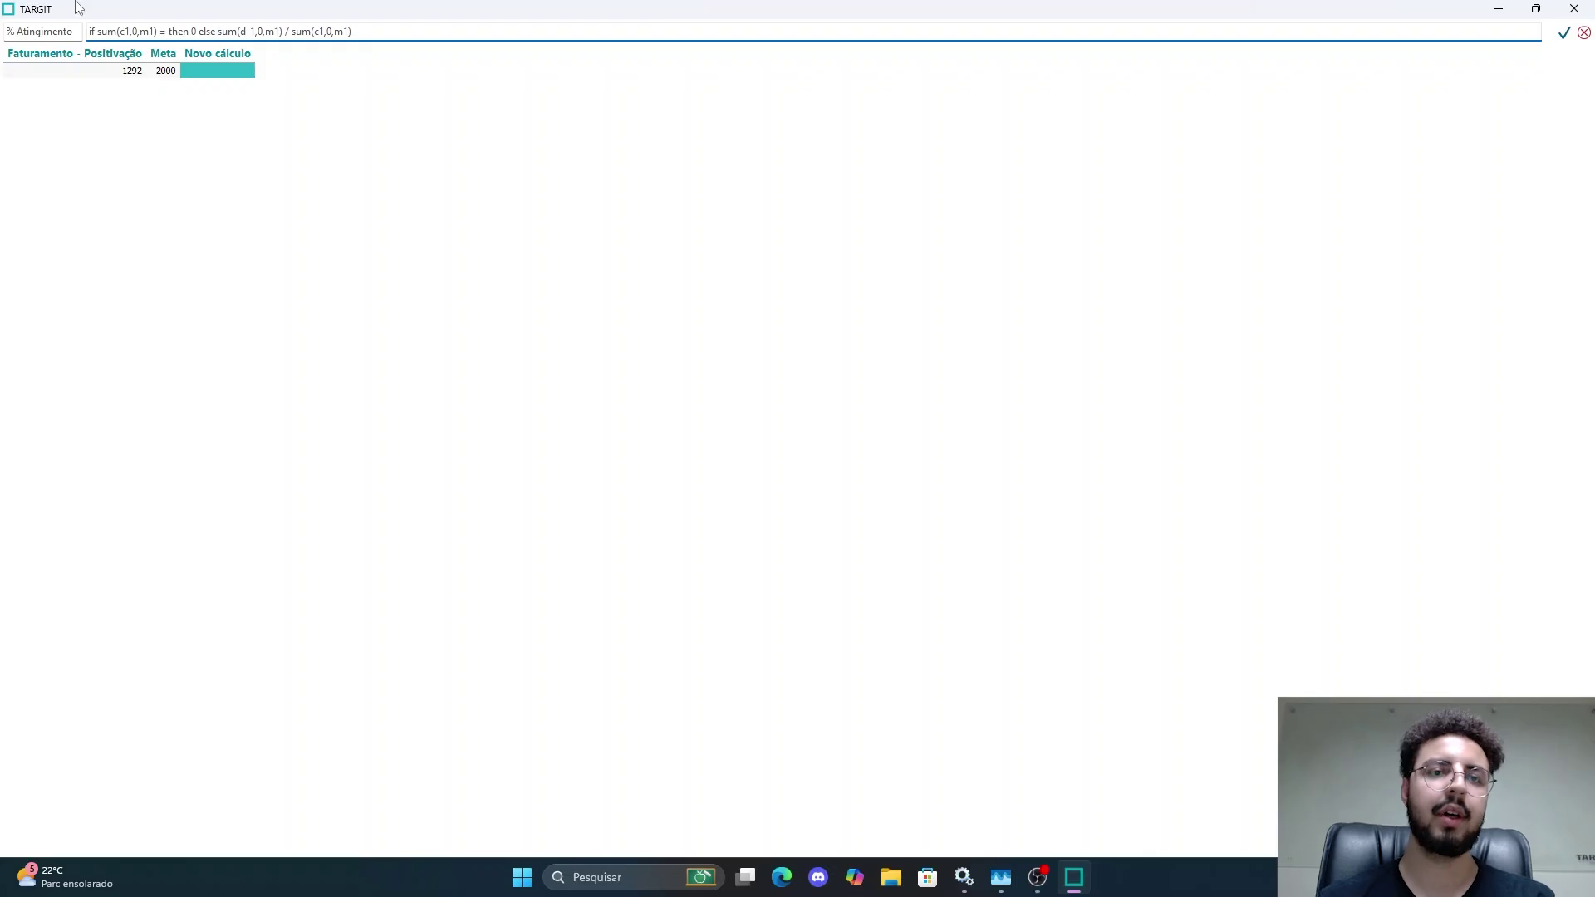
{"action": "left_click_drag", "start_coordinate": [354, 32], "coordinate": [220, 31]}
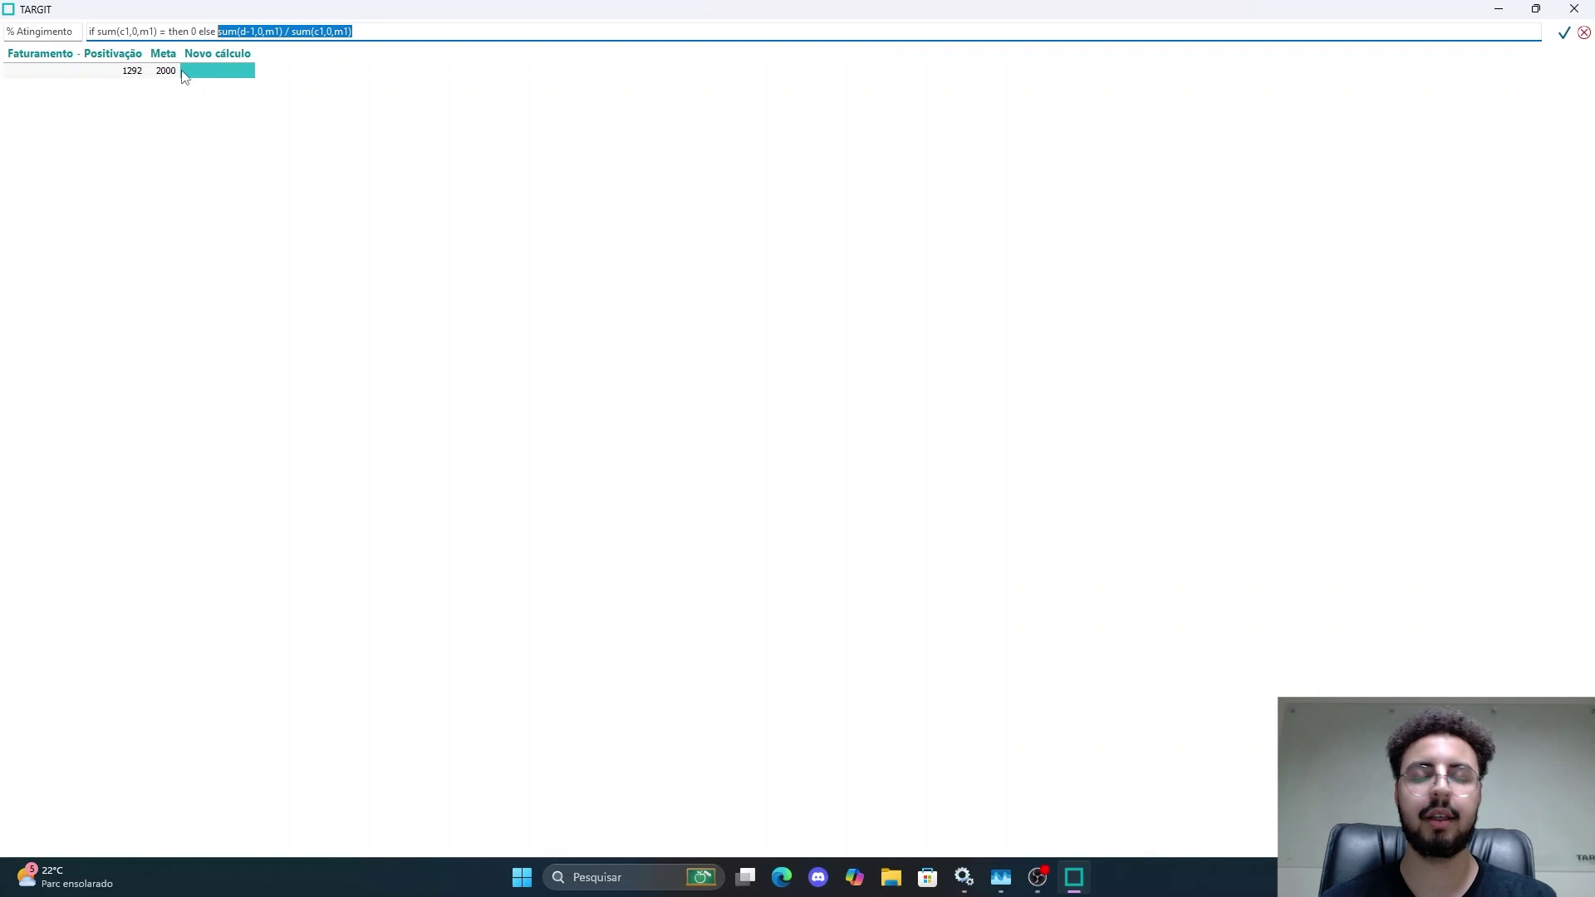
{"action": "left_click", "coordinate": [367, 36]}
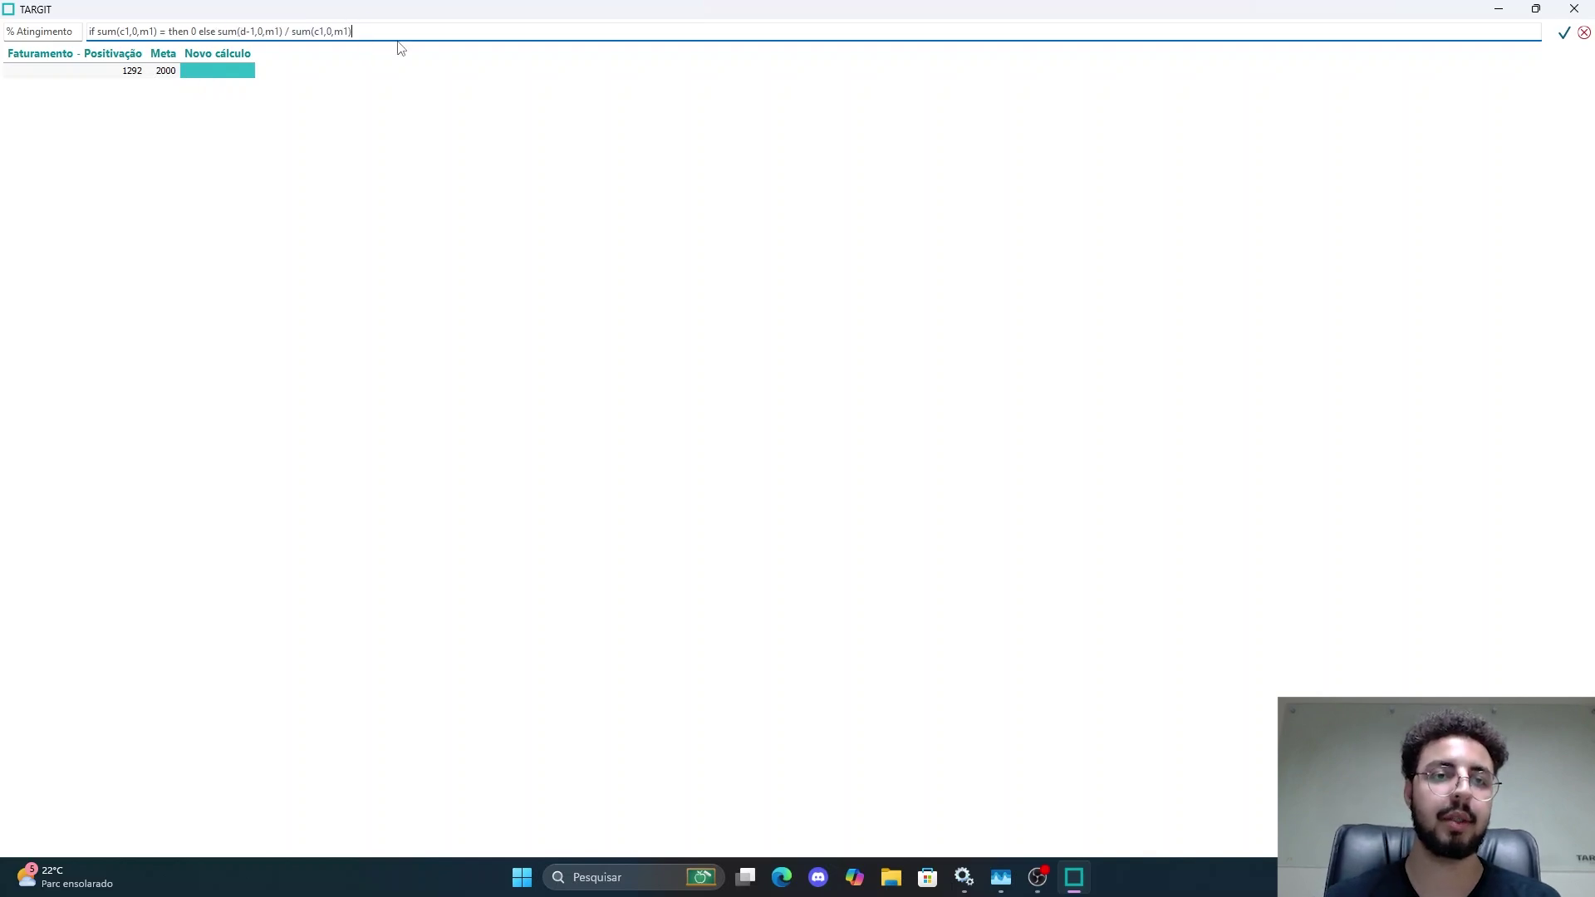
{"action": "left_click", "coordinate": [1565, 34]}
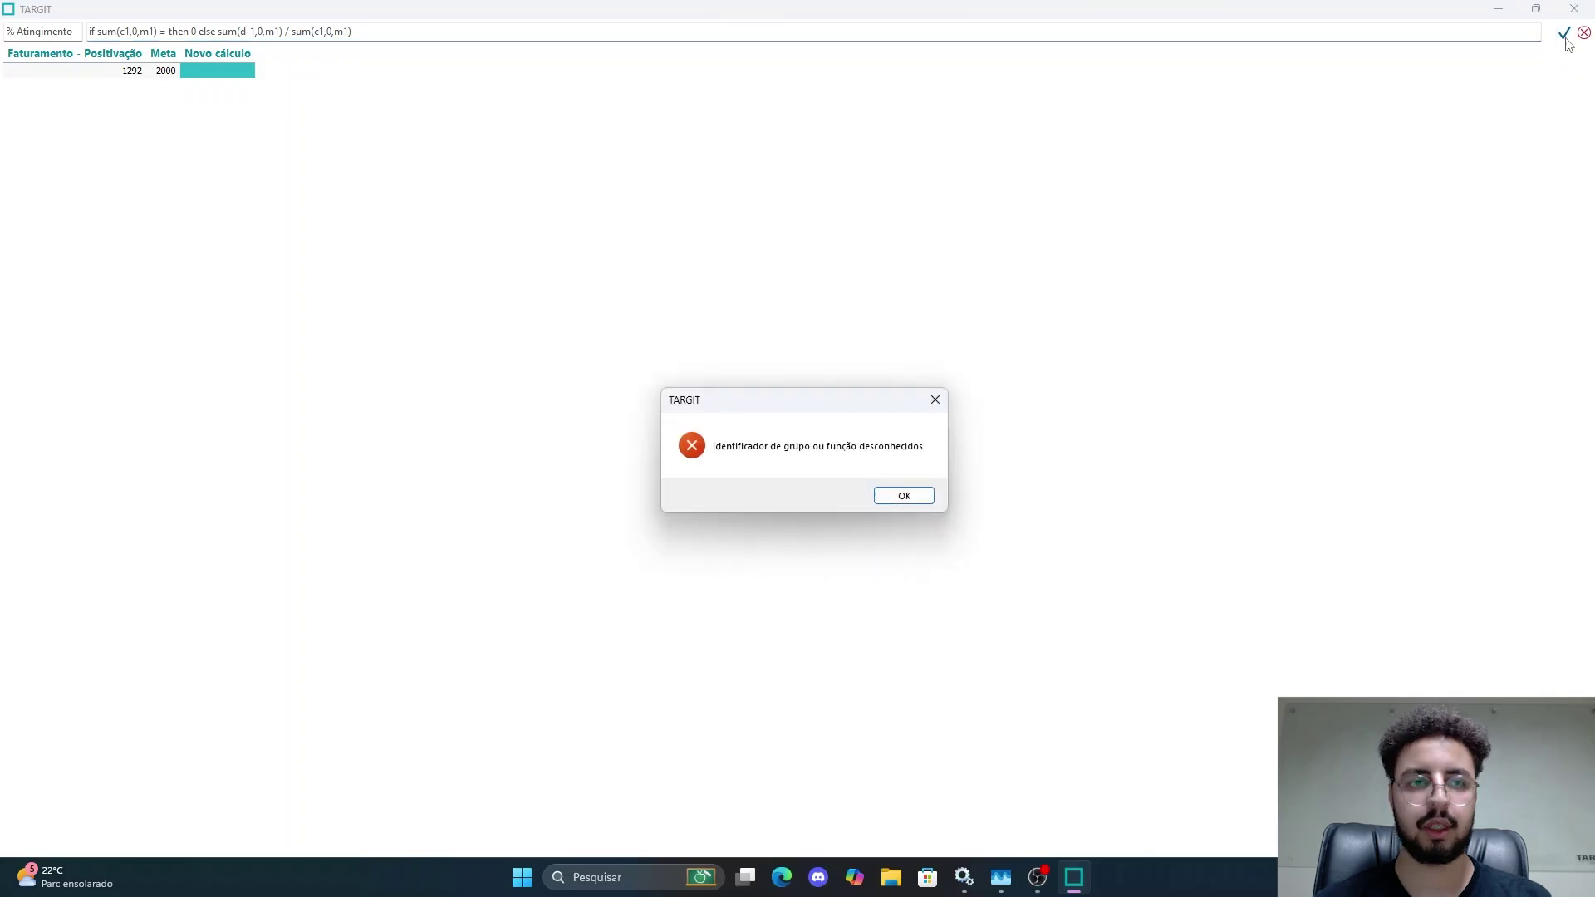
{"action": "left_click", "coordinate": [924, 498]}
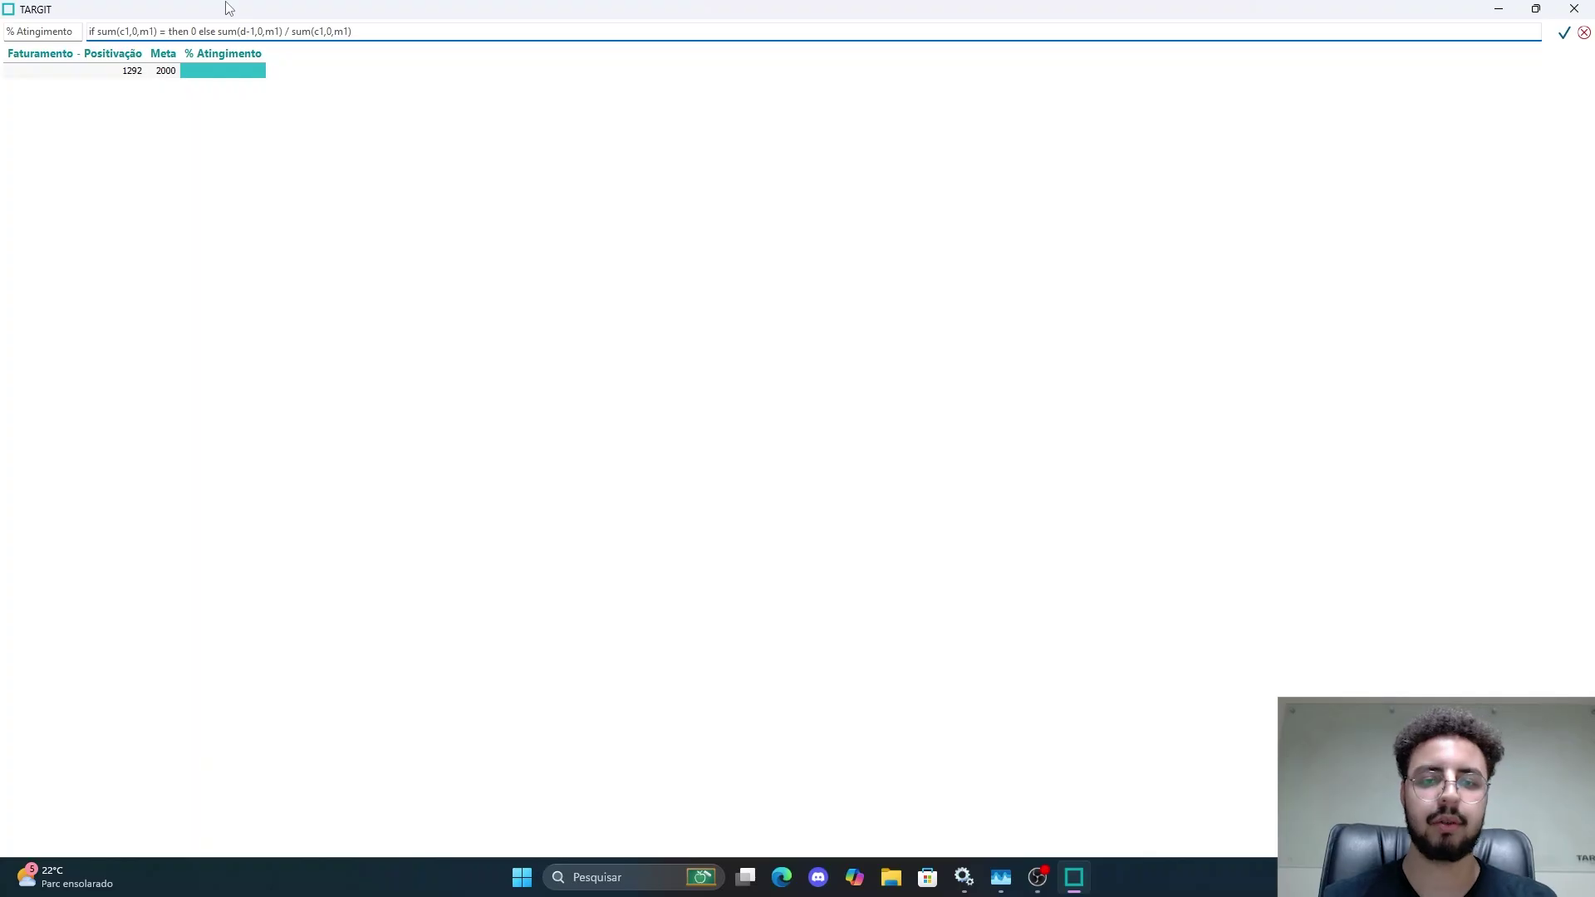
Step: Complete the formula's condition as sum(c1,0,m1) = 0, apply it and return to the dashboard
{"action": "type", "text": "0"}
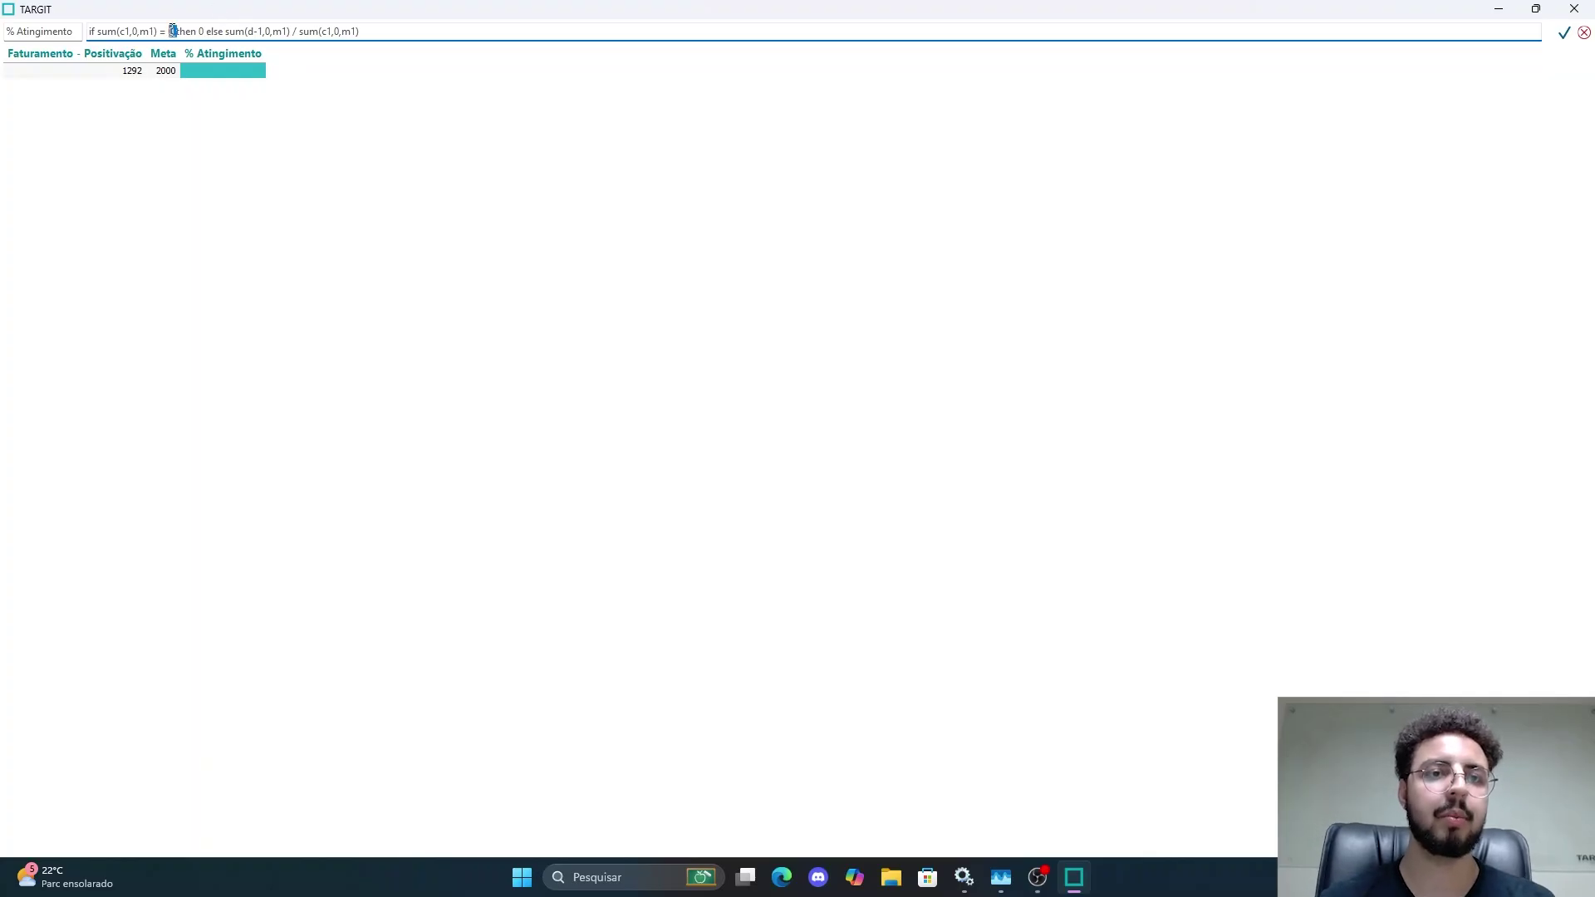
{"action": "left_click", "coordinate": [357, 31]}
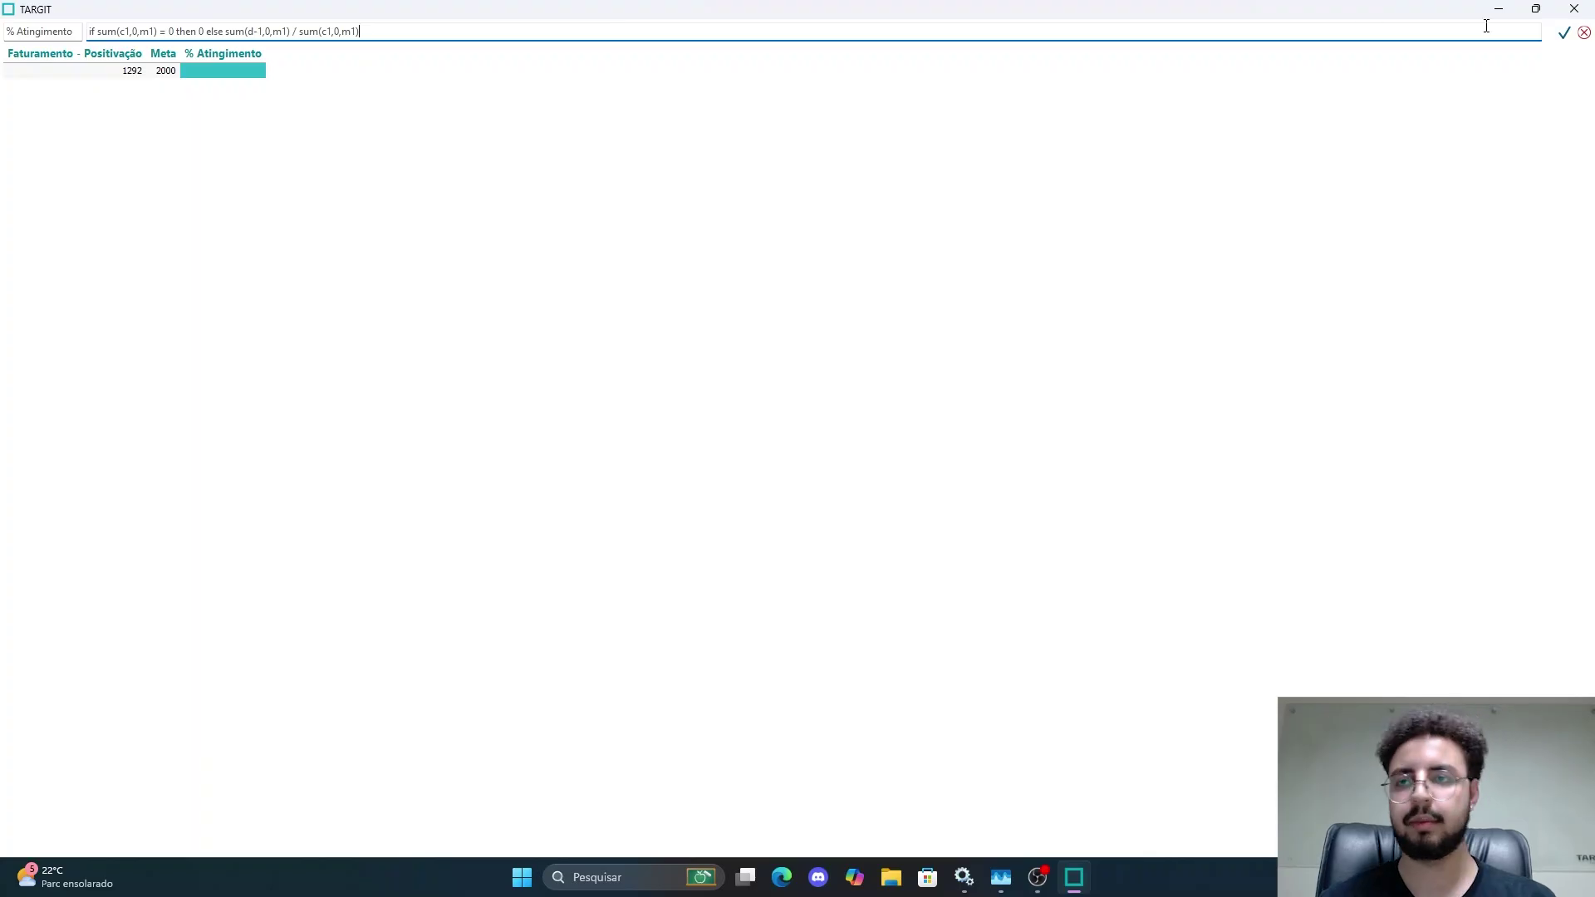
{"action": "left_click", "coordinate": [1564, 34]}
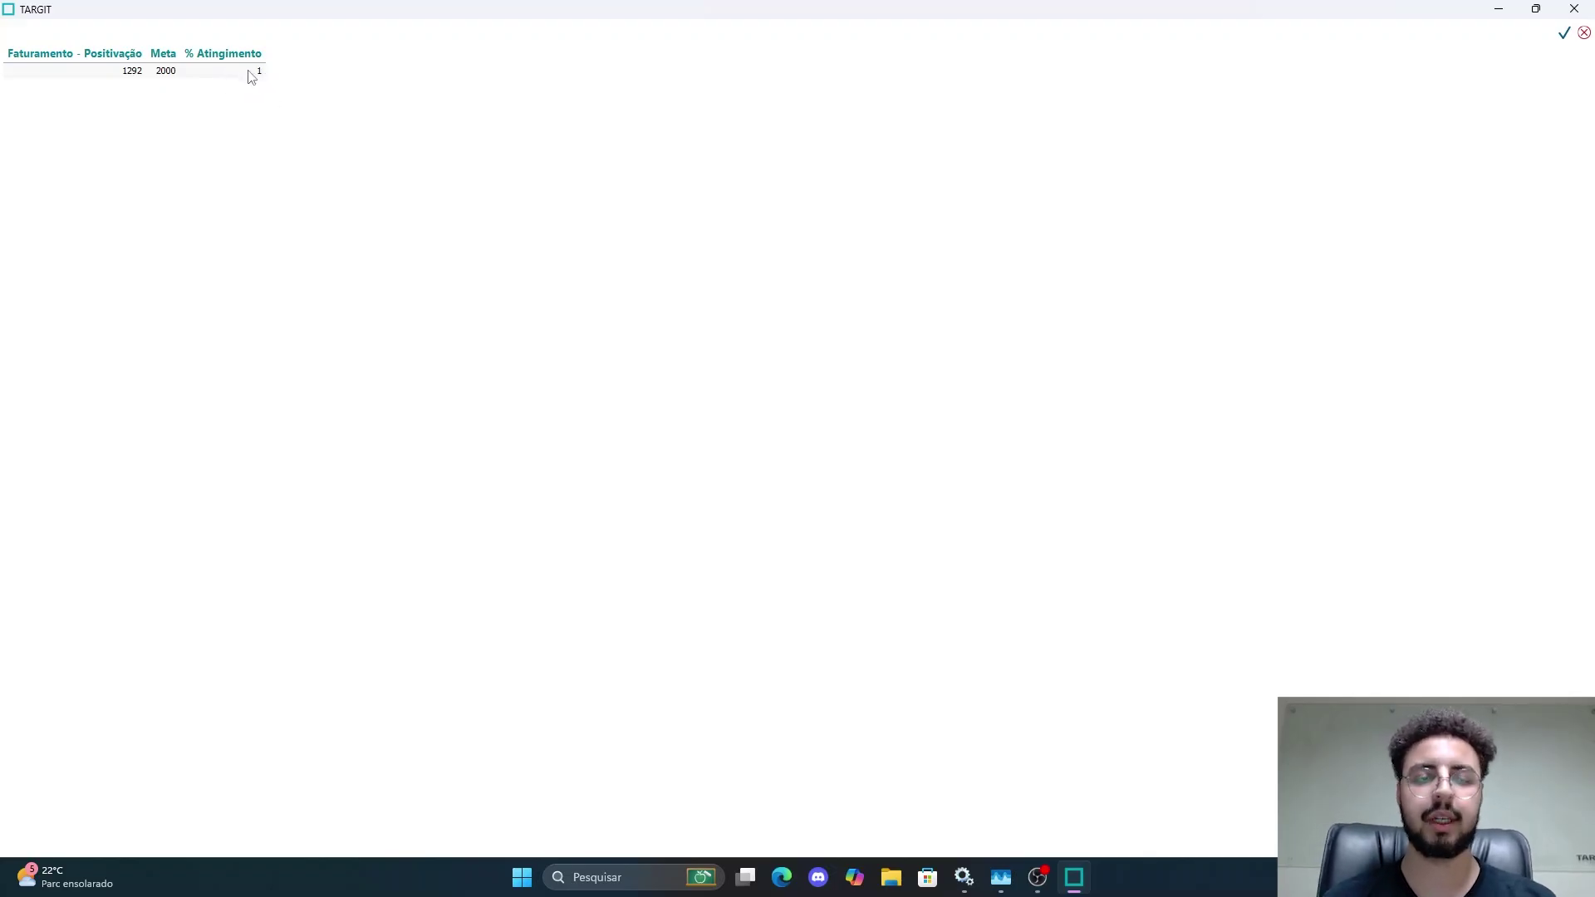
{"action": "left_click", "coordinate": [1562, 39]}
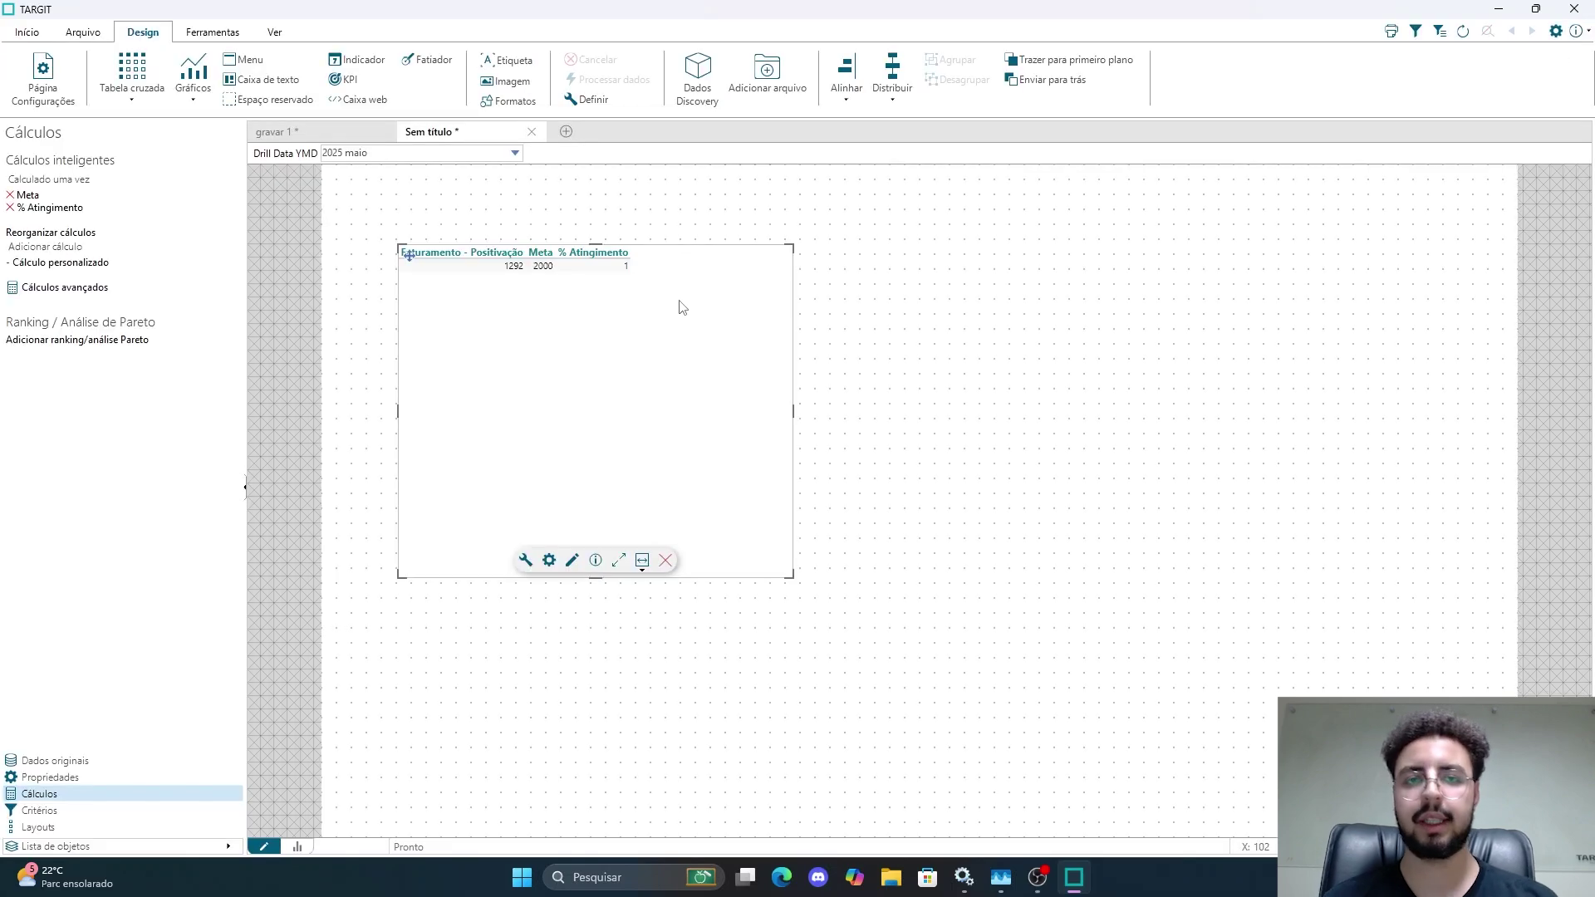
Step: Format the numbers of the crosstab's % Atingimento calculation as Percentagem
{"action": "left_click", "coordinate": [98, 778]}
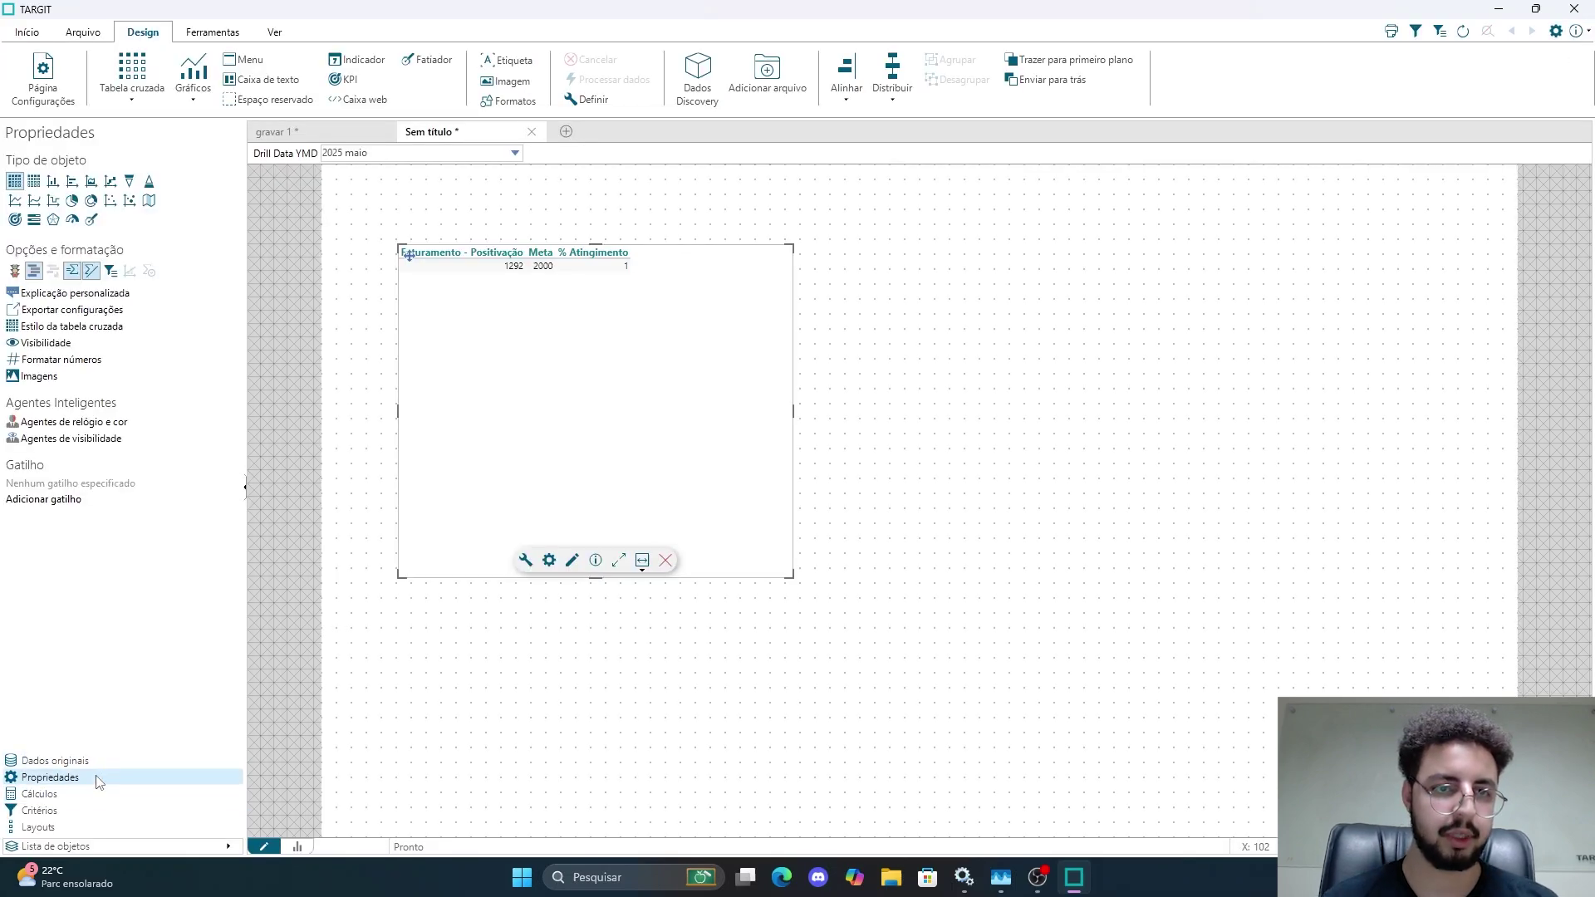
{"action": "left_click", "coordinate": [60, 362]}
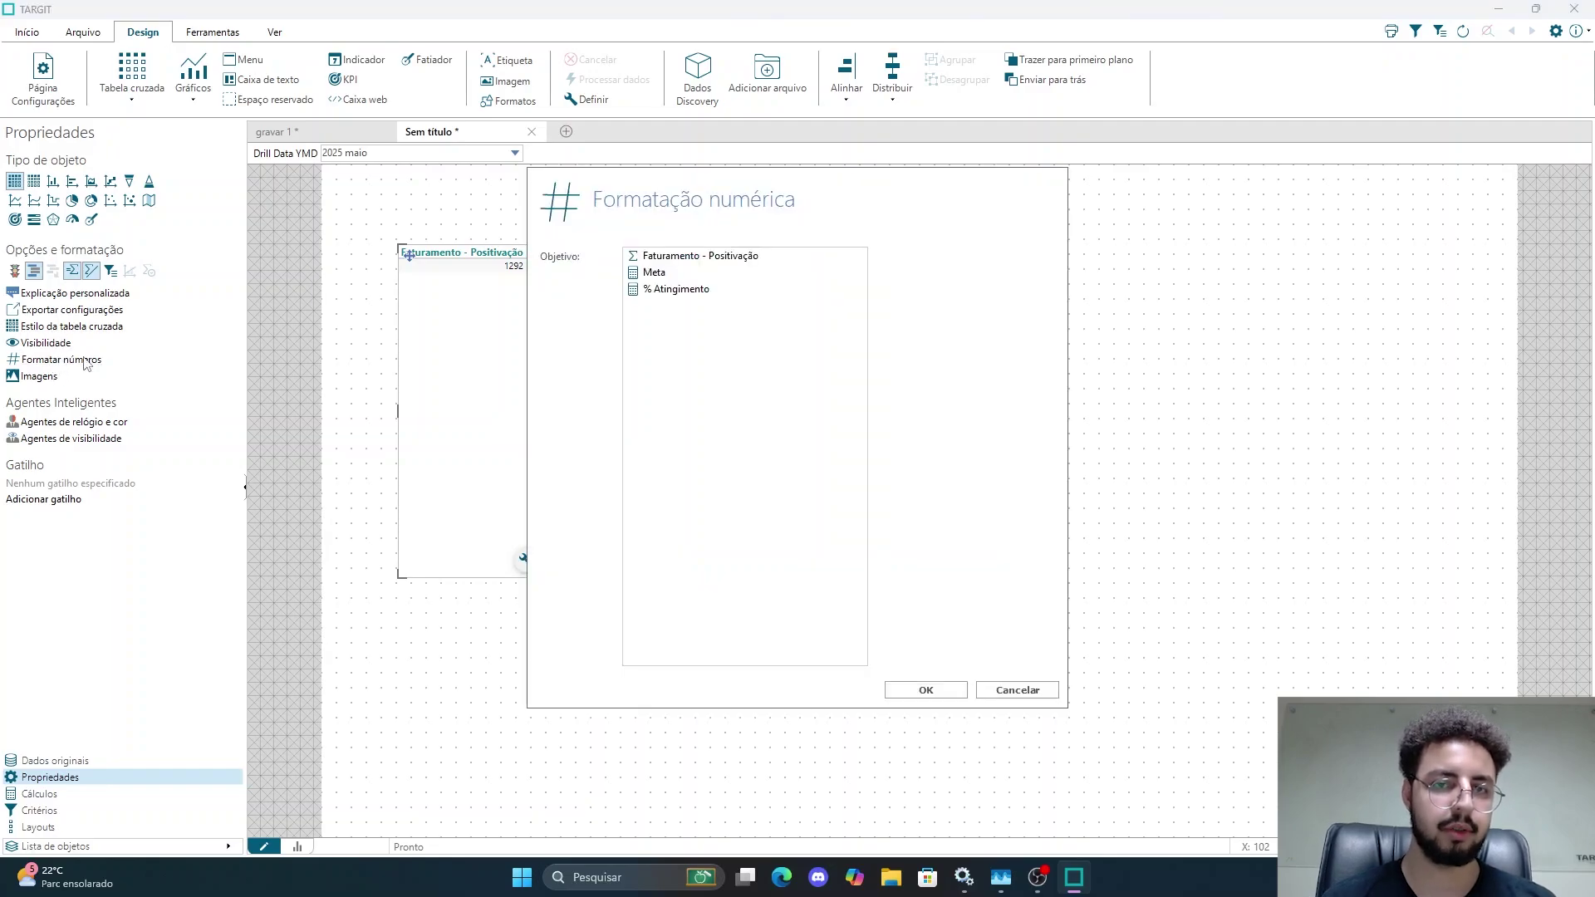
{"action": "left_click", "coordinate": [651, 291]}
{"action": "left_click", "coordinate": [656, 364]}
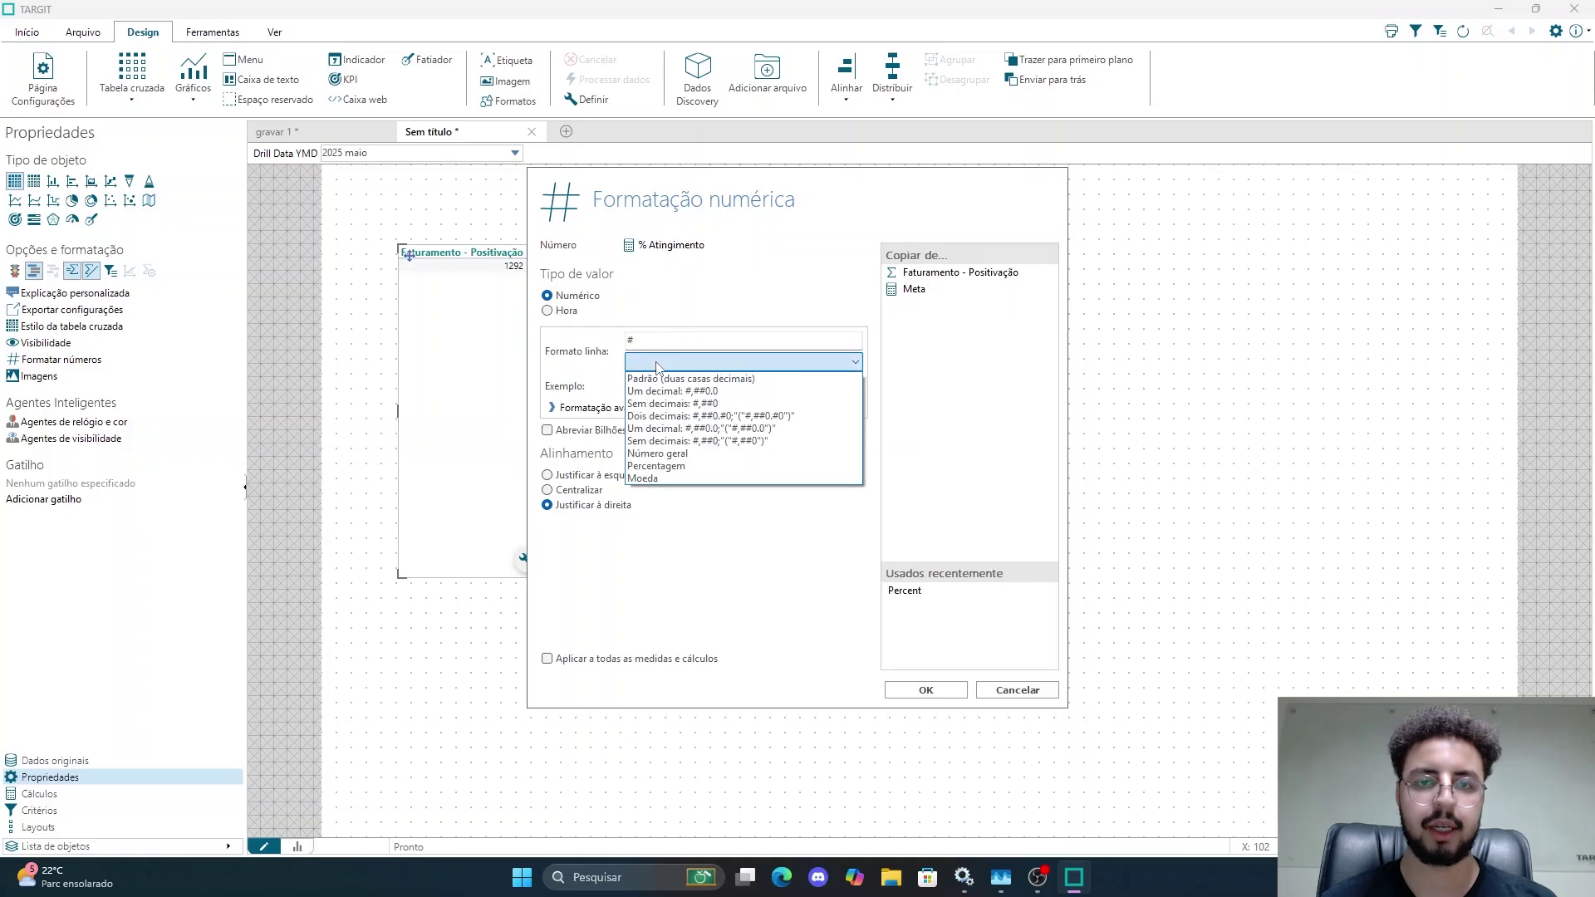
{"action": "left_click", "coordinate": [664, 468]}
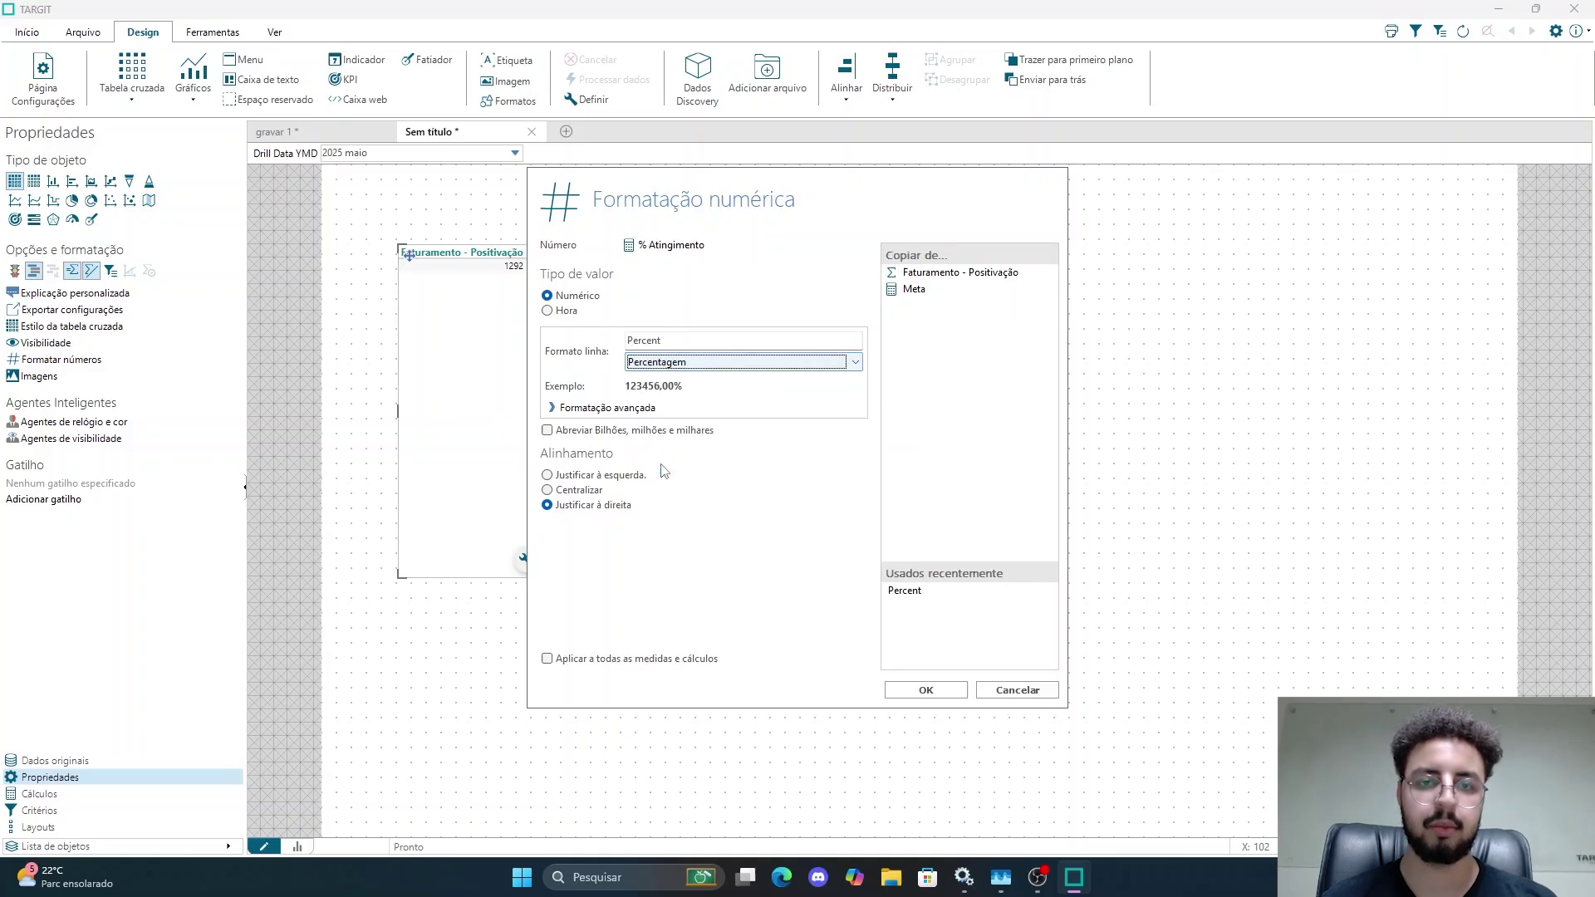
{"action": "left_click", "coordinate": [907, 688]}
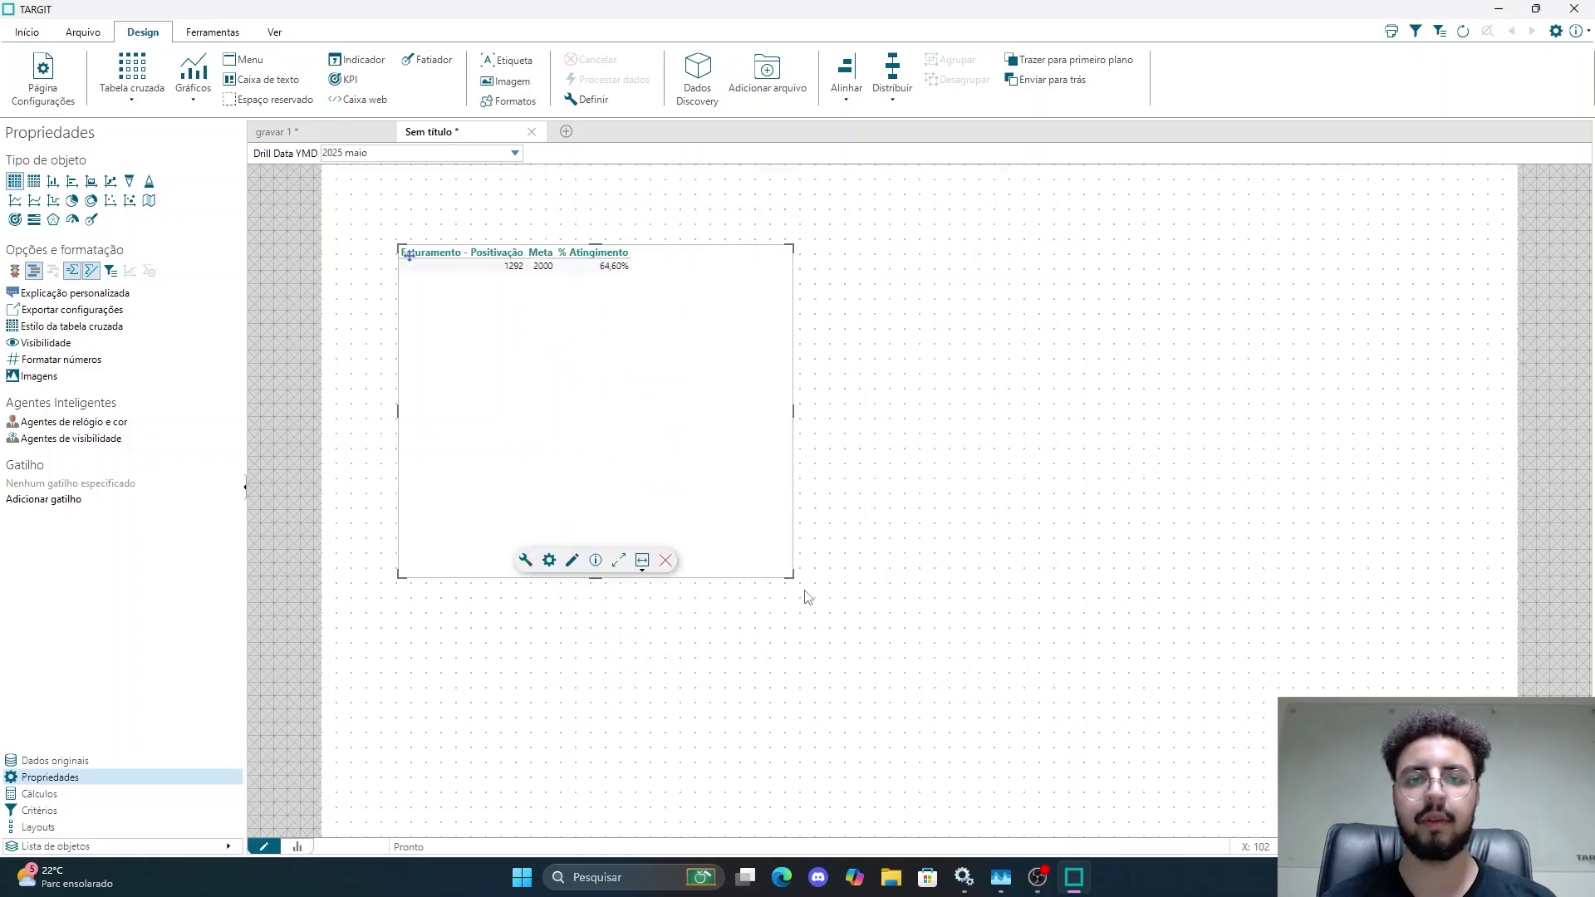
Step: Change the crosstab's object type to the target-style KPI and process its data
{"action": "left_click", "coordinate": [818, 337]}
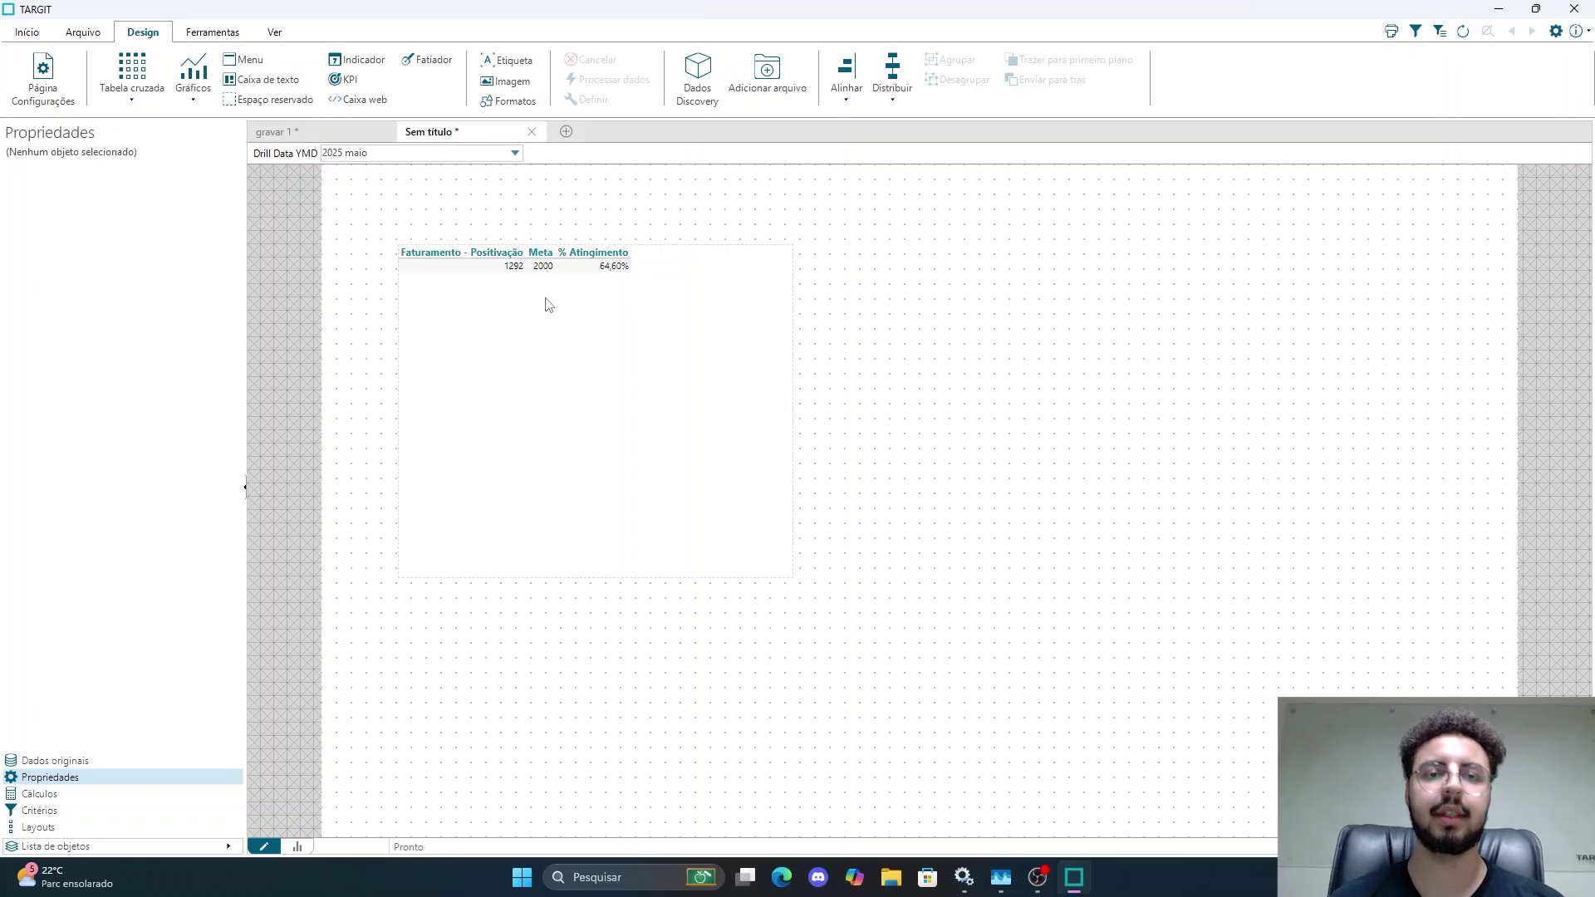
{"action": "left_click", "coordinate": [675, 384]}
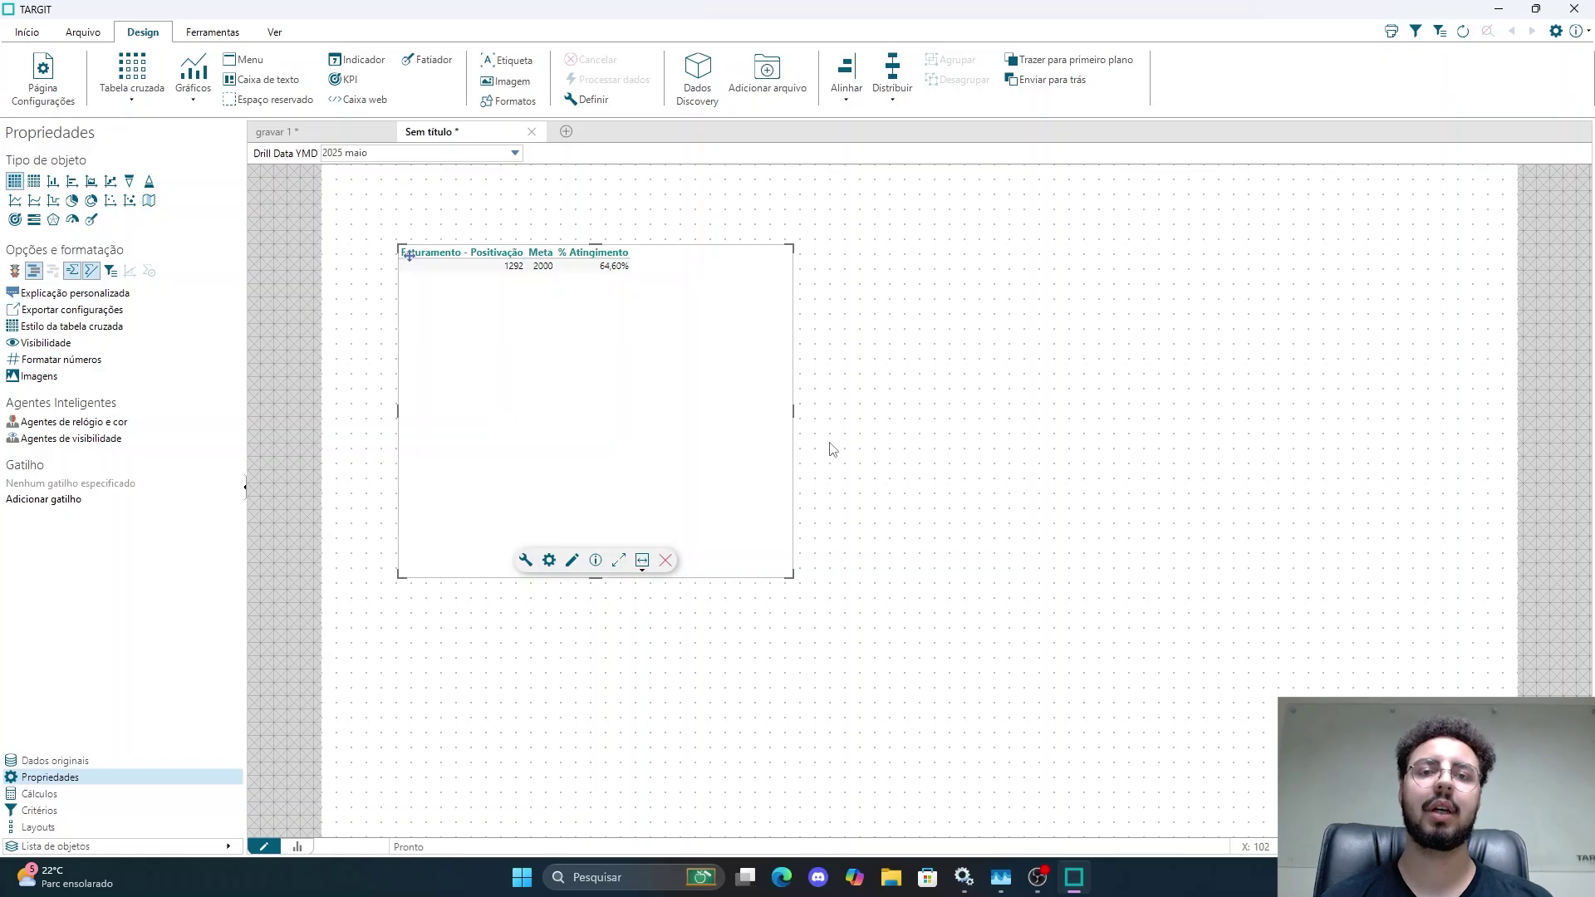
{"action": "left_click", "coordinate": [525, 561]}
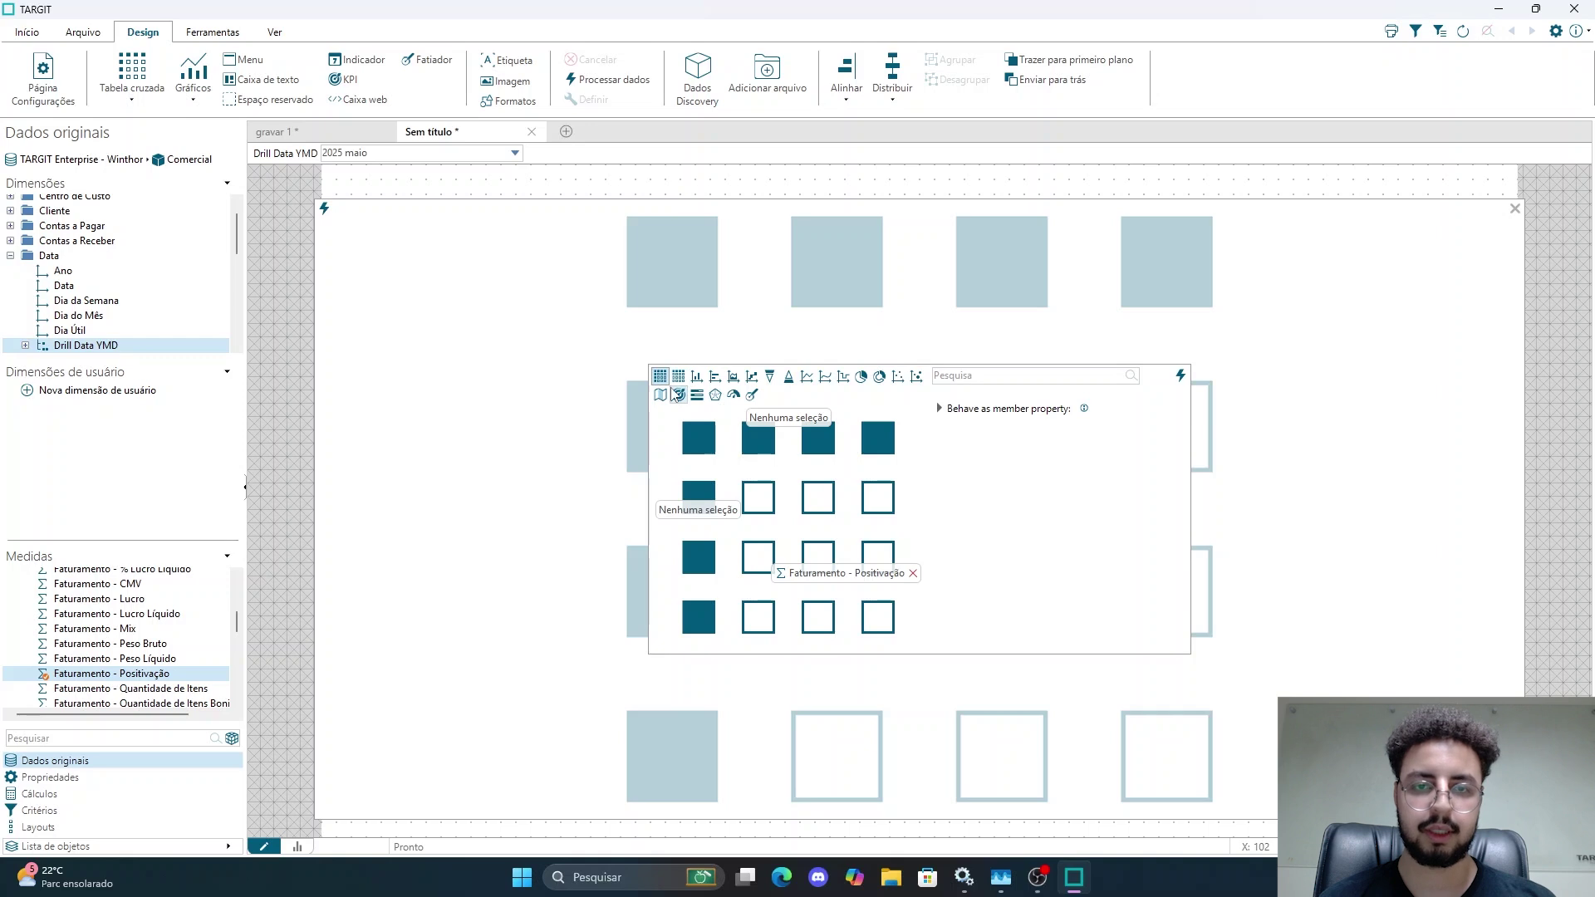
{"action": "left_click", "coordinate": [679, 395]}
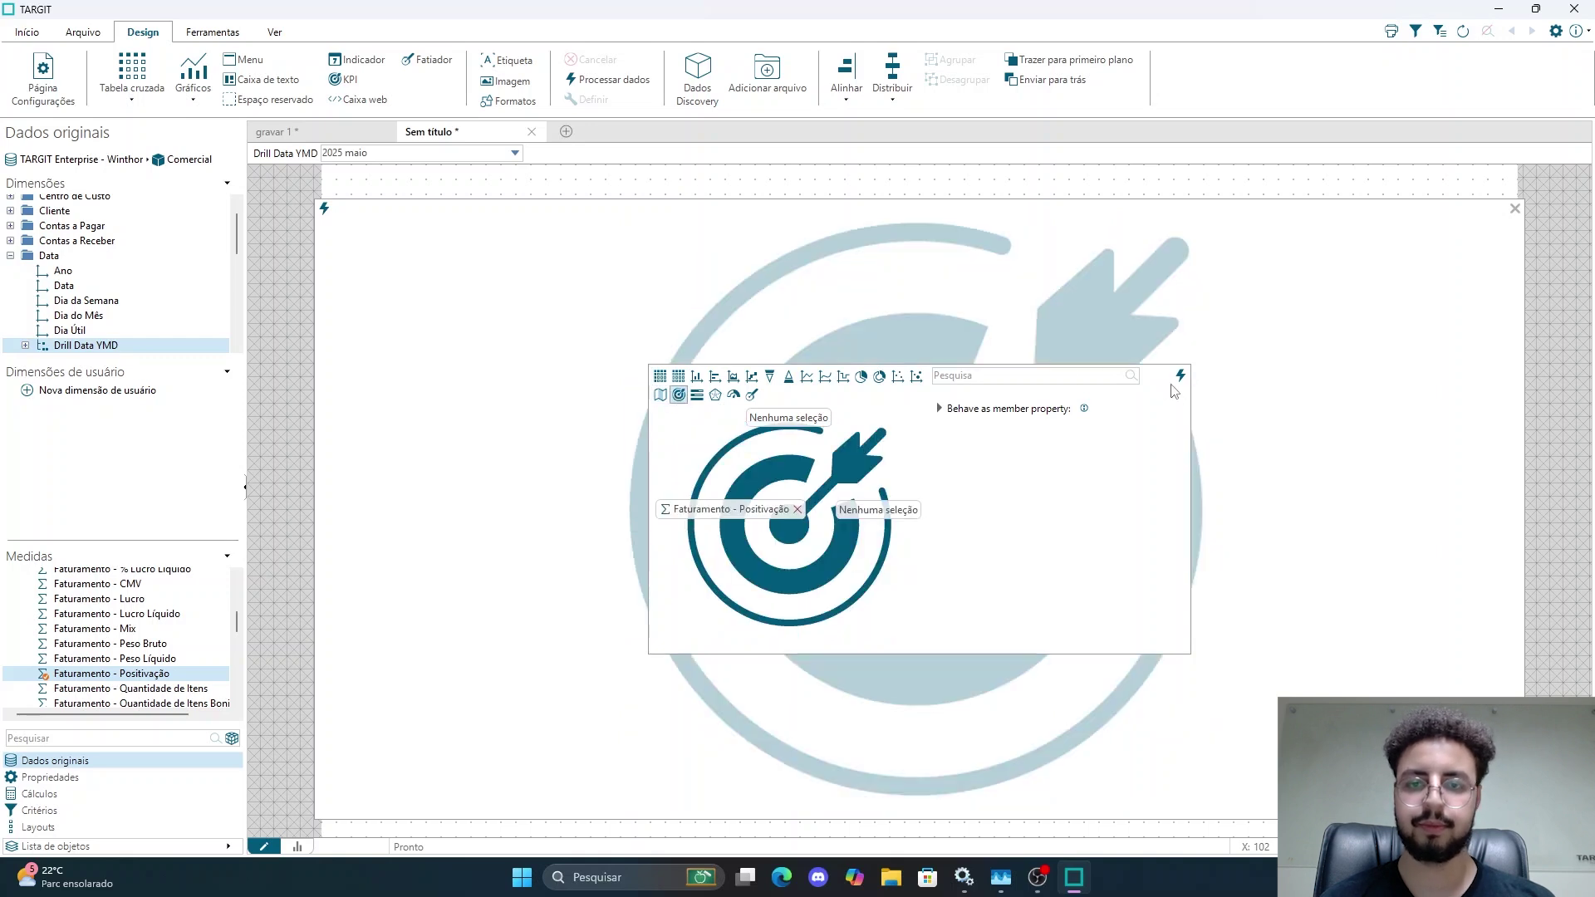
{"action": "left_click", "coordinate": [1182, 376]}
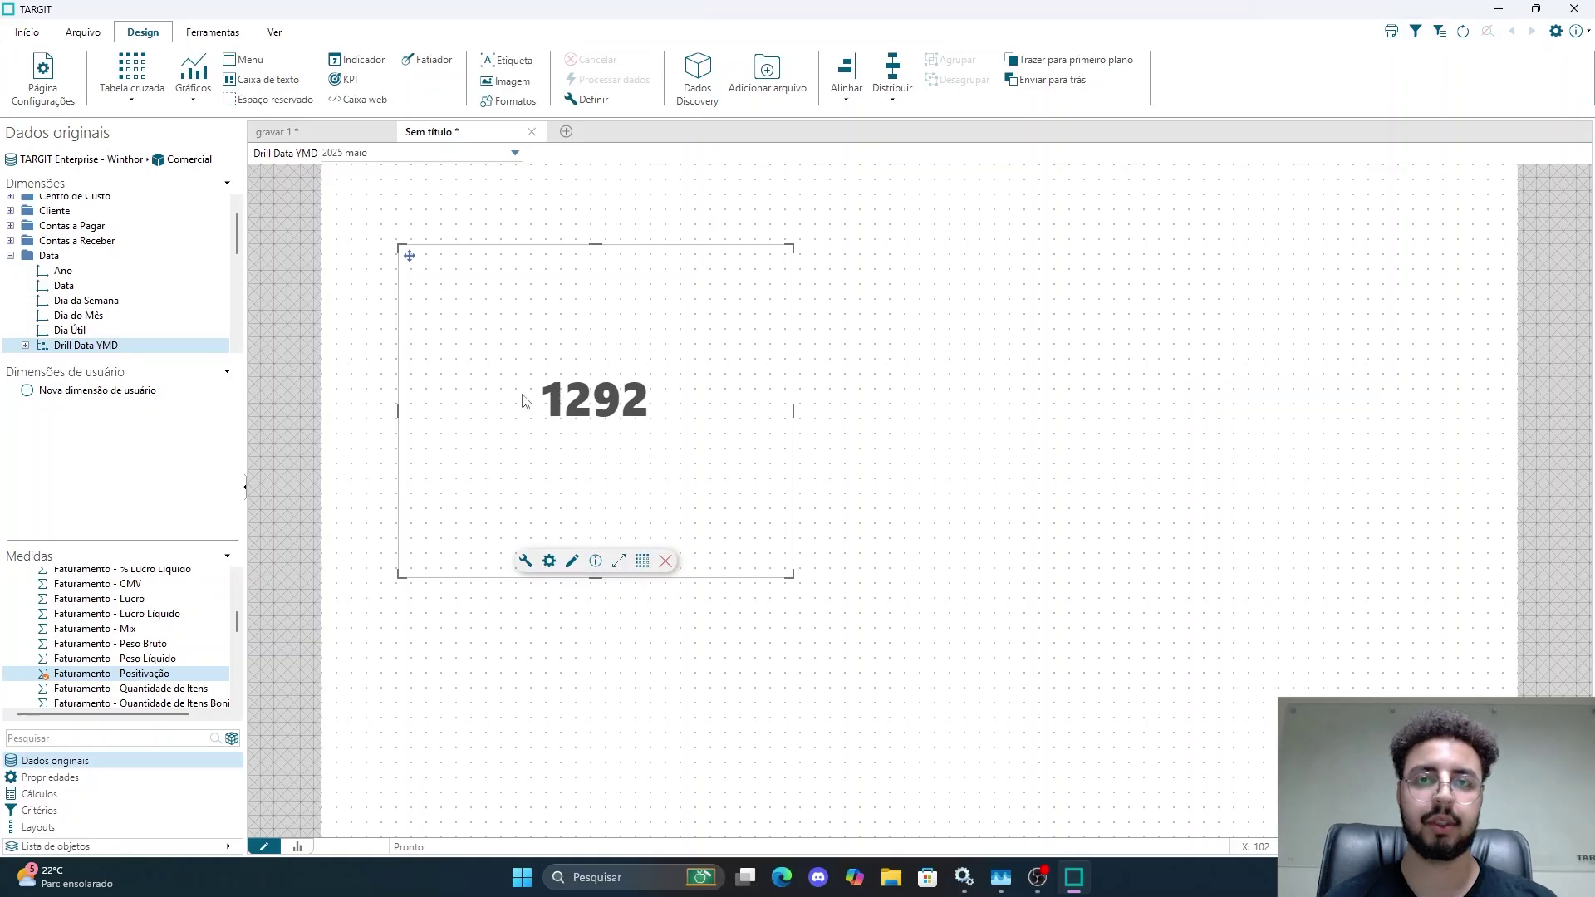
Step: Maximize the KPI, hide Faturamento - Positivação and Meta in its table view, and switch back to the KPI showing only % Atingimento
{"action": "left_click", "coordinate": [619, 561]}
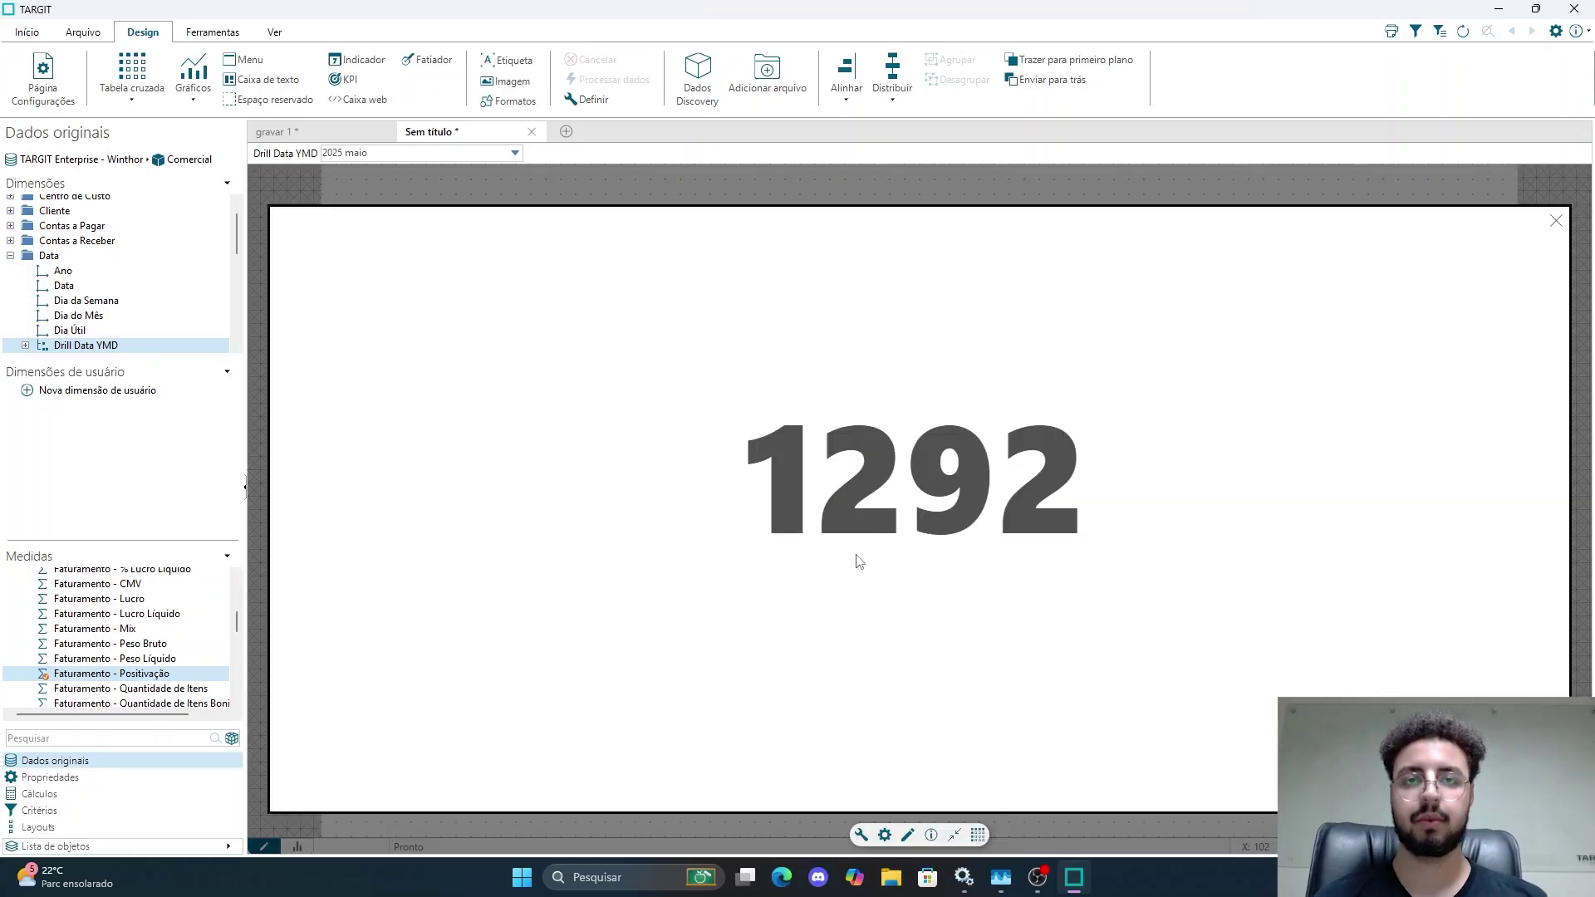
{"action": "left_click", "coordinate": [979, 835]}
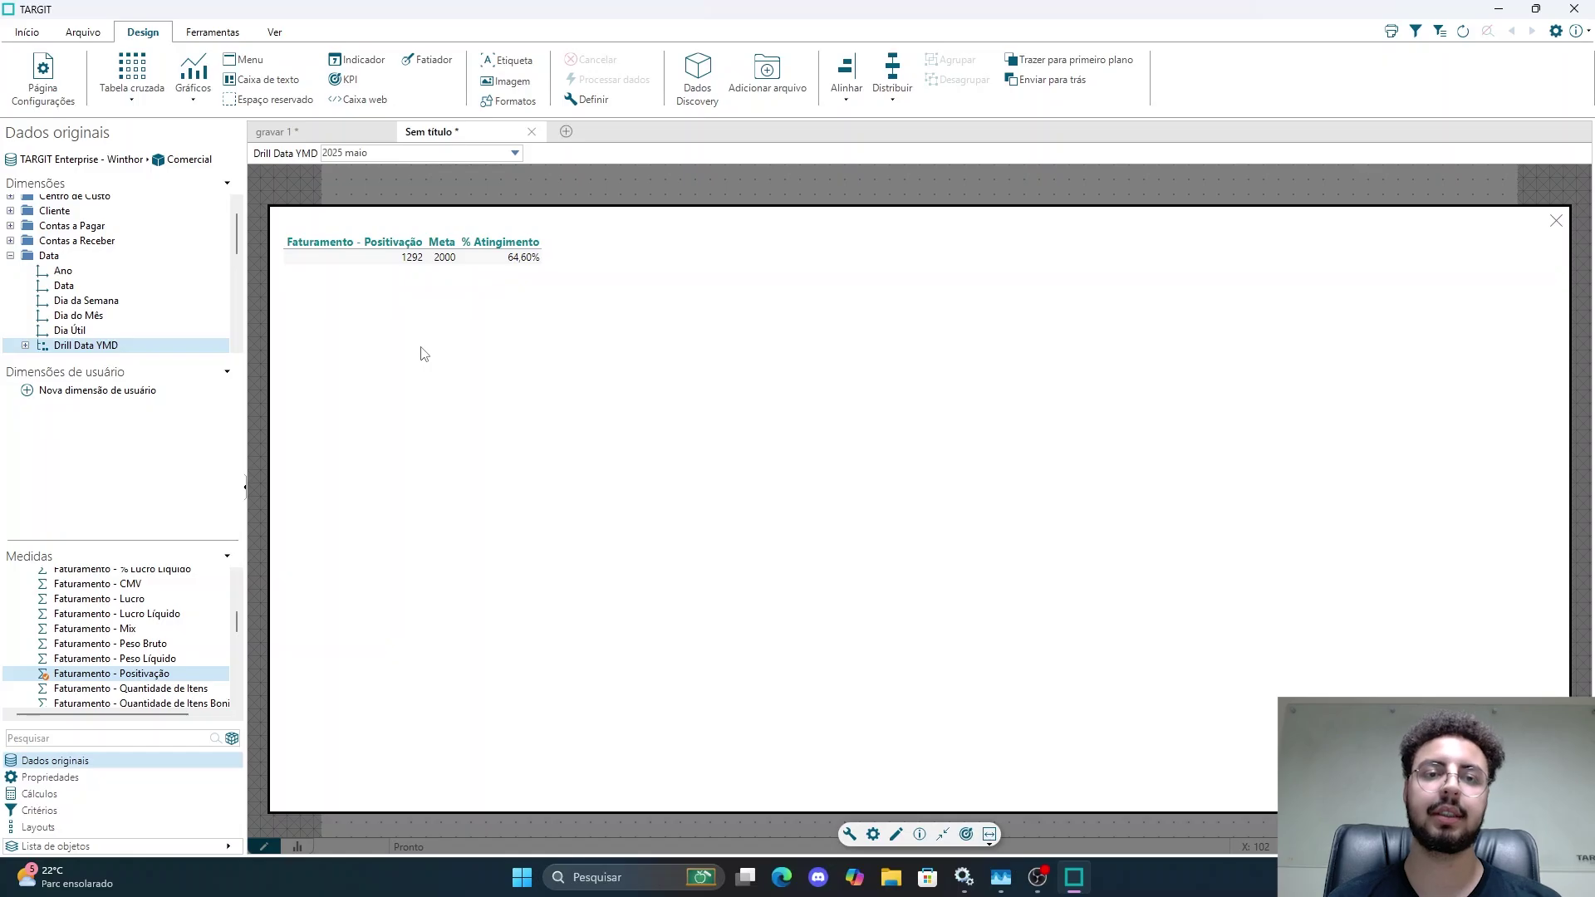
{"action": "left_click", "coordinate": [90, 777]}
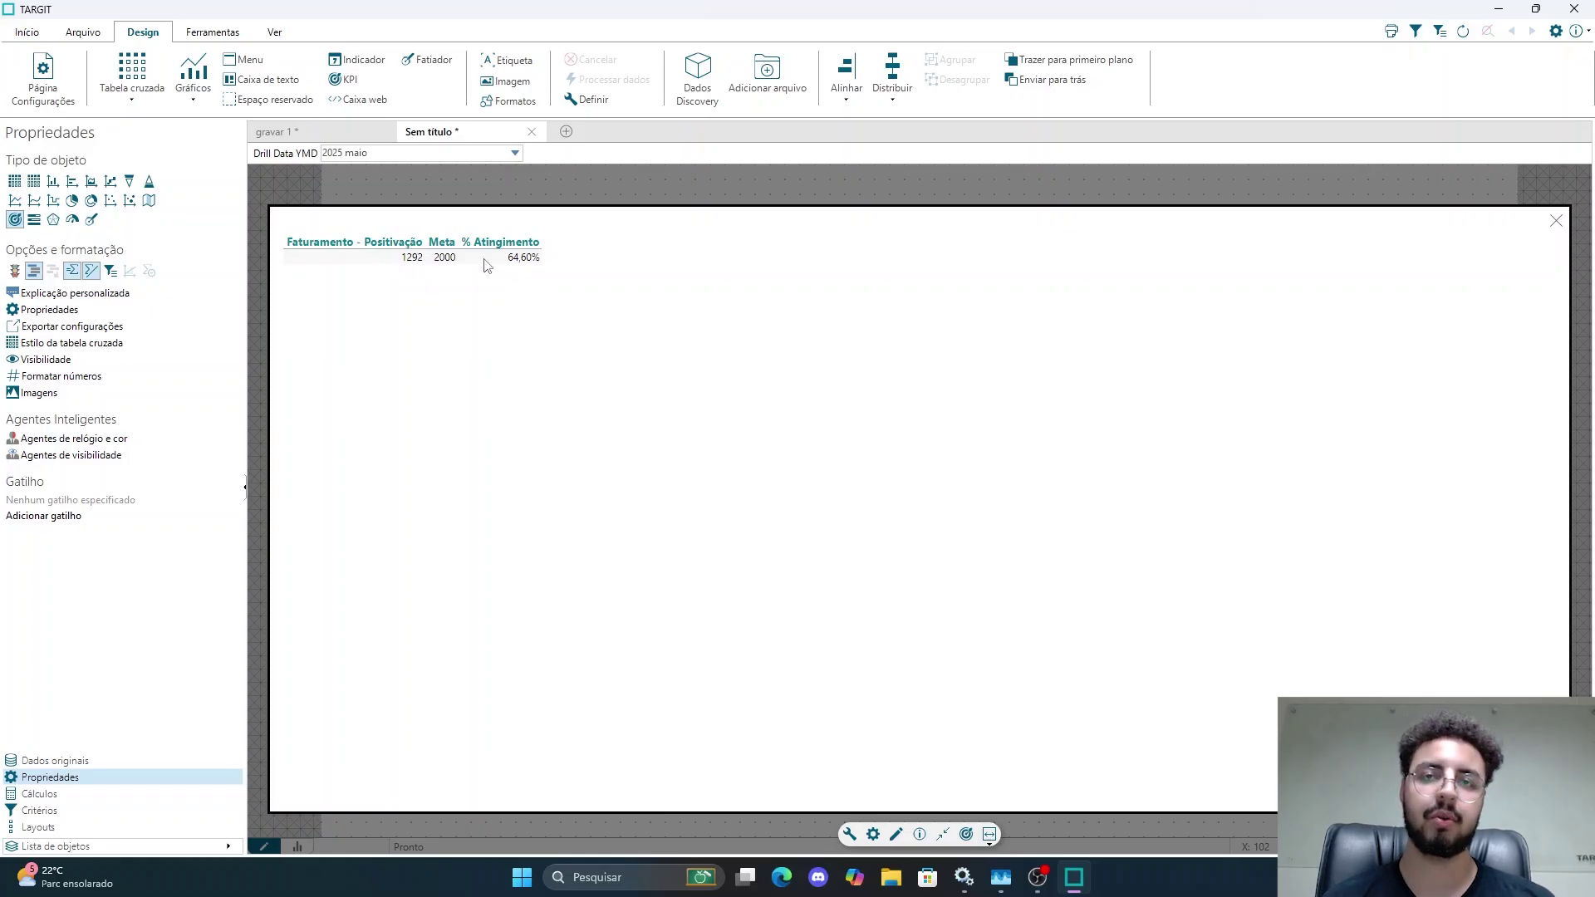
{"action": "left_click", "coordinate": [55, 361]}
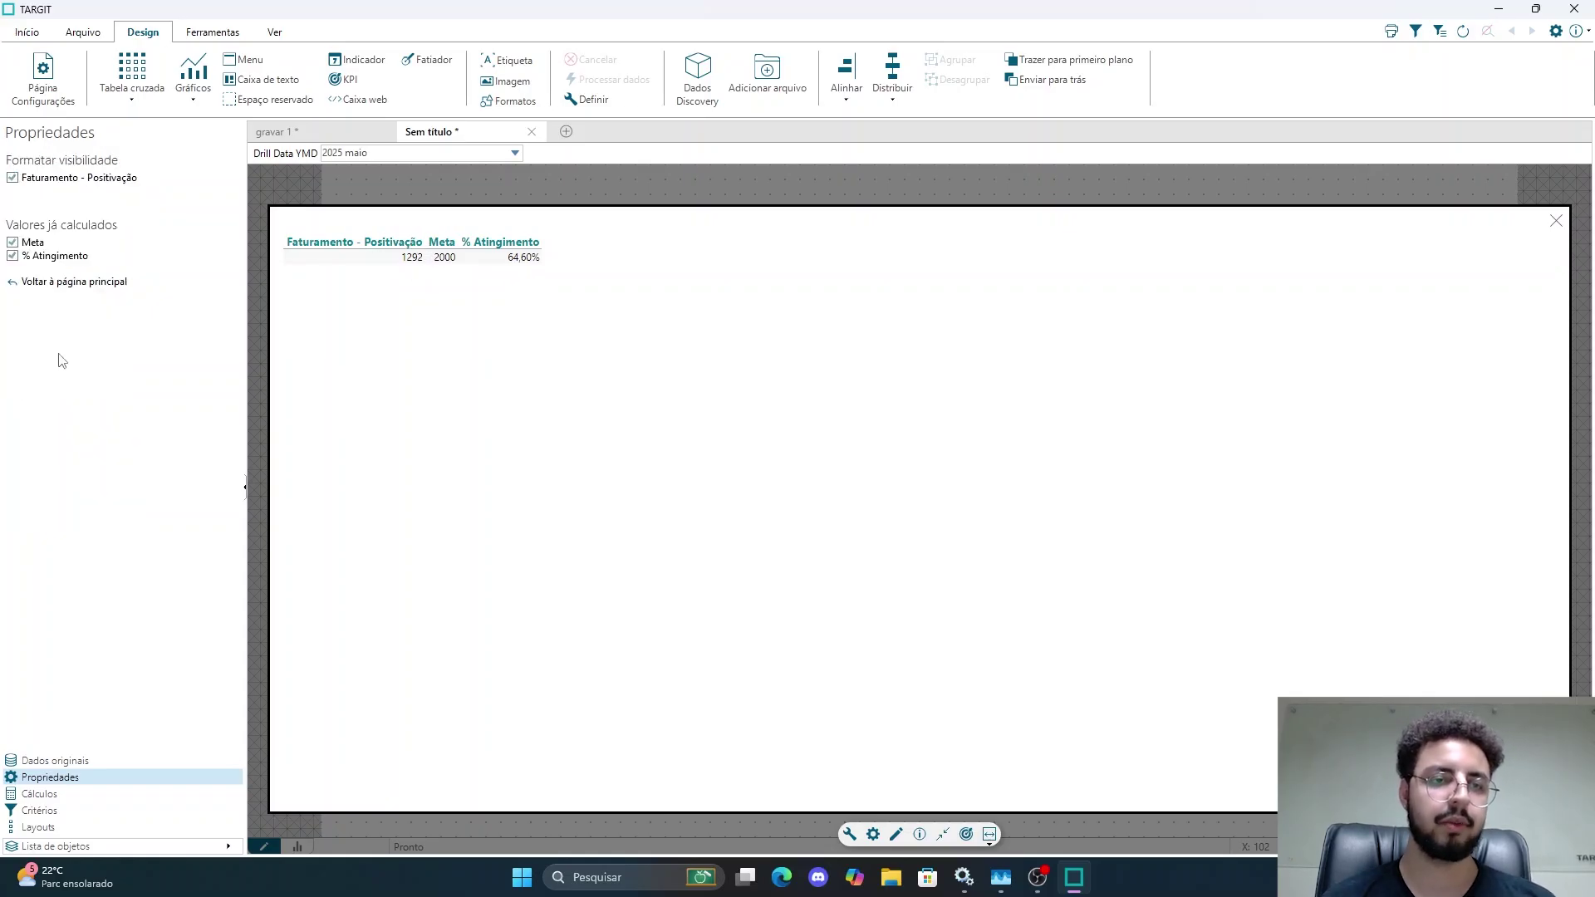
{"action": "left_click", "coordinate": [12, 179]}
{"action": "left_click", "coordinate": [12, 243]}
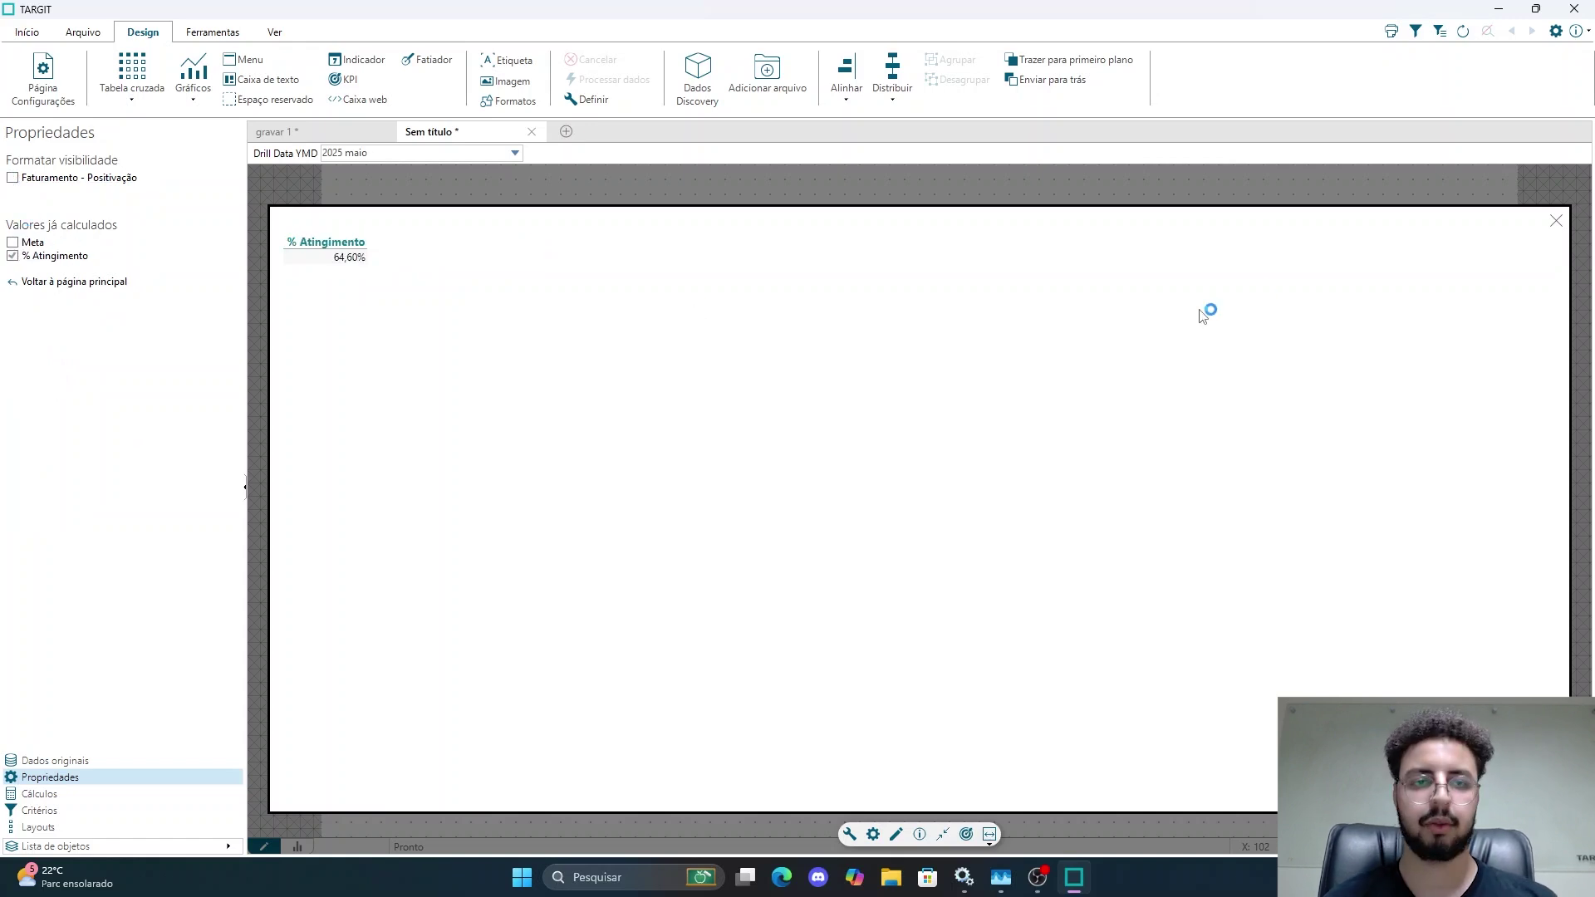
{"action": "left_click", "coordinate": [966, 832]}
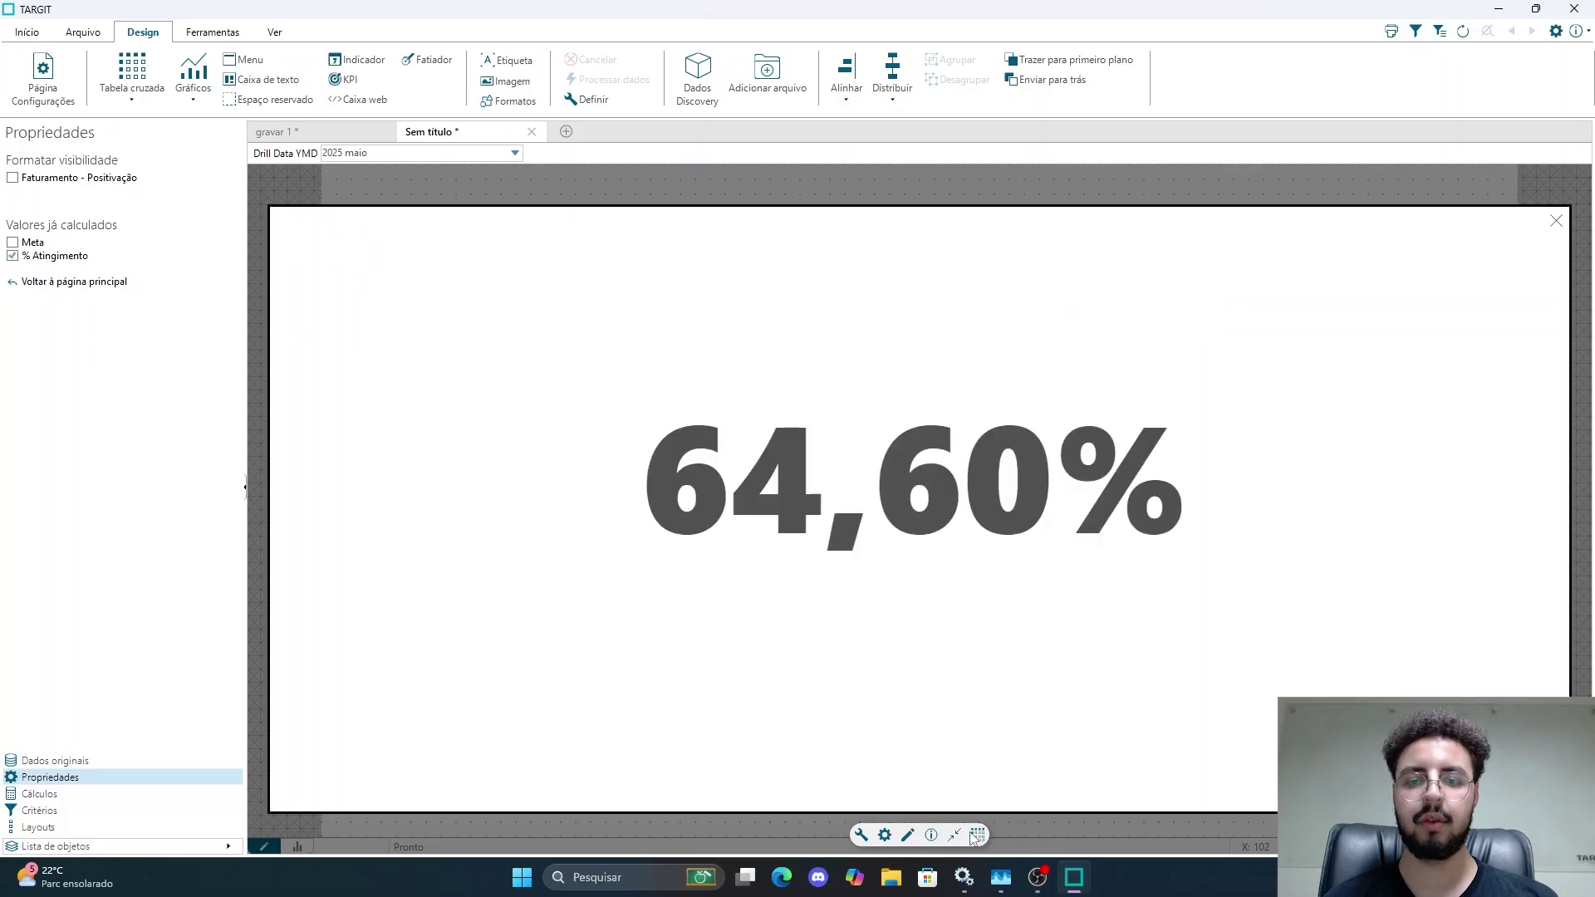
Step: Restore the KPI to normal size and set its image to the layout "Esquerda, 1 valor, 1 etiqueta, com título"
{"action": "left_click", "coordinate": [1557, 222]}
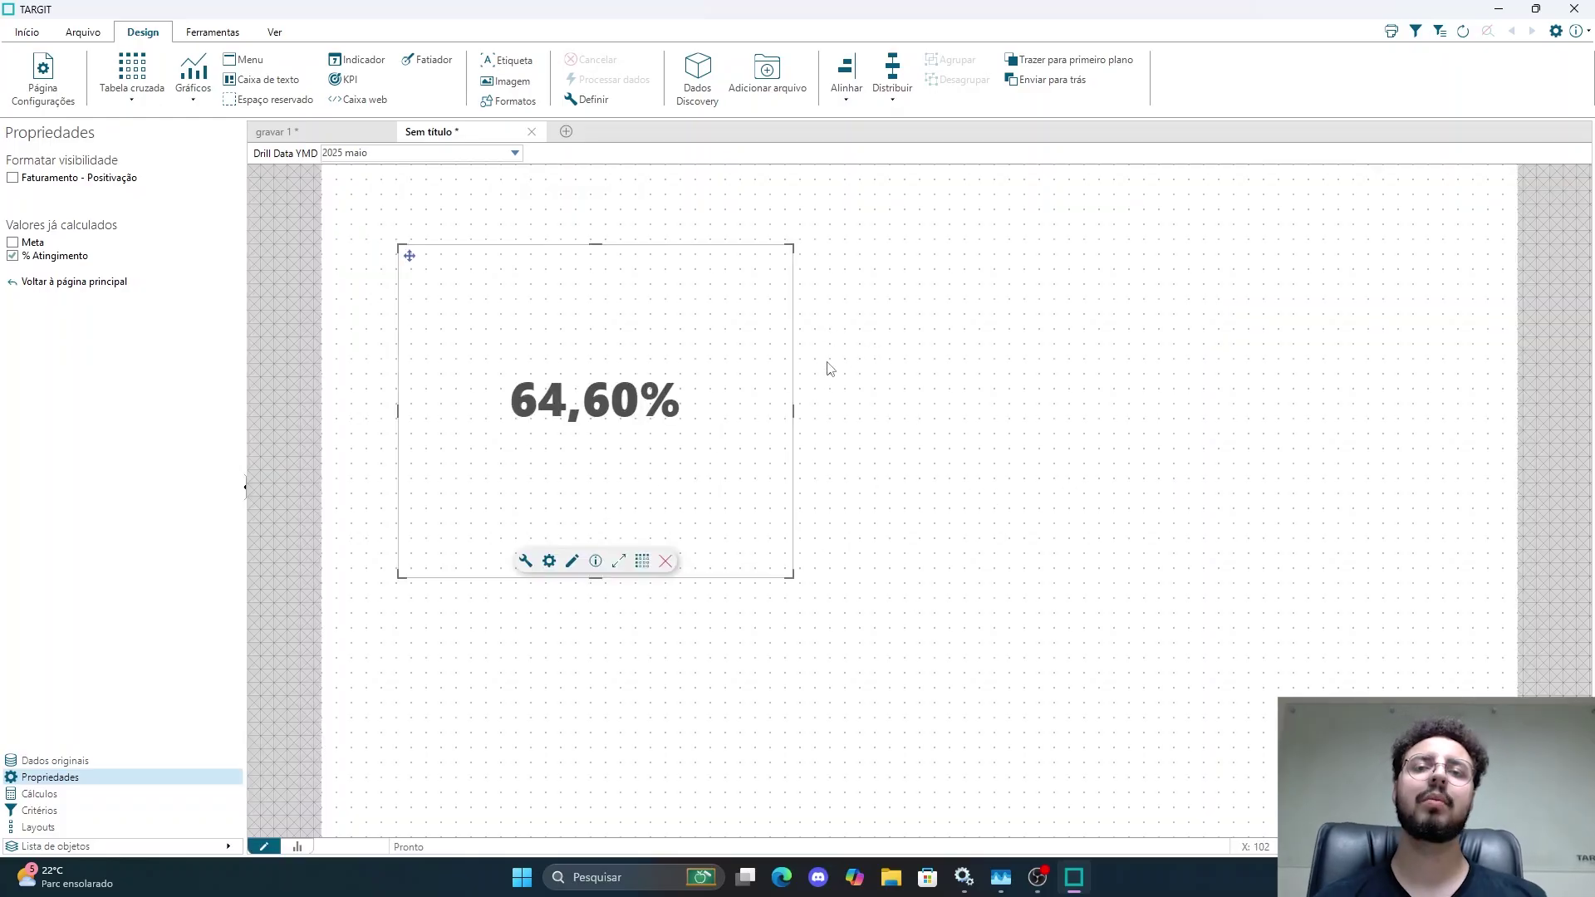
{"action": "left_click", "coordinate": [549, 561]}
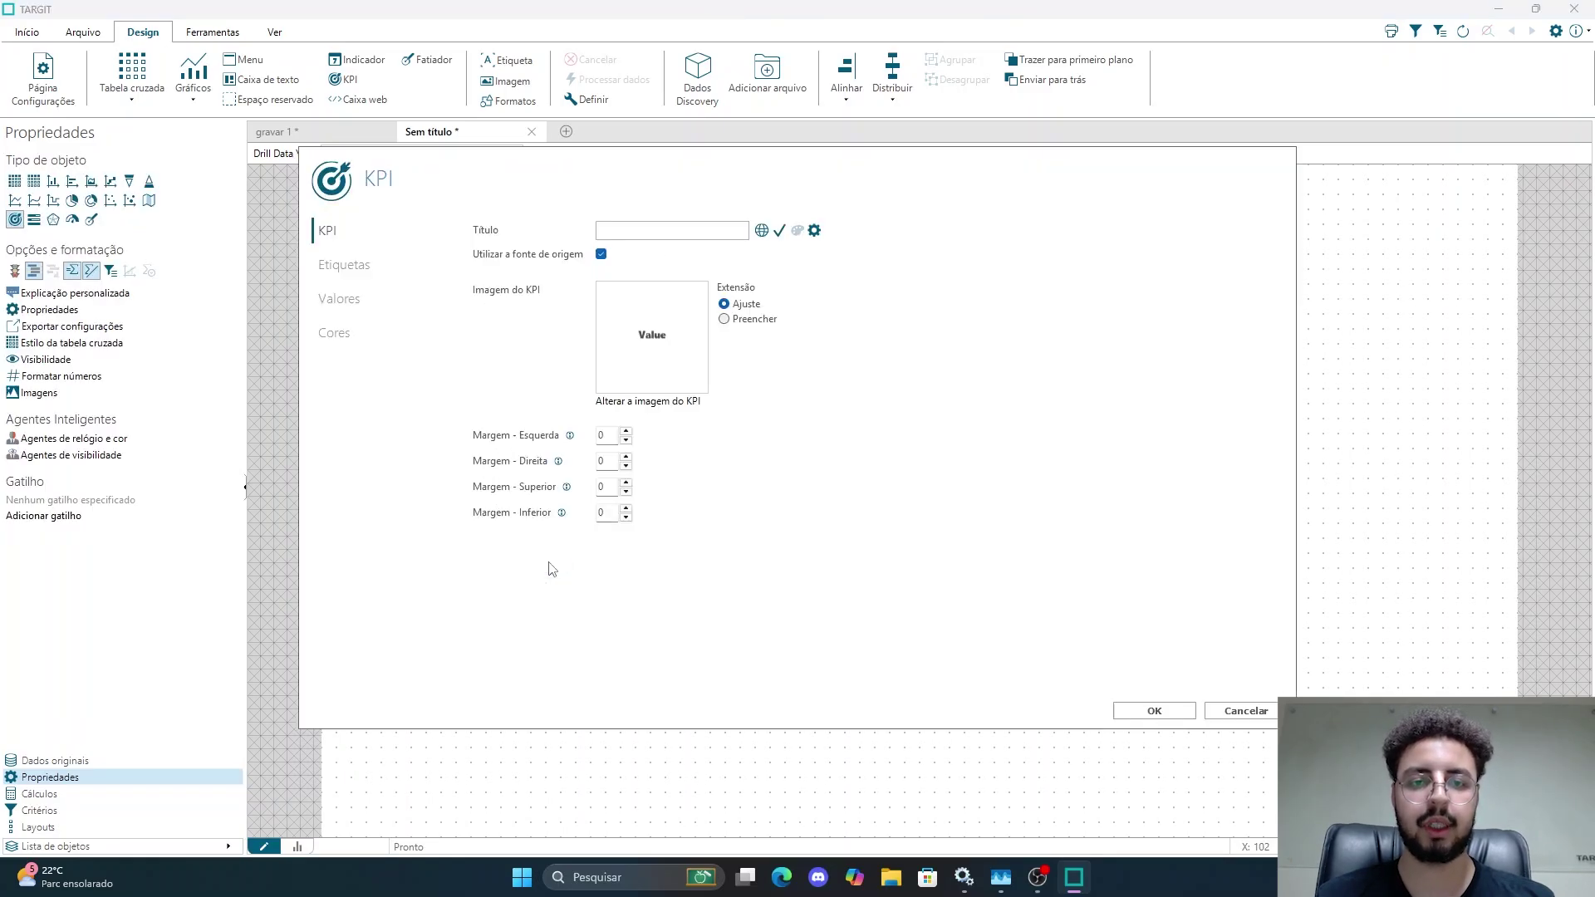
{"action": "left_click", "coordinate": [673, 403]}
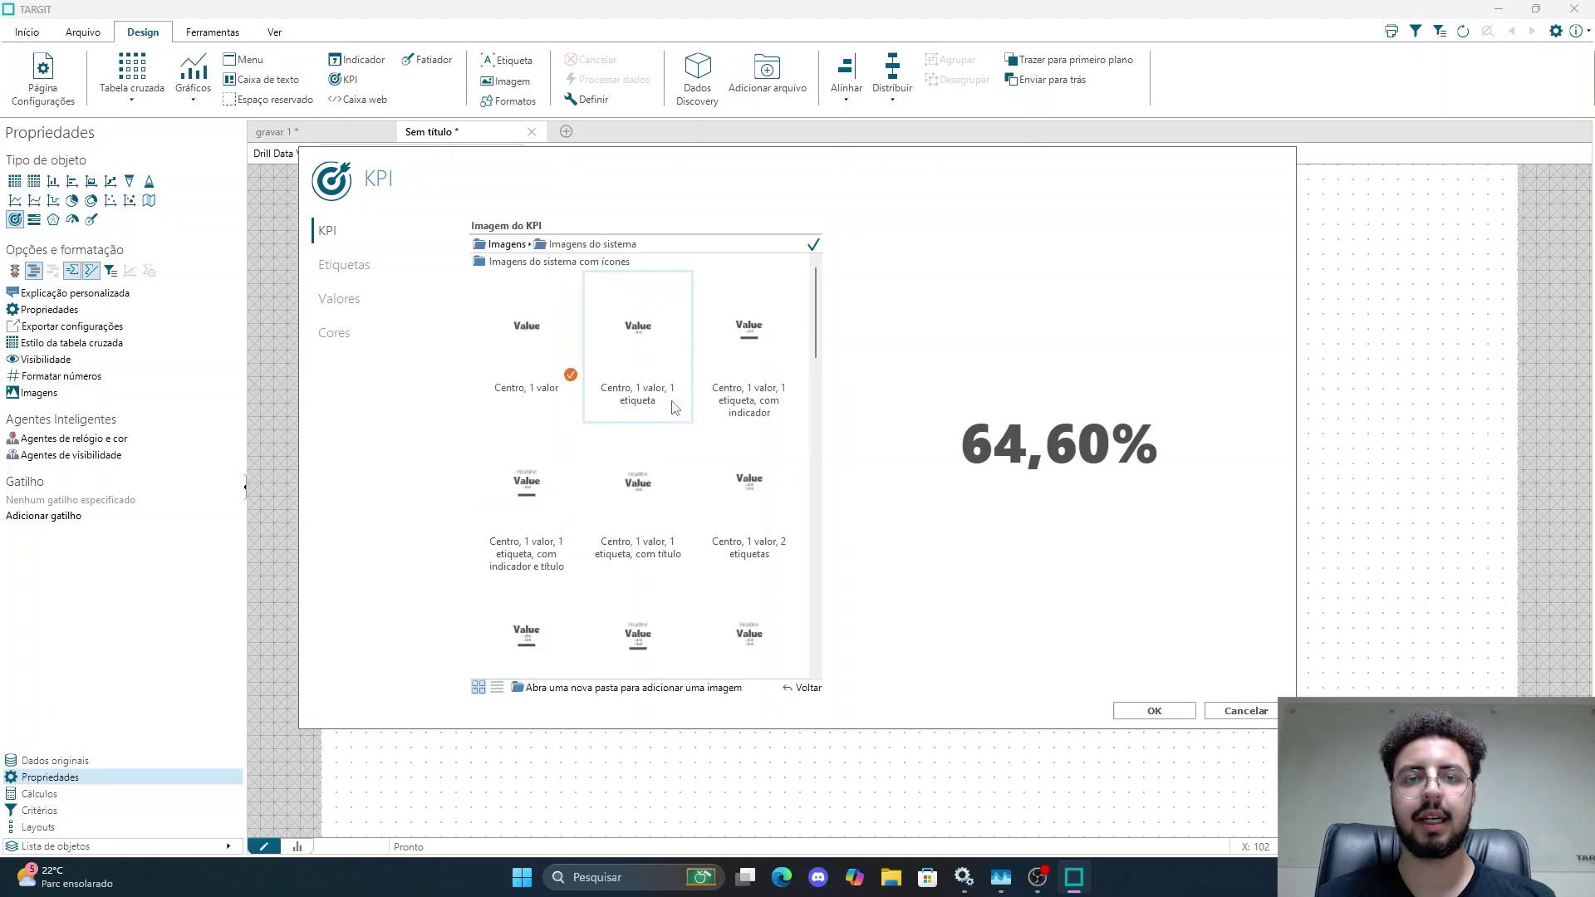
{"action": "scroll", "coordinate": [600, 456], "scroll_direction": "down", "scroll_amount": 2}
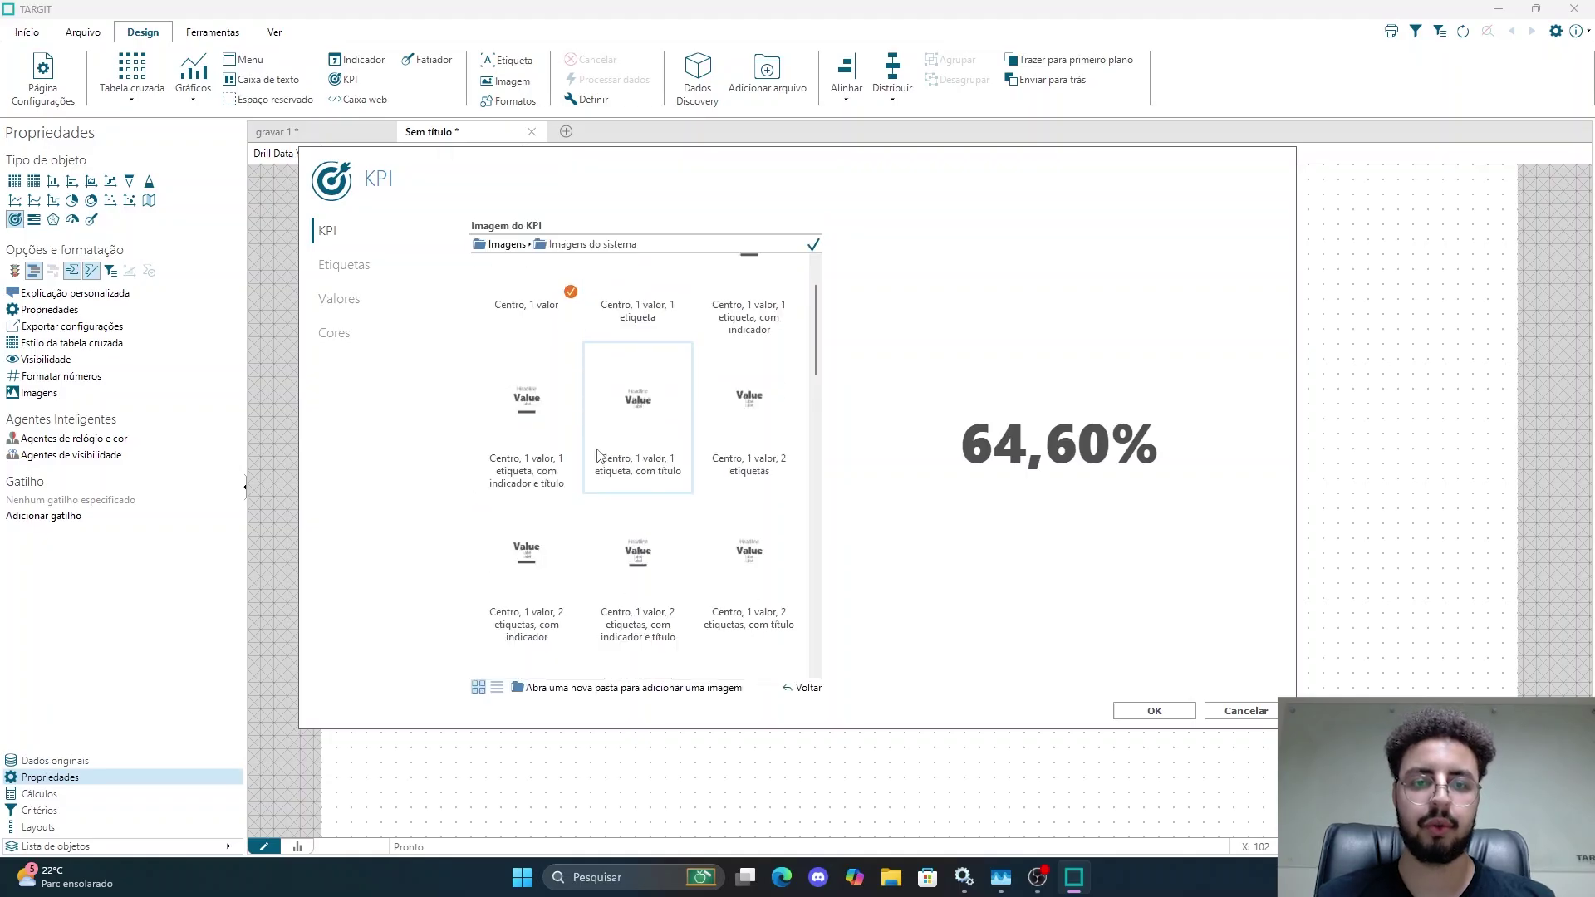
{"action": "scroll", "coordinate": [600, 456], "scroll_direction": "down", "scroll_amount": 6}
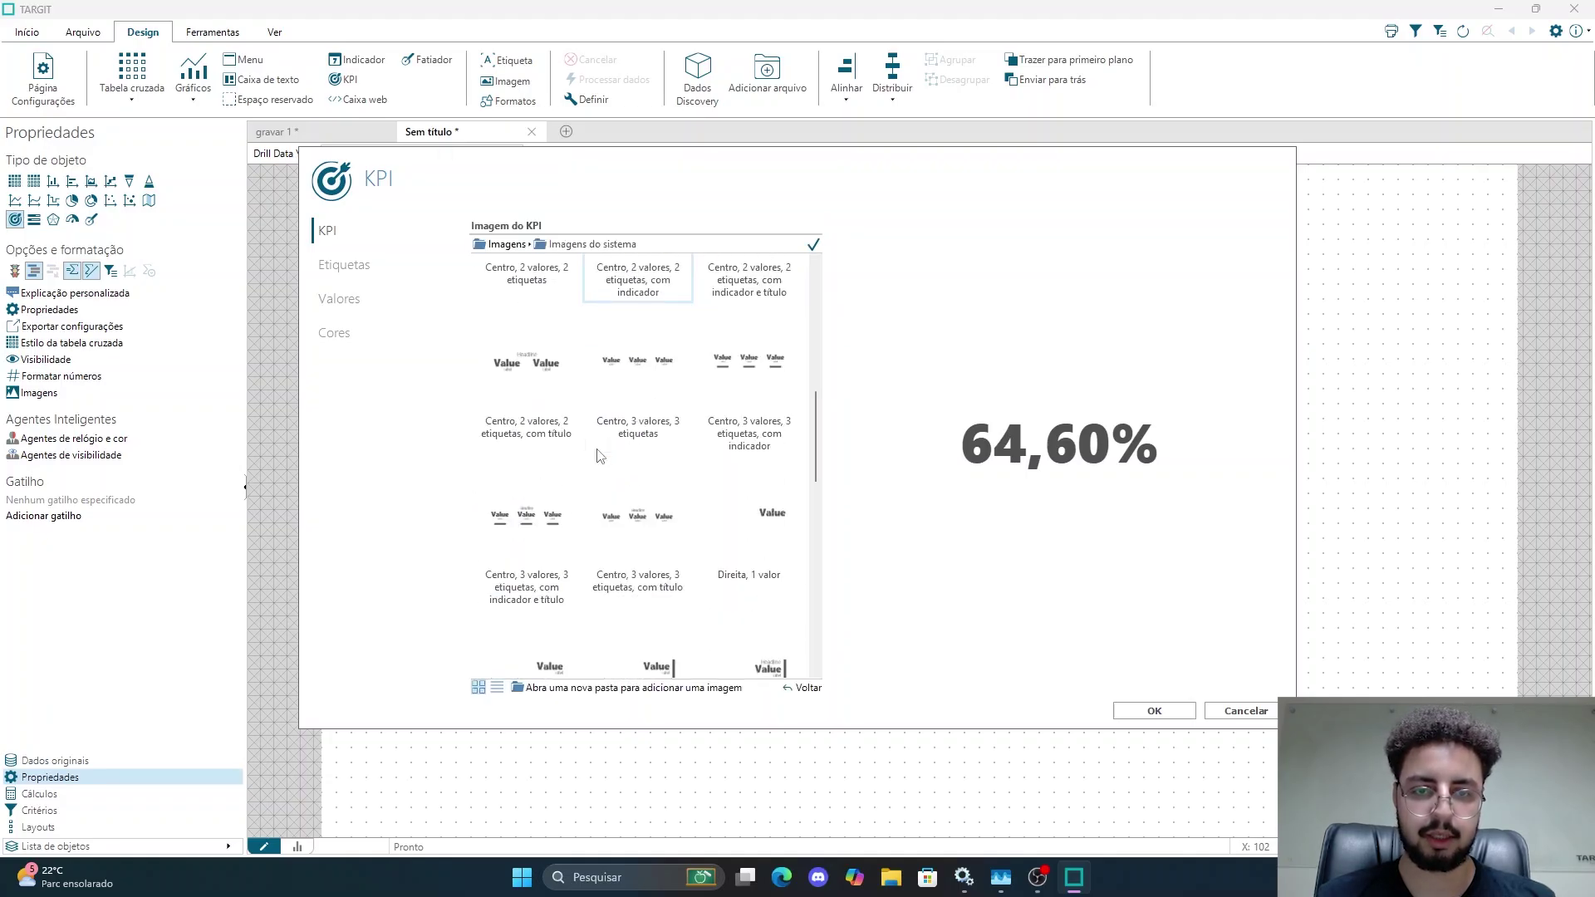
{"action": "scroll", "coordinate": [600, 456], "scroll_direction": "down", "scroll_amount": 6}
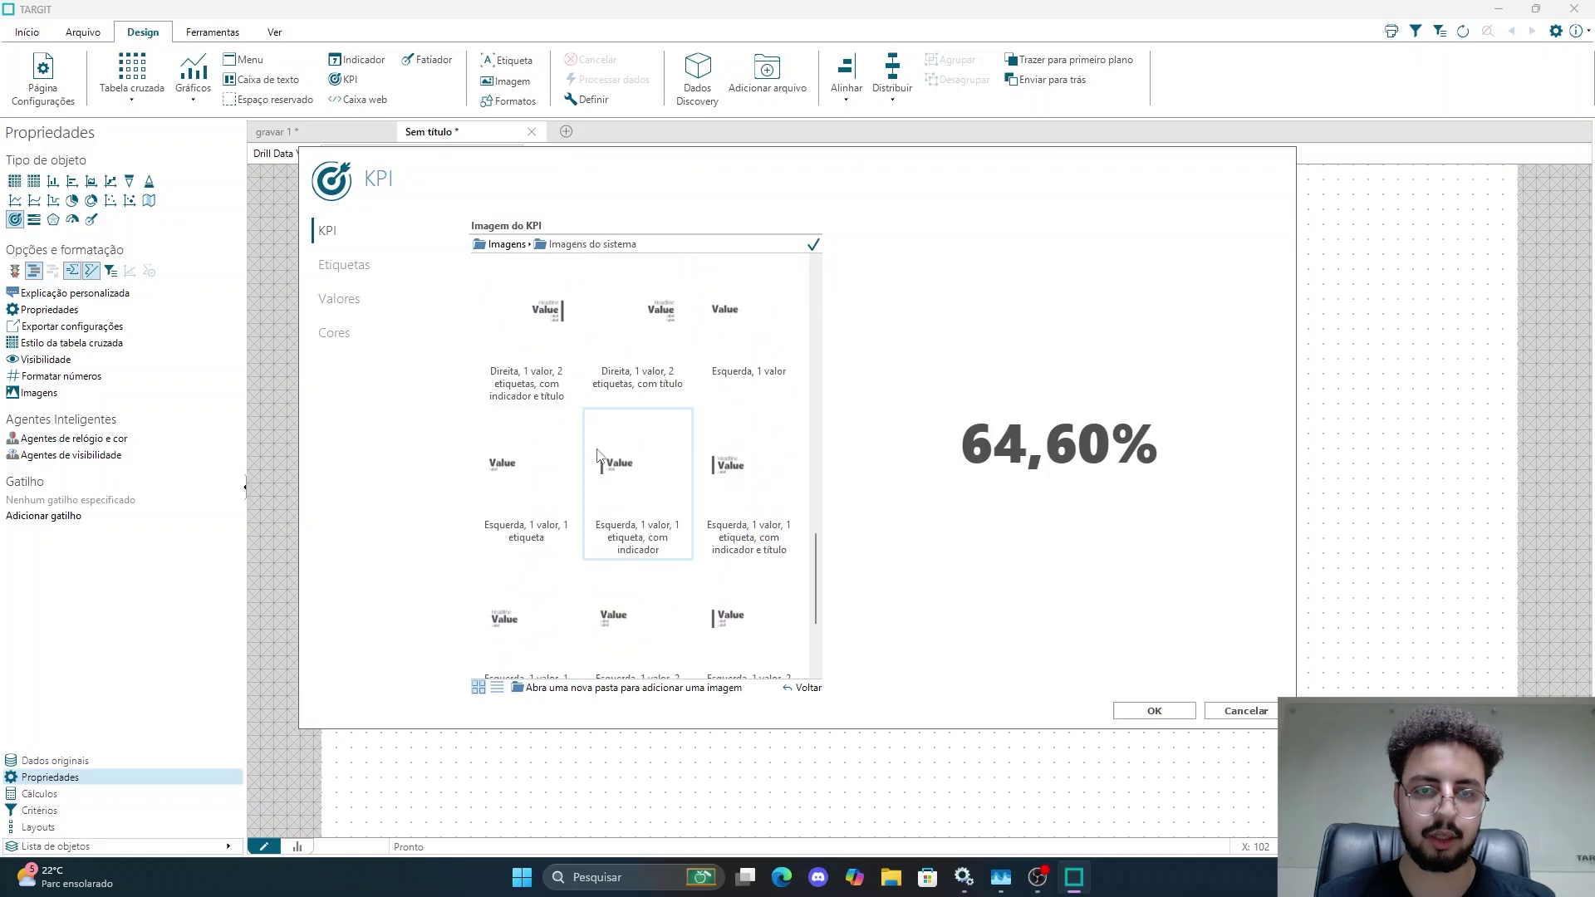
{"action": "left_click", "coordinate": [511, 483]}
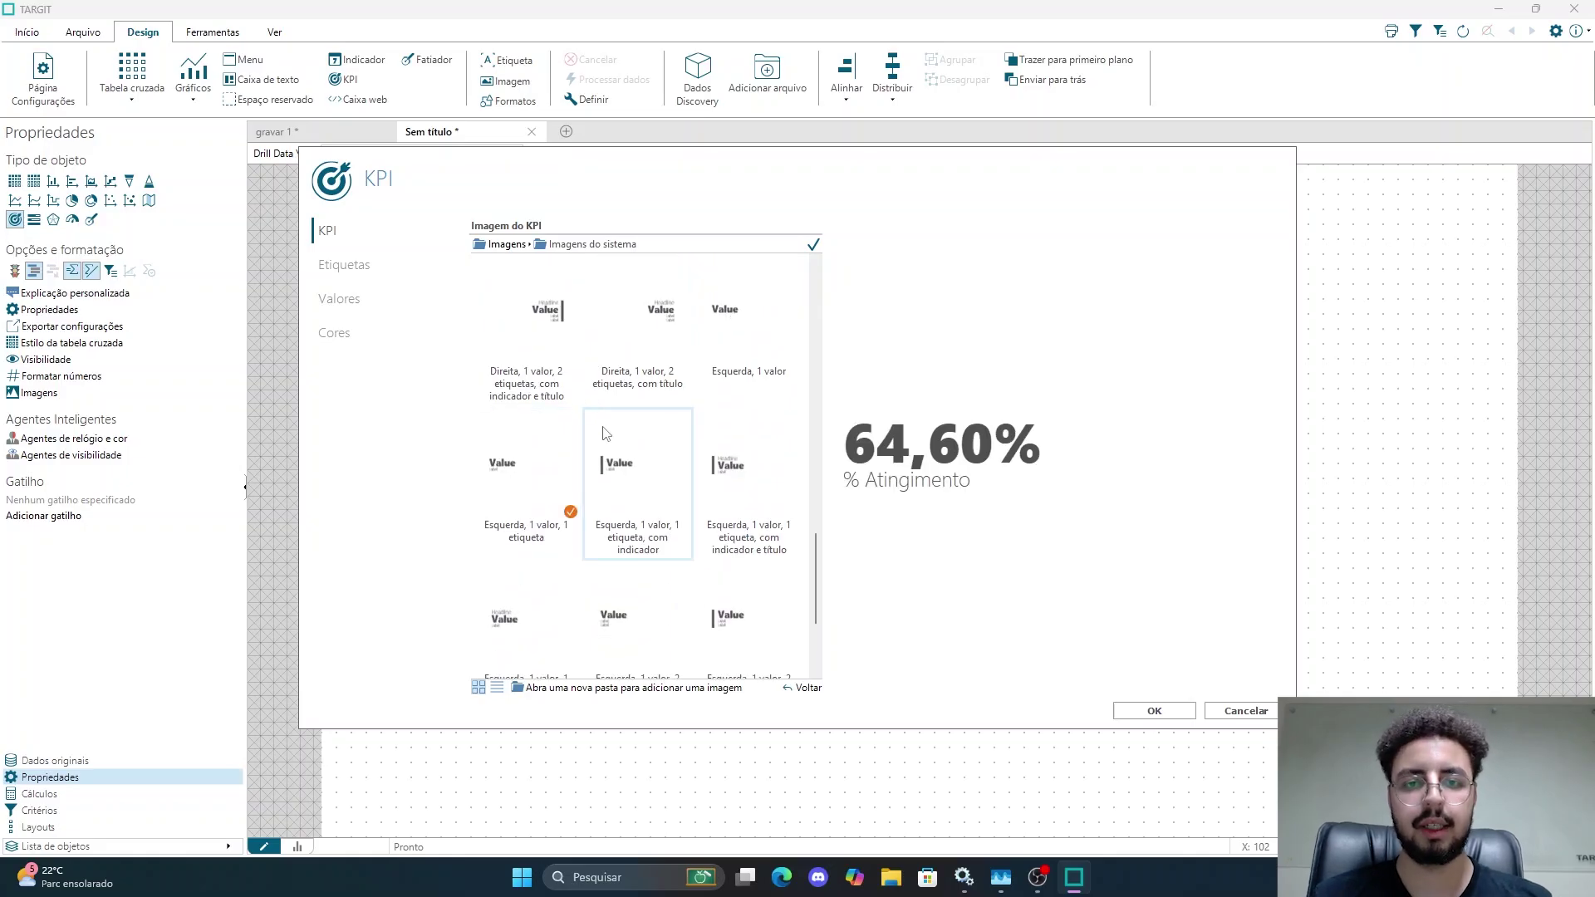
{"action": "scroll", "coordinate": [569, 501], "scroll_direction": "down", "scroll_amount": 1}
{"action": "left_click", "coordinate": [538, 590]}
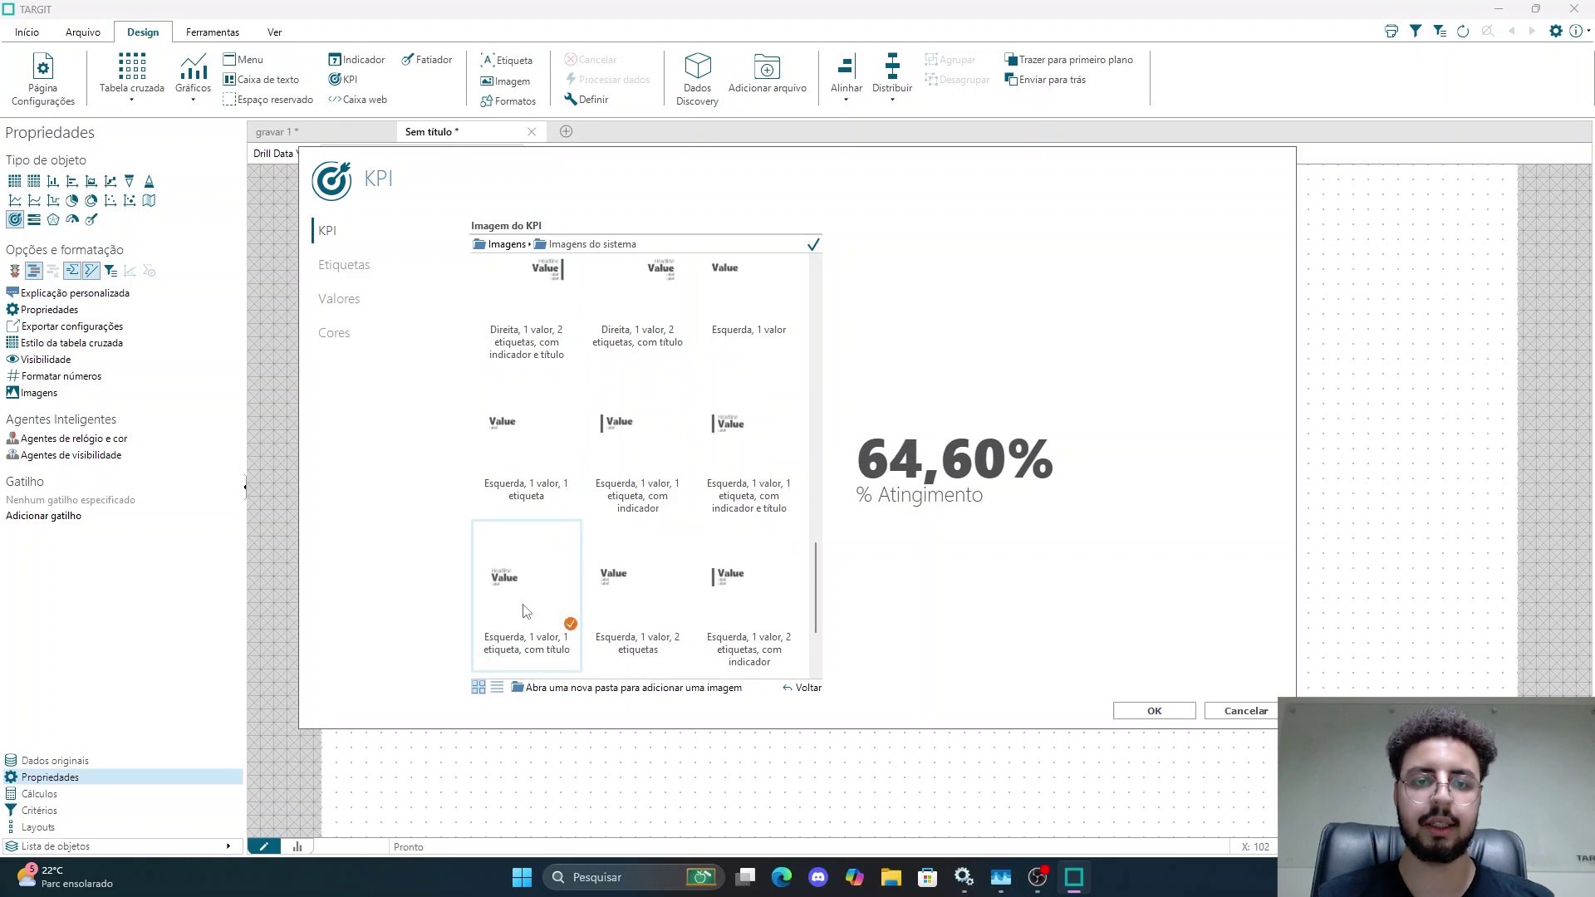
Step: Set the KPI's title to "% Atingida da Meta"
{"action": "left_click", "coordinate": [365, 270]}
{"action": "left_click", "coordinate": [329, 235]}
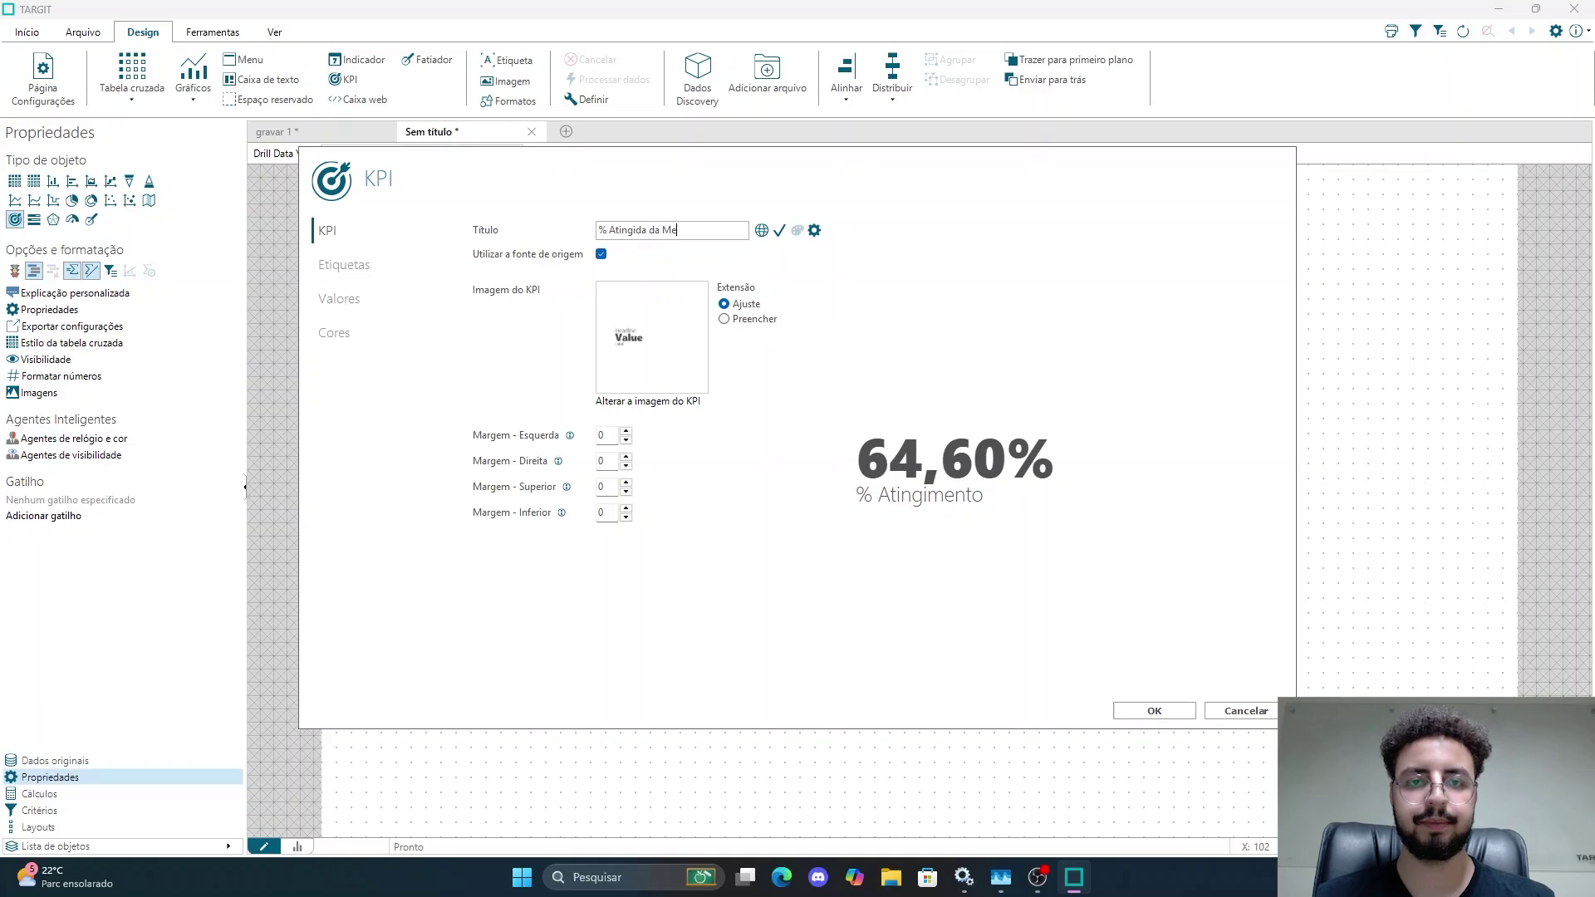
{"action": "type", "text": "ta"}
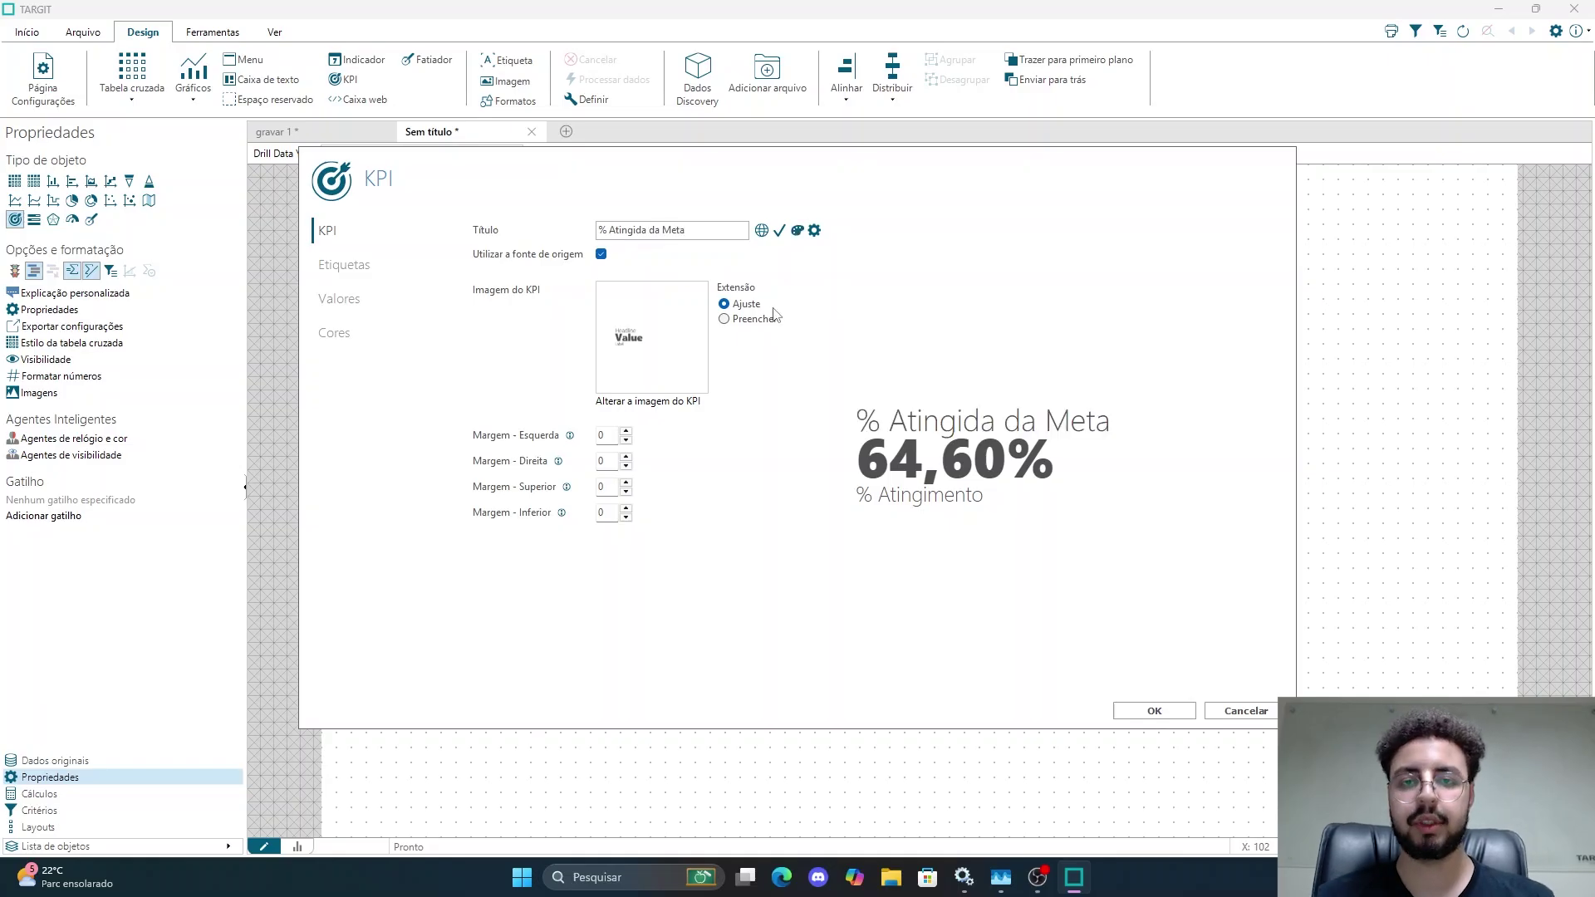
Step: Clear the KPI's Etiqueta 1 text and apply the KPI properties
{"action": "left_click", "coordinate": [346, 271]}
{"action": "left_click", "coordinate": [351, 304]}
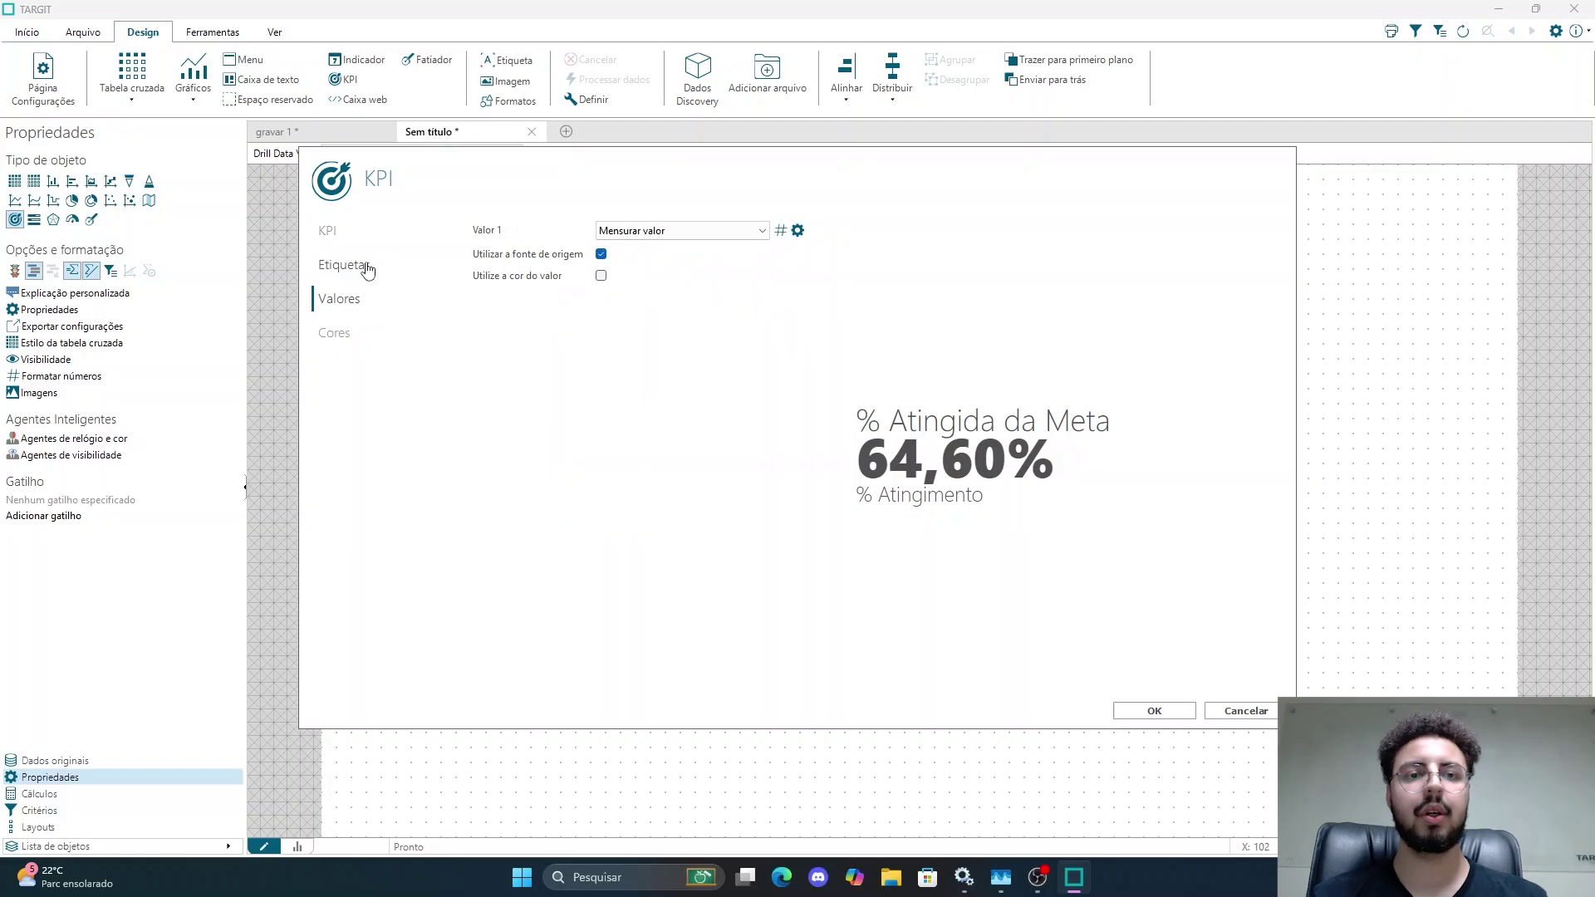
{"action": "left_click", "coordinate": [368, 270]}
{"action": "key", "text": "ctrl+a"}
{"action": "key", "text": "BackSpace"}
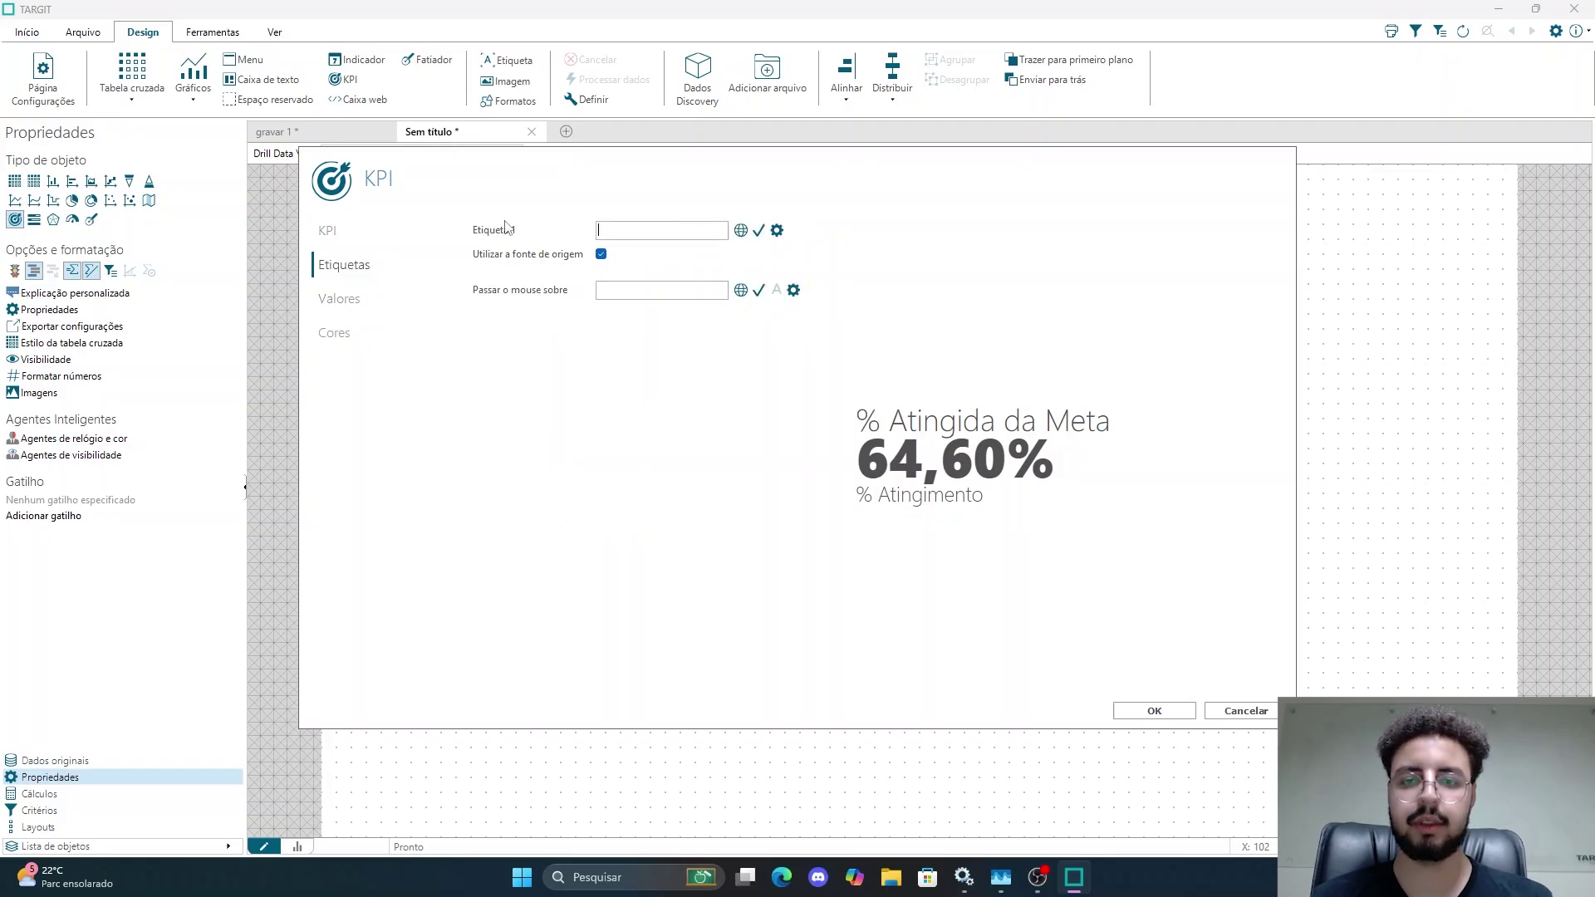
{"action": "left_click", "coordinate": [355, 231]}
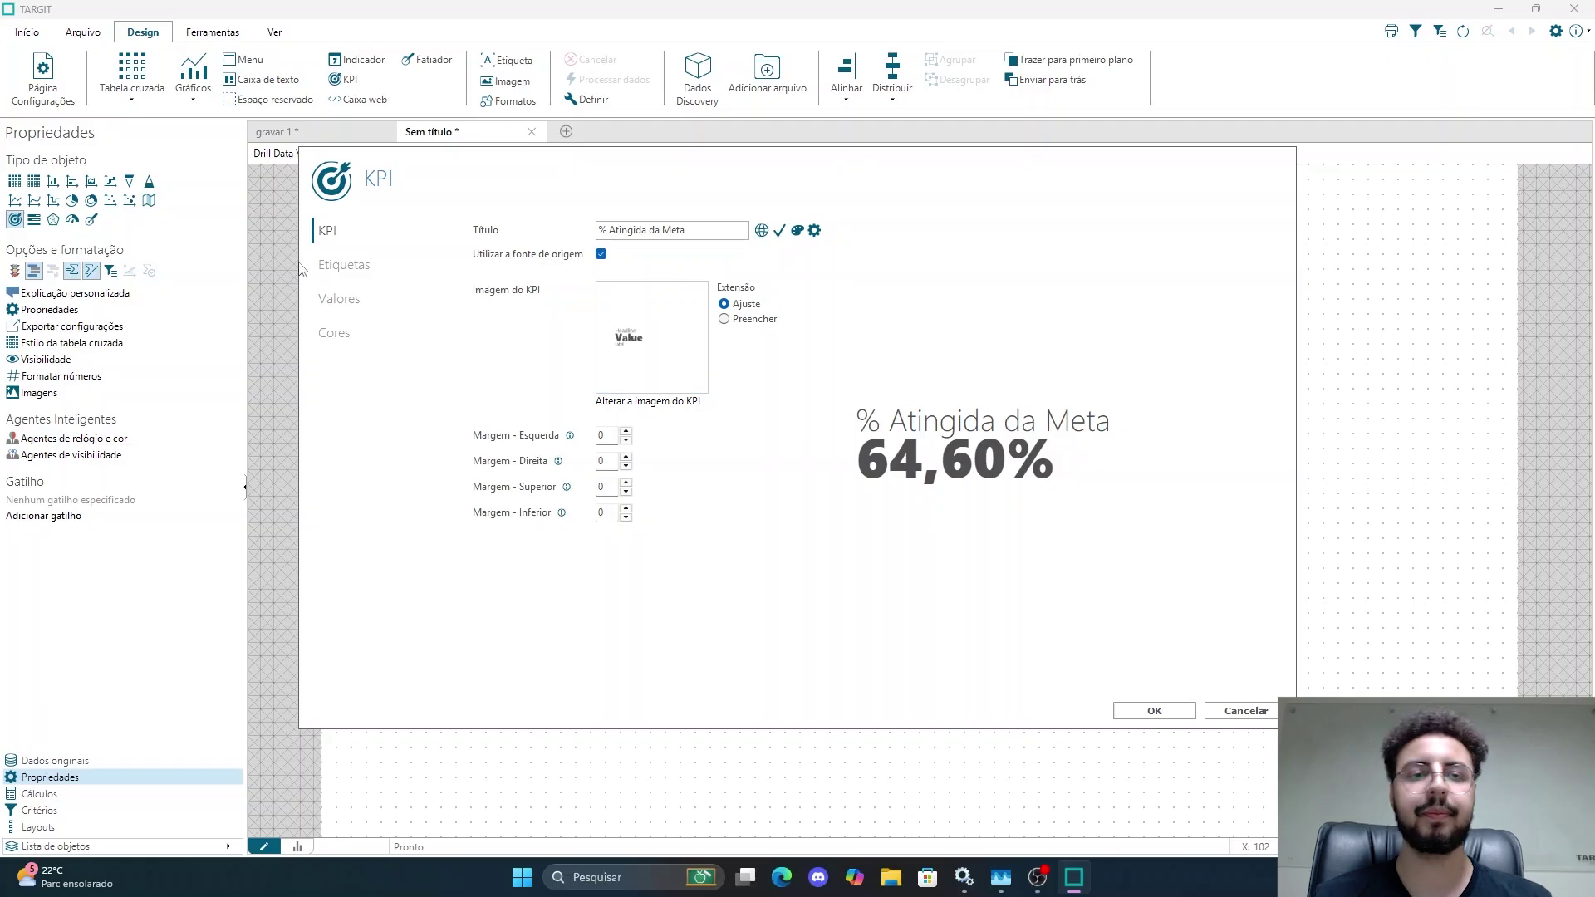
{"action": "left_click", "coordinate": [337, 264]}
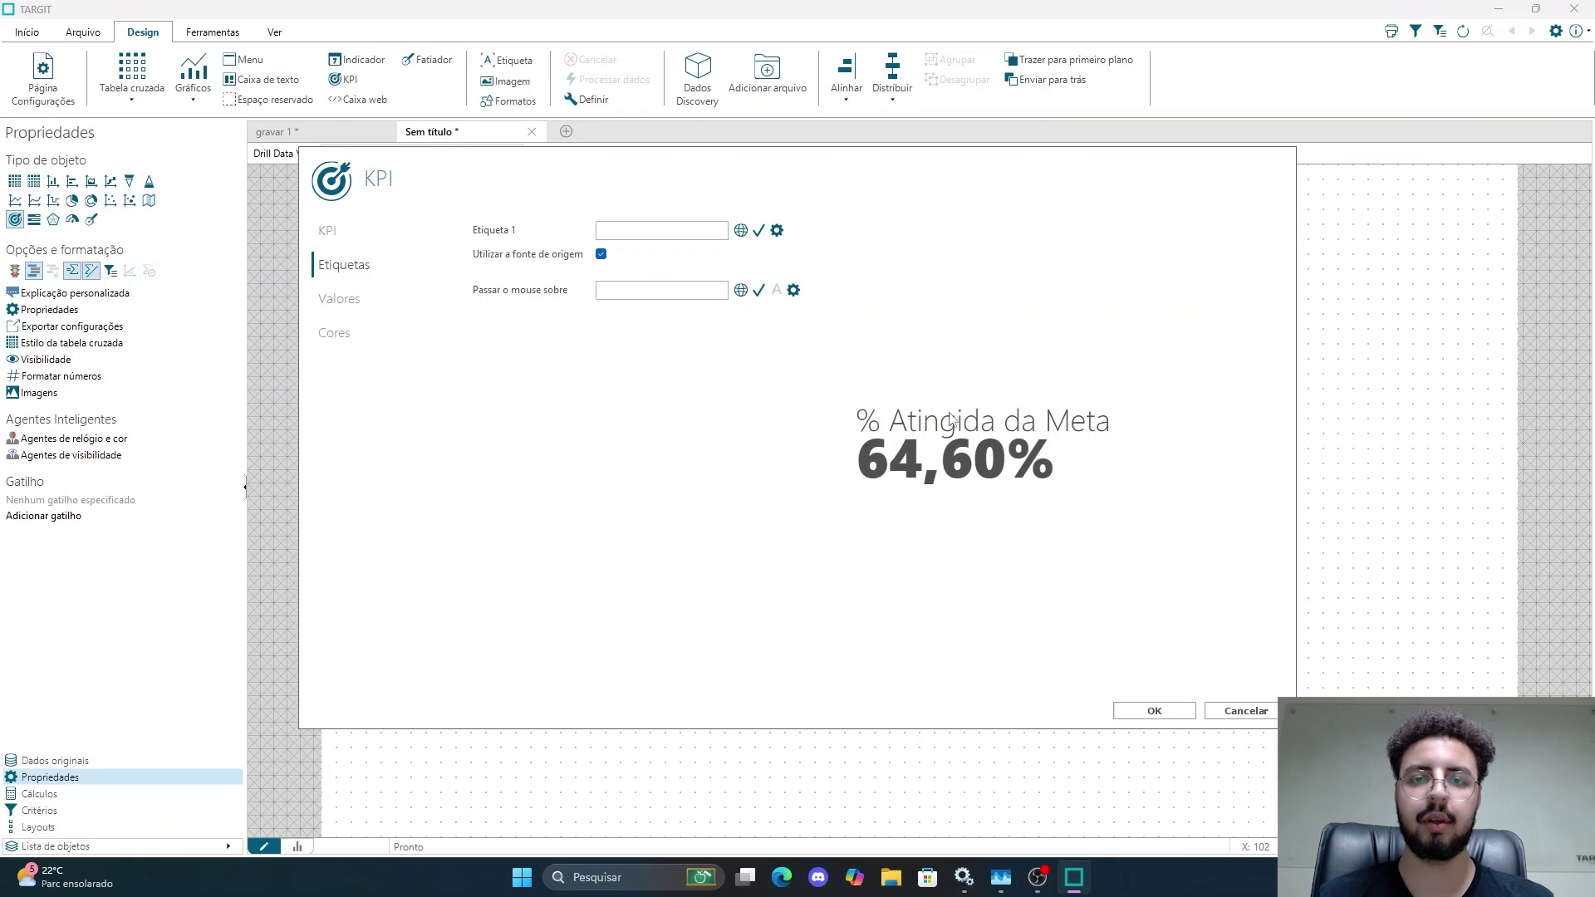
{"action": "left_click", "coordinate": [1158, 710]}
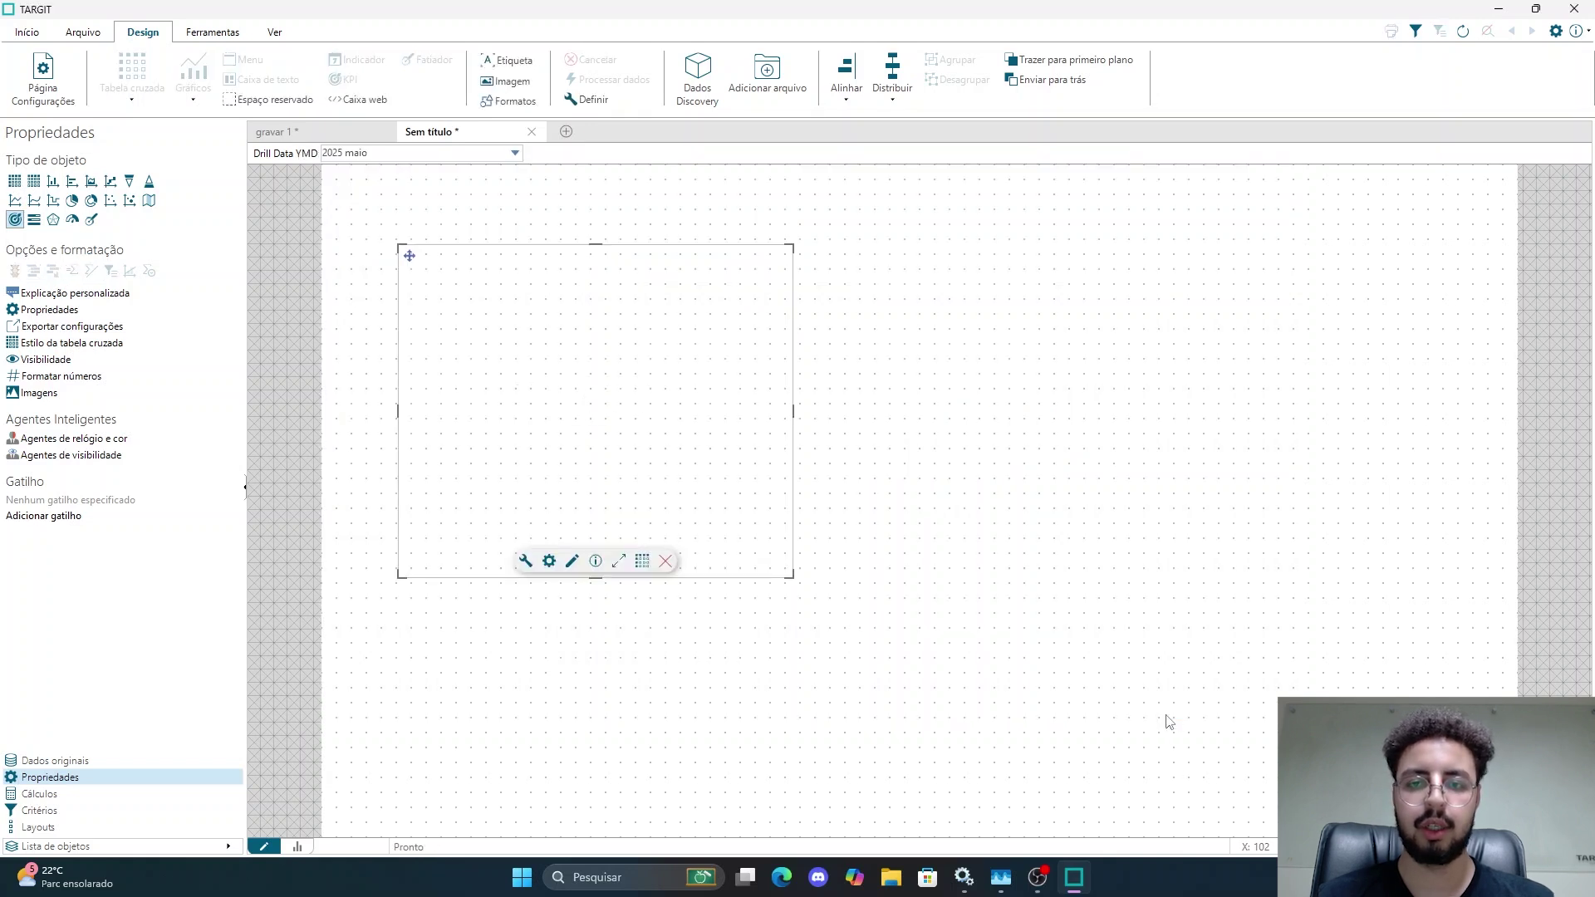
Step: Shrink the KPI's frame around its title and value, and check it against the finished POSITIVAÇÃO card in gravar 1
{"action": "left_click", "coordinate": [778, 555]}
{"action": "left_click", "coordinate": [748, 531]}
{"action": "left_click_drag", "start_coordinate": [785, 573], "coordinate": [741, 442]}
{"action": "left_click", "coordinate": [278, 131]}
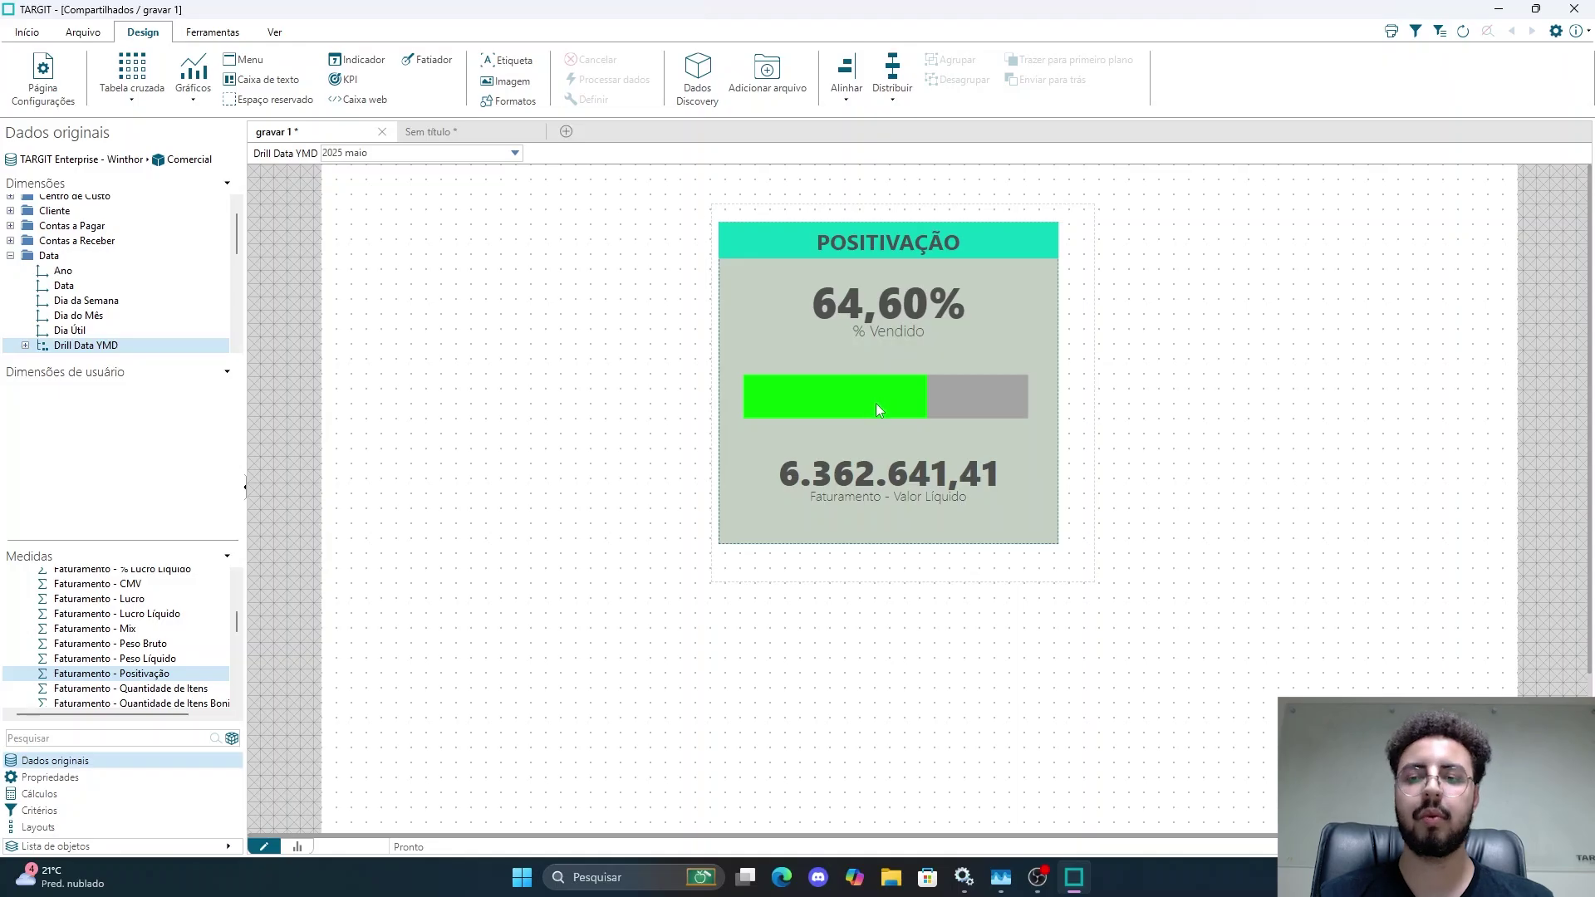
{"action": "left_click", "coordinate": [440, 133]}
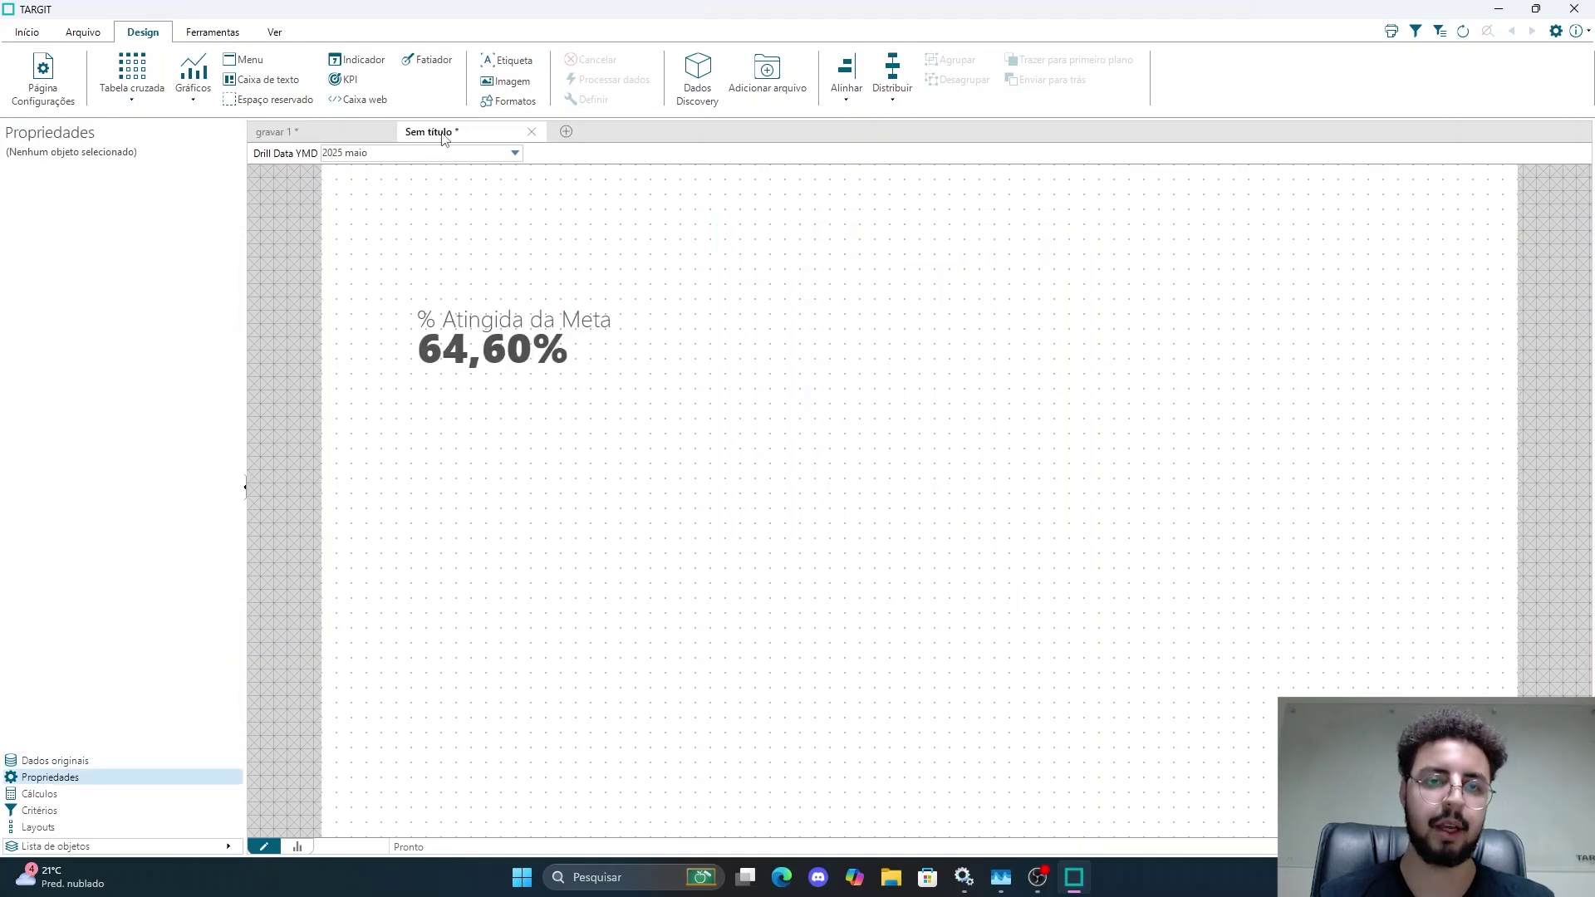
Step: Copy the % Atingida da Meta KPI, paste it on the same page and place the copy directly below the original
{"action": "left_click", "coordinate": [471, 324]}
{"action": "right_click", "coordinate": [471, 324]}
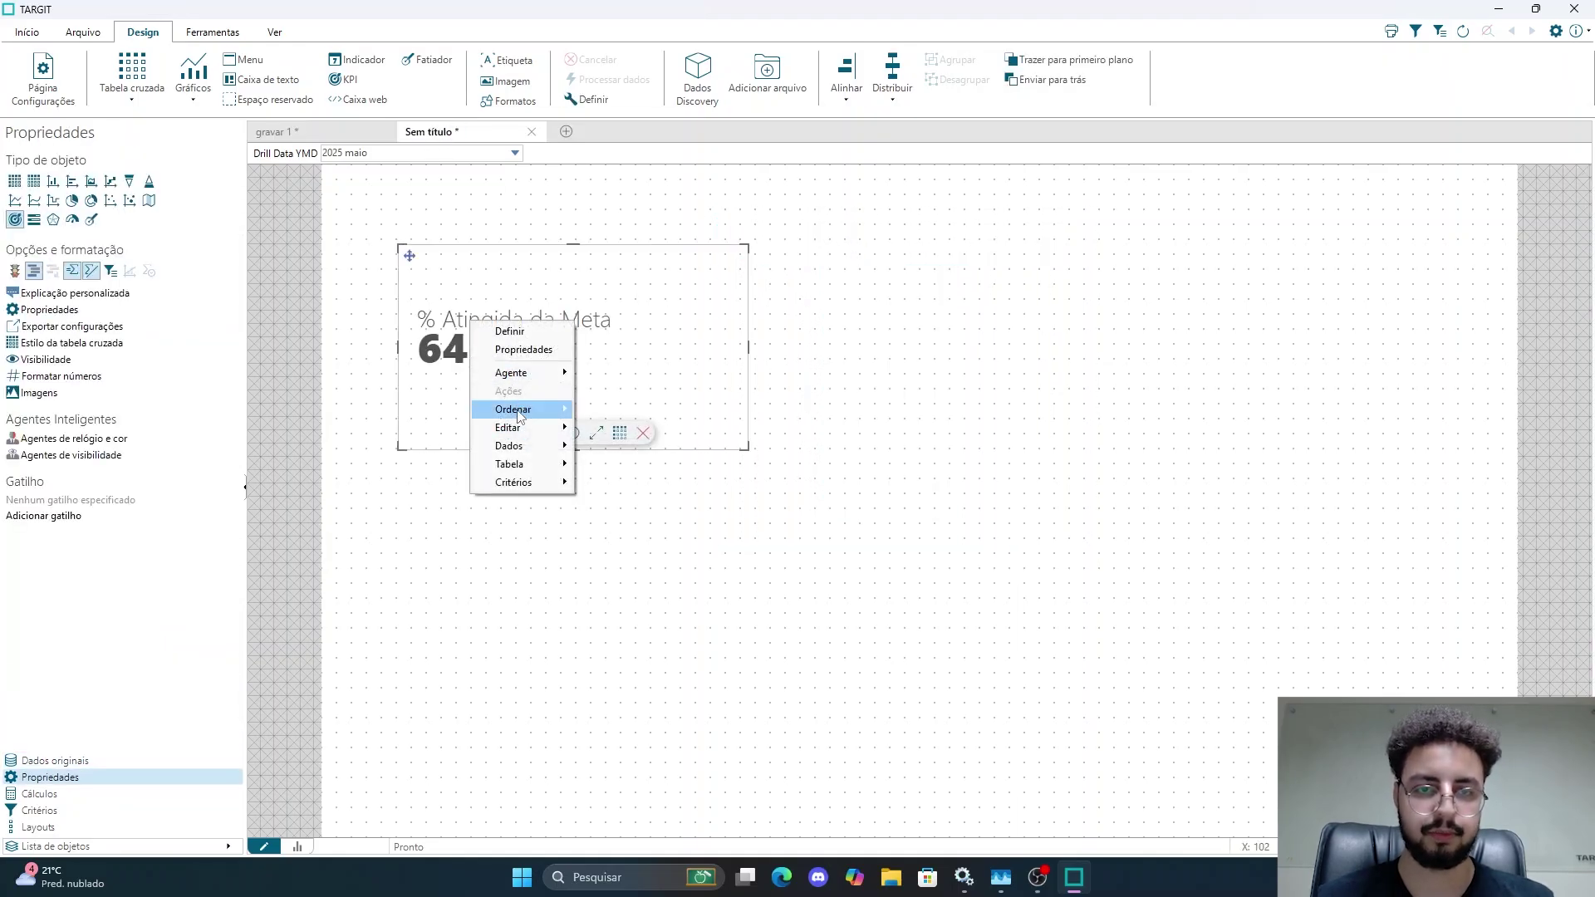
{"action": "mouse_move", "coordinate": [557, 447]}
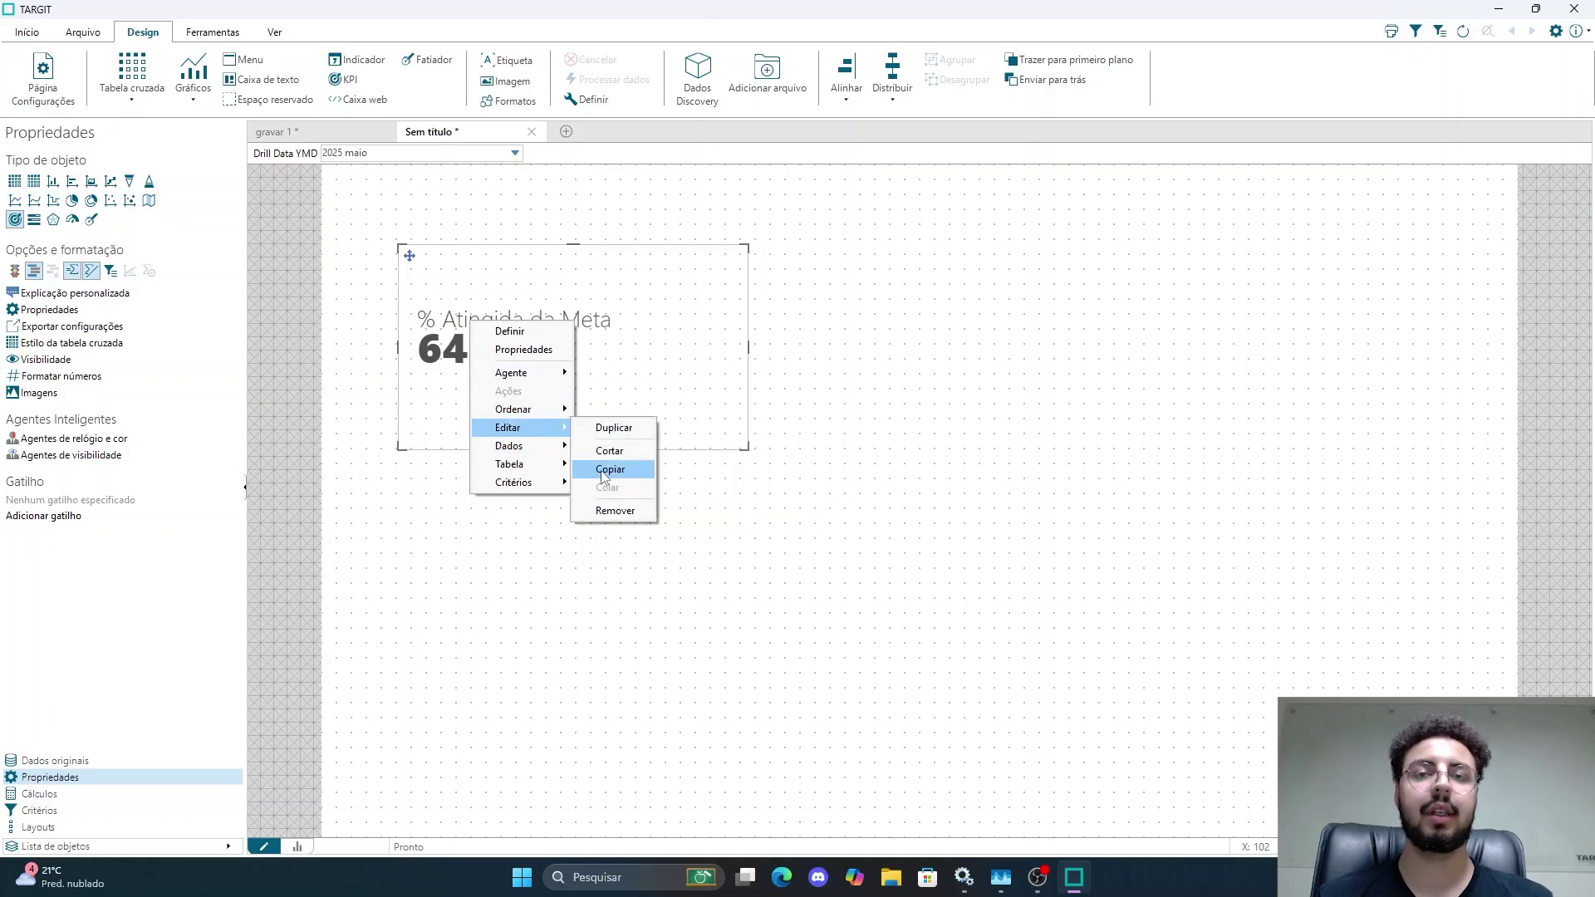
{"action": "left_click", "coordinate": [610, 470]}
{"action": "left_click", "coordinate": [482, 482]}
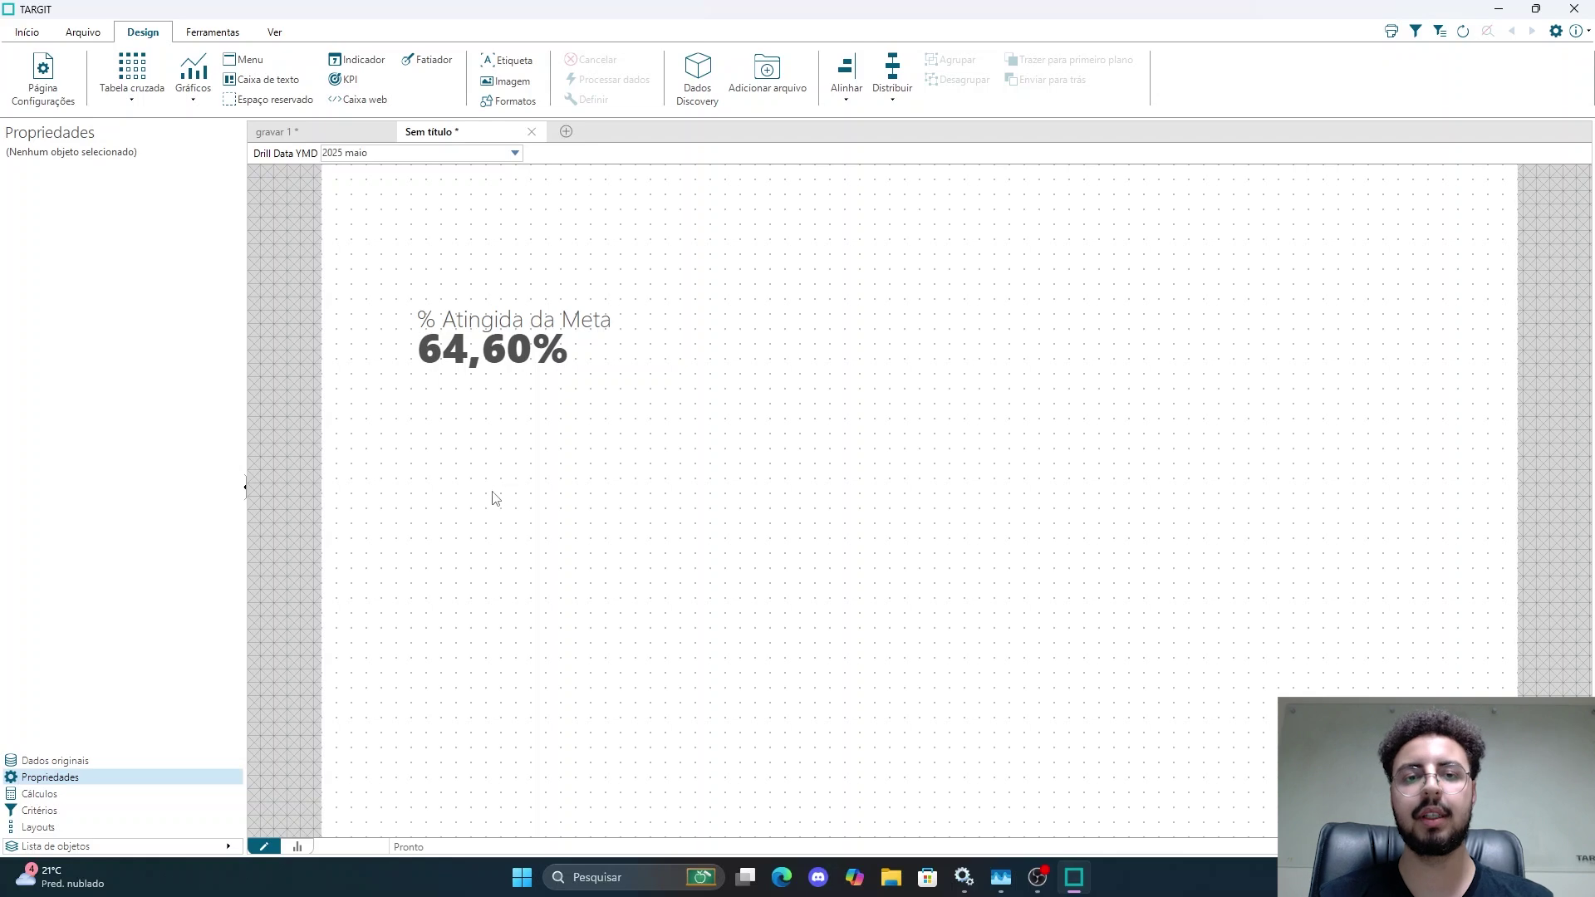
{"action": "right_click", "coordinate": [507, 545]}
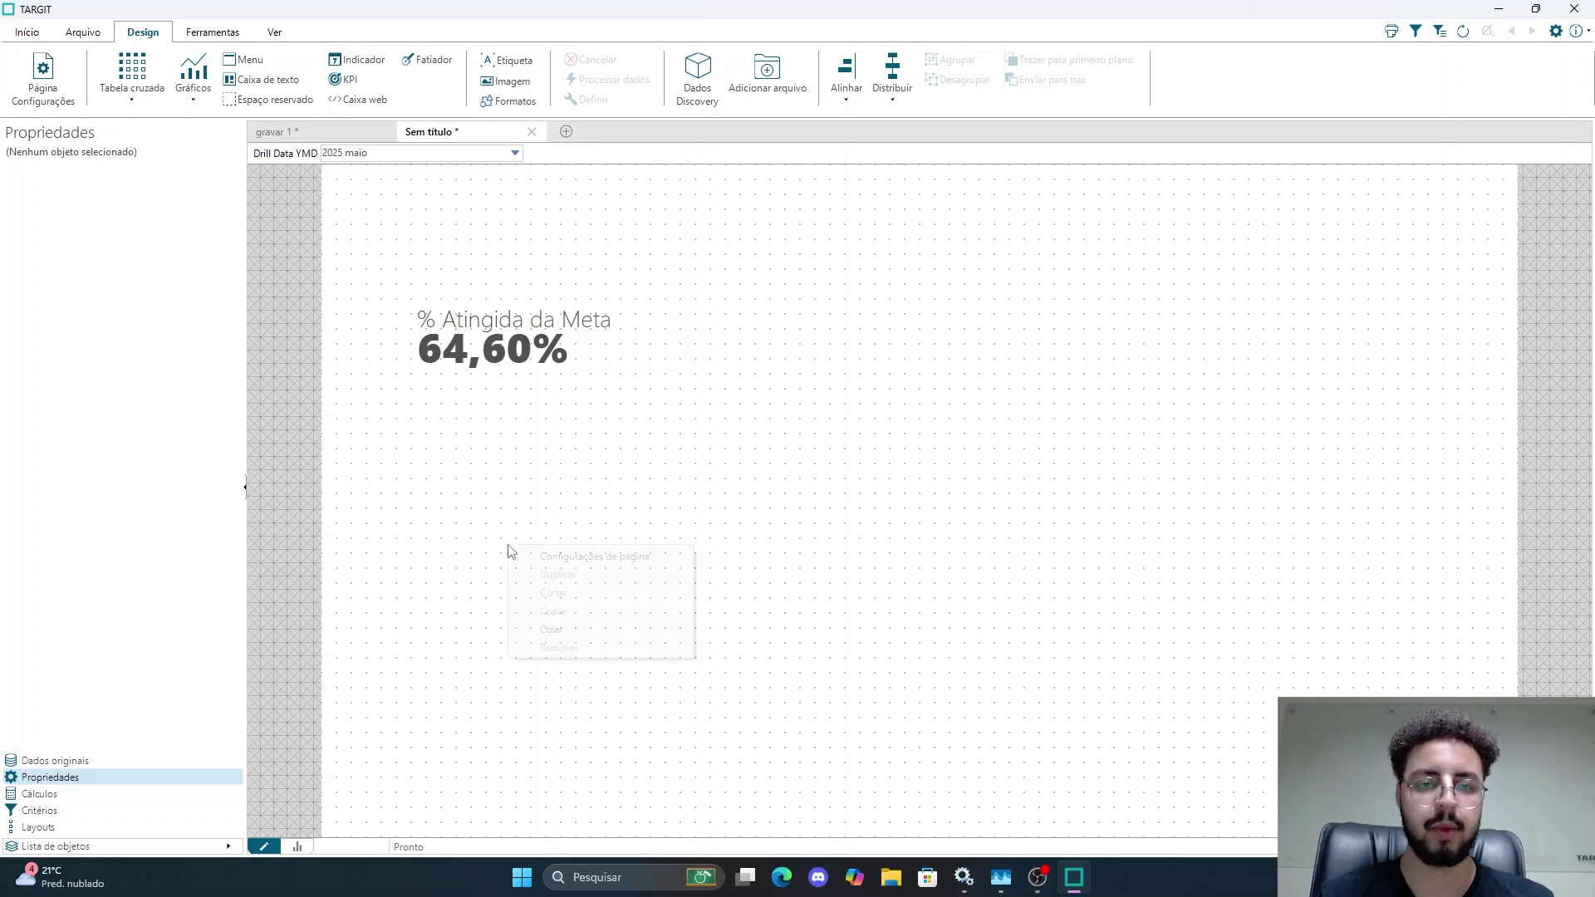
{"action": "left_click", "coordinate": [550, 629]}
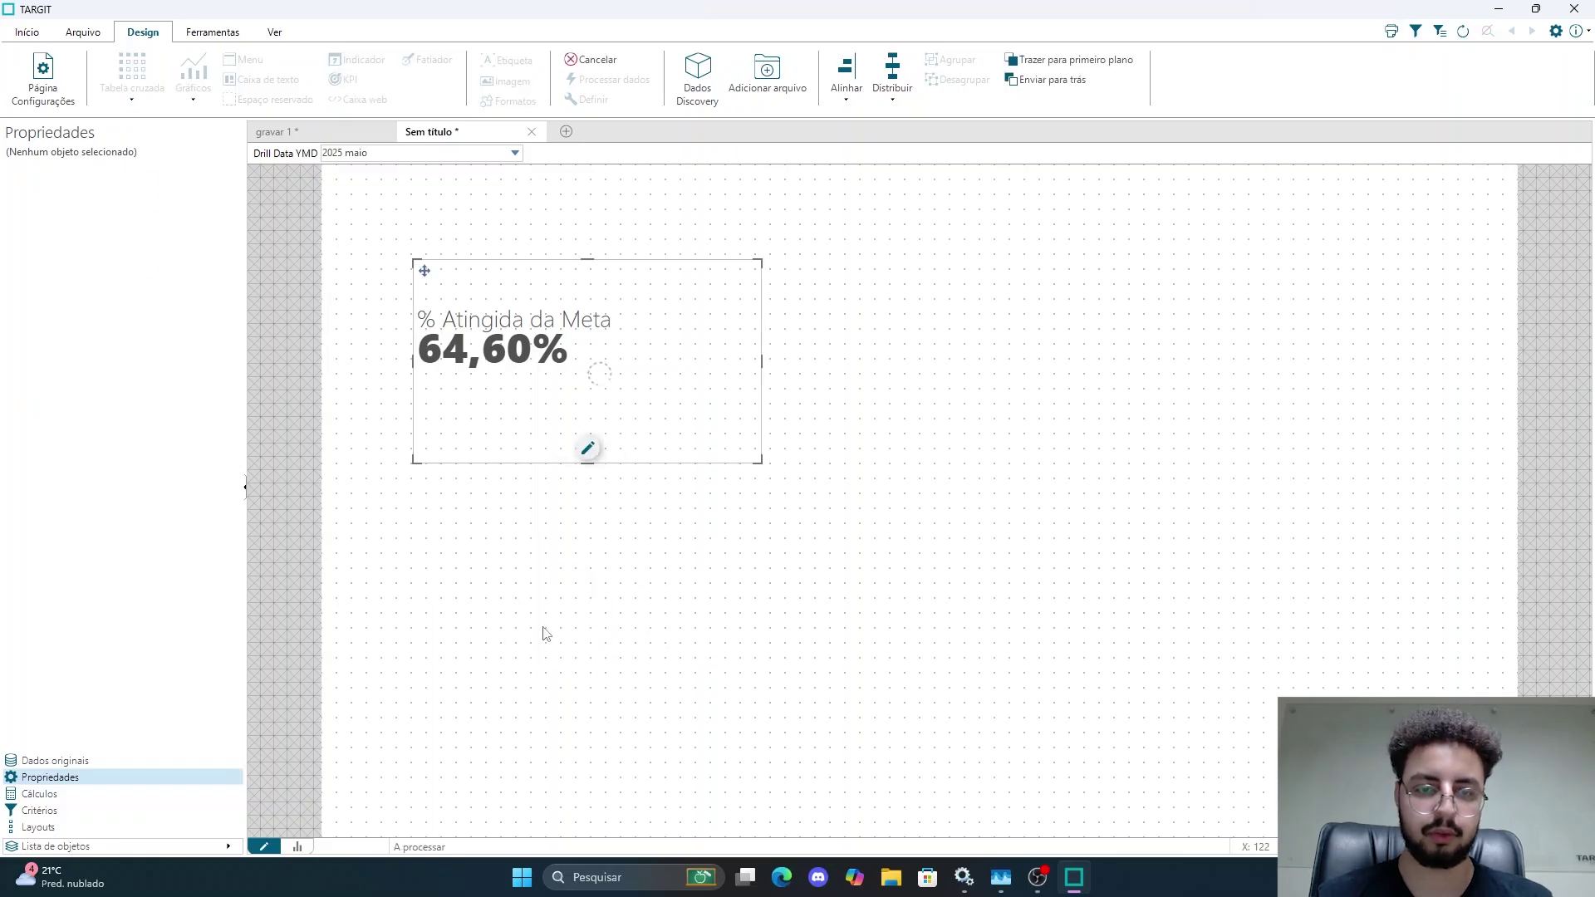
{"action": "left_click_drag", "start_coordinate": [422, 273], "coordinate": [409, 422]}
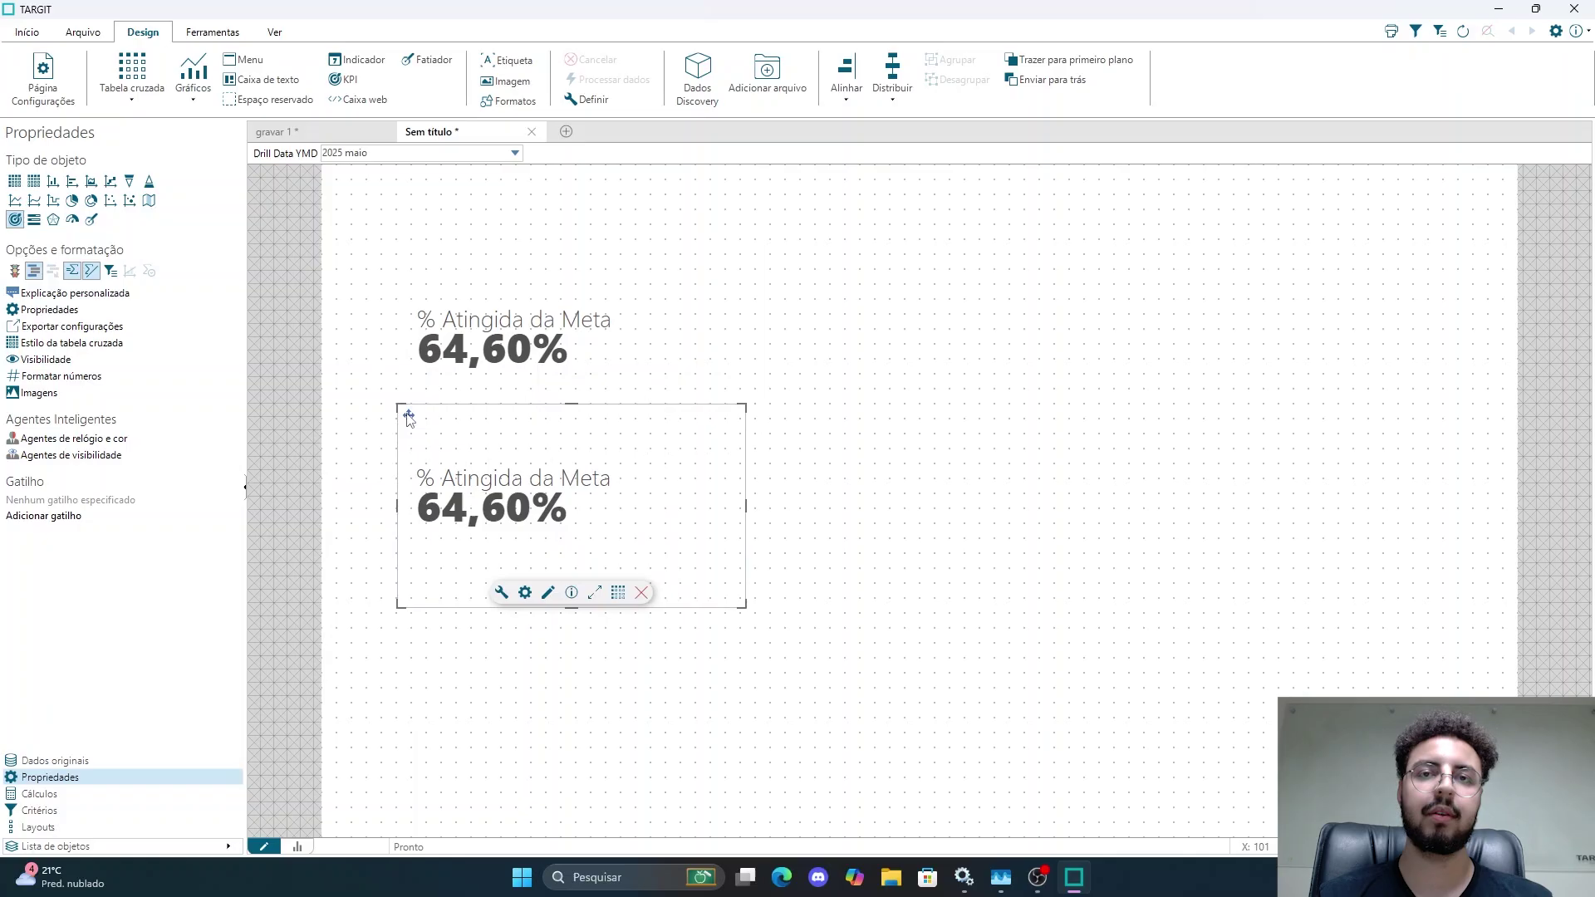
Step: Change the copied KPI to a horizontal bar chart, process its data and compare it with the progress bar in gravar 1
{"action": "left_click", "coordinate": [502, 593]}
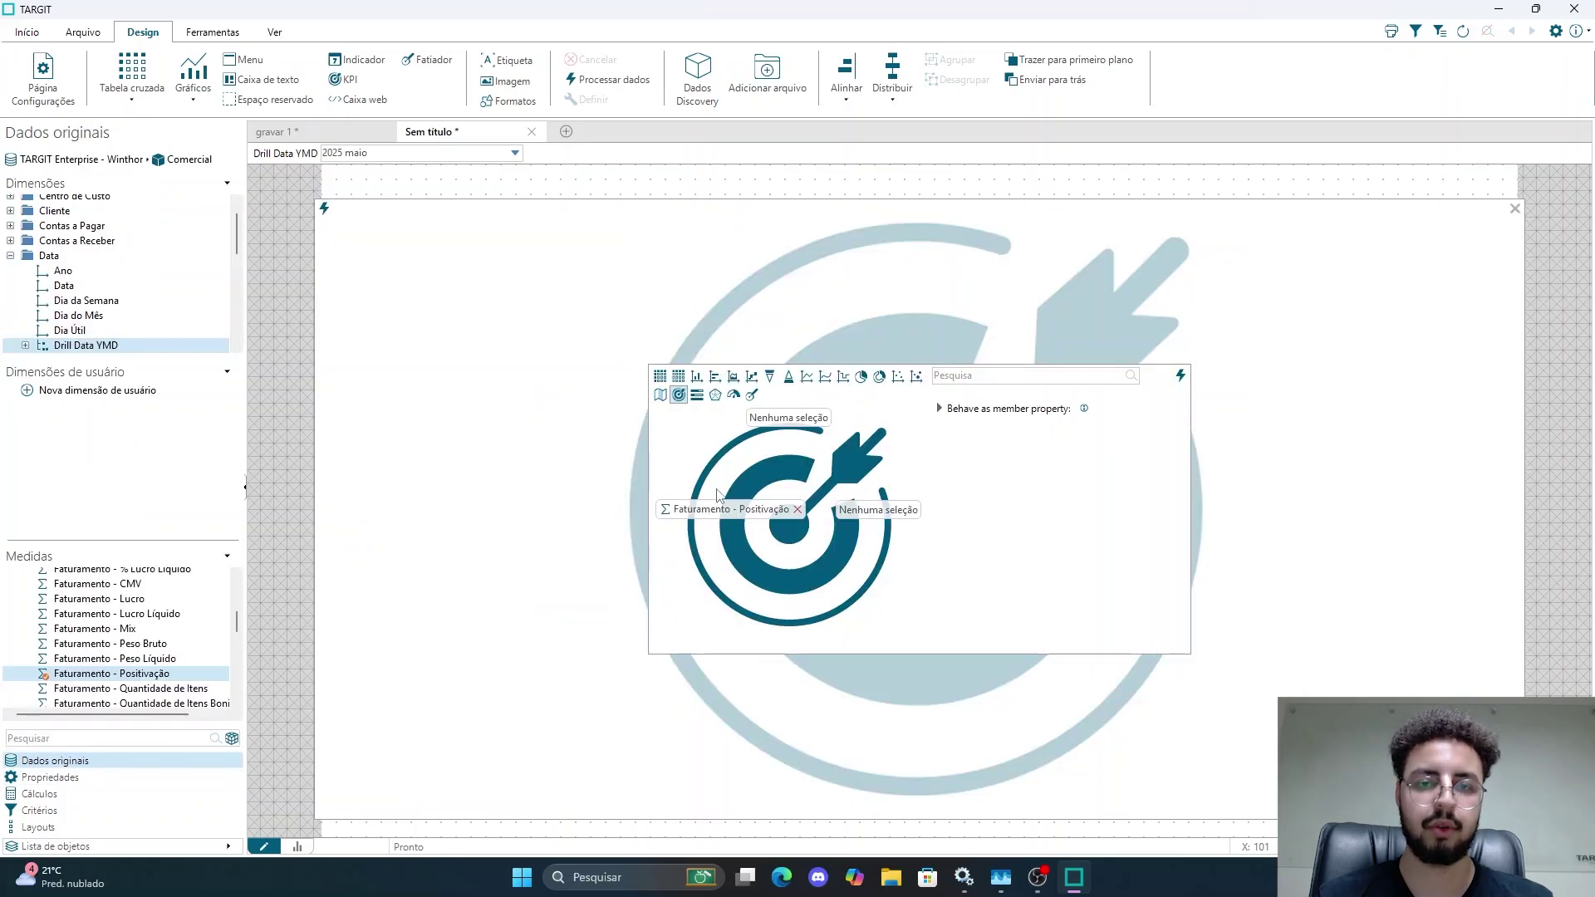
{"action": "left_click", "coordinate": [715, 376]}
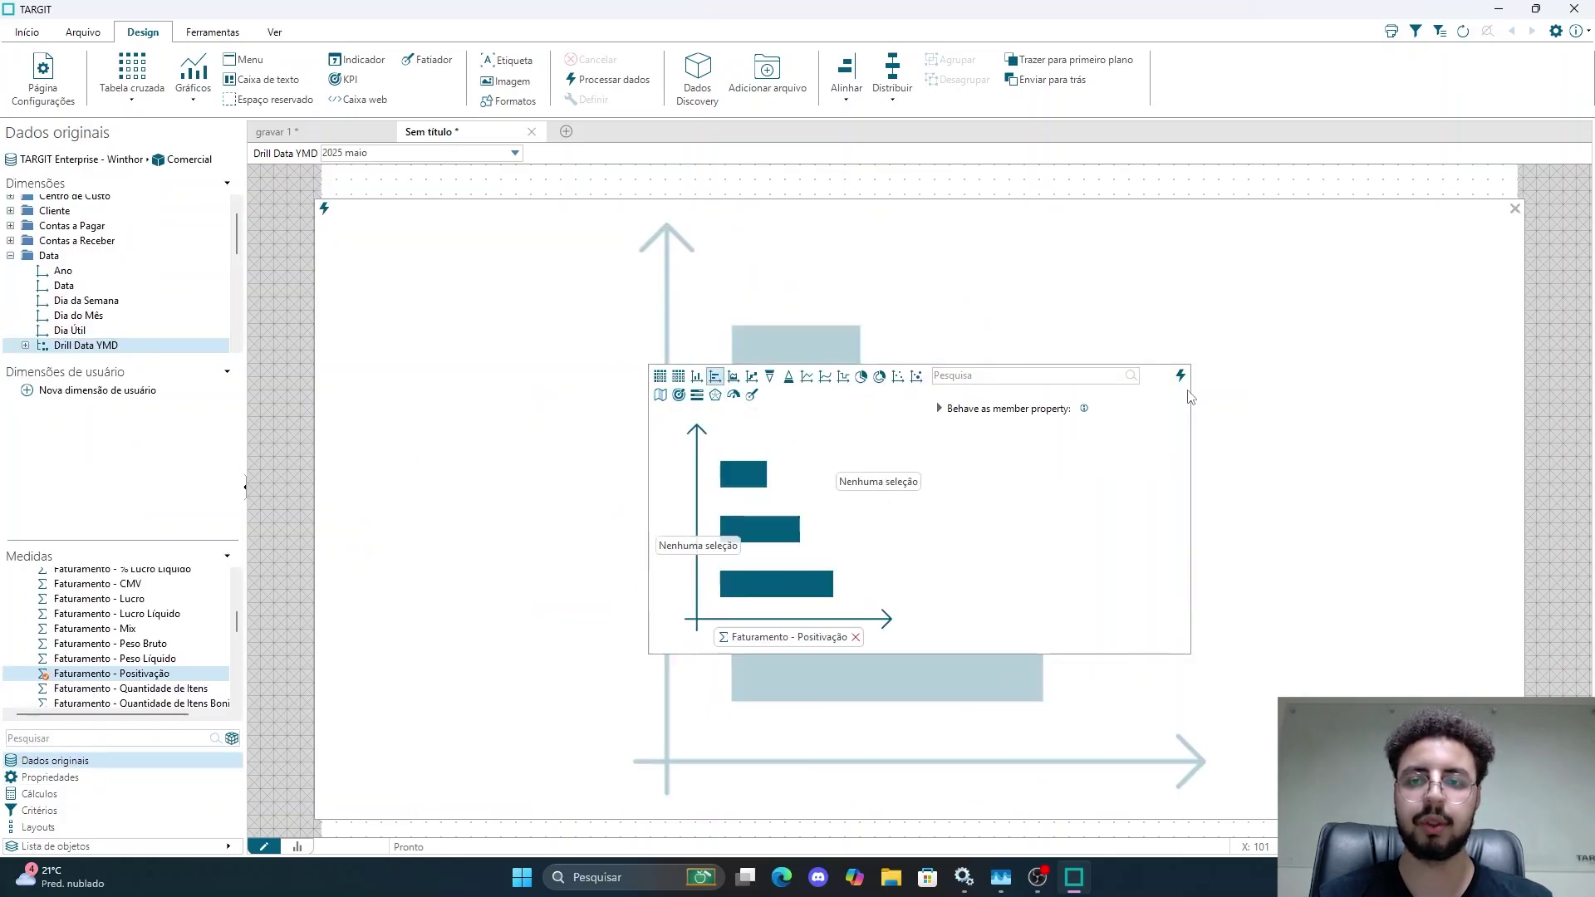
{"action": "left_click", "coordinate": [1181, 376]}
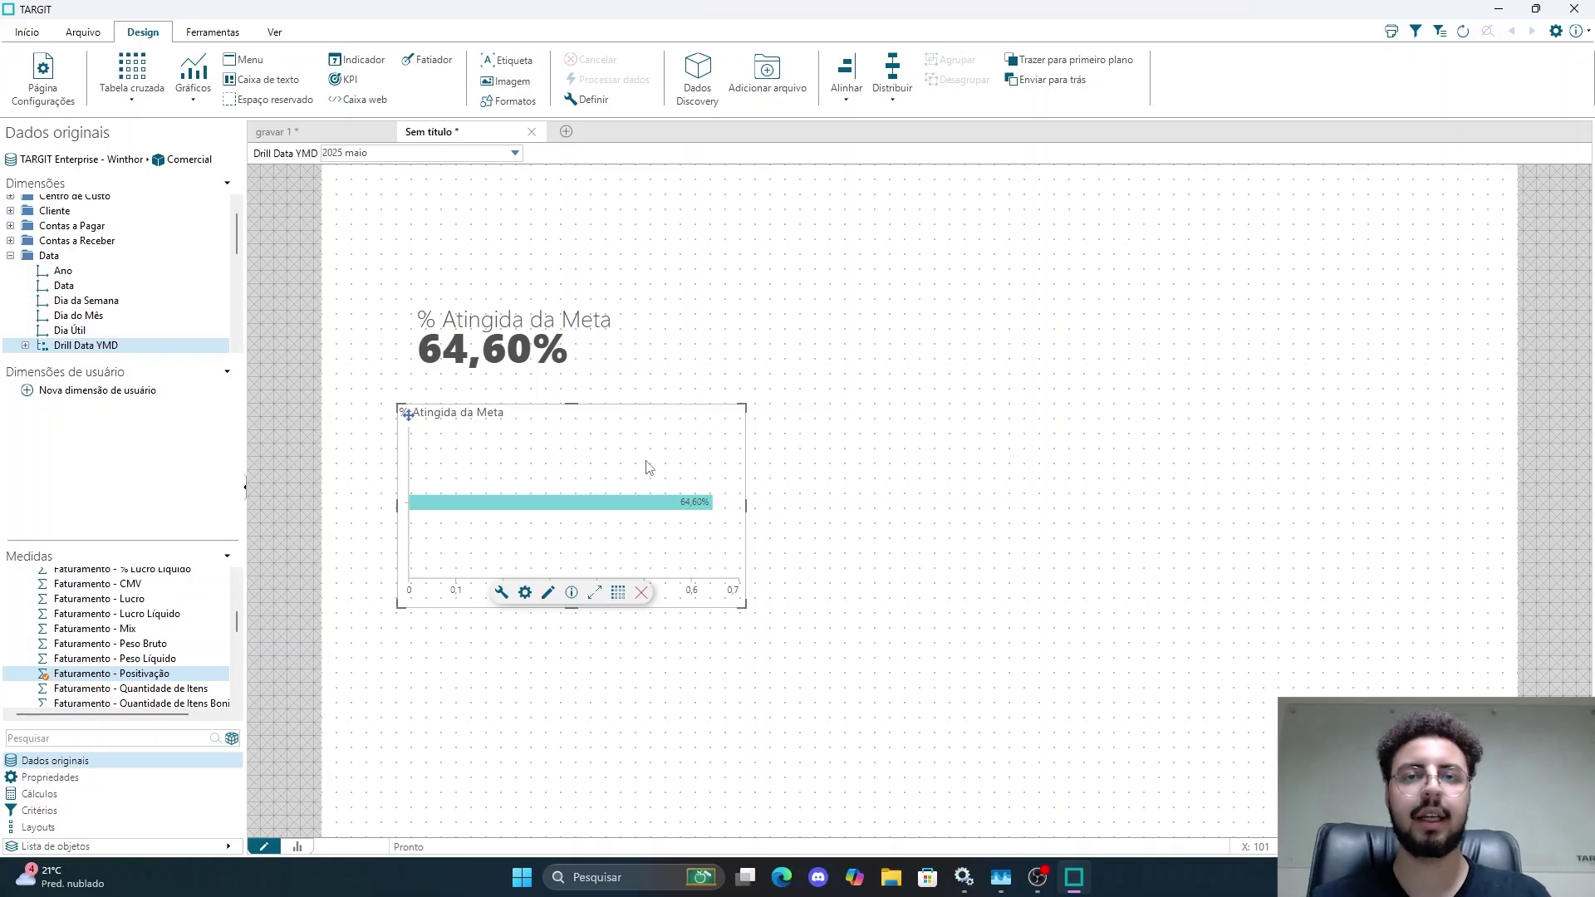
{"action": "left_click", "coordinate": [328, 128]}
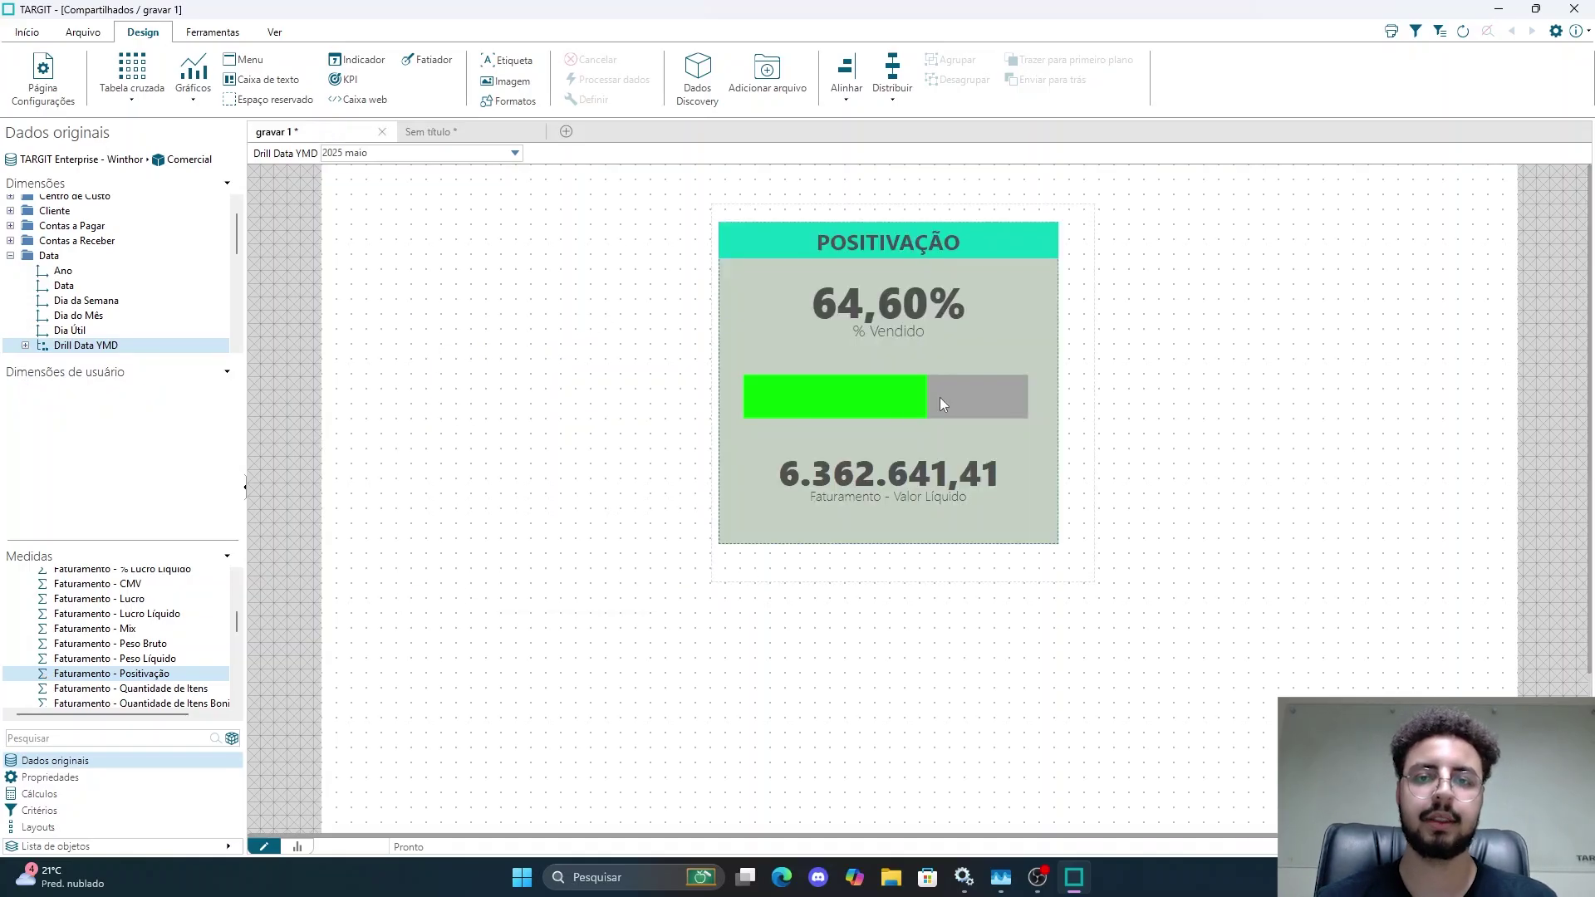
{"action": "left_click", "coordinate": [798, 412]}
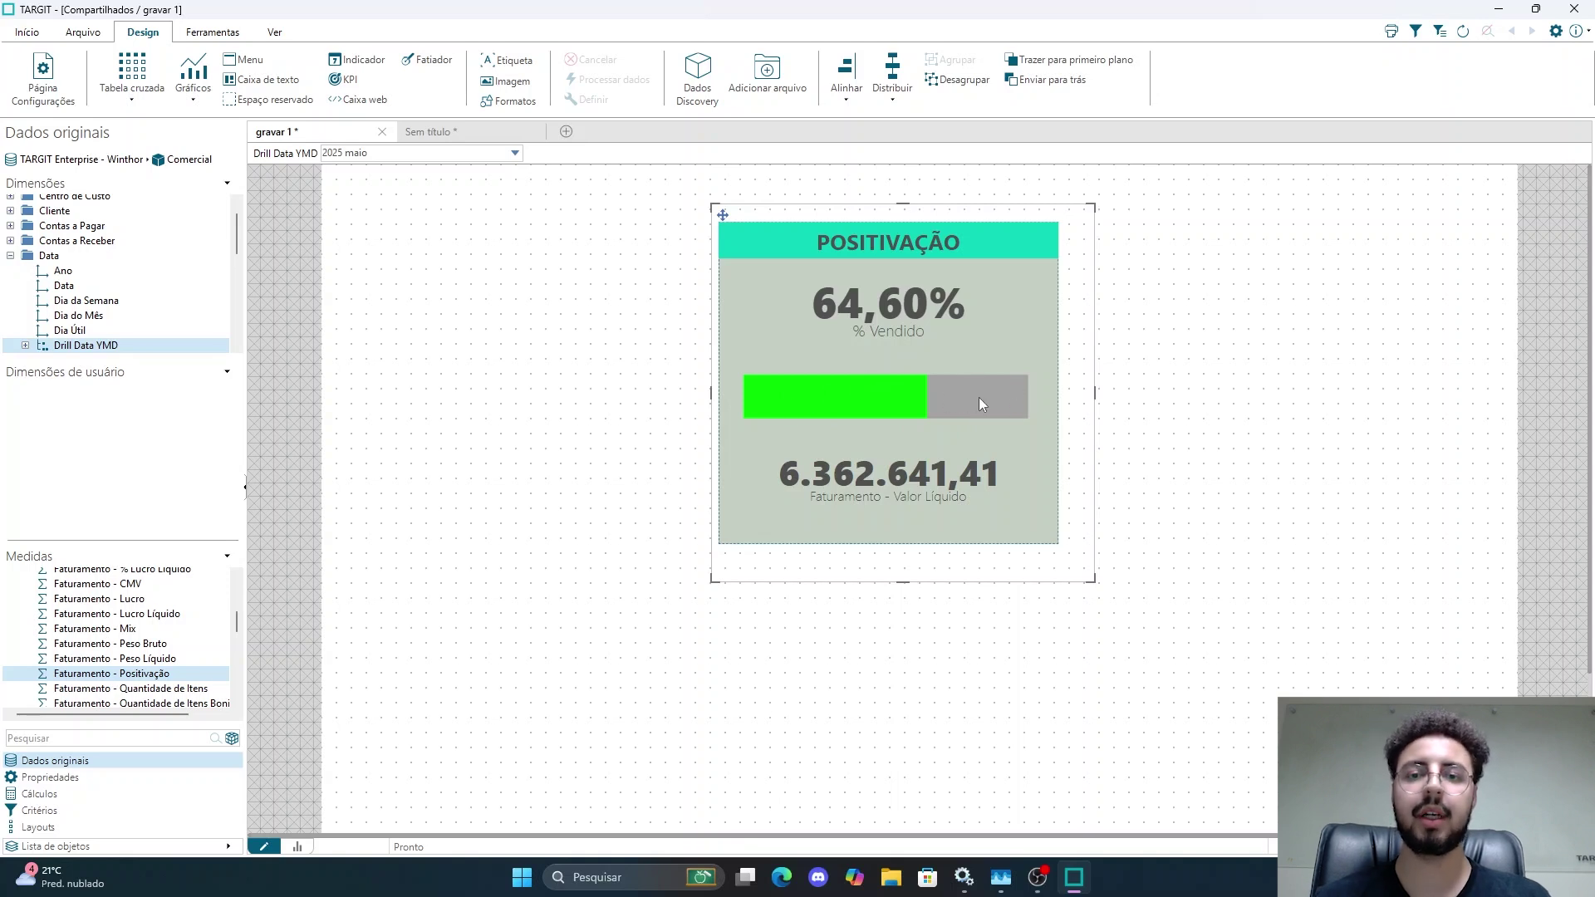
{"action": "left_click", "coordinate": [544, 375]}
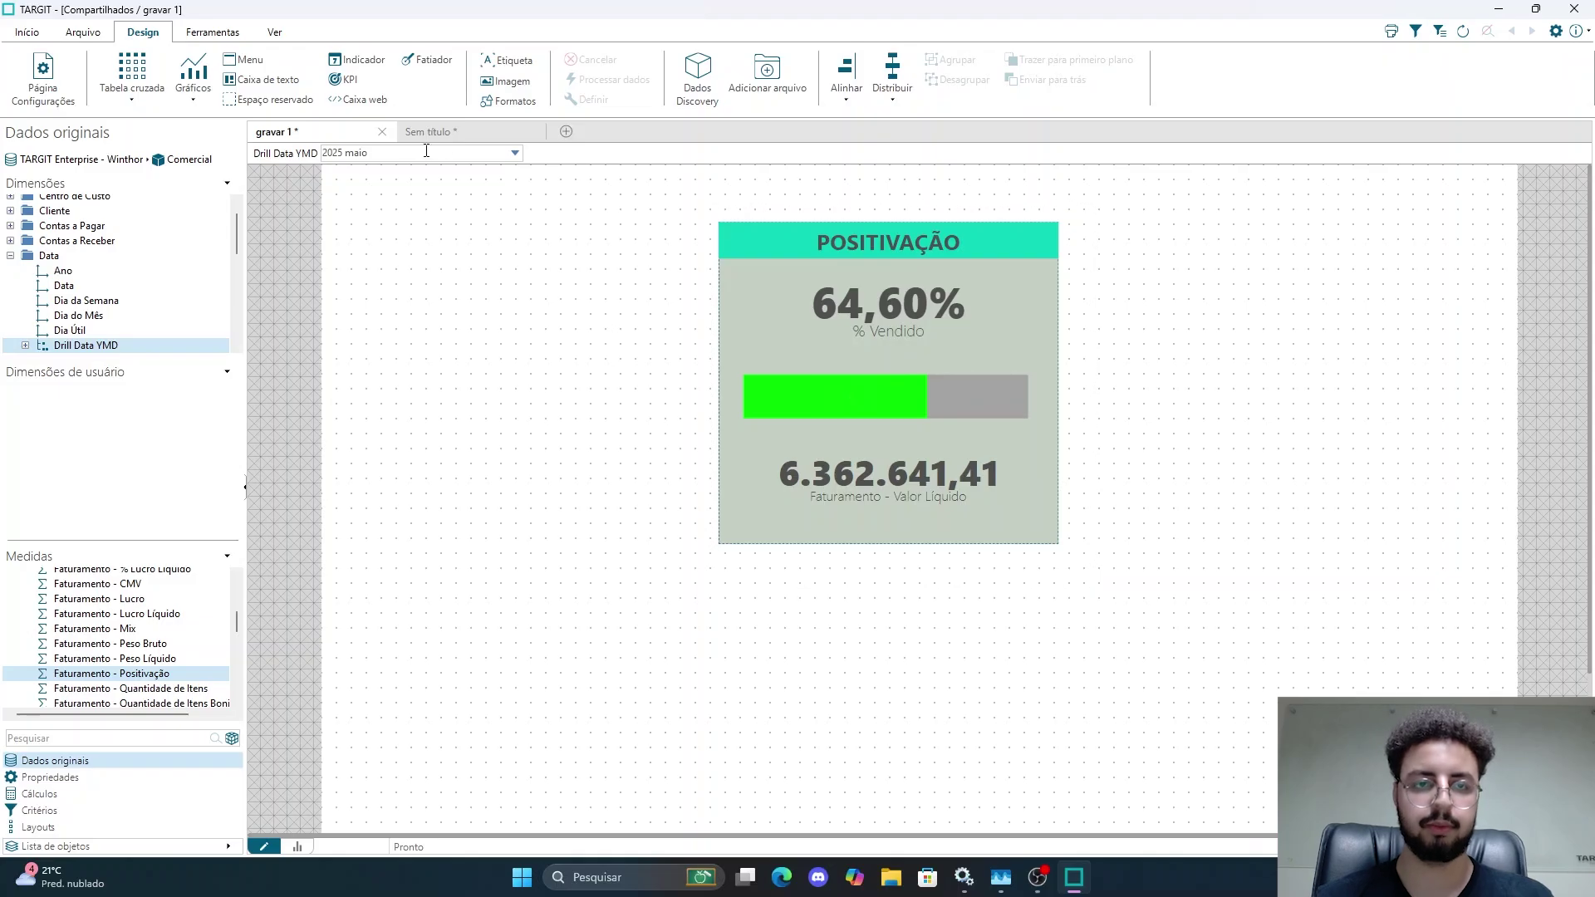
{"action": "left_click", "coordinate": [449, 134]}
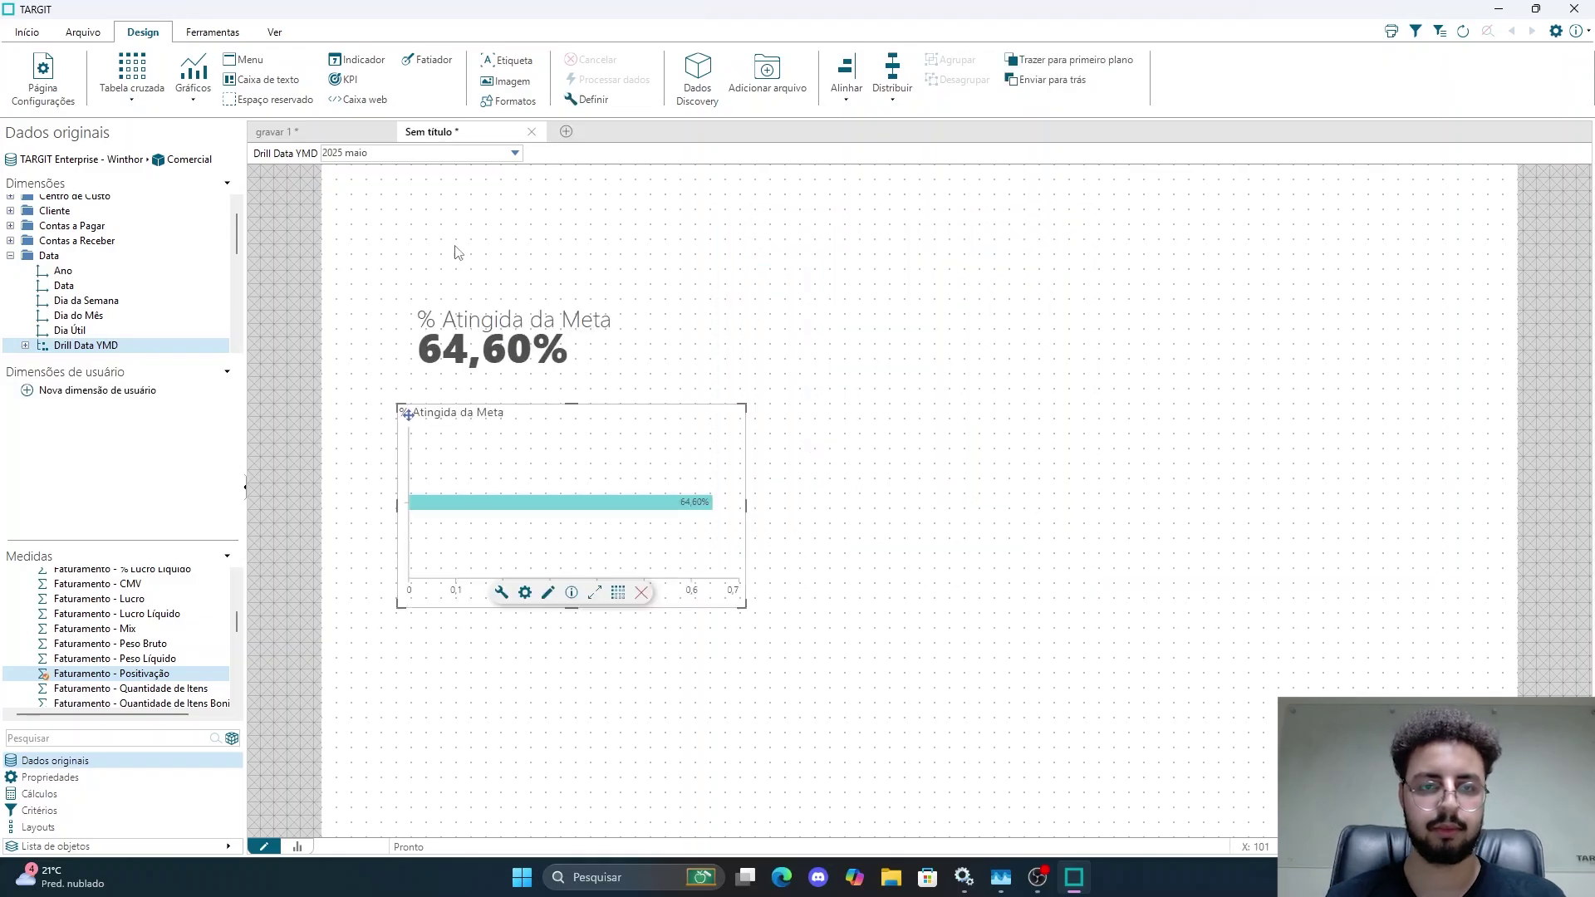
Step: Show the bar chart's data as a table and insert an advanced calculation column after % Atingimento with the value 1
{"action": "left_click", "coordinate": [617, 594]}
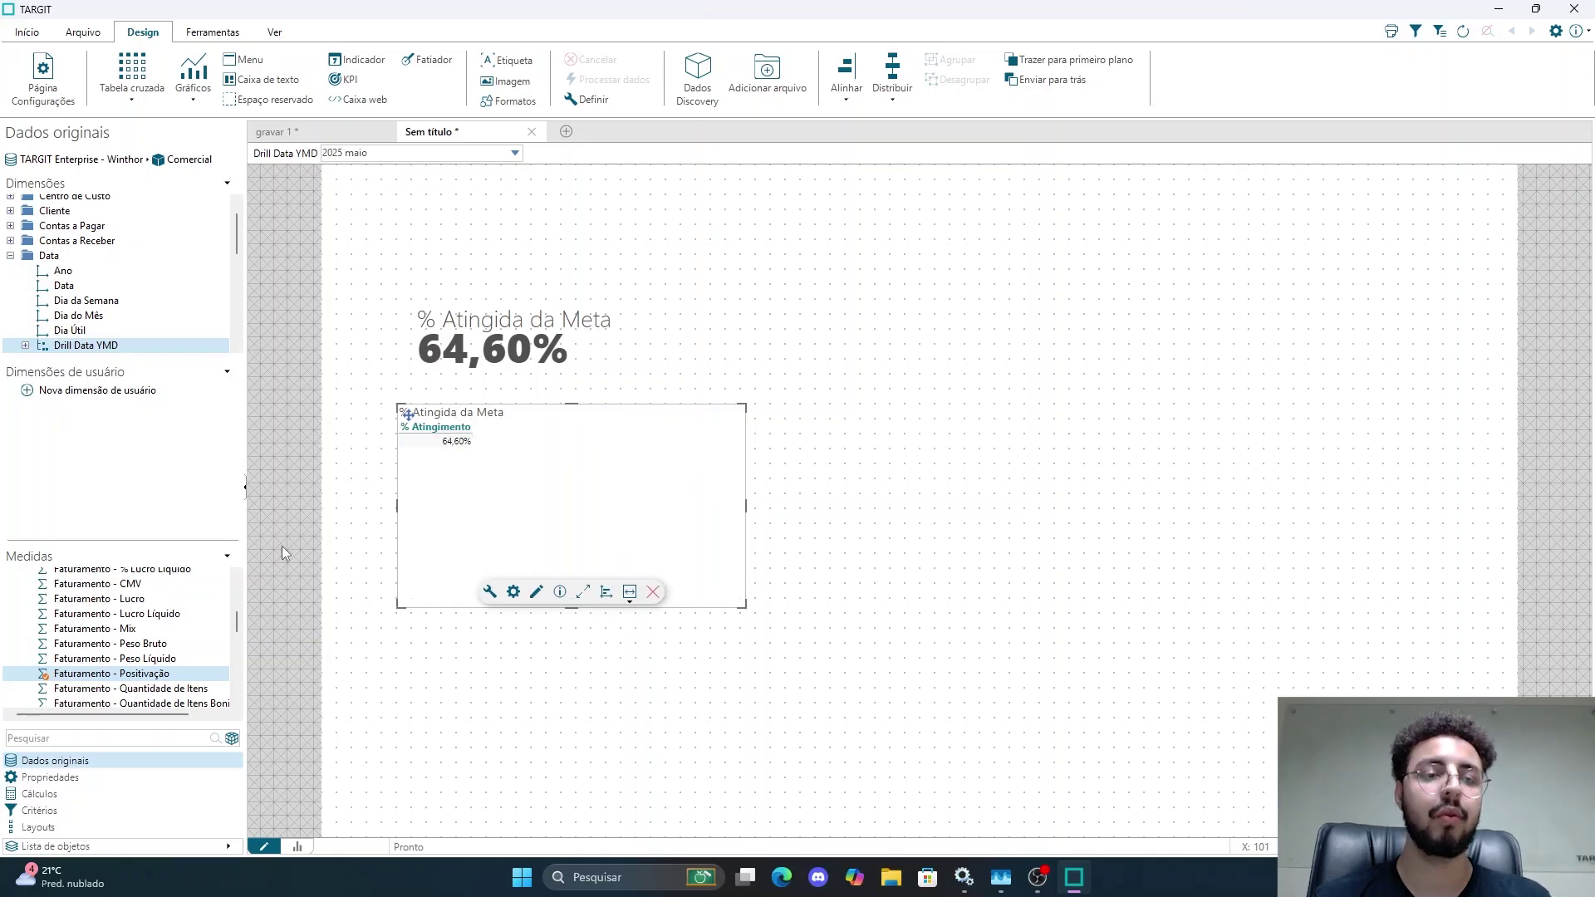
{"action": "left_click", "coordinate": [102, 796]}
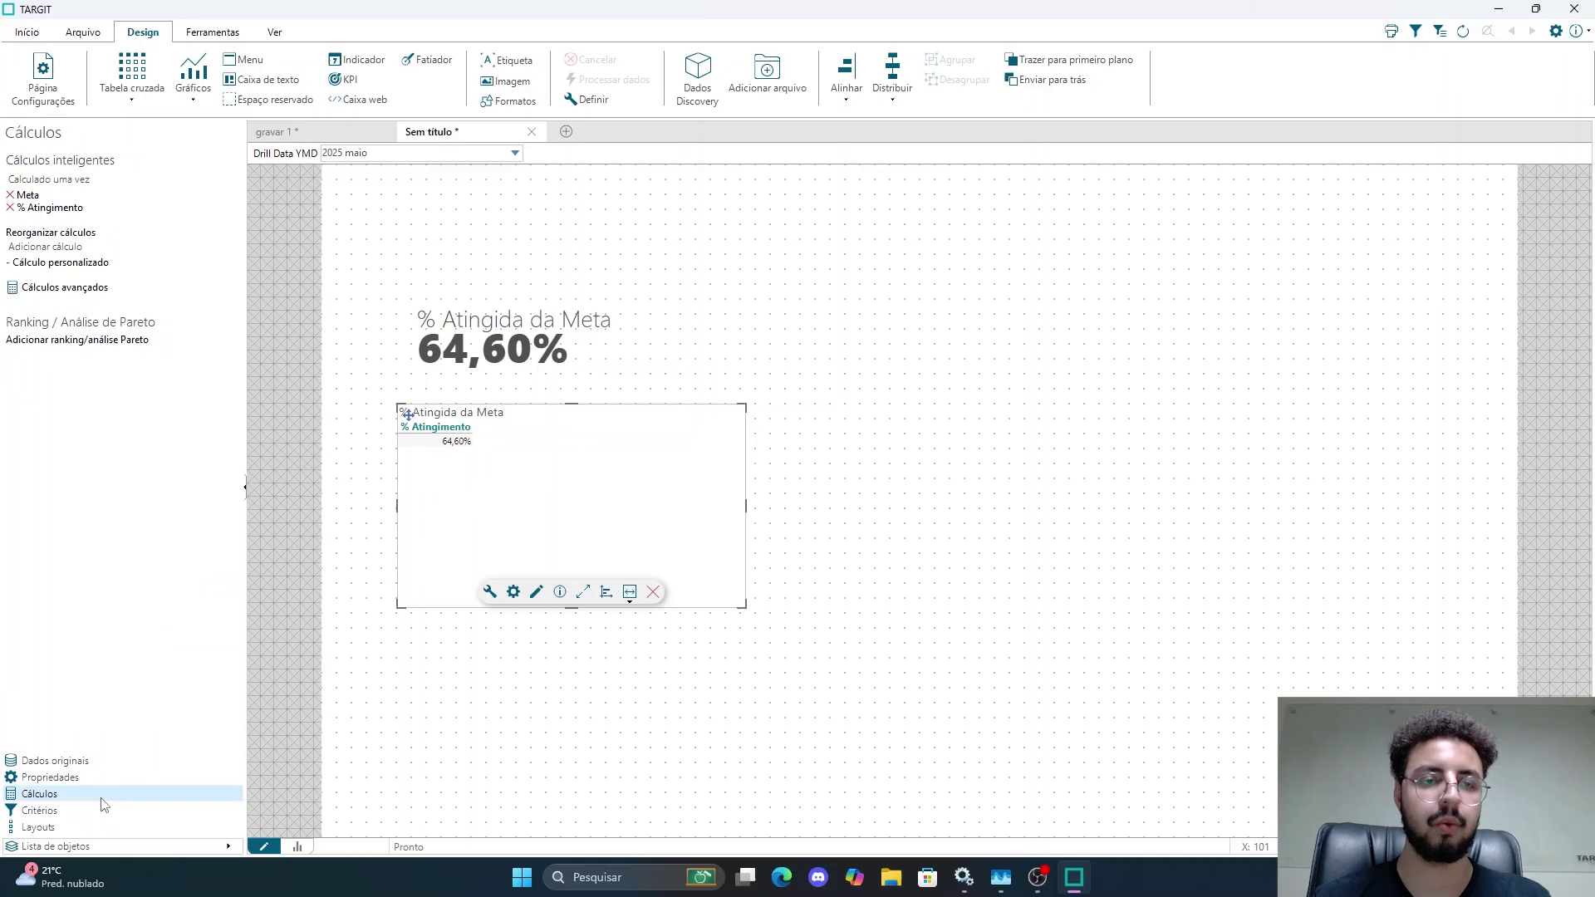
{"action": "left_click", "coordinate": [76, 290]}
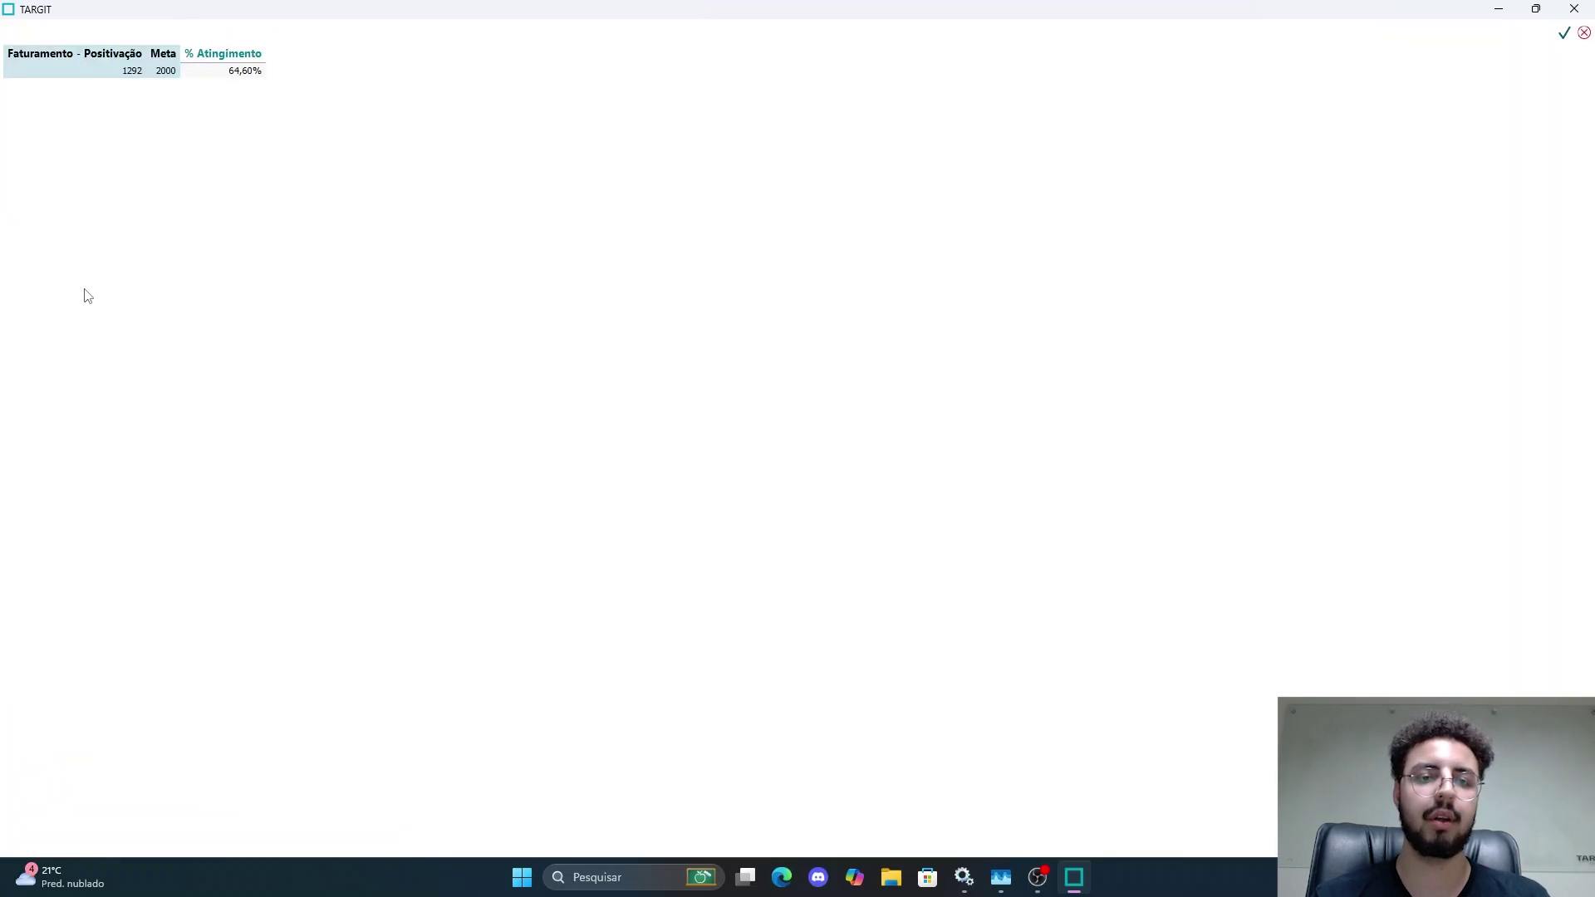
{"action": "right_click", "coordinate": [285, 77]}
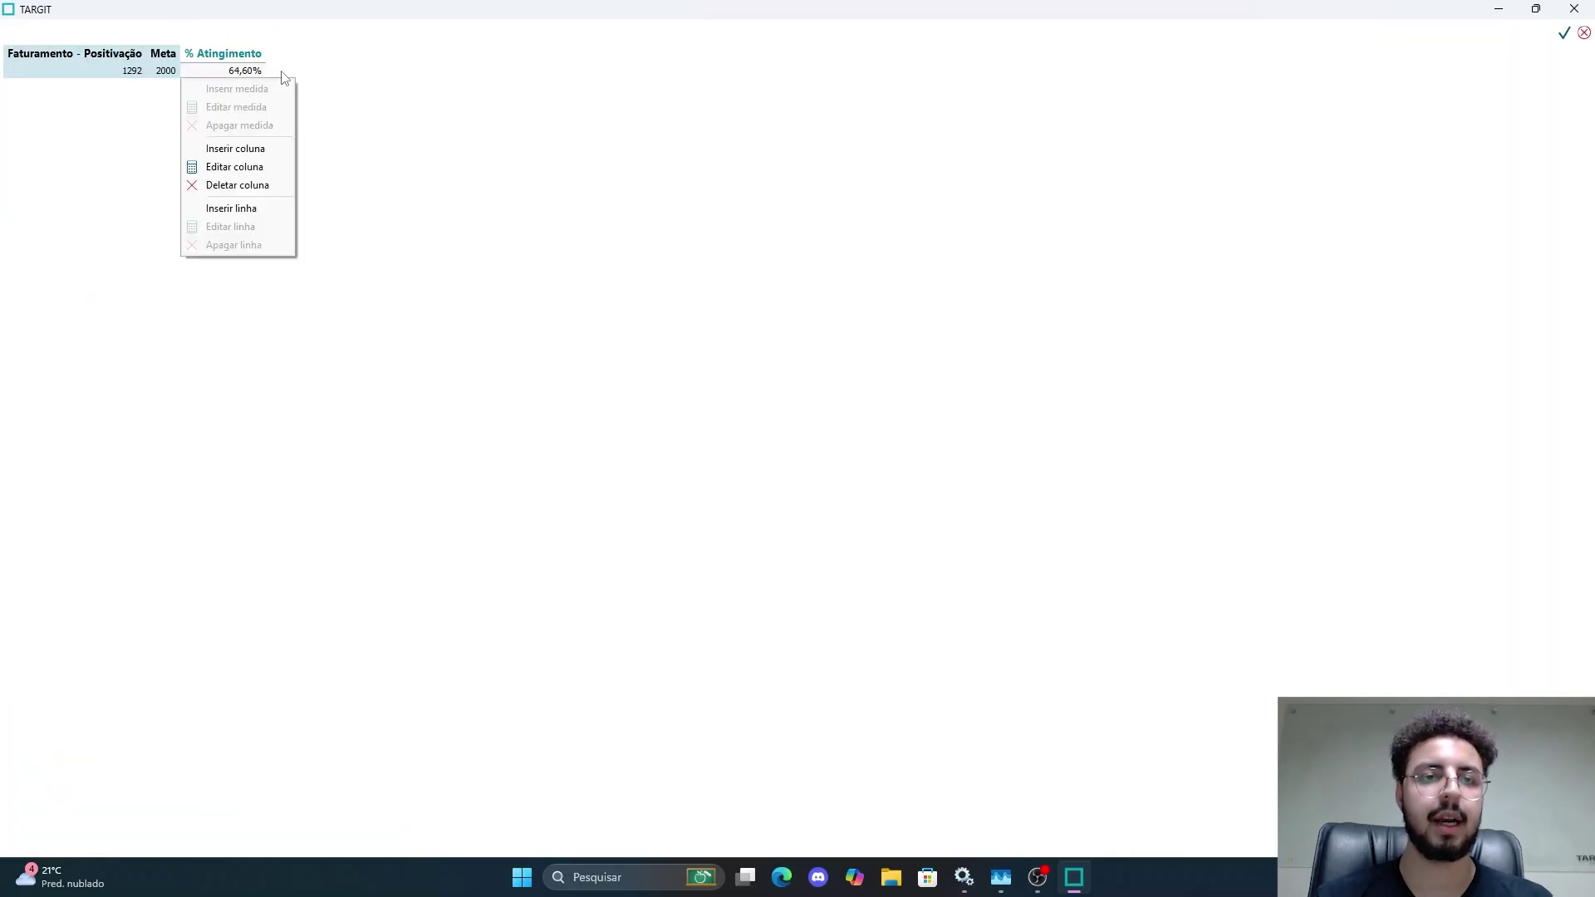
{"action": "left_click", "coordinate": [274, 152]}
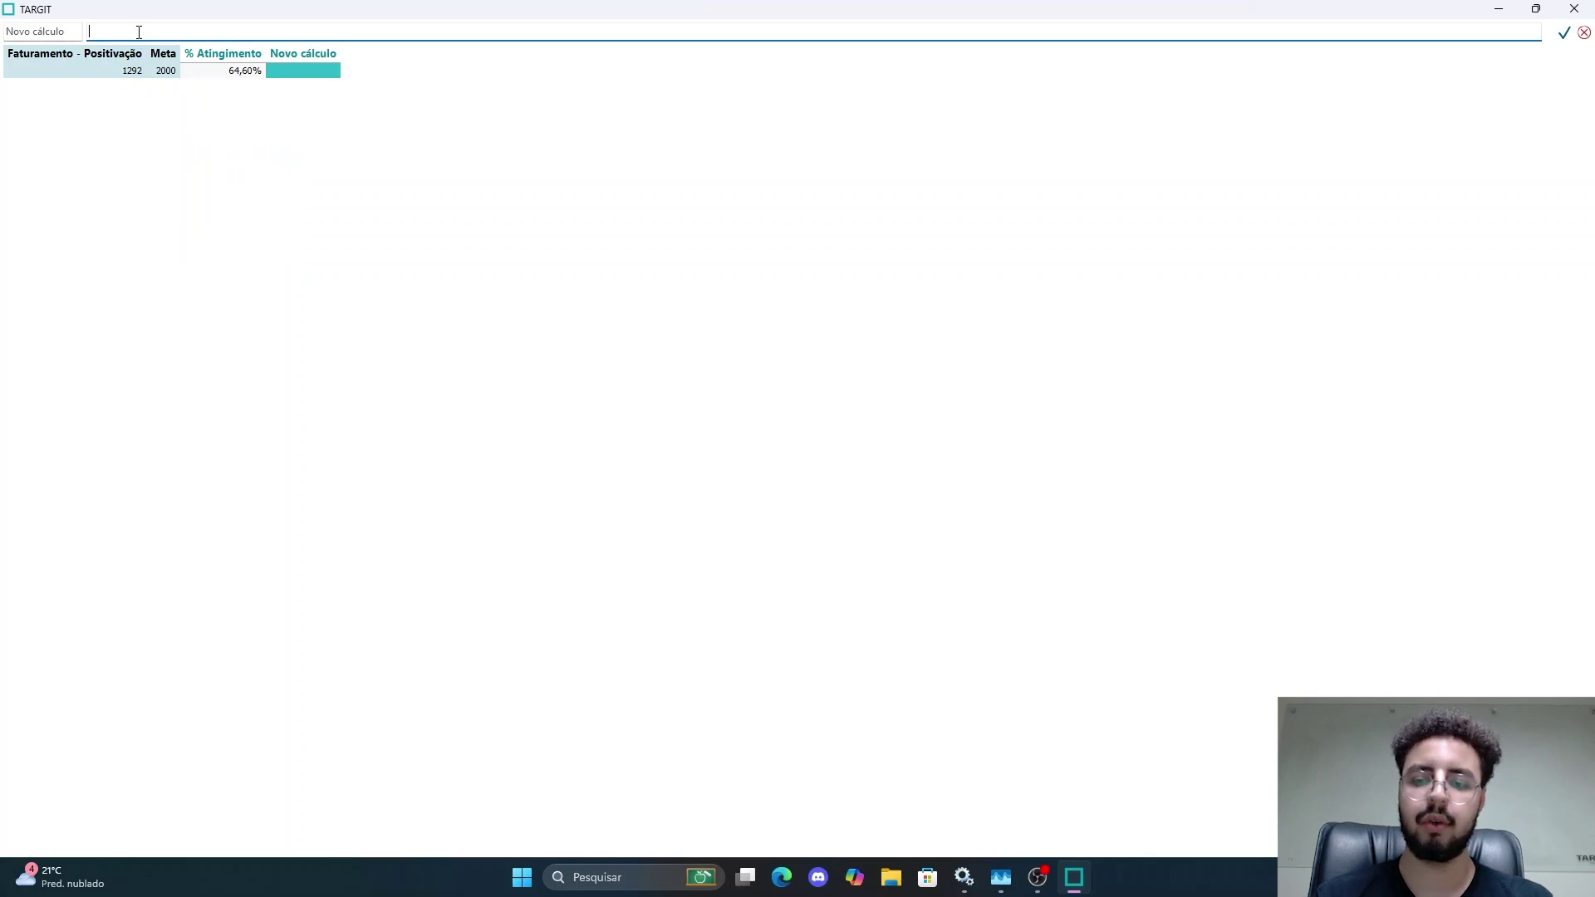
{"action": "type", "text": "1"}
{"action": "key", "text": "Return"}
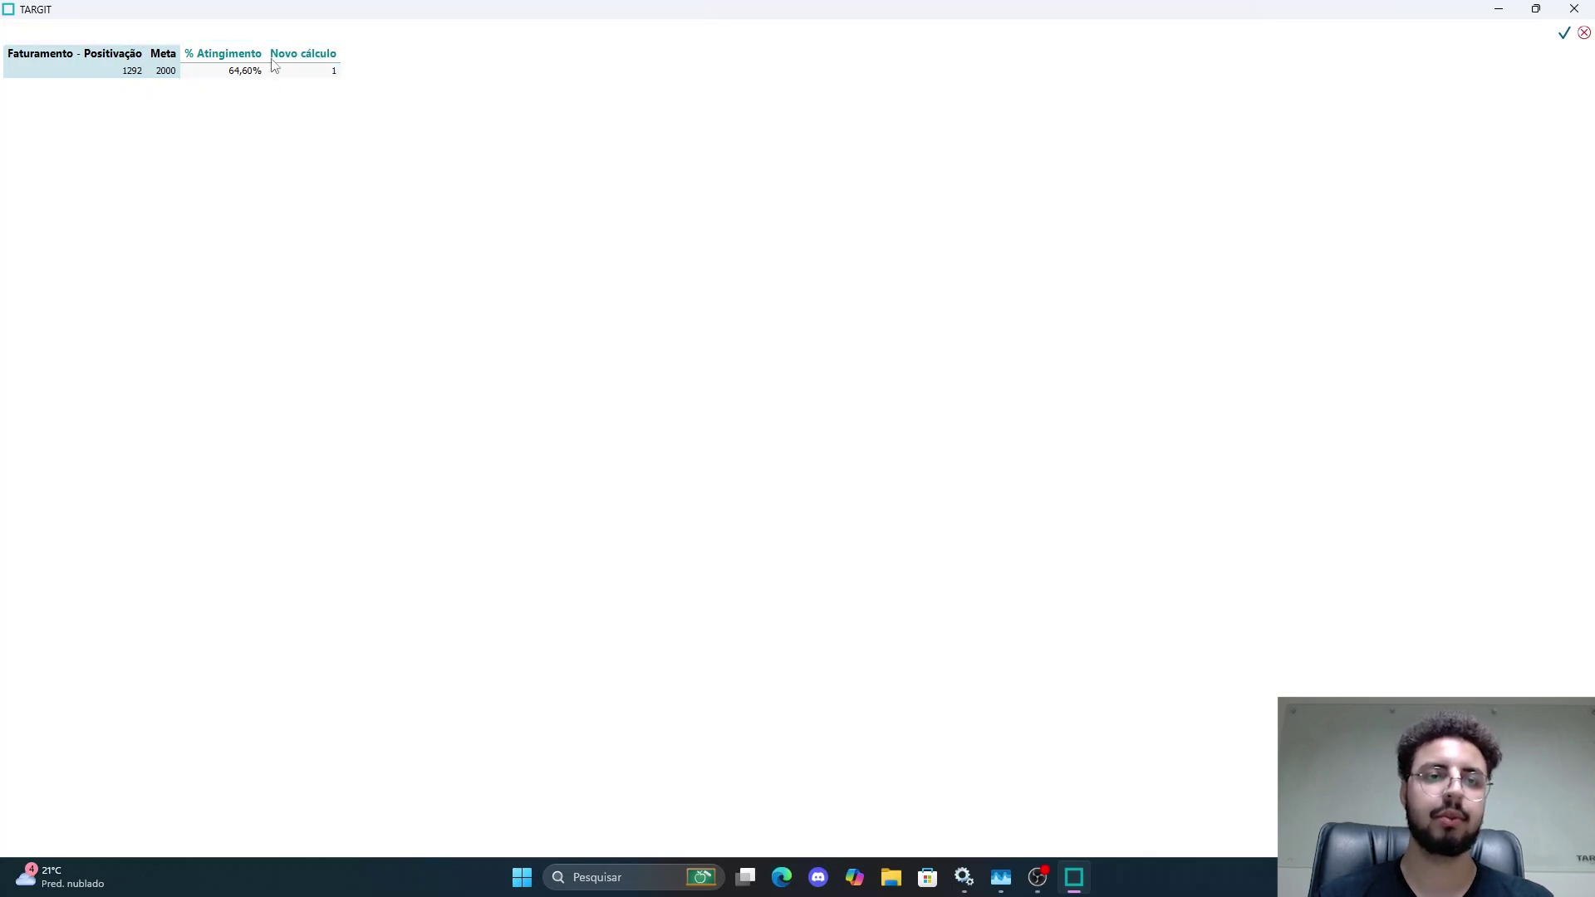
Step: Rename the new calculation column Ideal and apply the advanced calculations to the object
{"action": "right_click", "coordinate": [325, 75]}
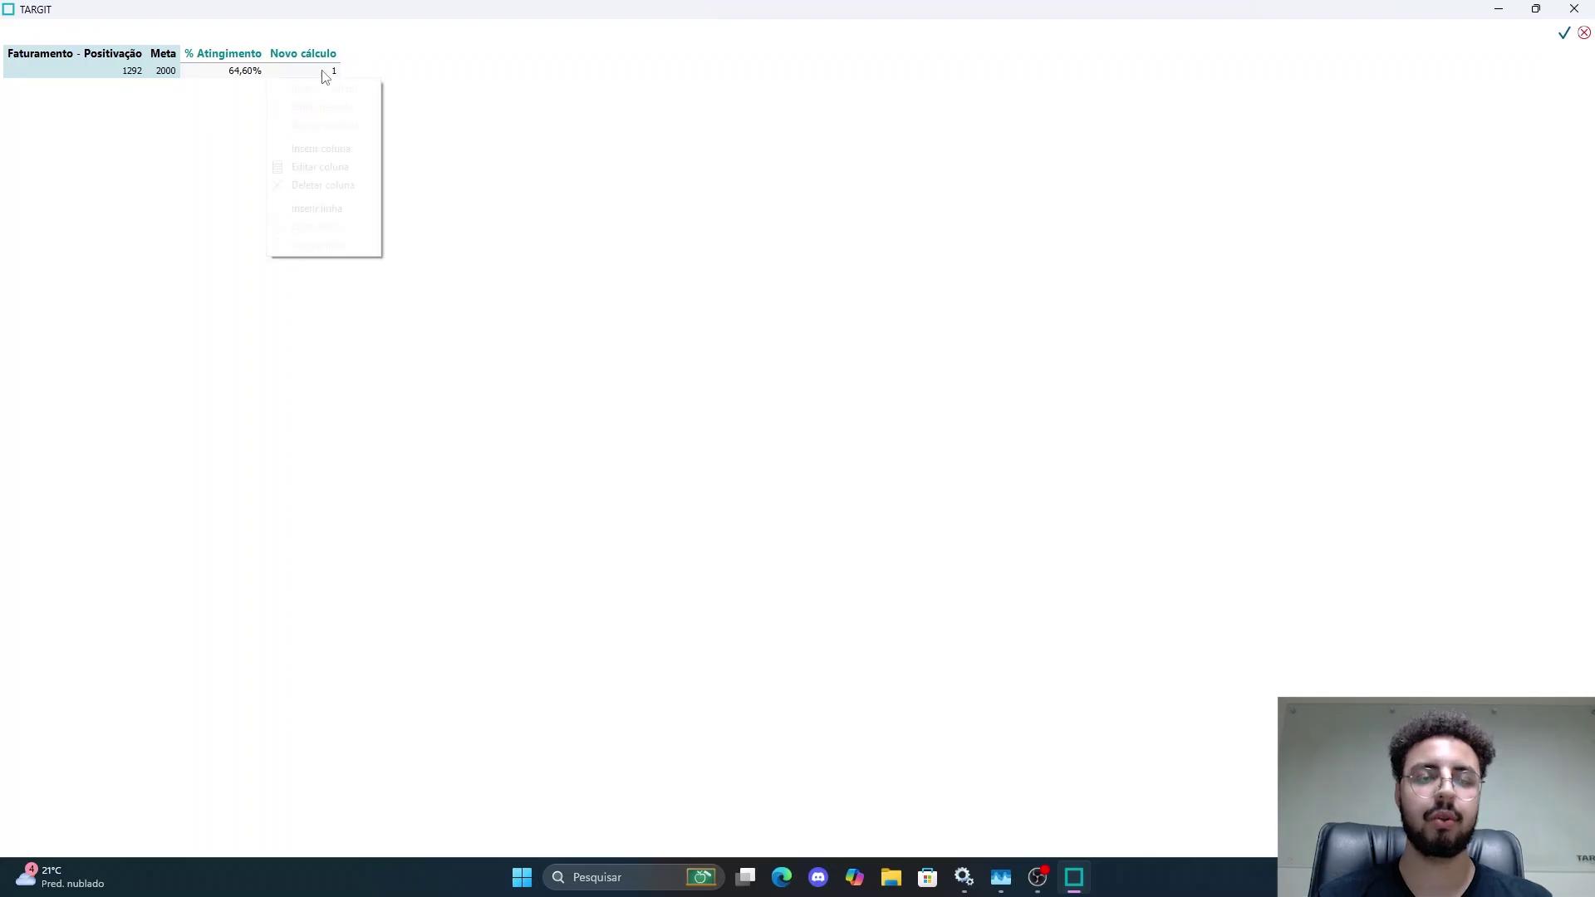
{"action": "left_click", "coordinate": [308, 164]}
{"action": "left_click", "coordinate": [54, 28]}
{"action": "key", "text": "BackSpace"}
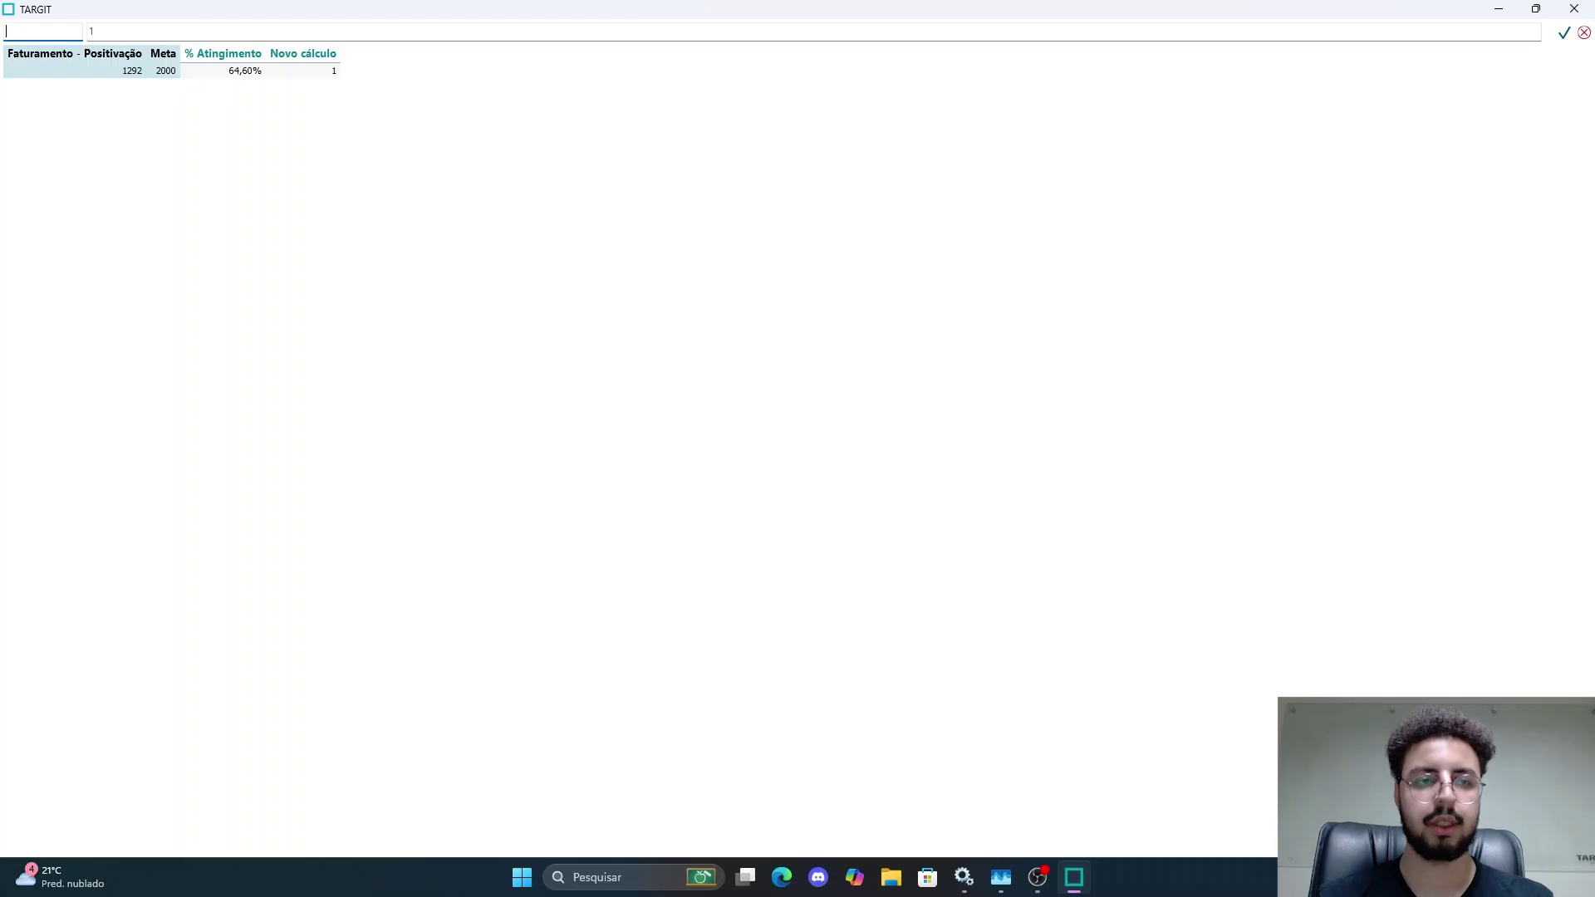
{"action": "left_click", "coordinate": [1564, 32]}
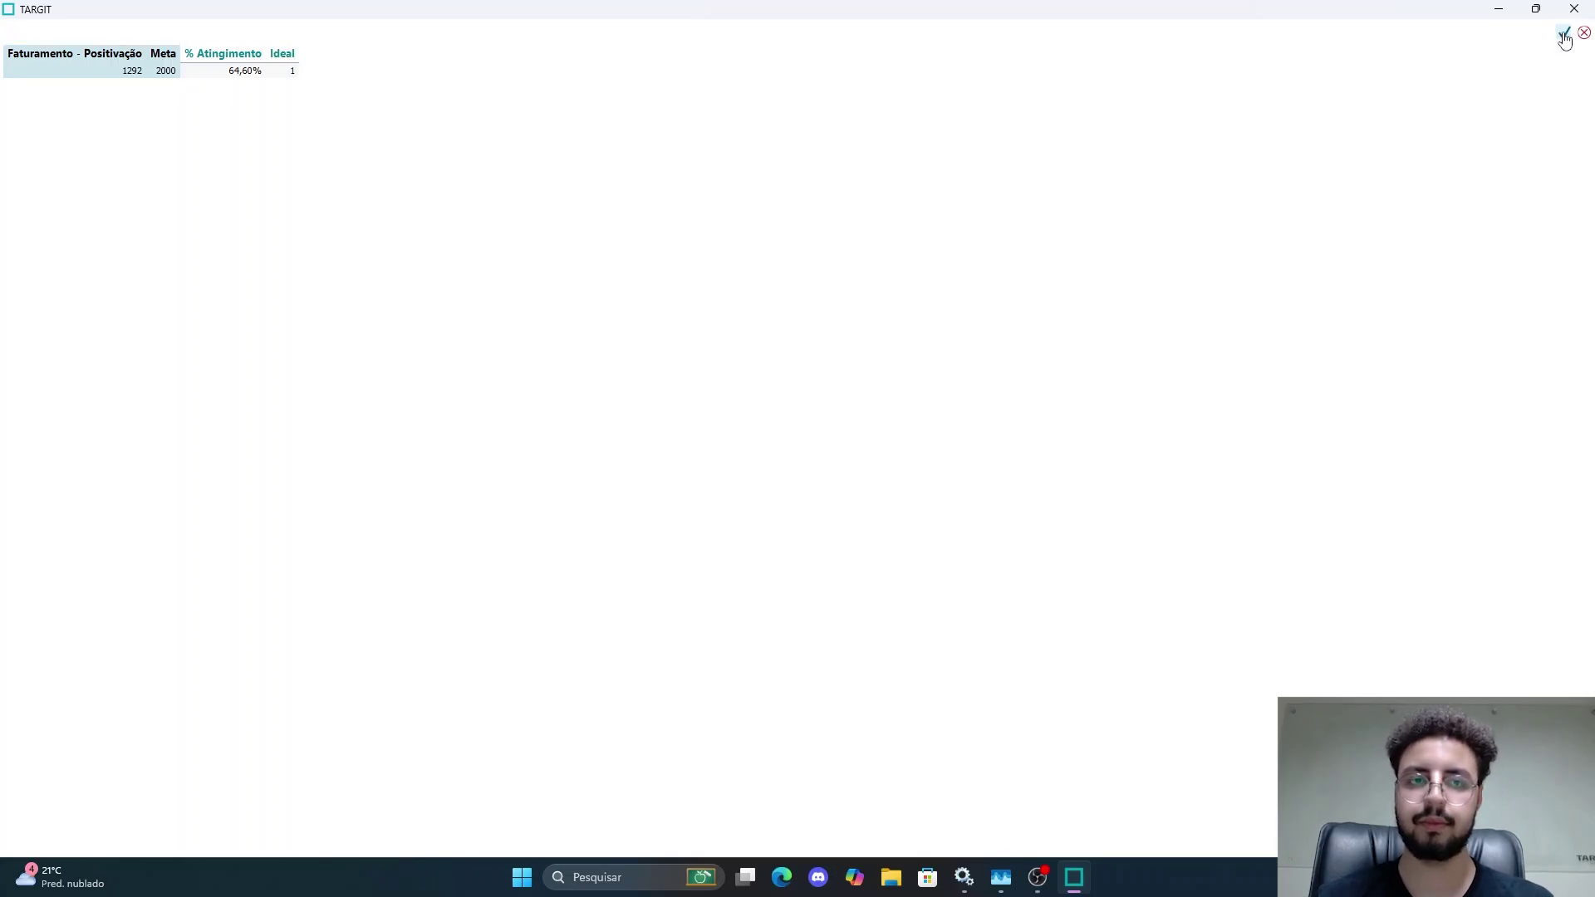
{"action": "left_click", "coordinate": [1565, 35]}
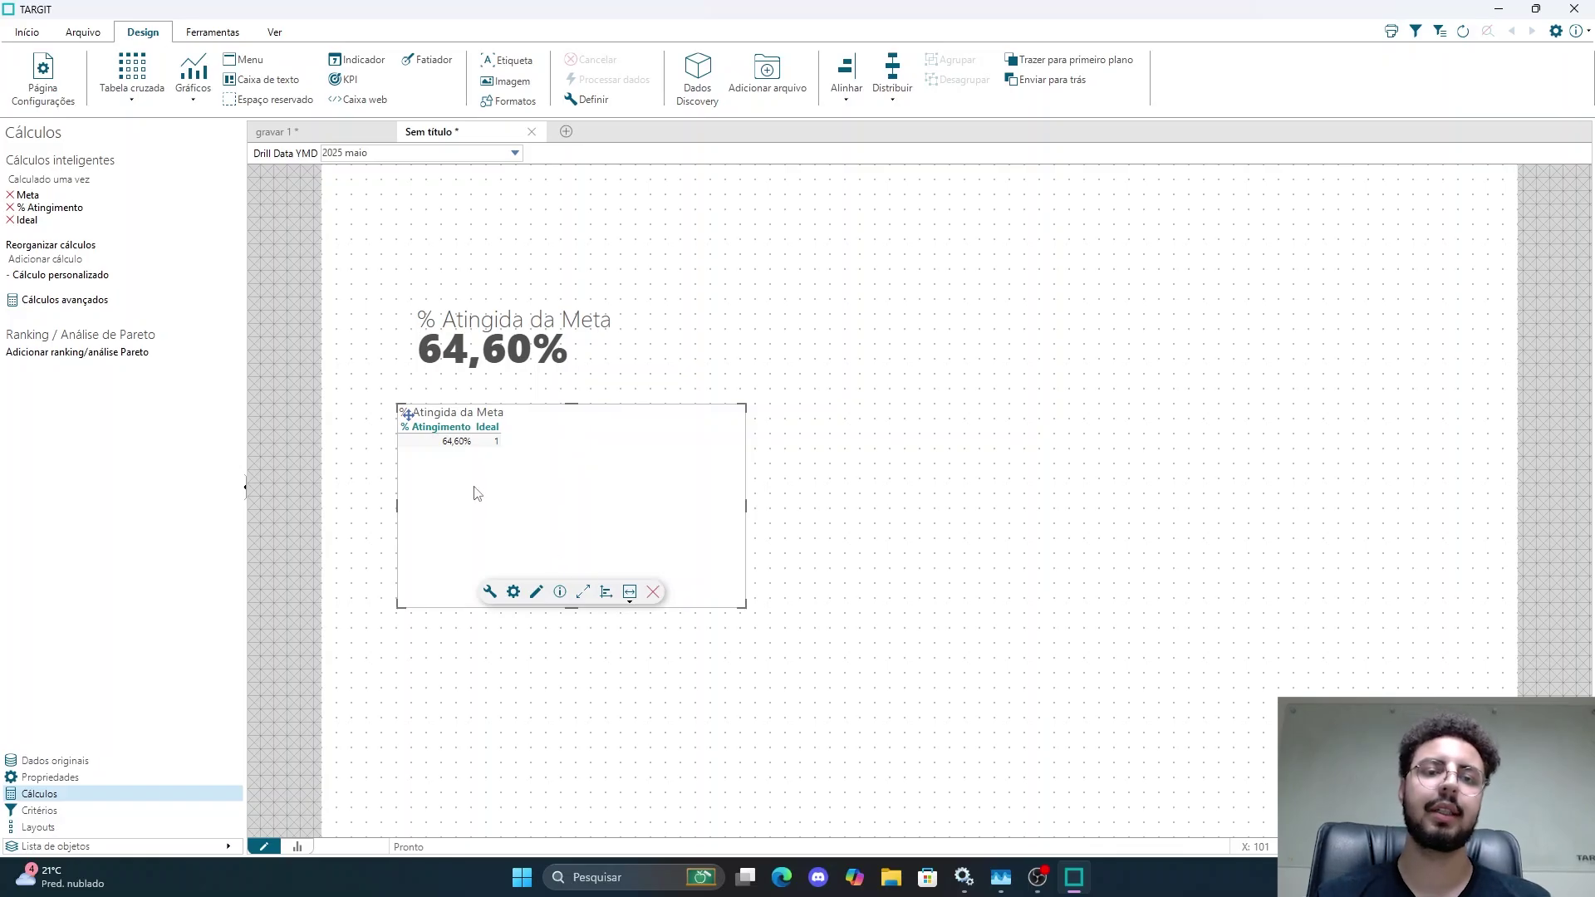
Step: Return the object to its bar chart view and clear the chart's title
{"action": "left_click", "coordinate": [629, 591]}
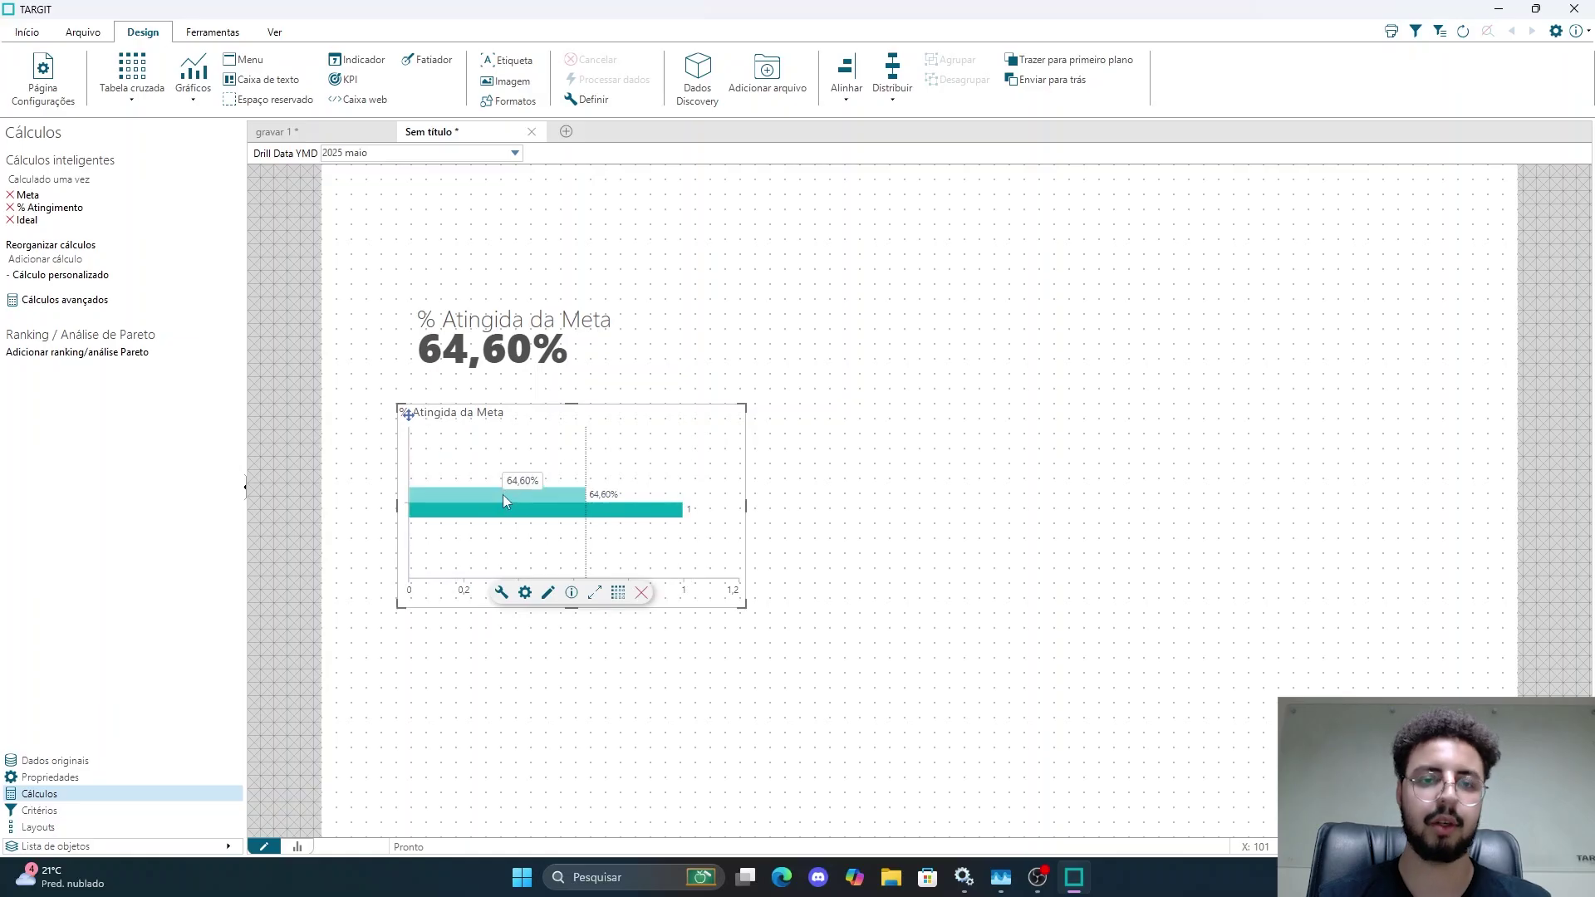
{"action": "left_click", "coordinate": [525, 599]}
{"action": "left_click", "coordinate": [350, 231]}
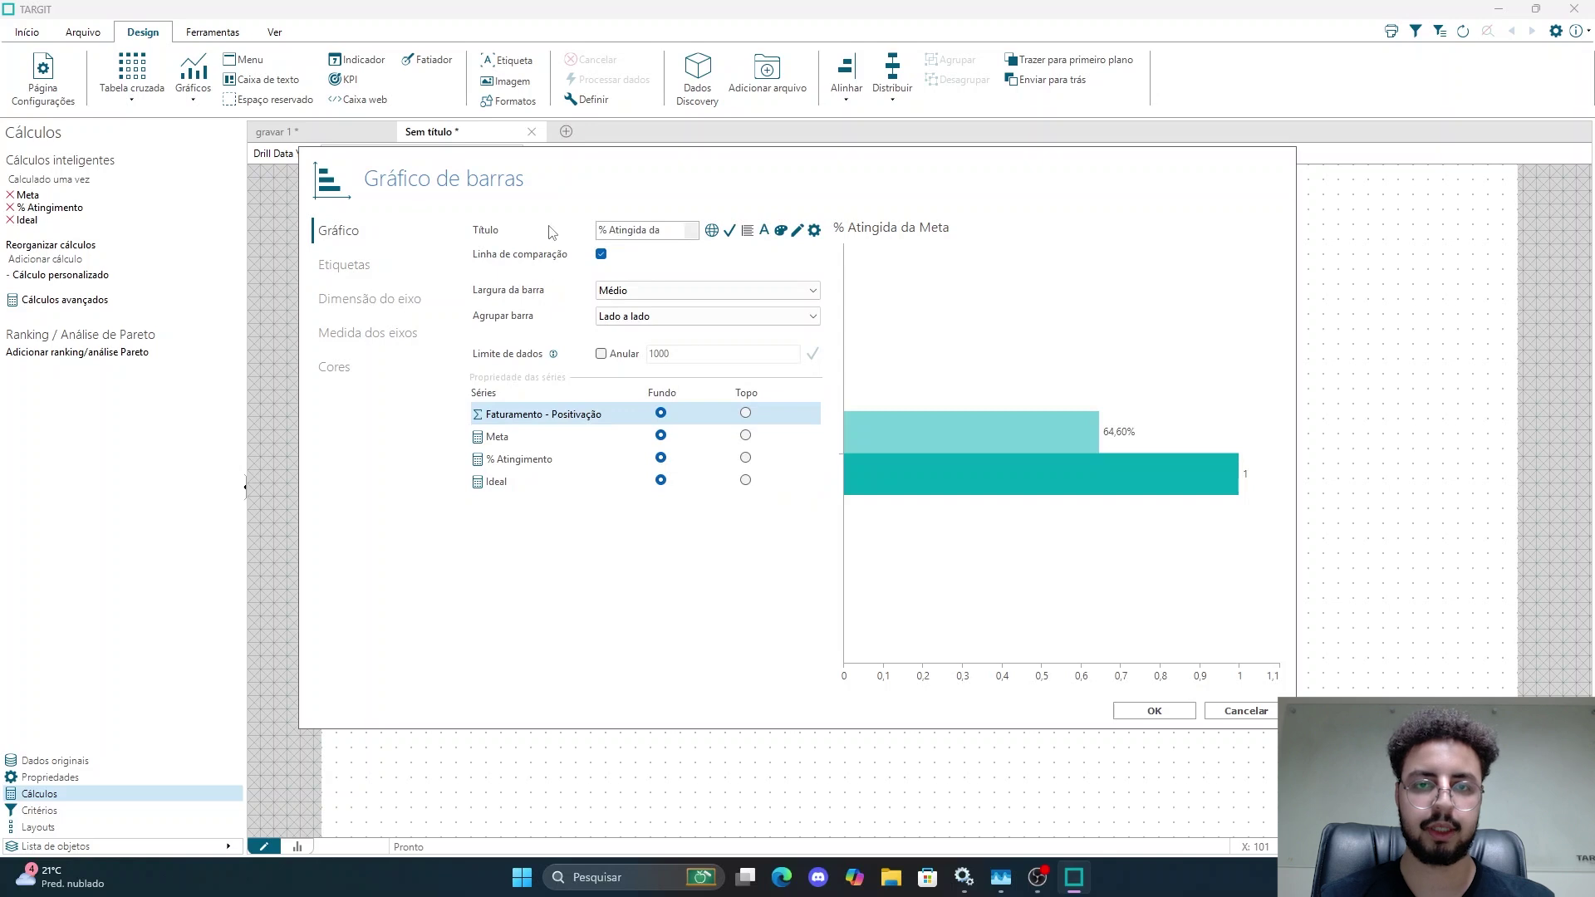
{"action": "triple_click", "coordinate": [636, 234]}
{"action": "key", "text": "BackSpace"}
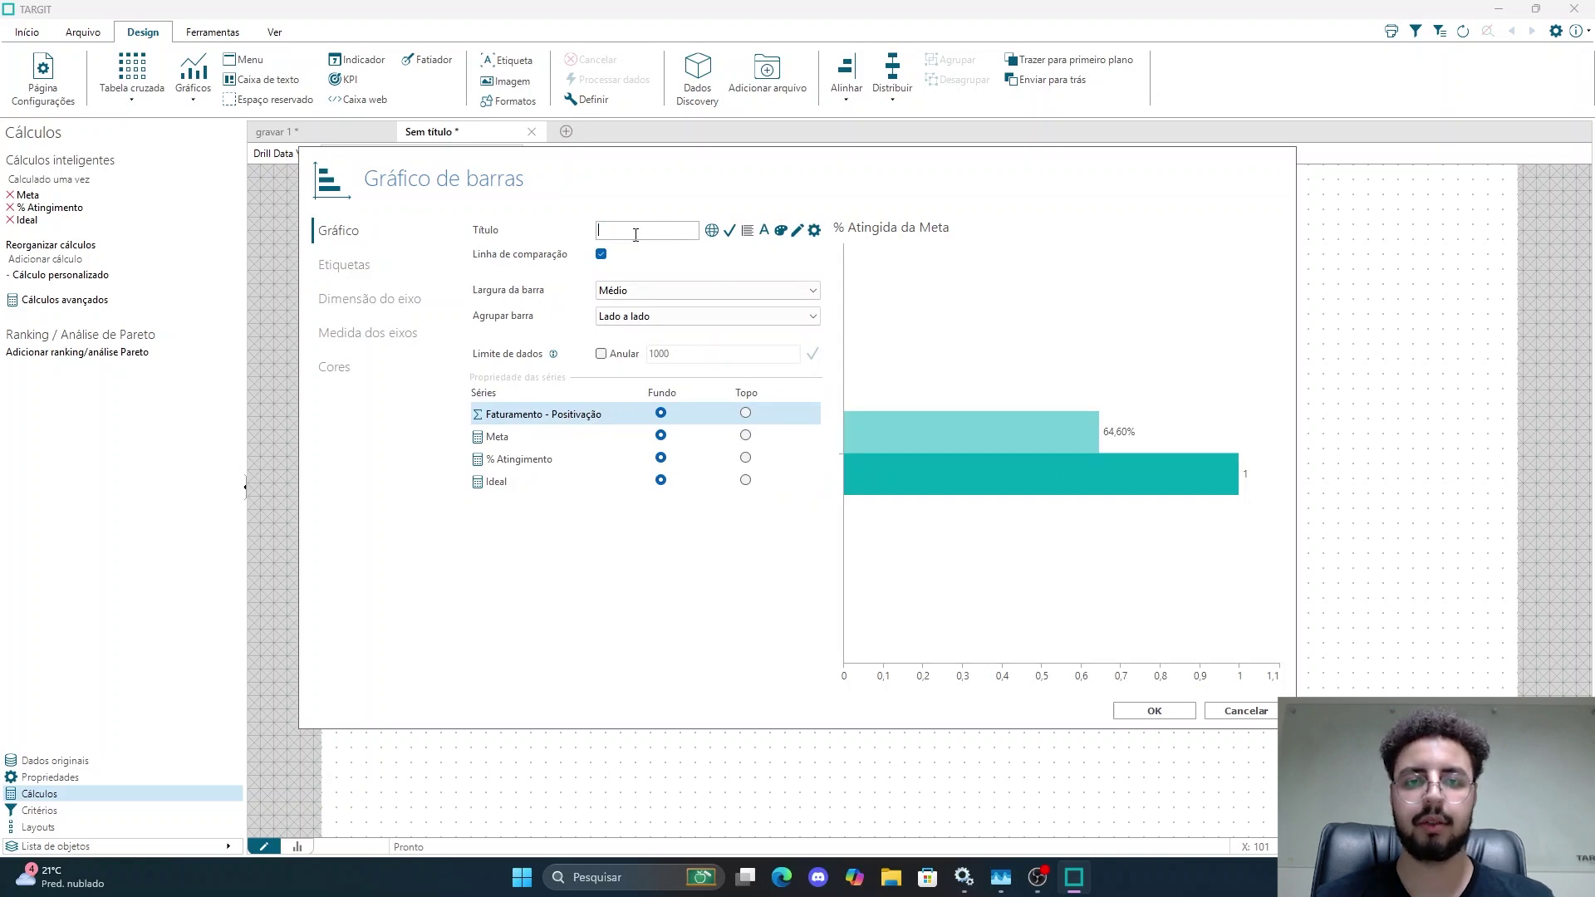
{"action": "left_click", "coordinate": [730, 230]}
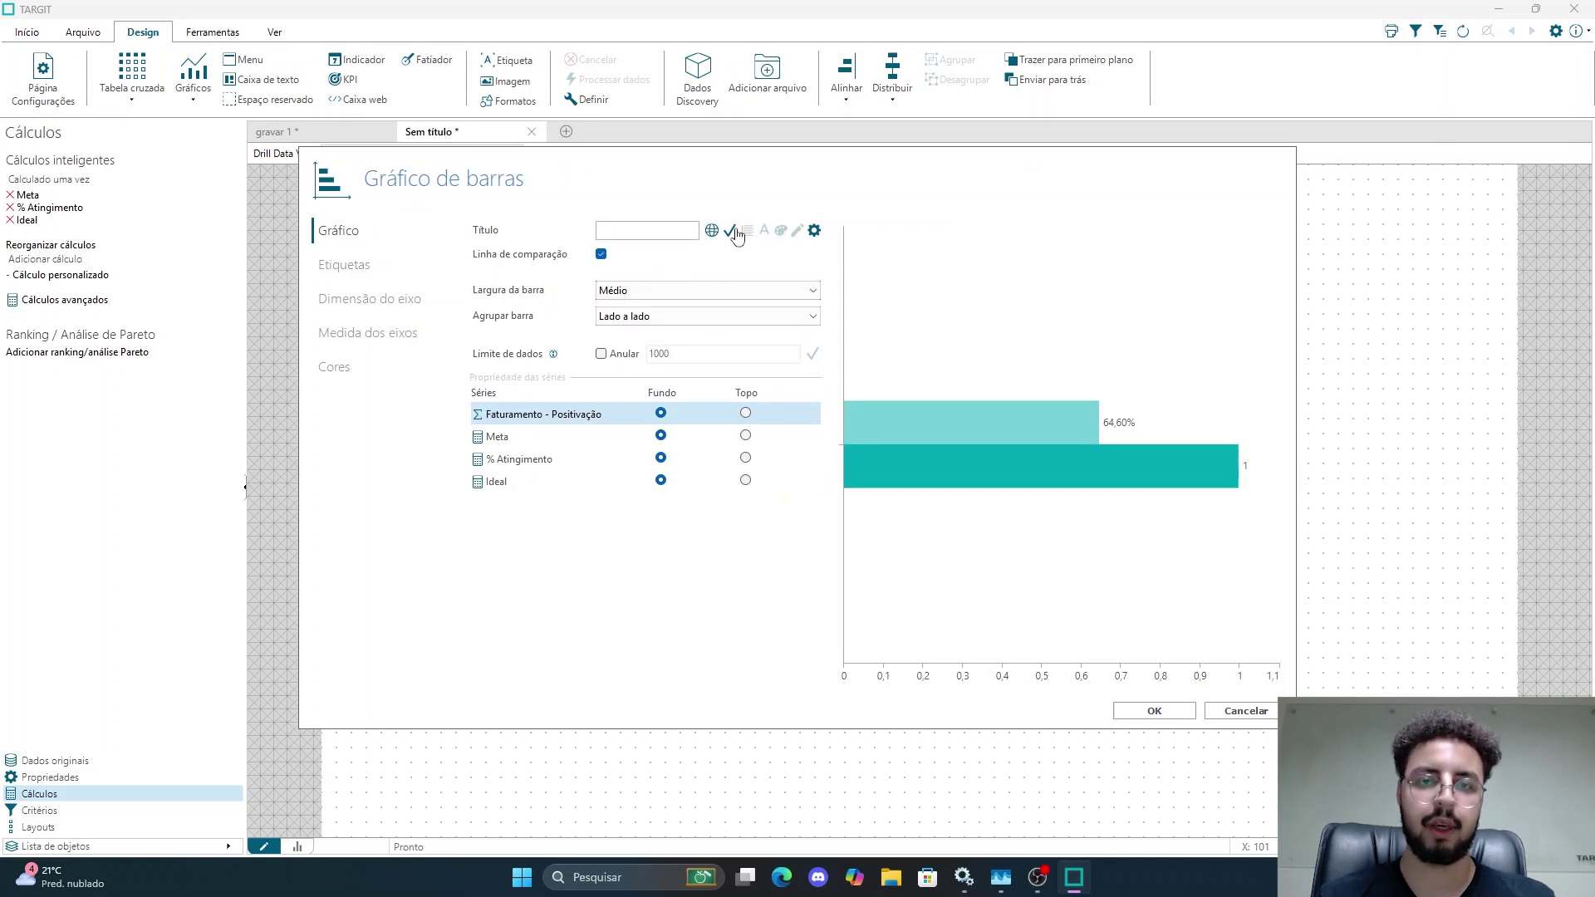
Step: Set the chart's bar width to Grande and its bar grouping to Voltar atrás, and apply the properties
{"action": "left_click", "coordinate": [728, 296]}
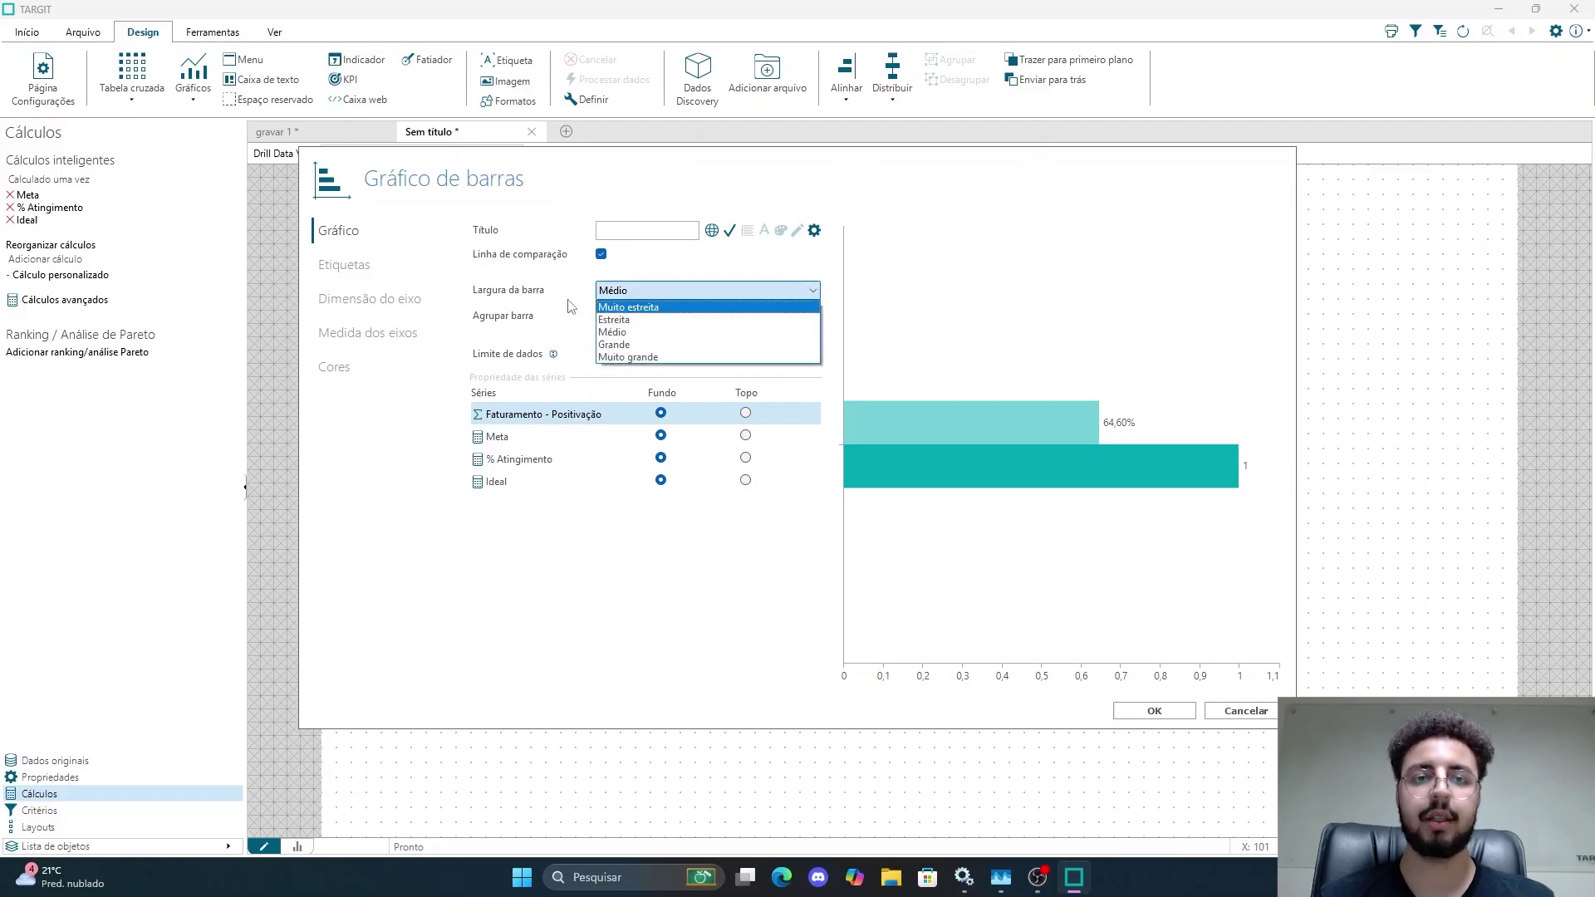
{"action": "left_click", "coordinate": [631, 344]}
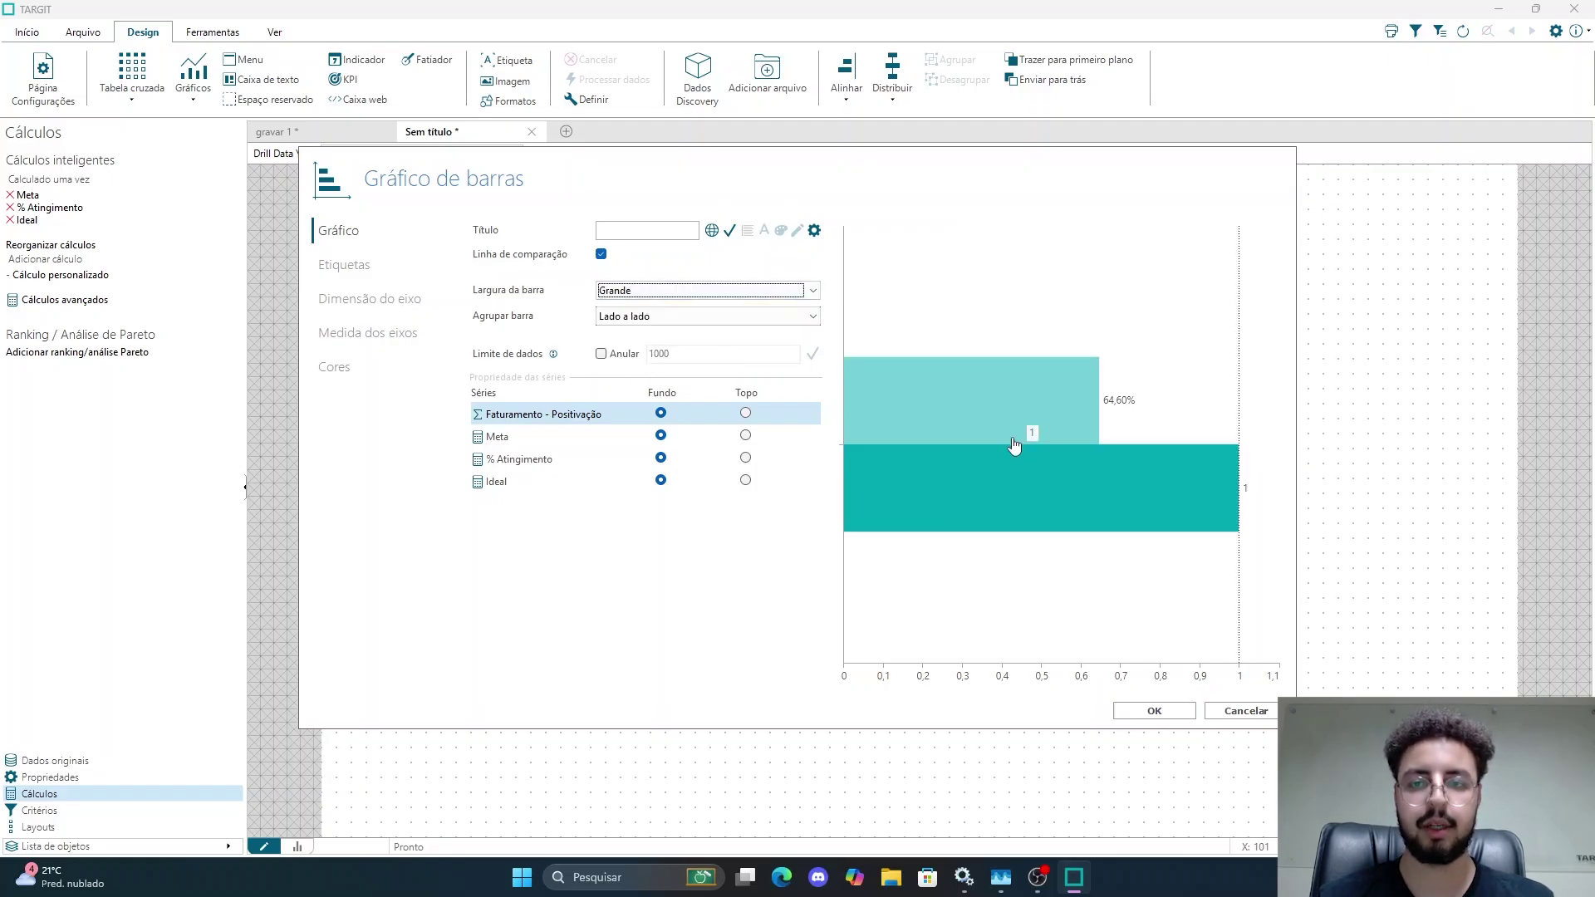
{"action": "left_click", "coordinate": [664, 324]}
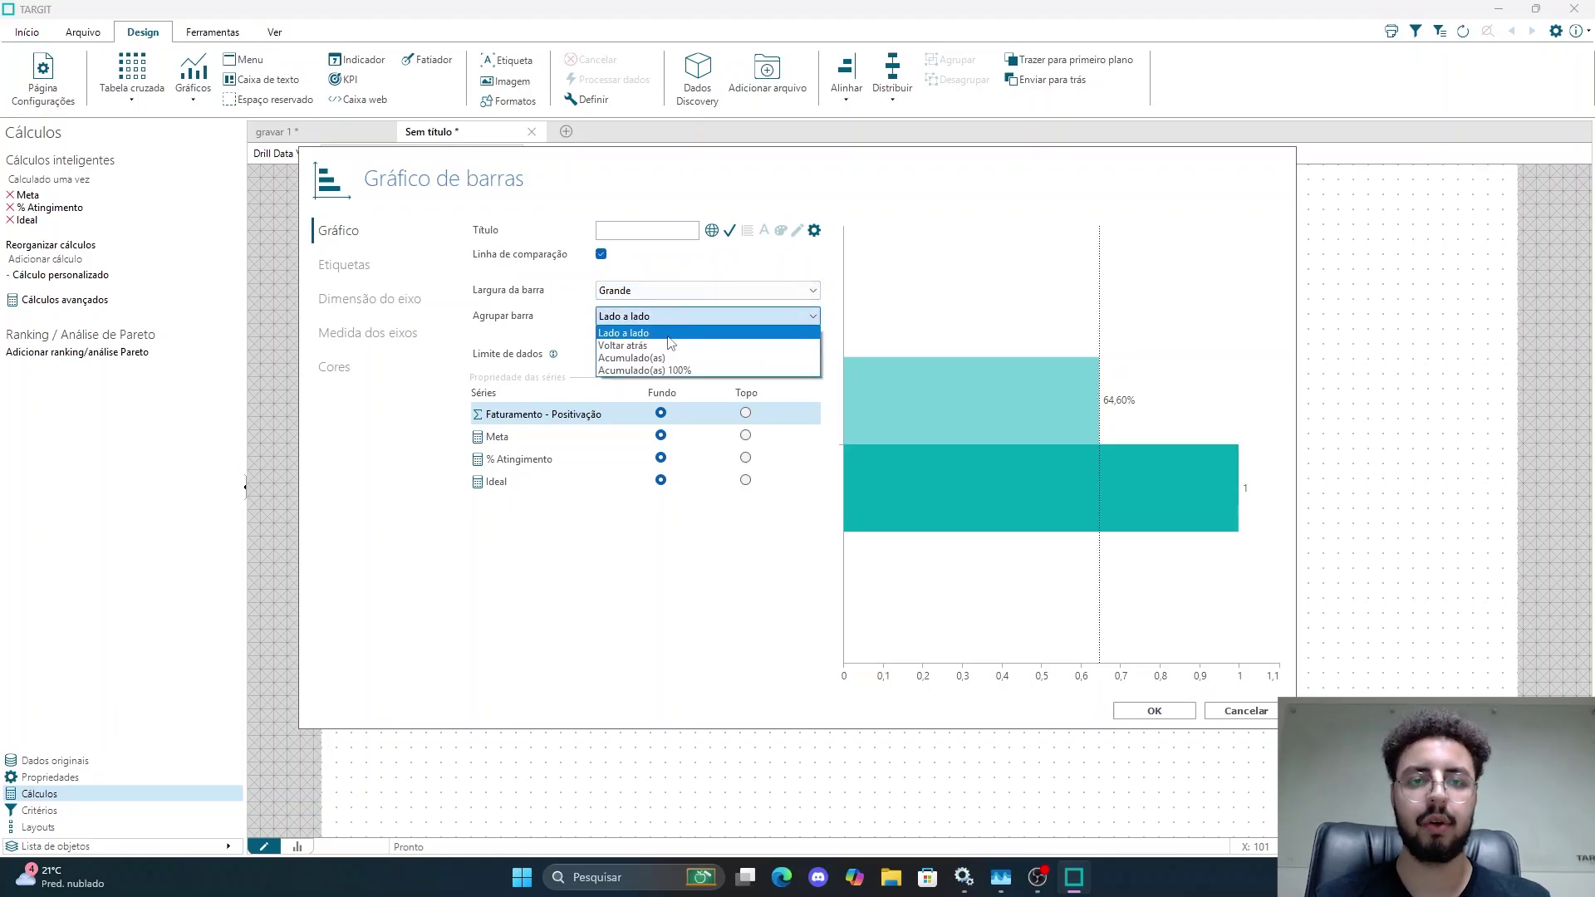
{"action": "left_click", "coordinate": [676, 358]}
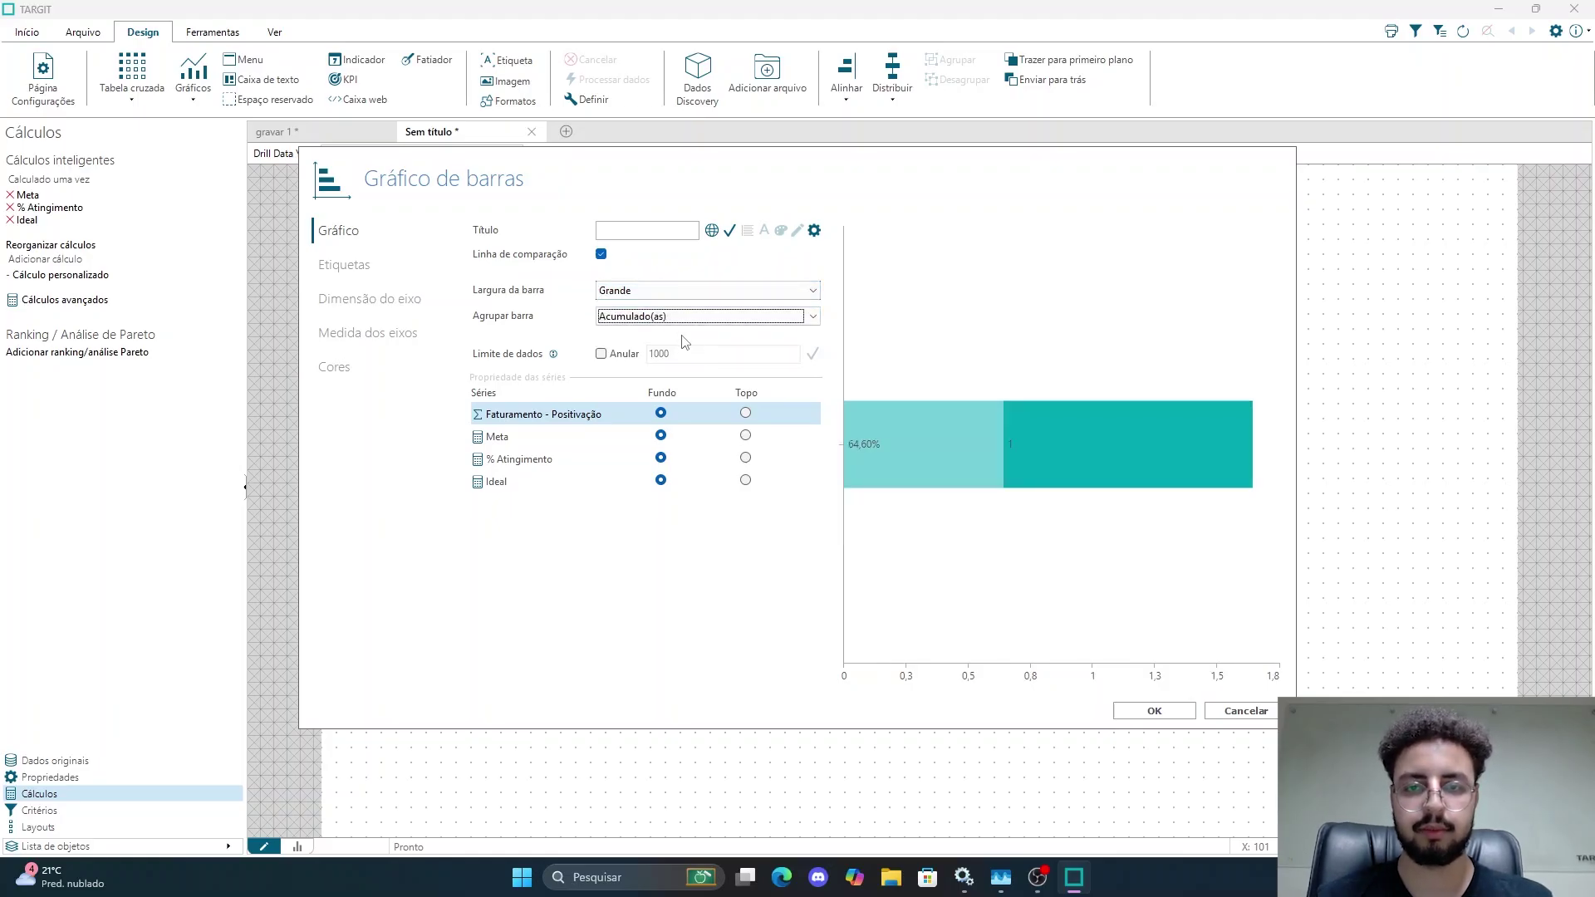
{"action": "left_click", "coordinate": [681, 317]}
{"action": "left_click", "coordinate": [661, 352]}
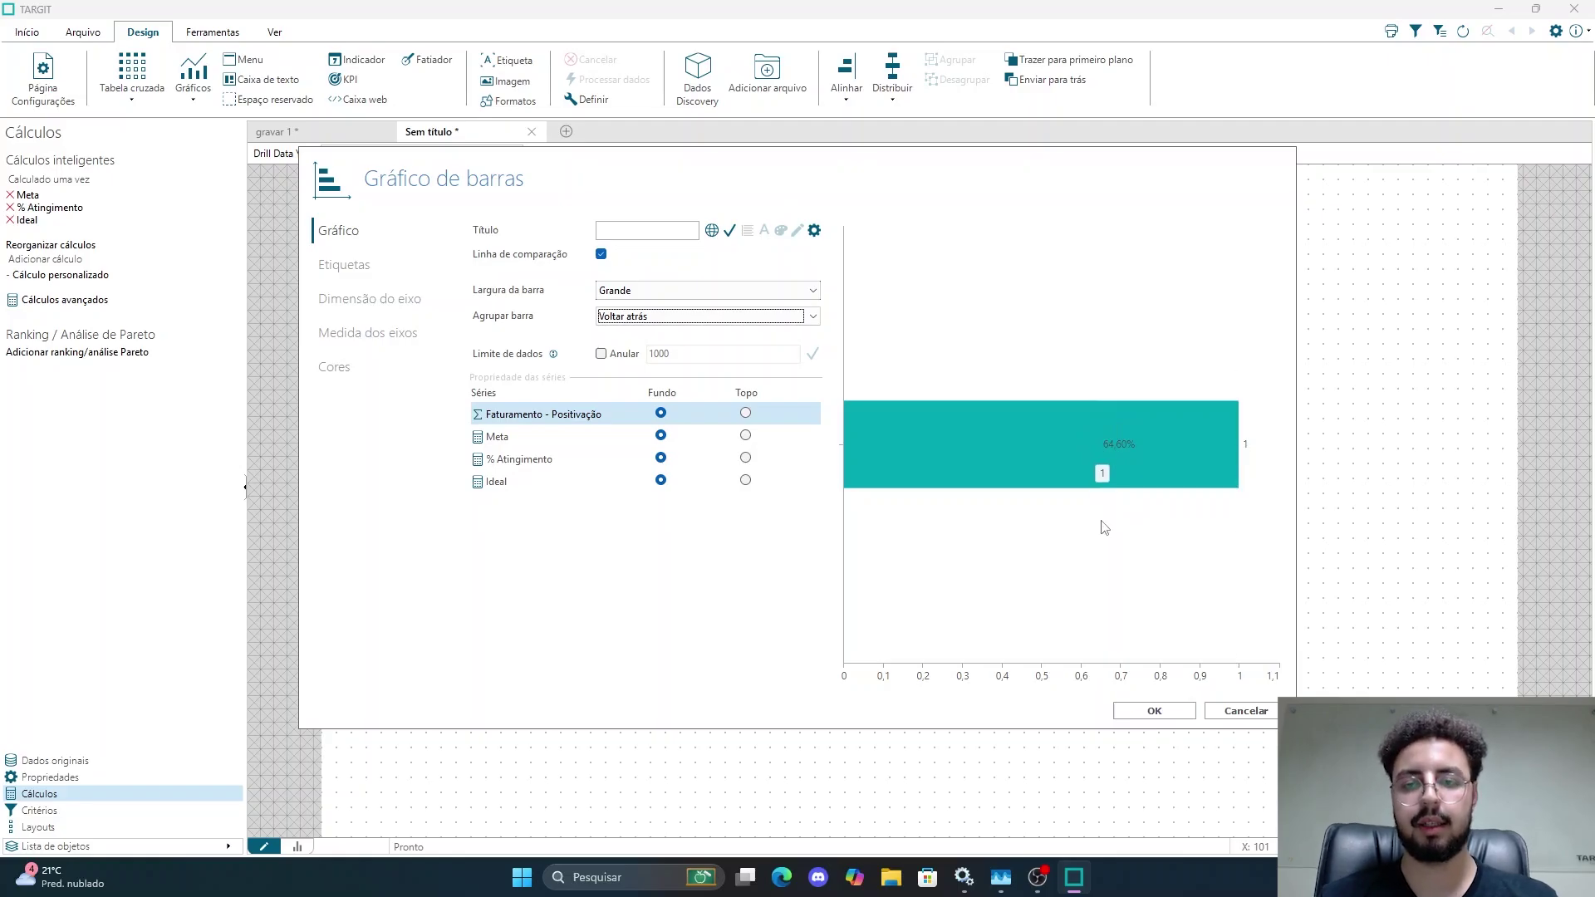
{"action": "left_click", "coordinate": [1155, 711]}
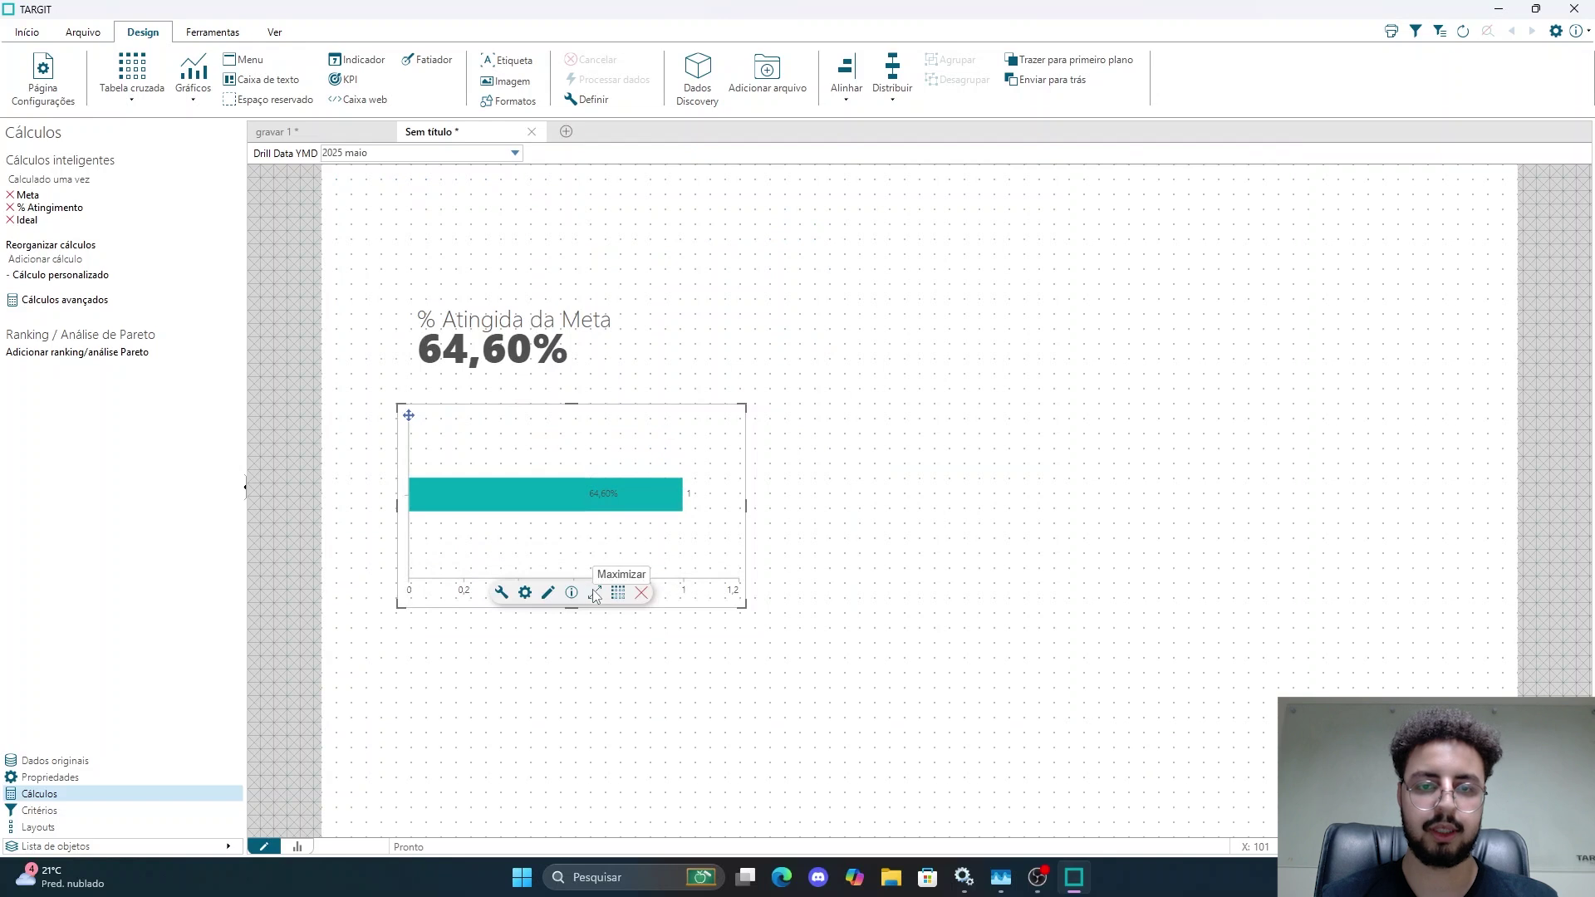
Step: Maximize the chart, reorder its data columns so Ideal comes before % Atingimento, and return to the chart view
{"action": "left_click", "coordinate": [595, 594]}
{"action": "left_click", "coordinate": [979, 835]}
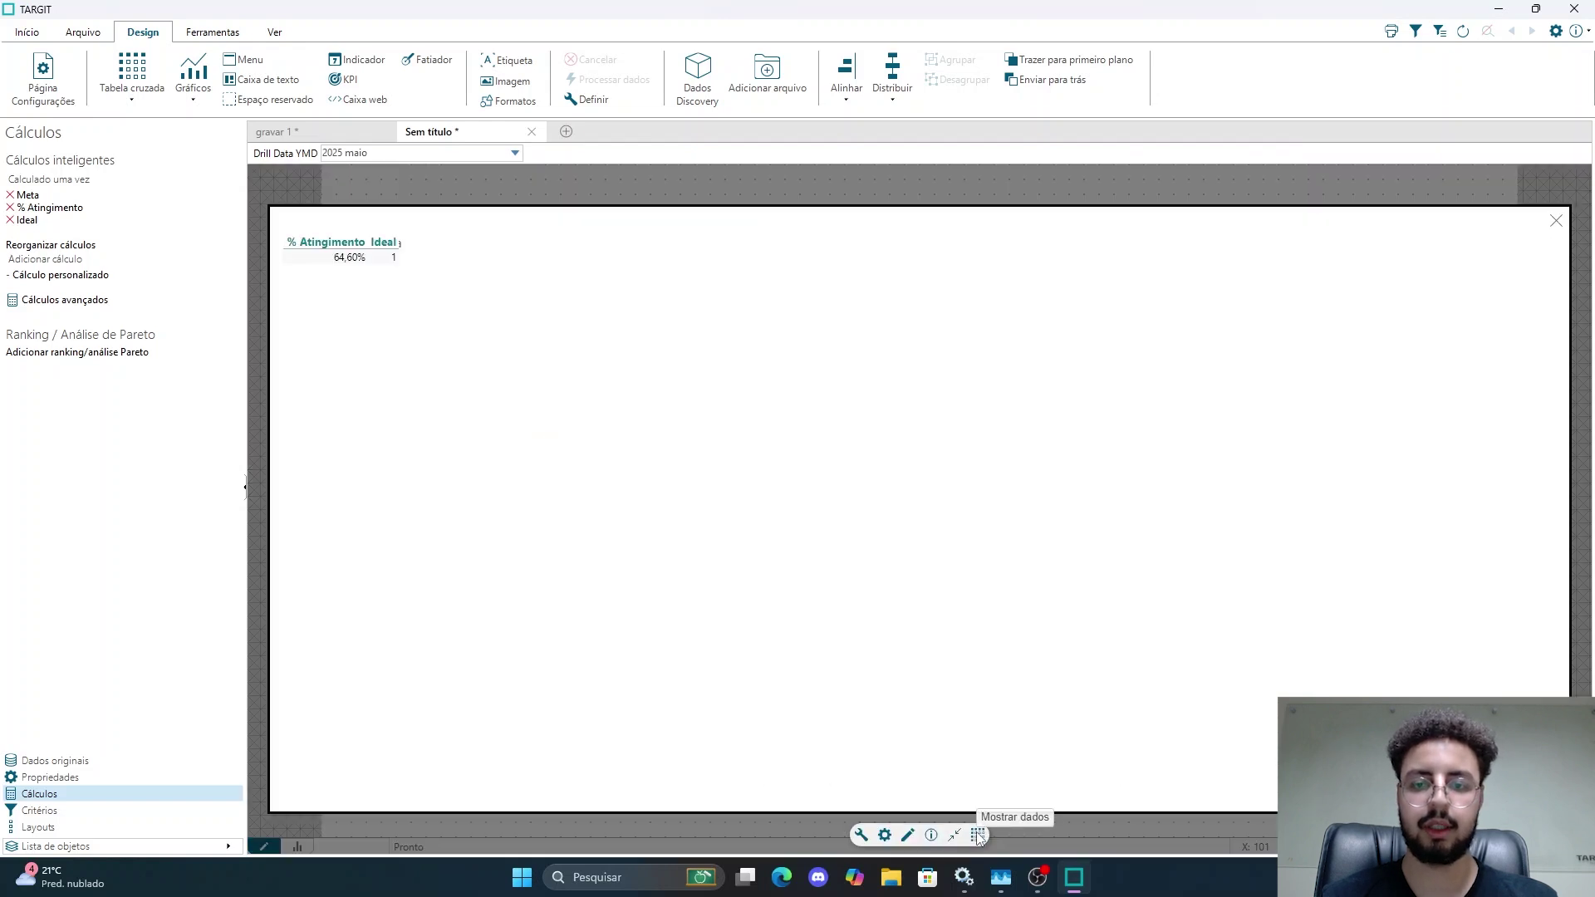
{"action": "mouse_move", "coordinate": [336, 250]}
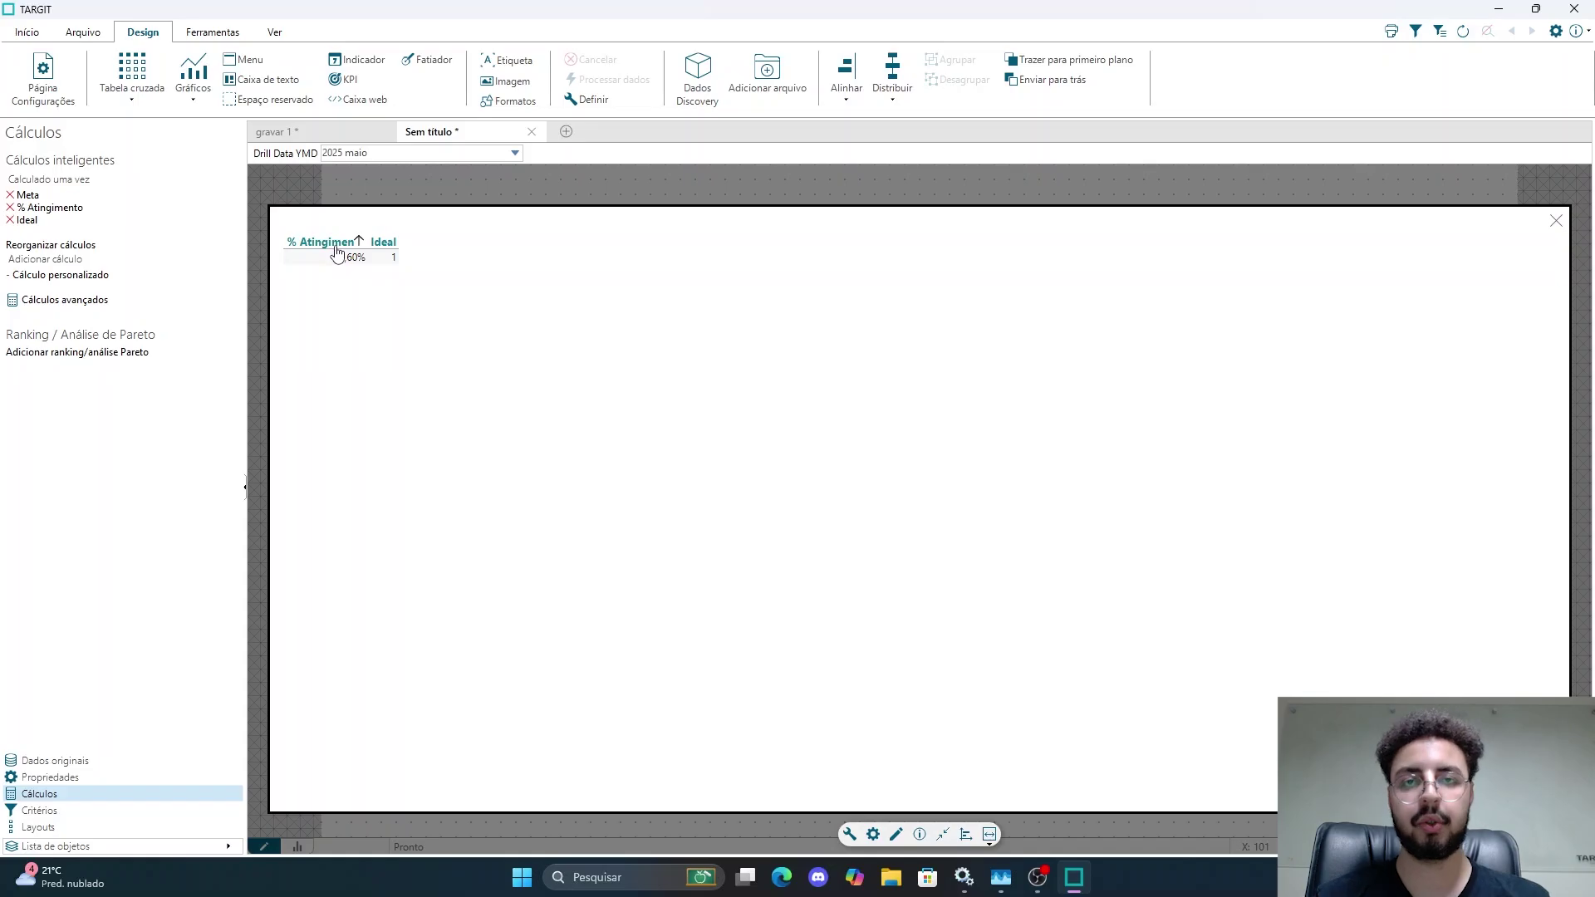
{"action": "mouse_move", "coordinate": [333, 253]}
{"action": "left_mouse_down"}
{"action": "mouse_move", "coordinate": [406, 251]}
{"action": "mouse_move", "coordinate": [303, 250]}
{"action": "left_mouse_up"}
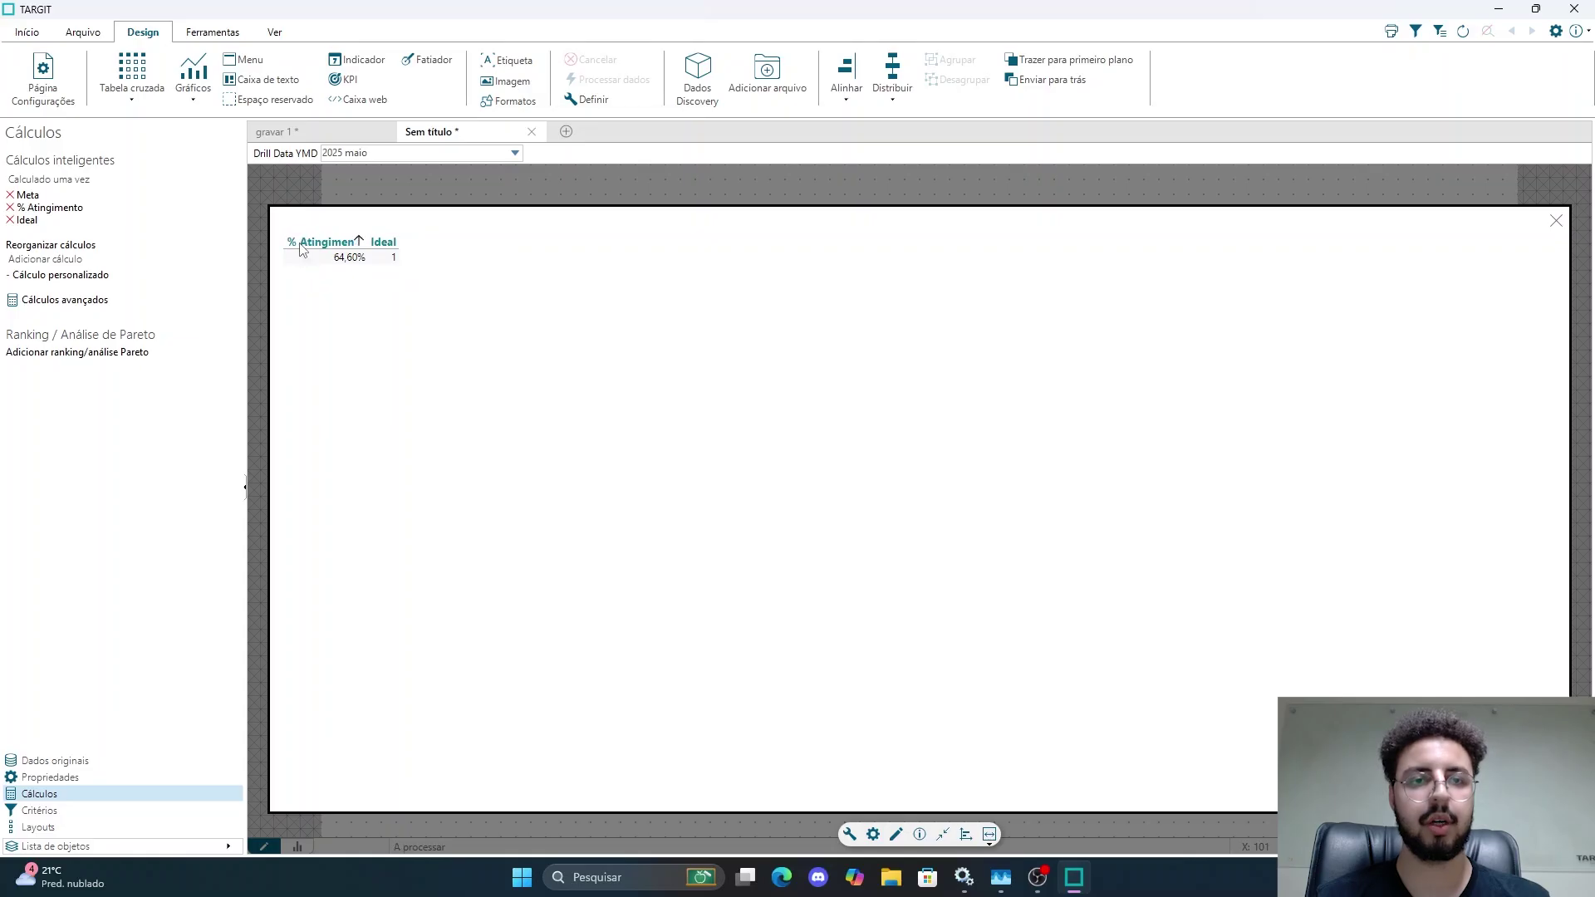
{"action": "left_click", "coordinate": [966, 835]}
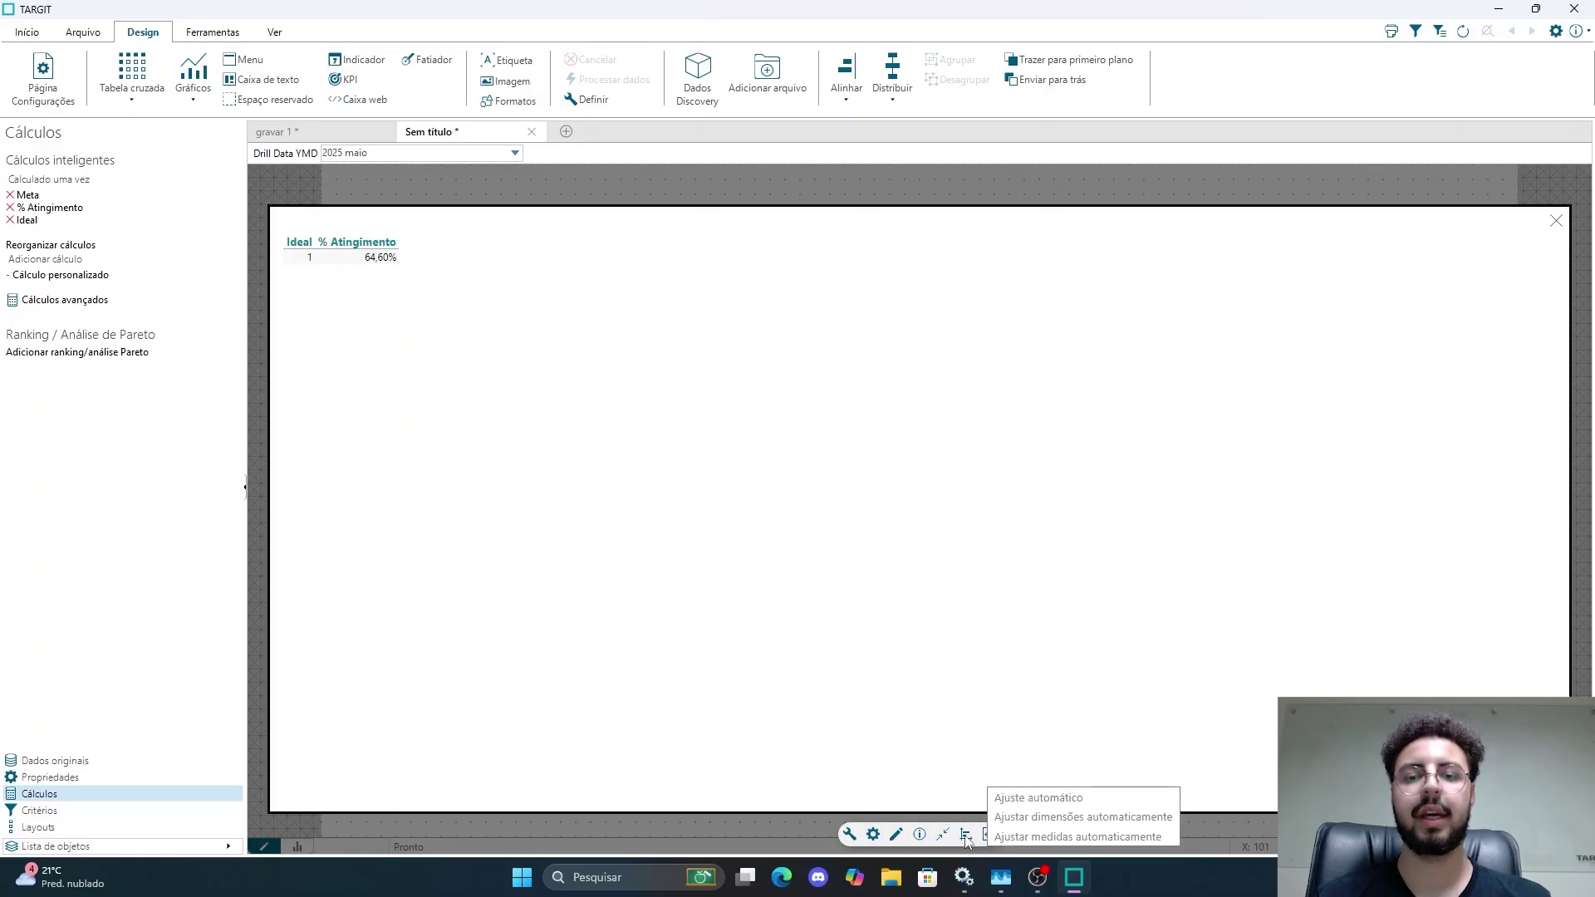
{"action": "left_click", "coordinate": [986, 835]}
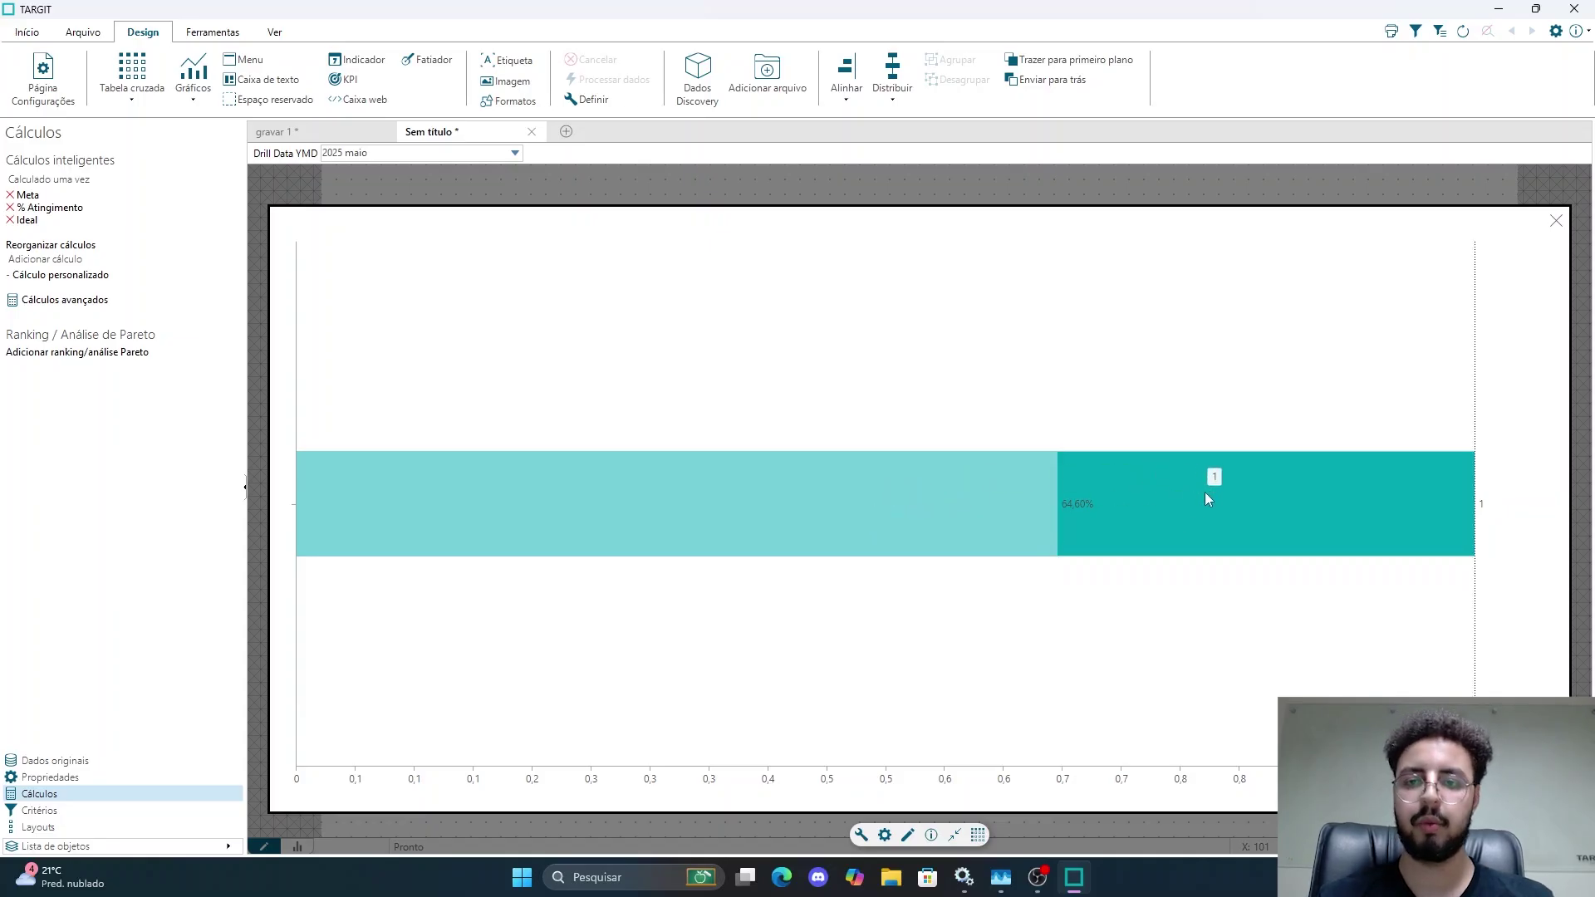
Step: Format the Ideal calculation's numbers as Percentagem
{"action": "left_click", "coordinate": [82, 777]}
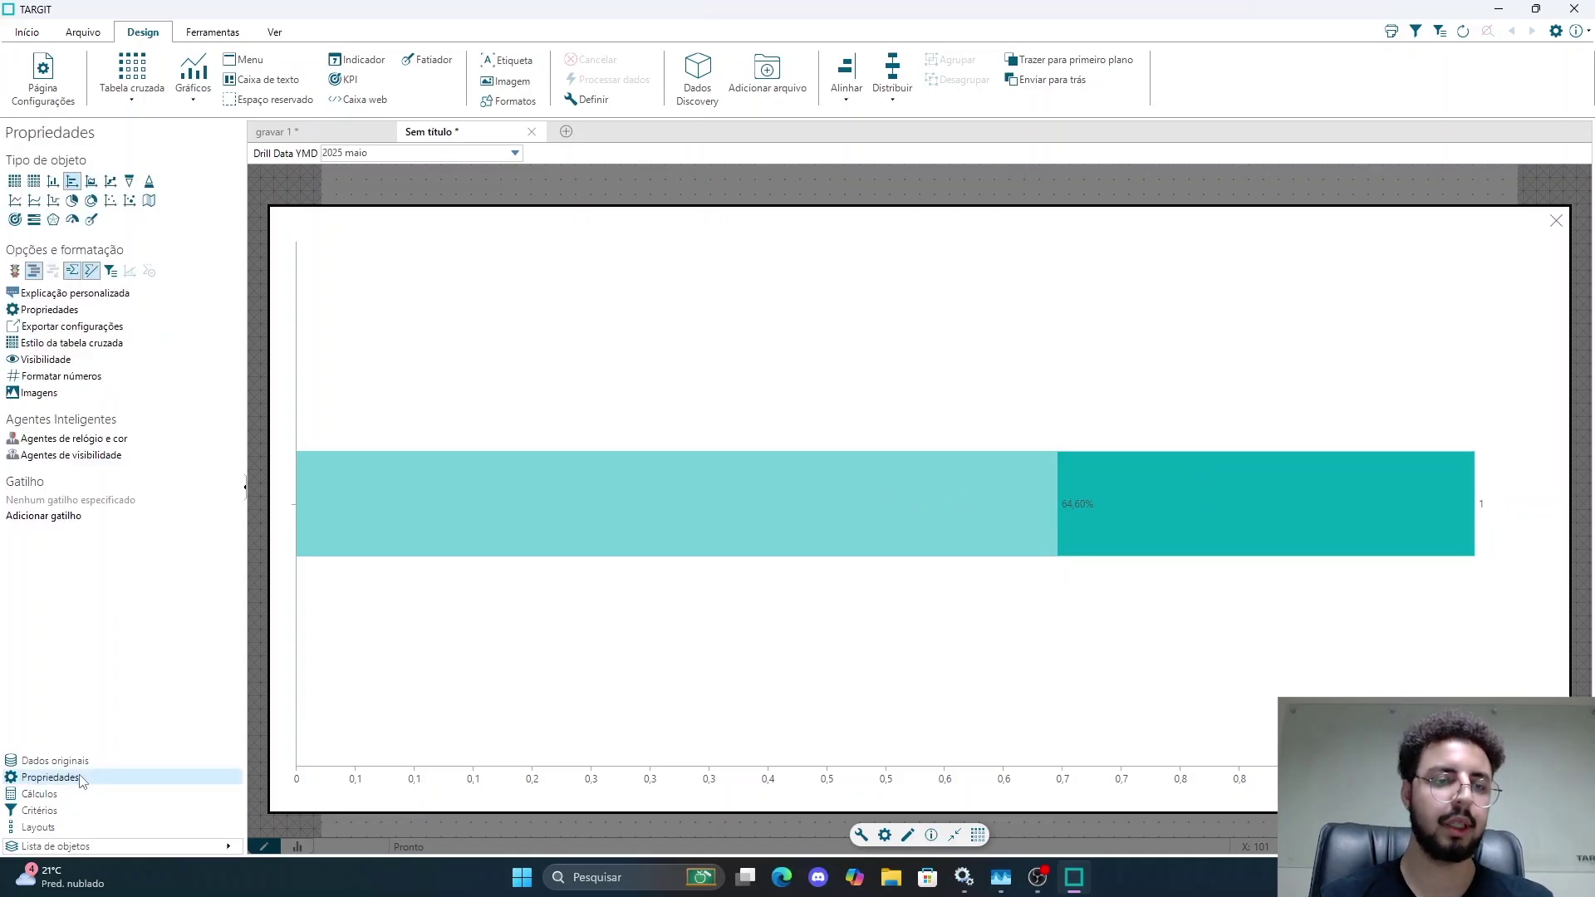
{"action": "left_click", "coordinate": [81, 378]}
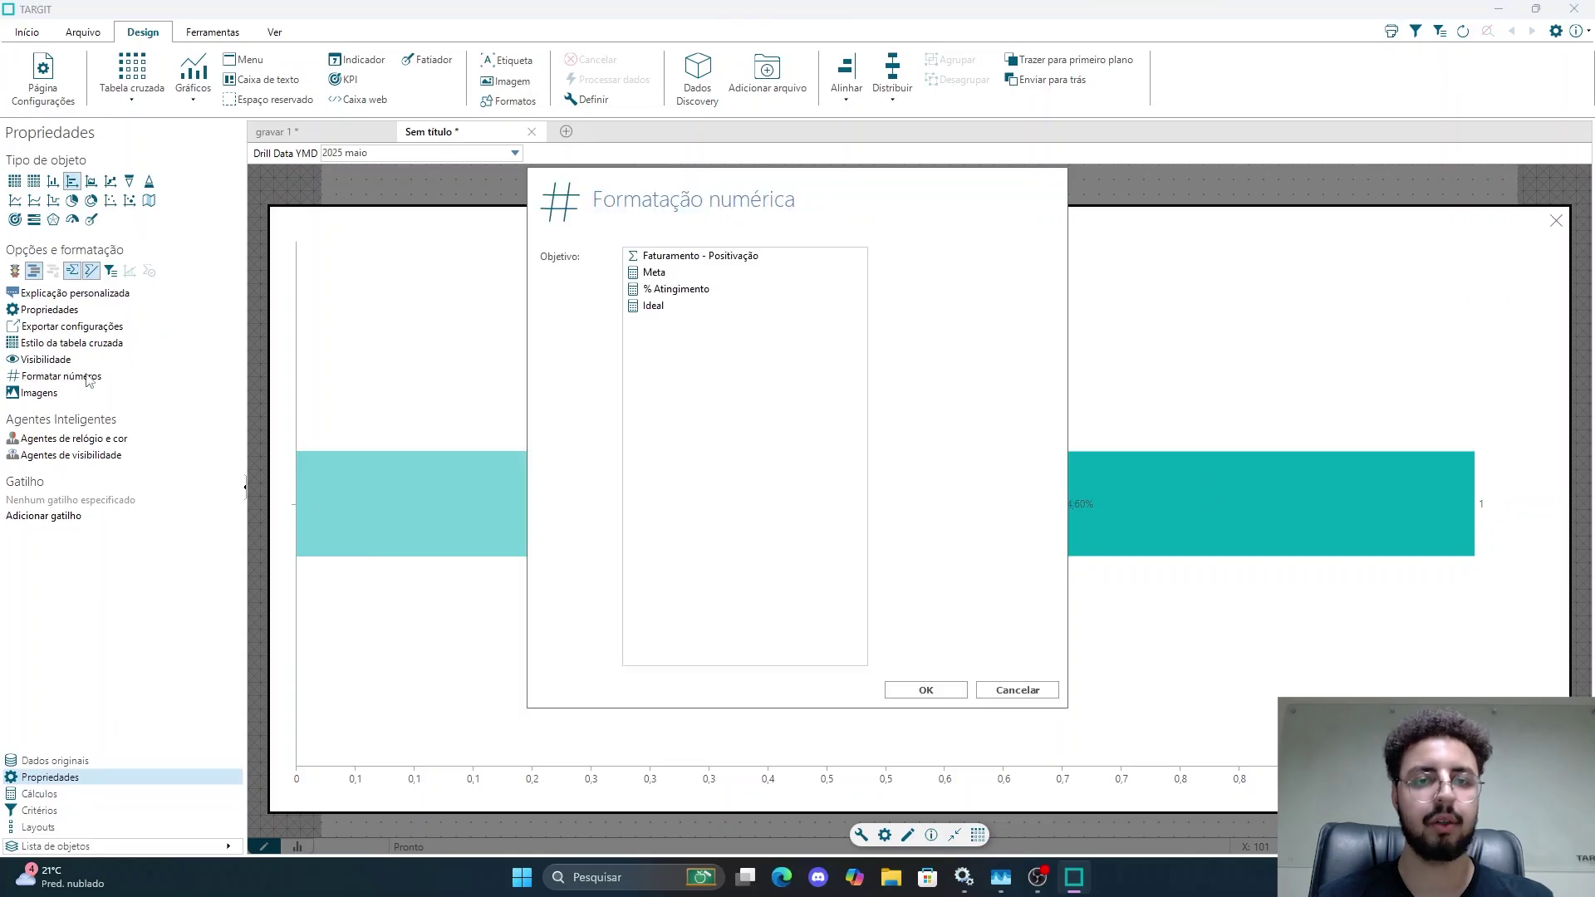
{"action": "left_click", "coordinate": [654, 306]}
{"action": "left_click", "coordinate": [677, 362]}
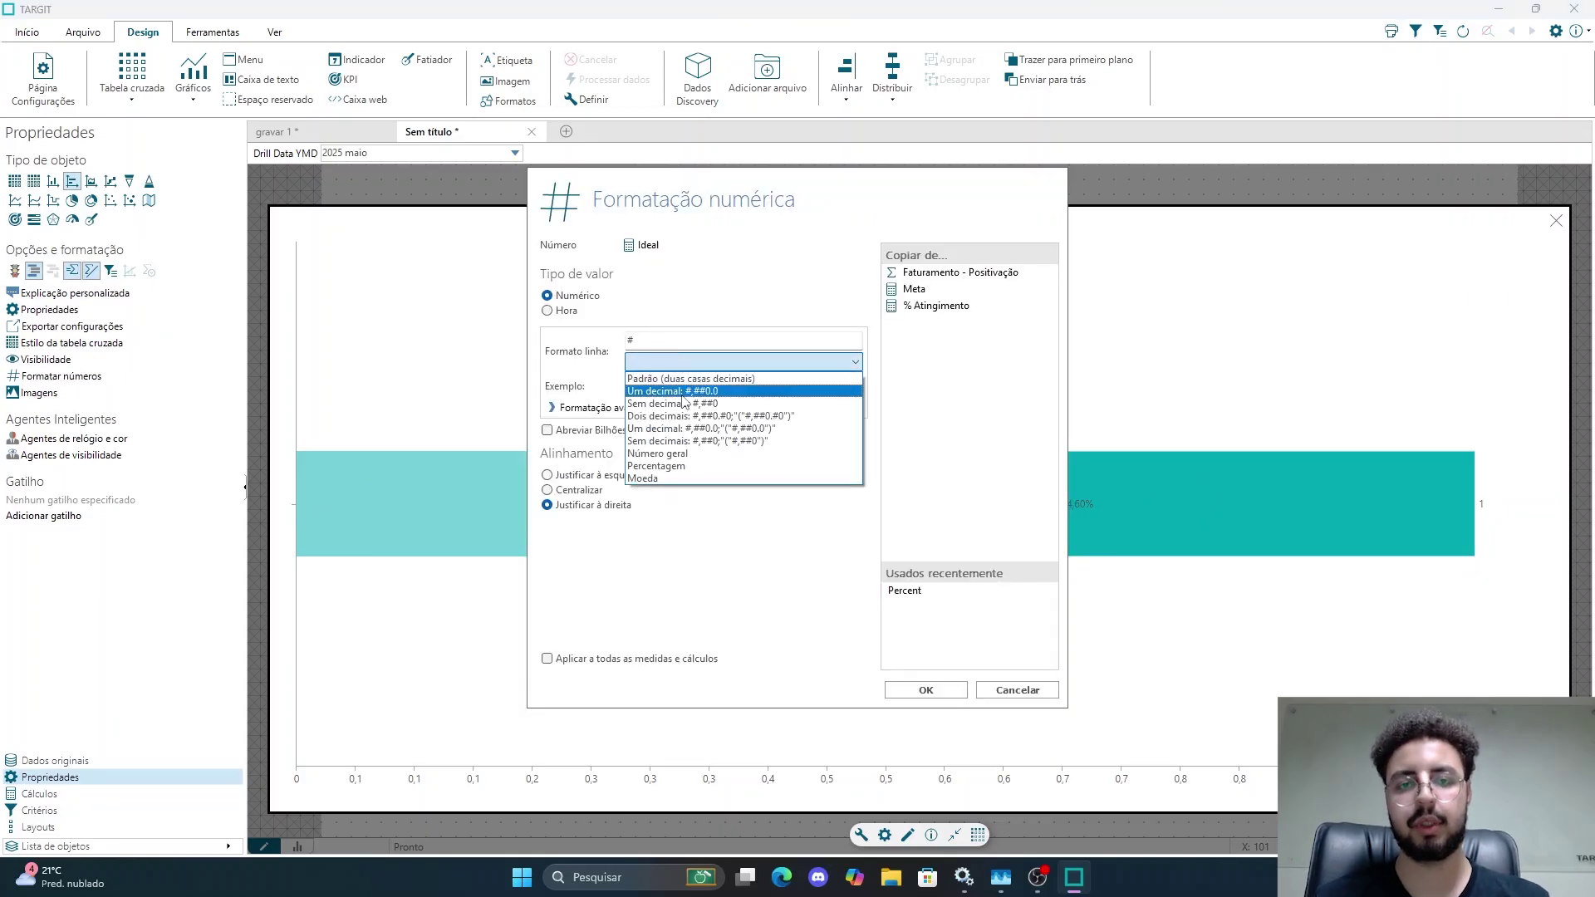
{"action": "left_click", "coordinate": [690, 466]}
{"action": "left_click", "coordinate": [910, 689]}
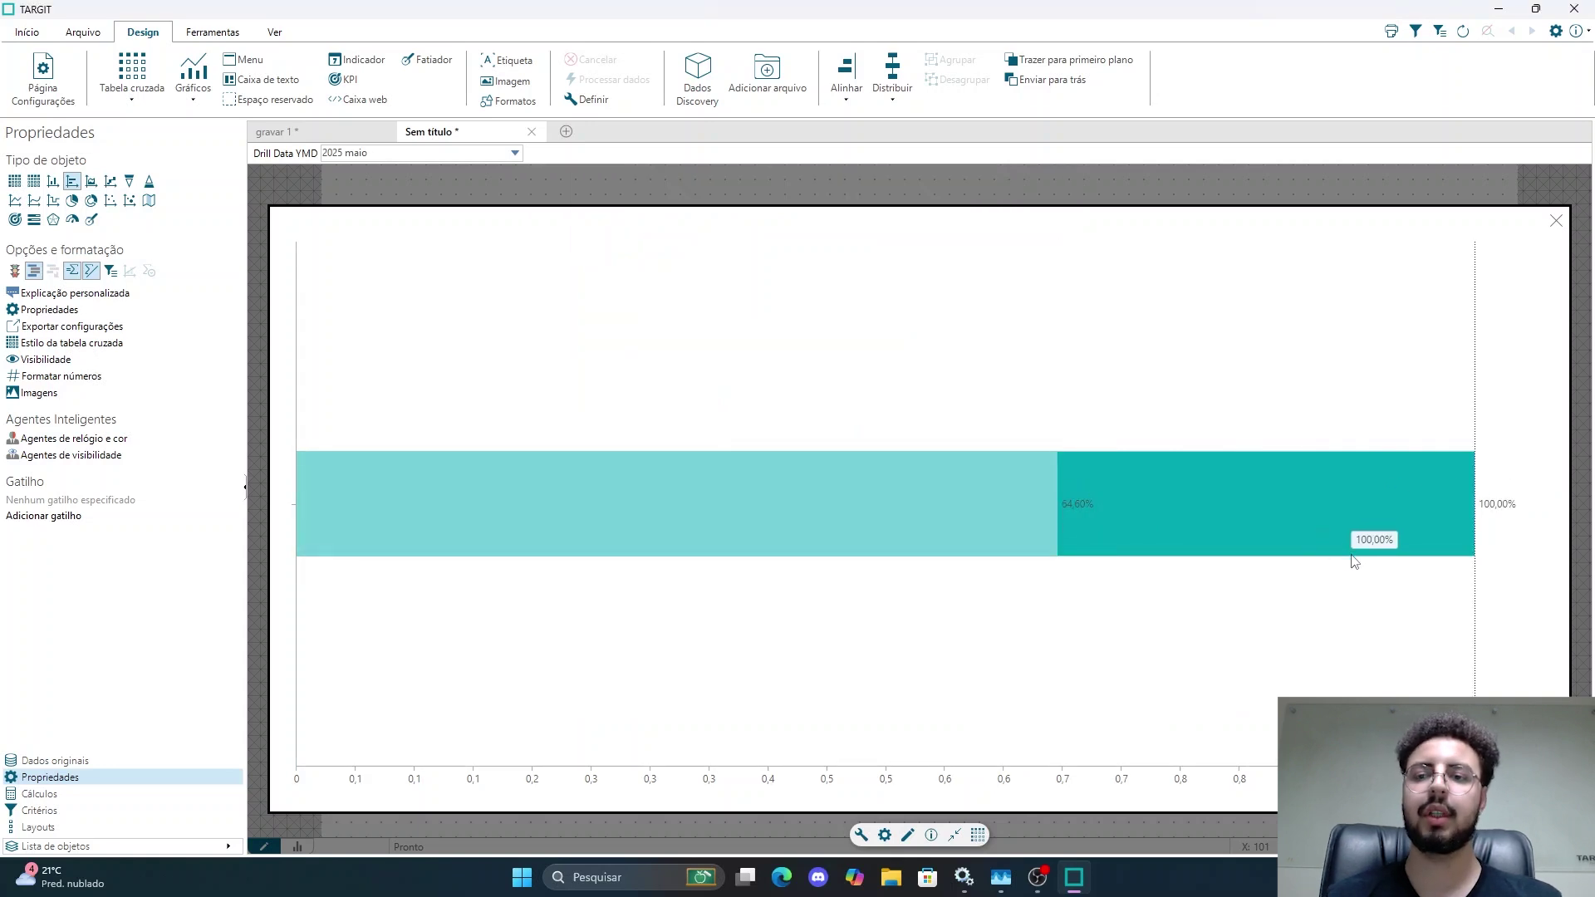
Step: Review the bar chart's data label settings and set its dimension axis labels to Não apresentar
{"action": "left_click", "coordinate": [885, 836]}
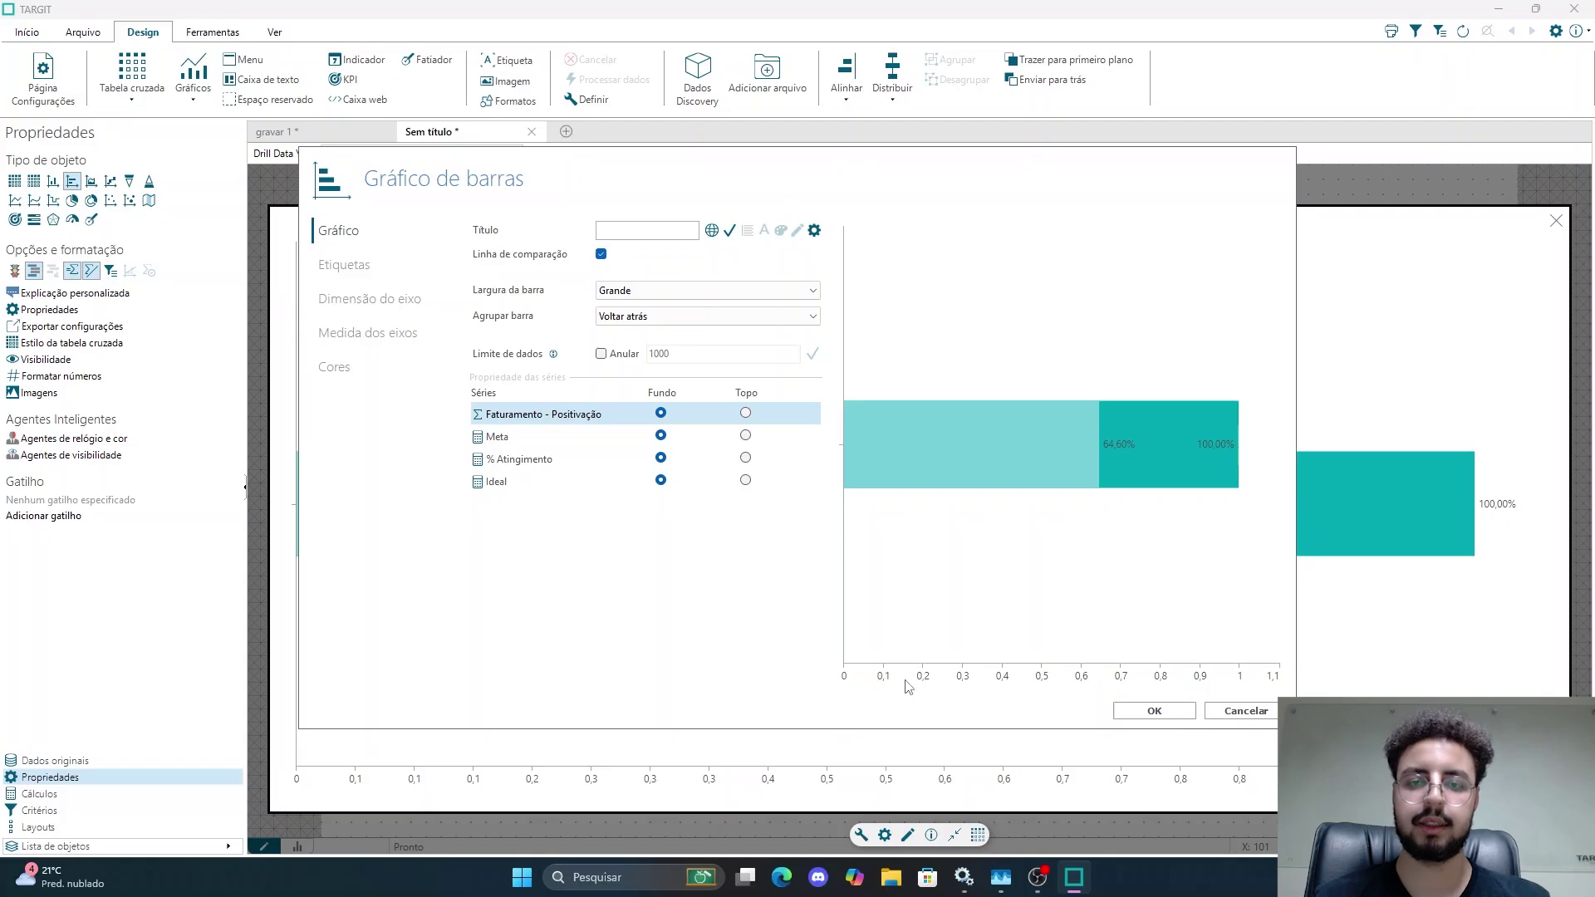
{"action": "left_click", "coordinate": [348, 265]}
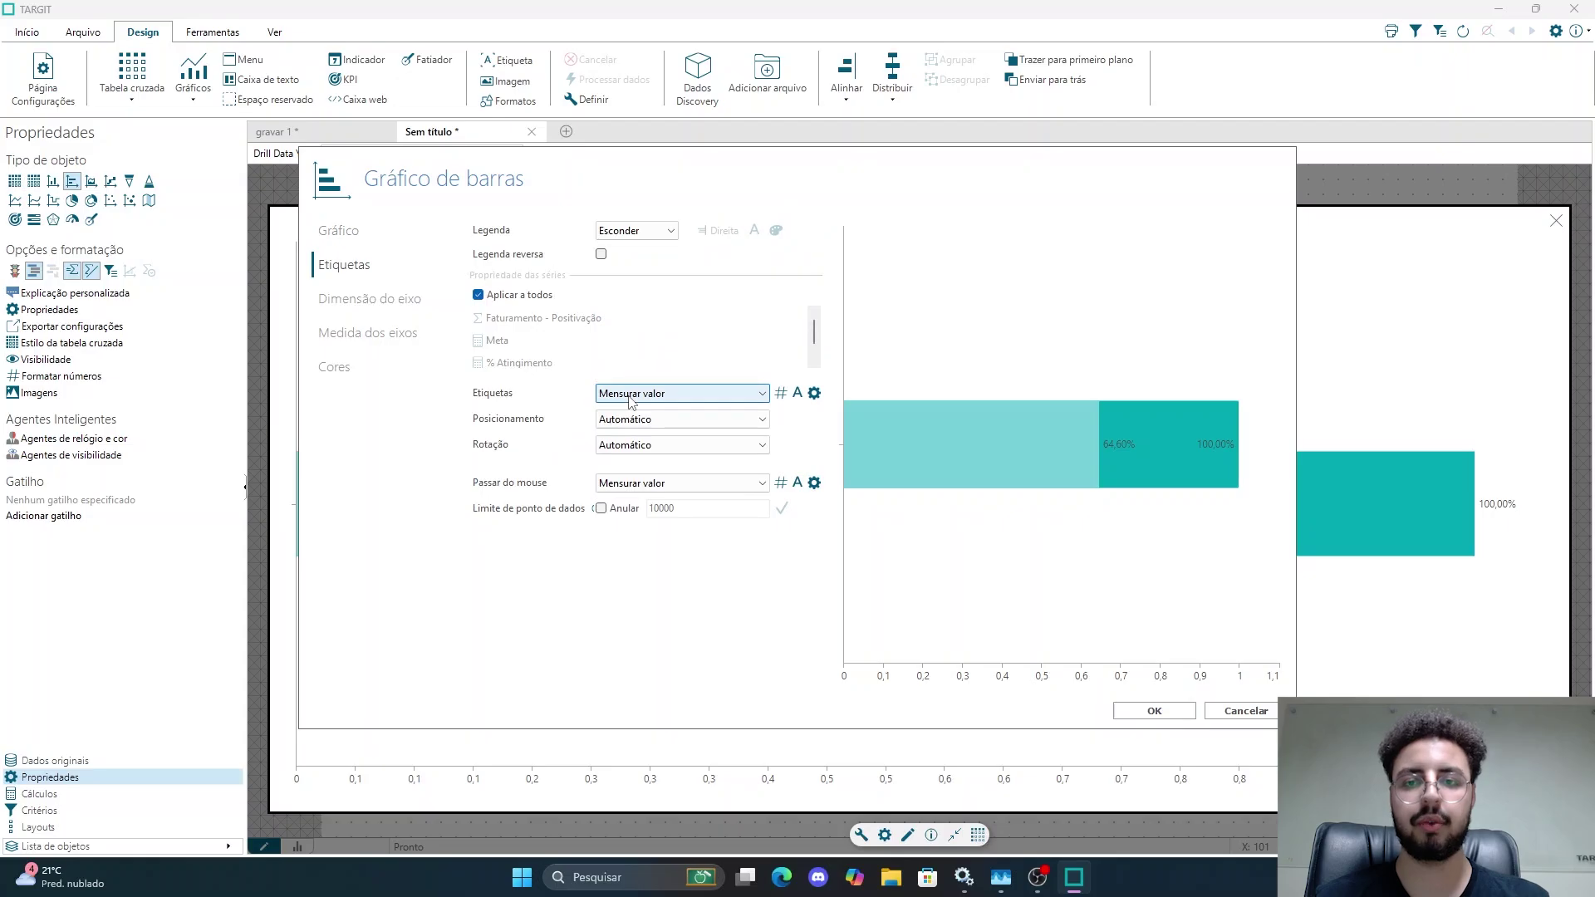
{"action": "mouse_move", "coordinate": [1049, 440]}
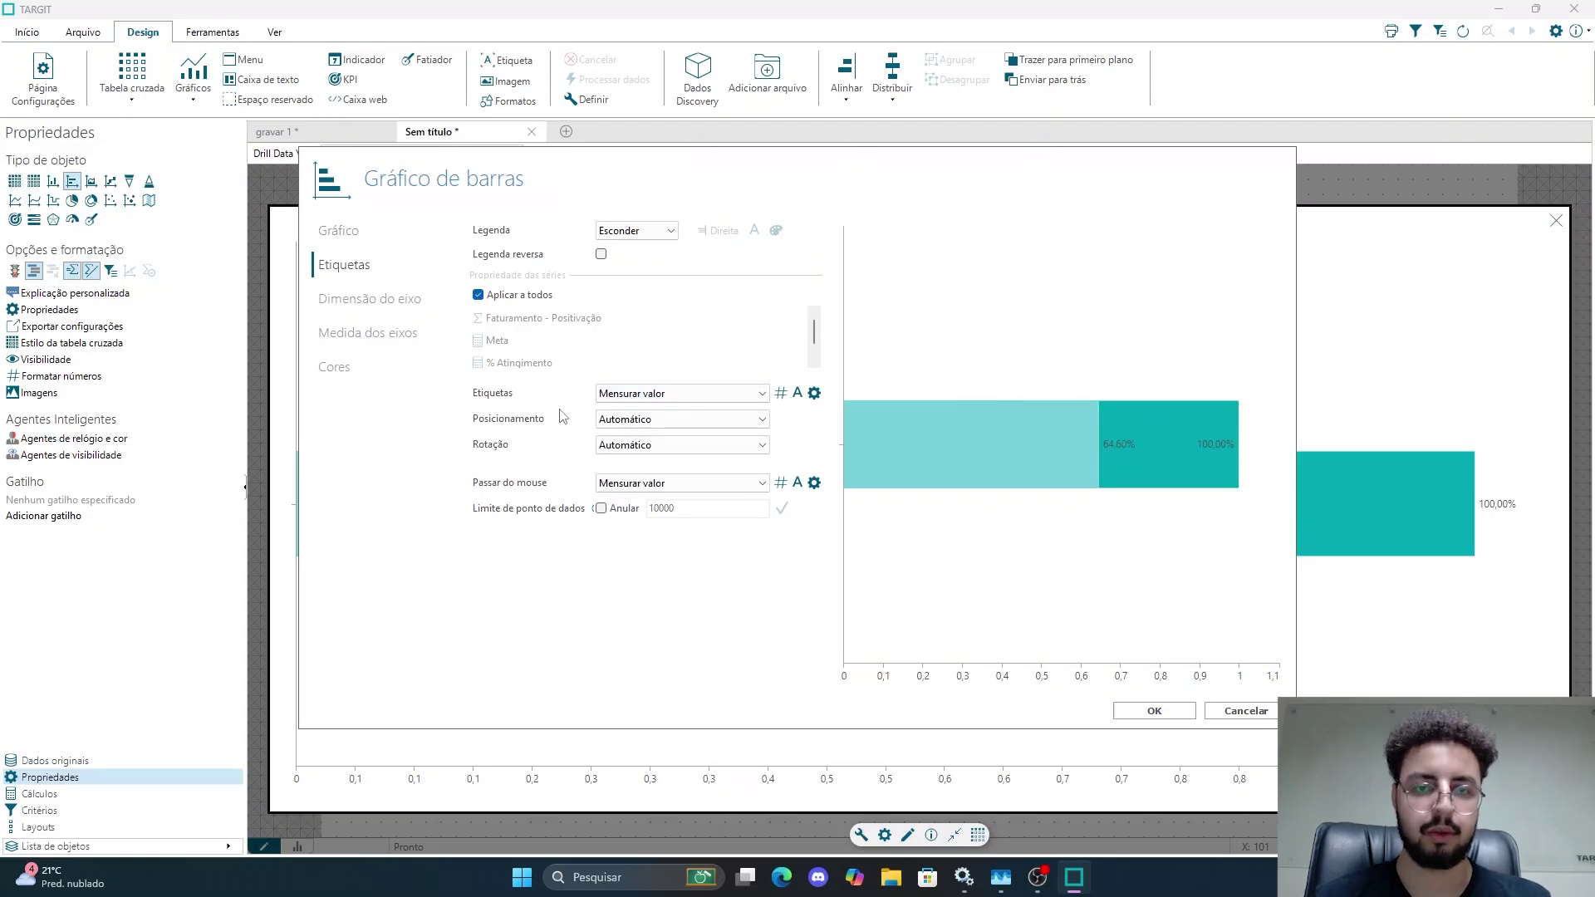
{"action": "left_click", "coordinate": [384, 301]}
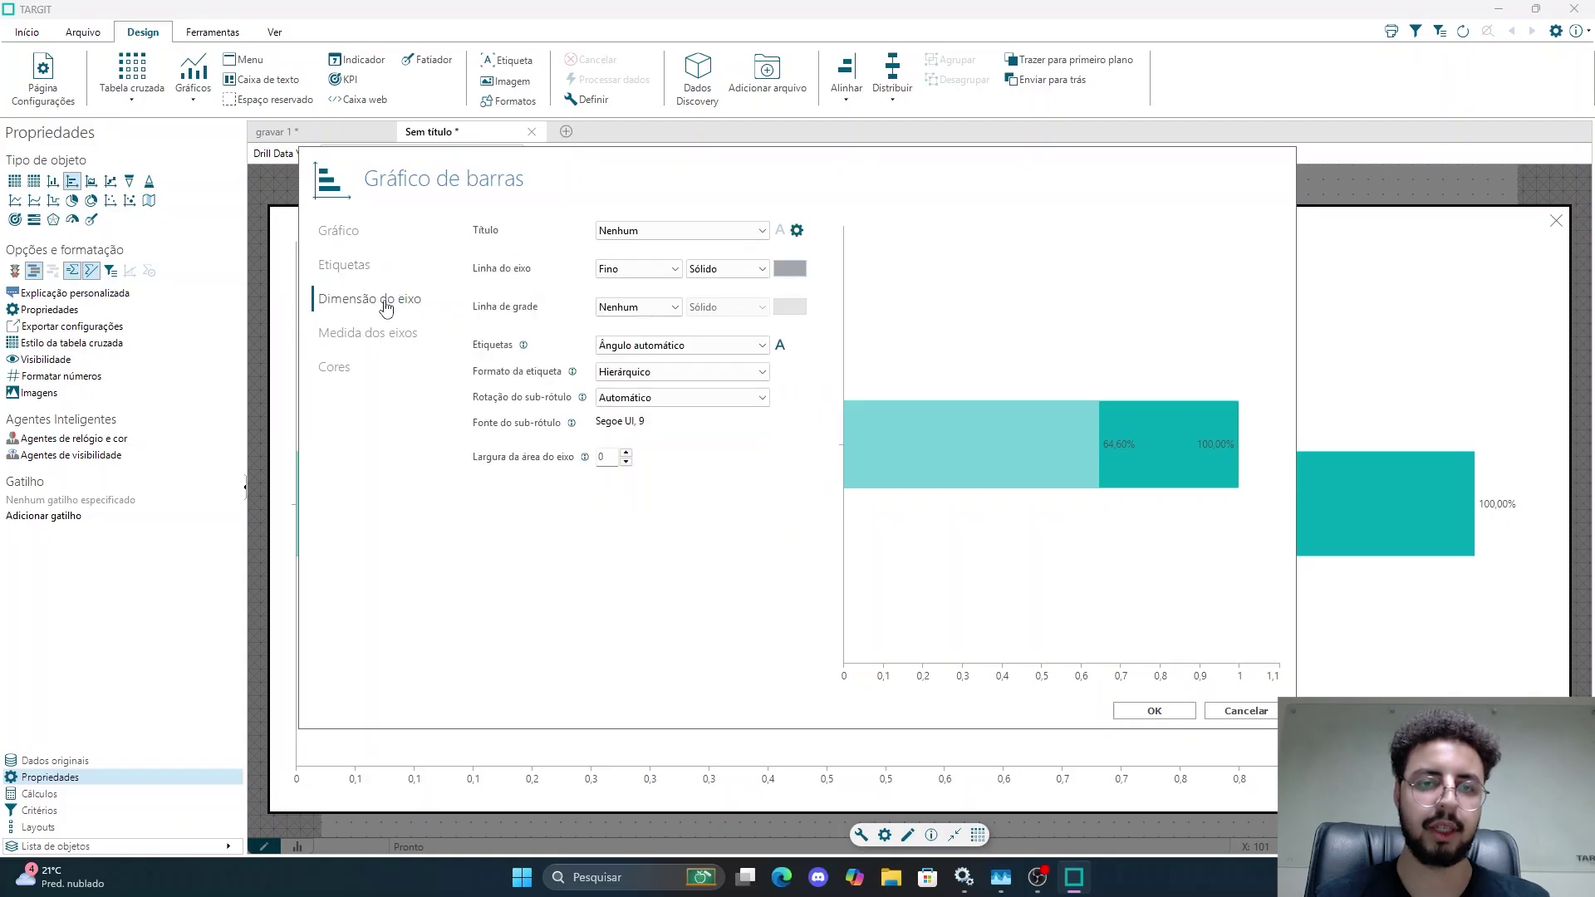
{"action": "left_click", "coordinate": [637, 346]}
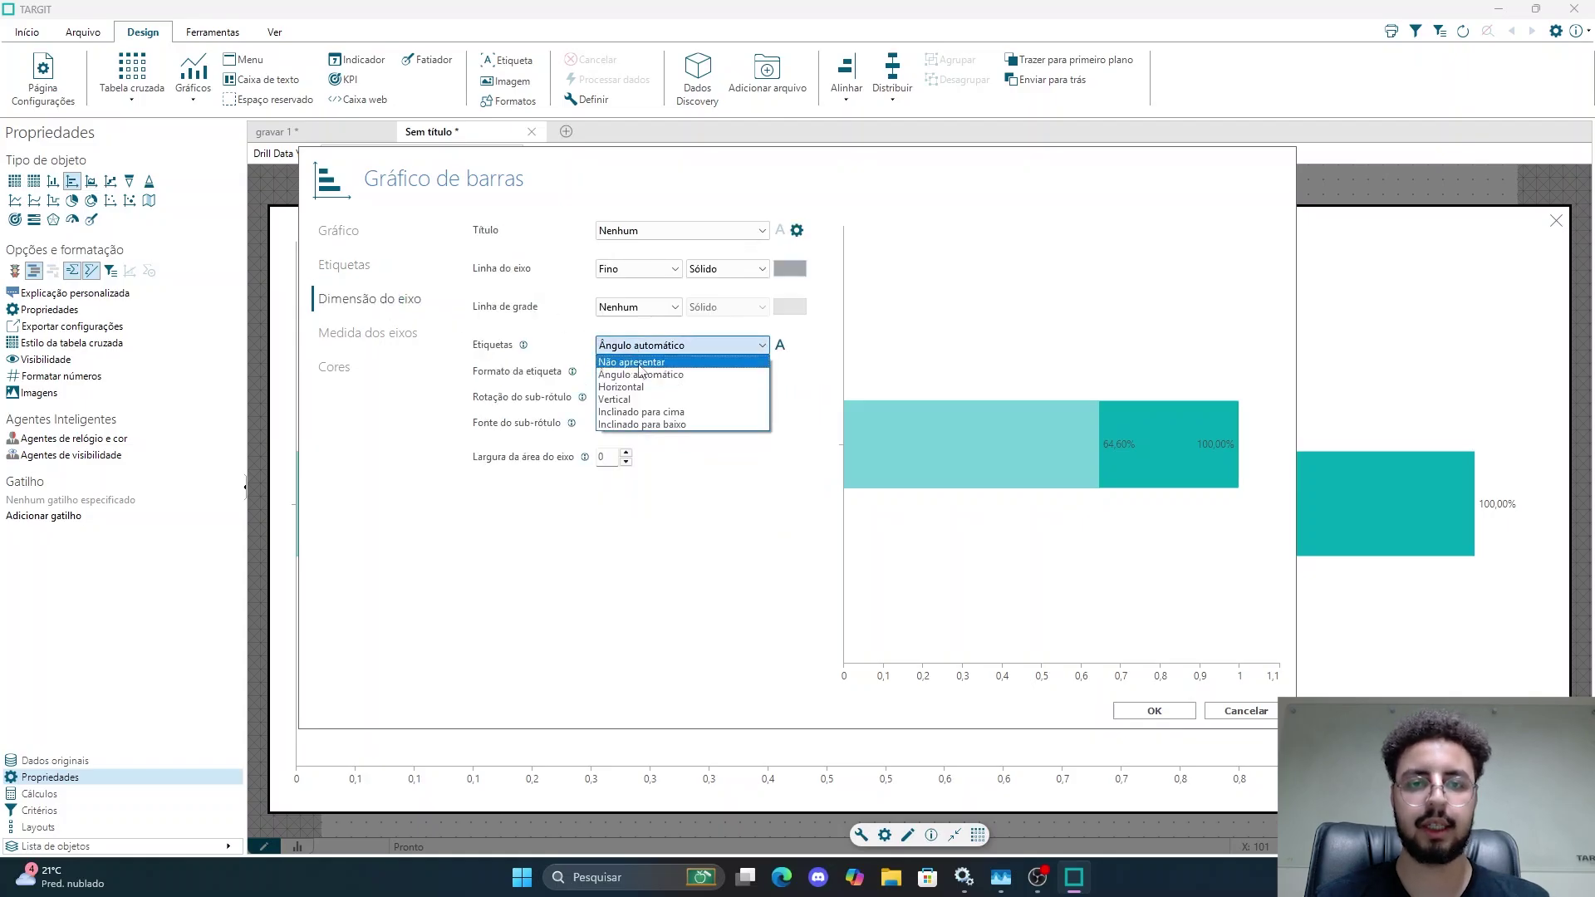
{"action": "left_click", "coordinate": [644, 362]}
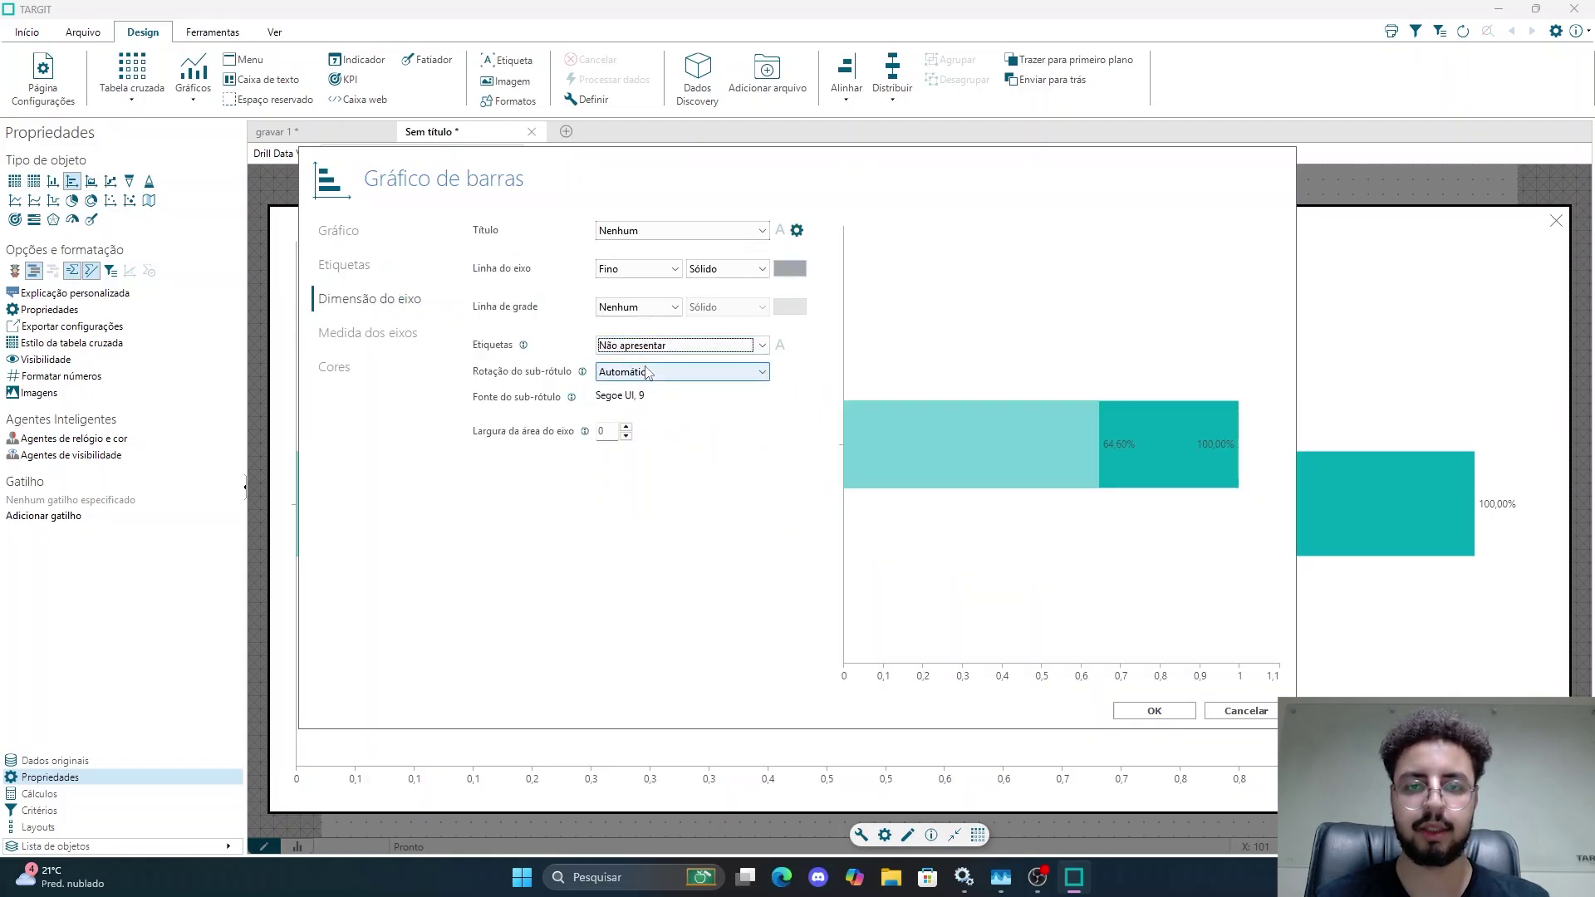
Step: Keep the dimension axis sub-label rotation on Automático and set its axis line to Nenhum
{"action": "left_click", "coordinate": [647, 373]}
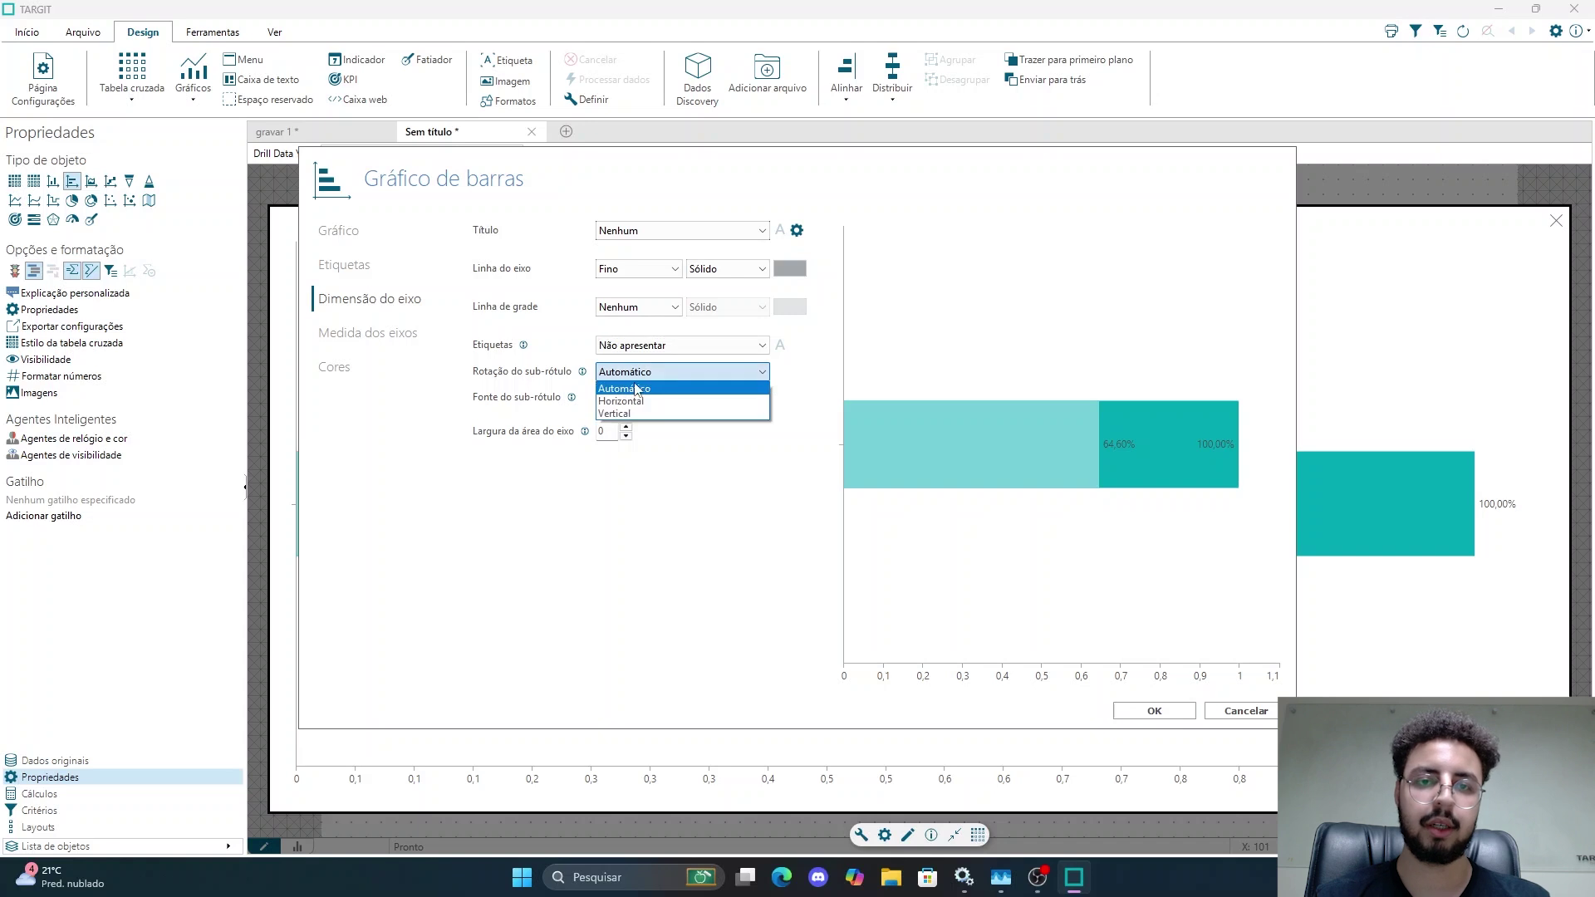
{"action": "left_click", "coordinate": [647, 387]}
{"action": "left_click", "coordinate": [629, 270]}
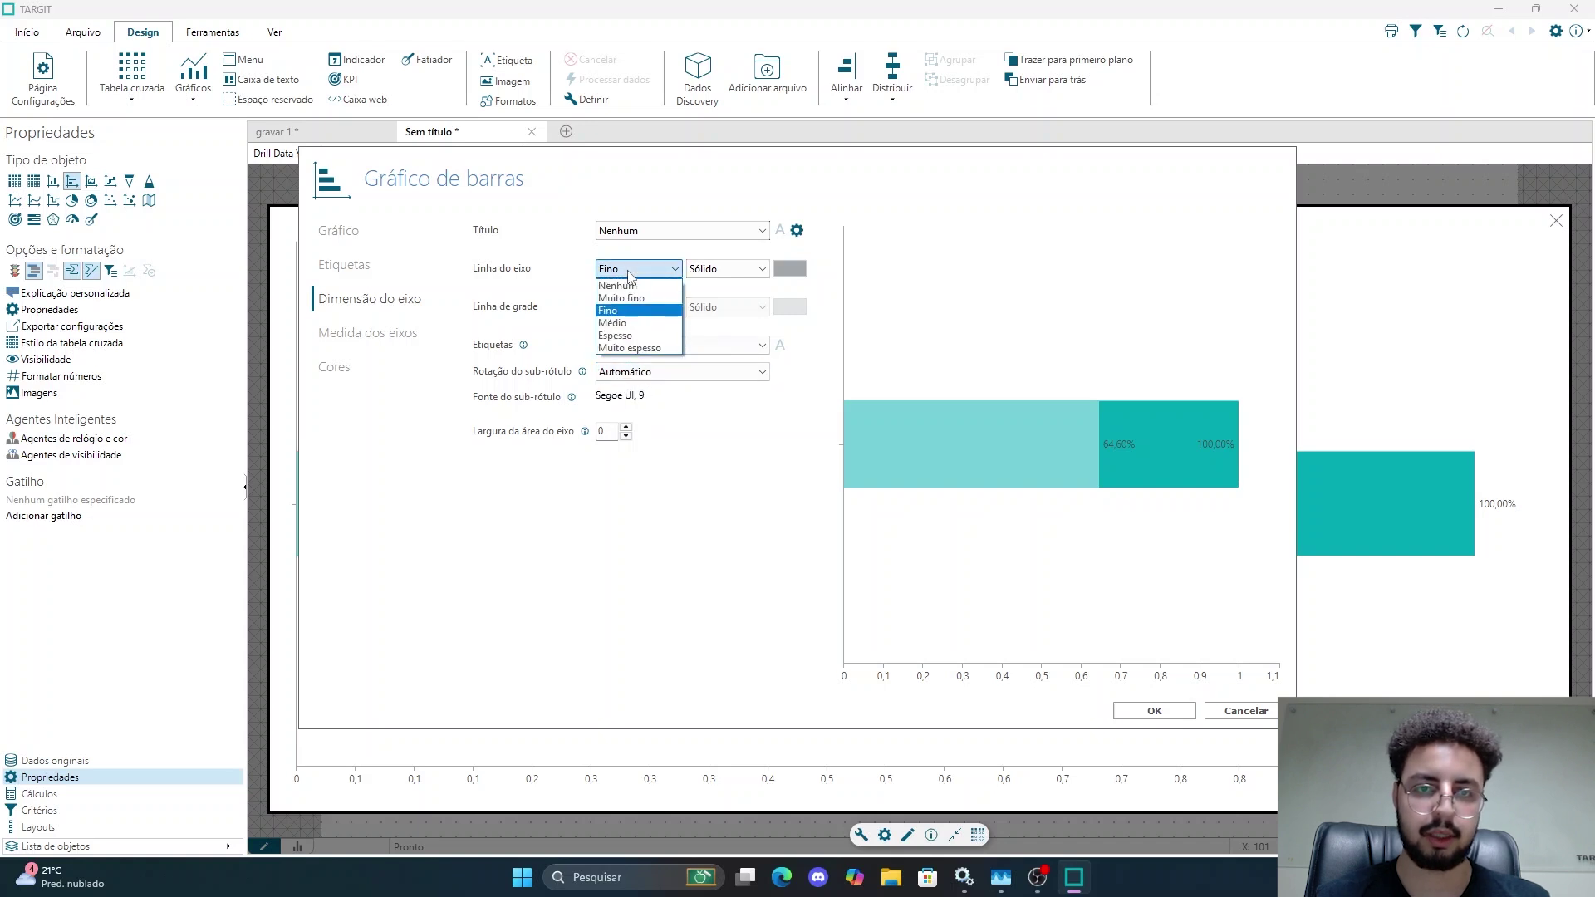
{"action": "left_click", "coordinate": [625, 285]}
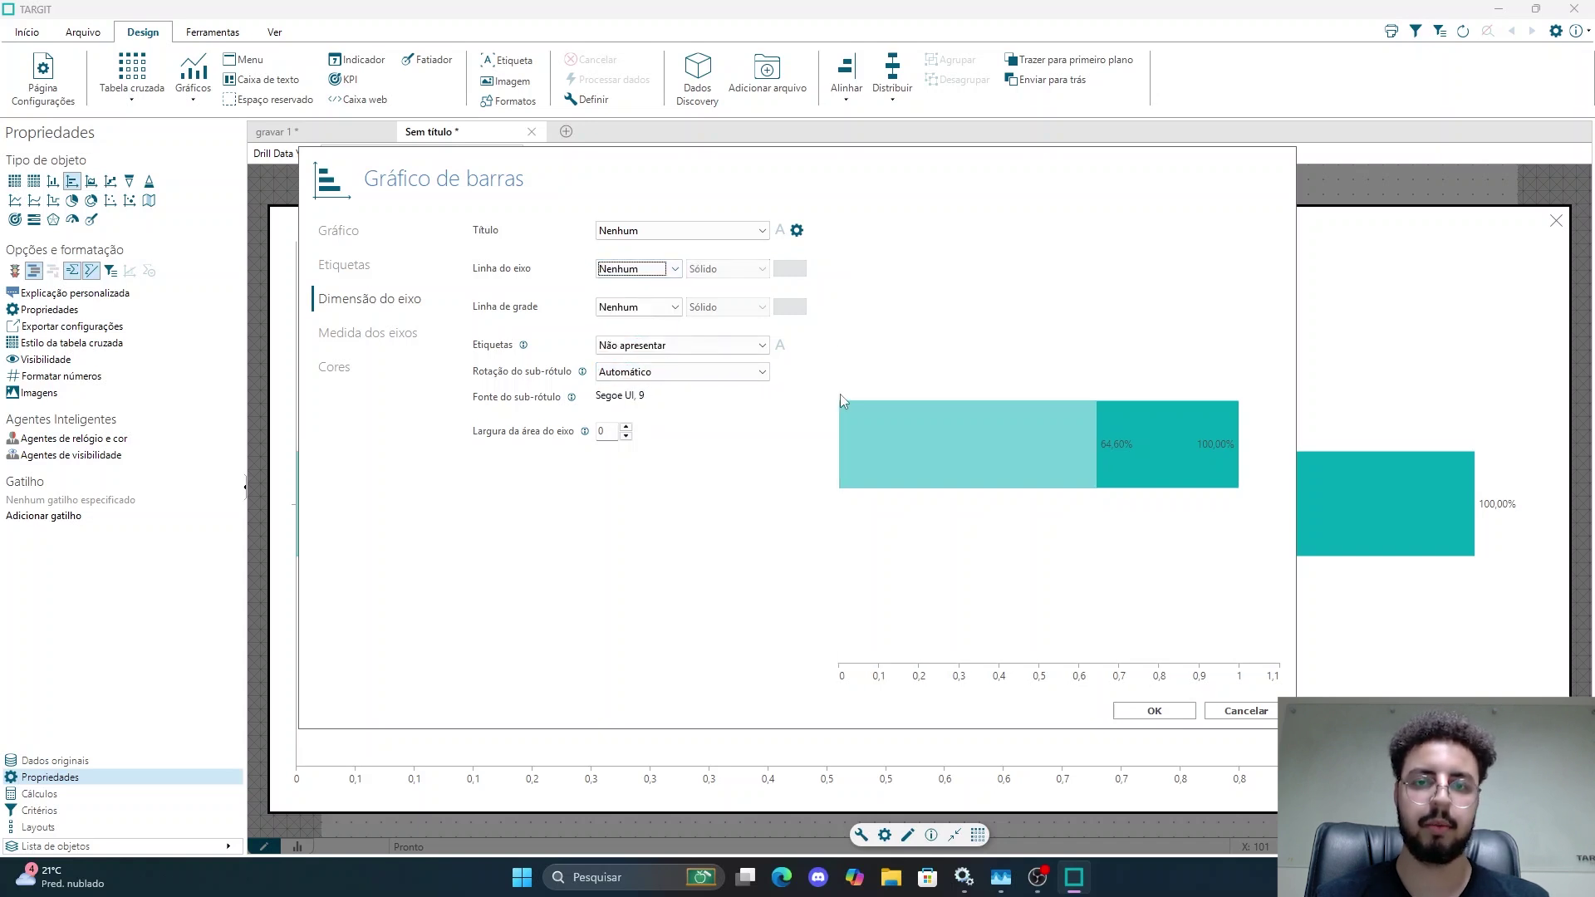
Step: Set the bottom measure axis line to Nenhum and its labels to Não apresentar
{"action": "left_click", "coordinate": [362, 336]}
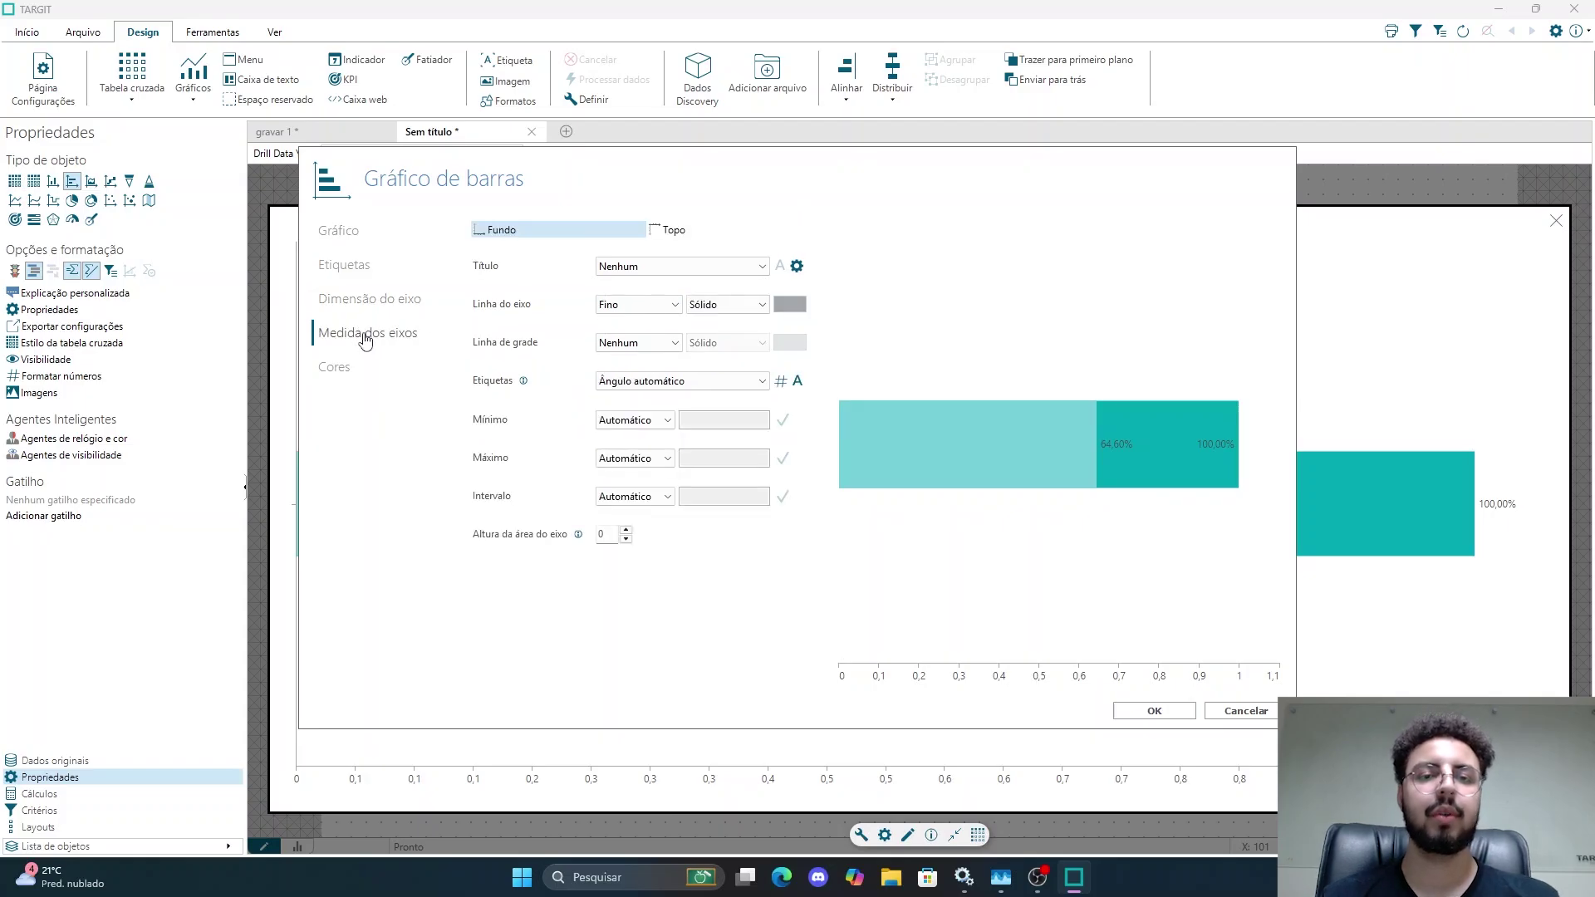
{"action": "left_click", "coordinate": [629, 307]}
{"action": "left_click", "coordinate": [629, 323]}
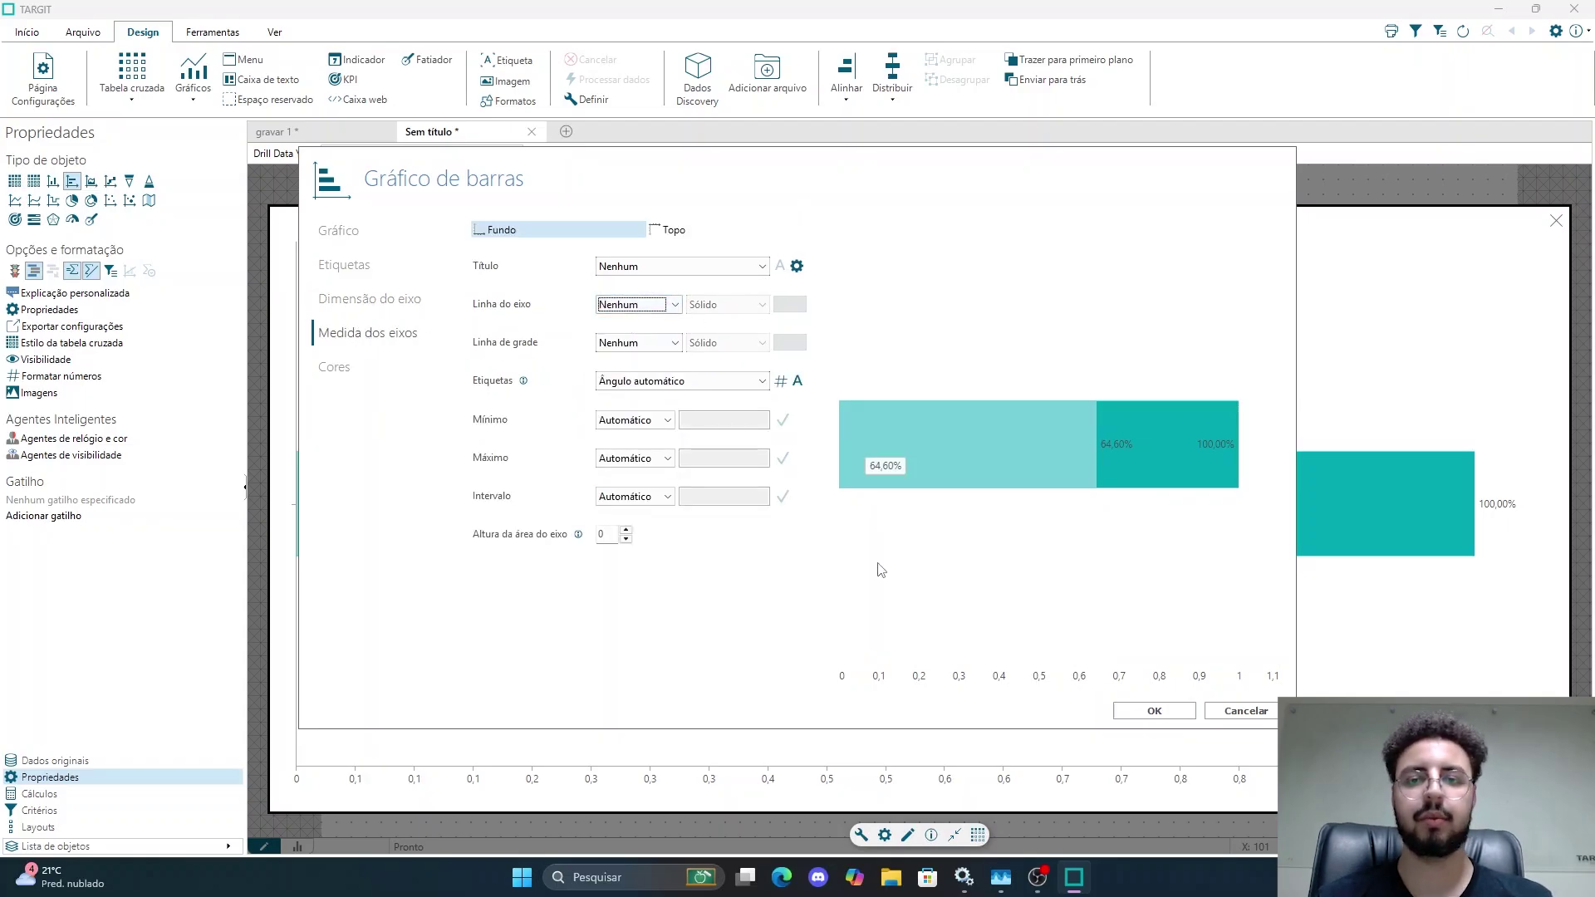
{"action": "left_click", "coordinate": [671, 383]}
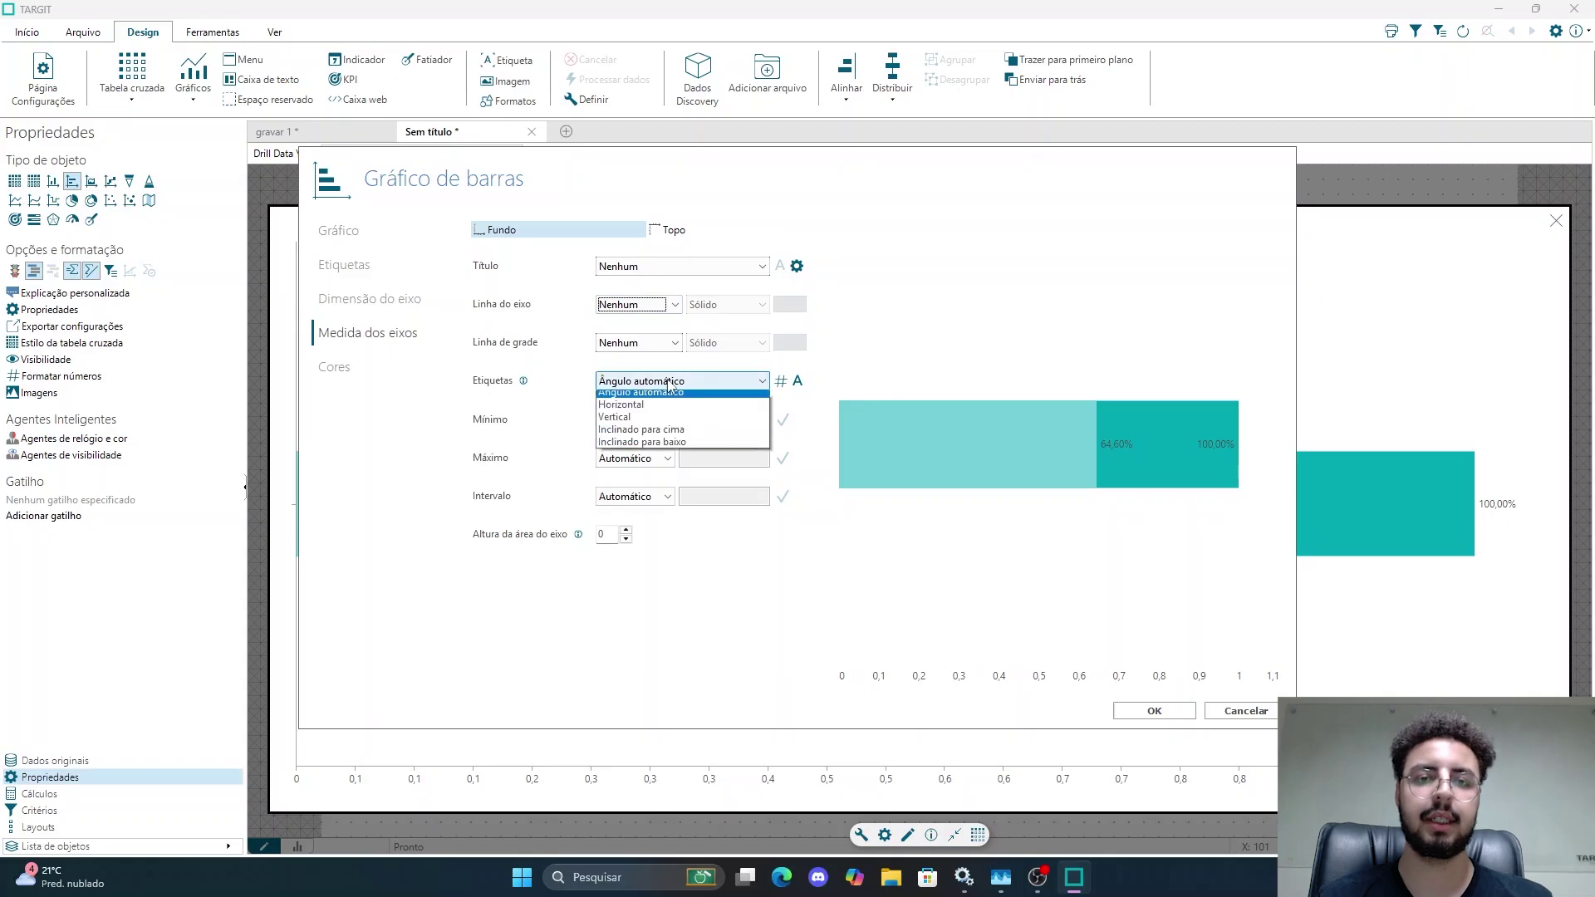
{"action": "left_click", "coordinate": [672, 399]}
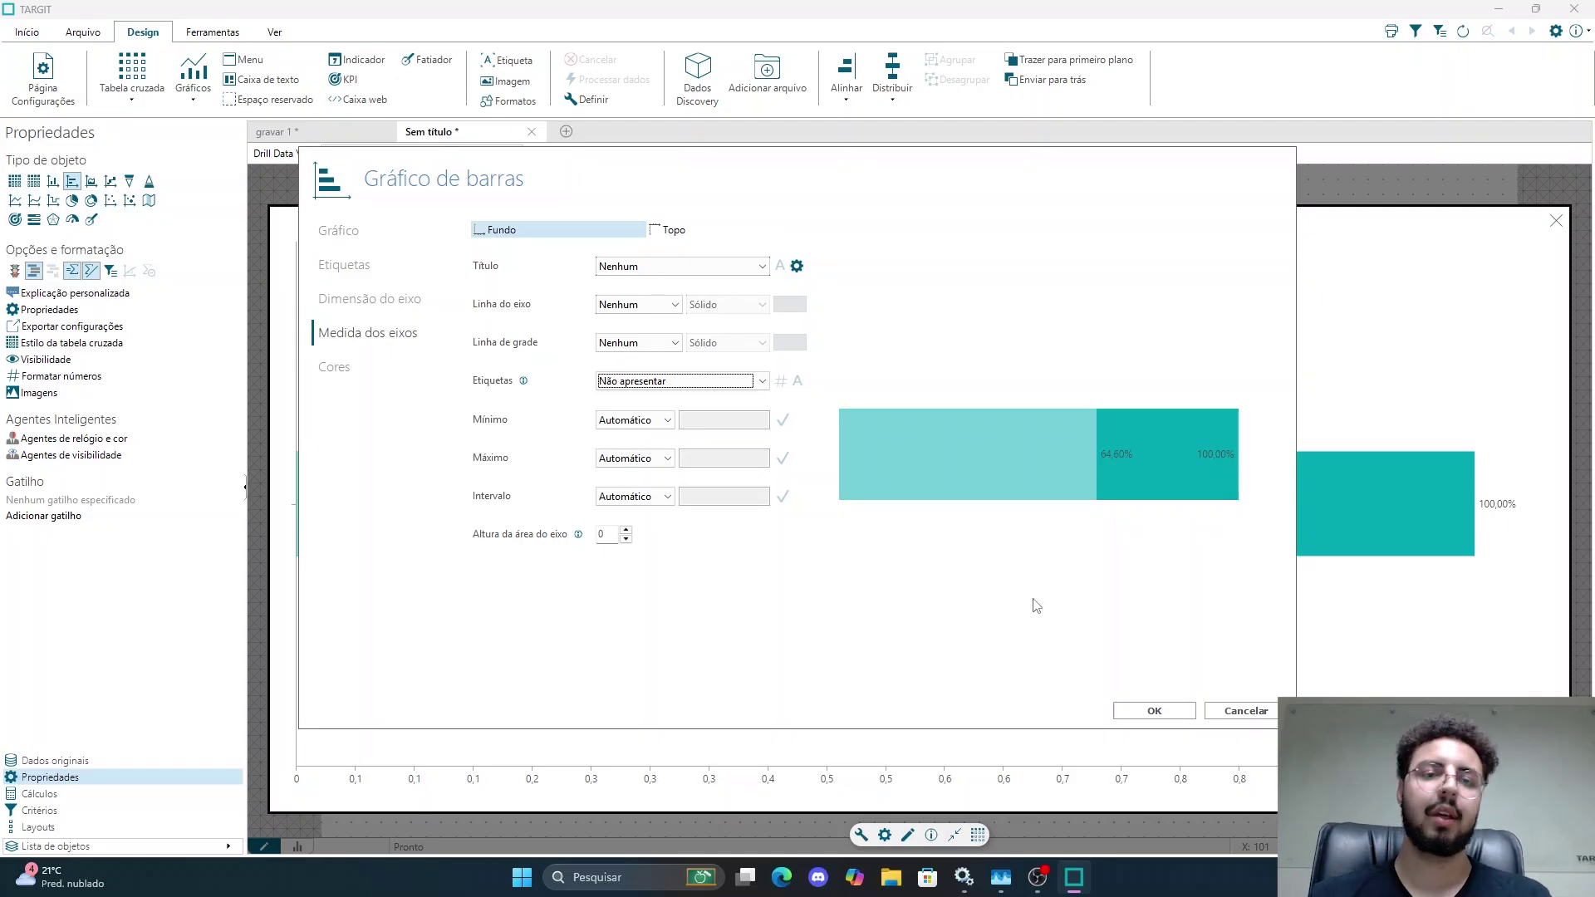
Step: Give the % Atingimento series a fixed colour, using the bright green E80AE30D from the recent colours
{"action": "left_click", "coordinate": [379, 373]}
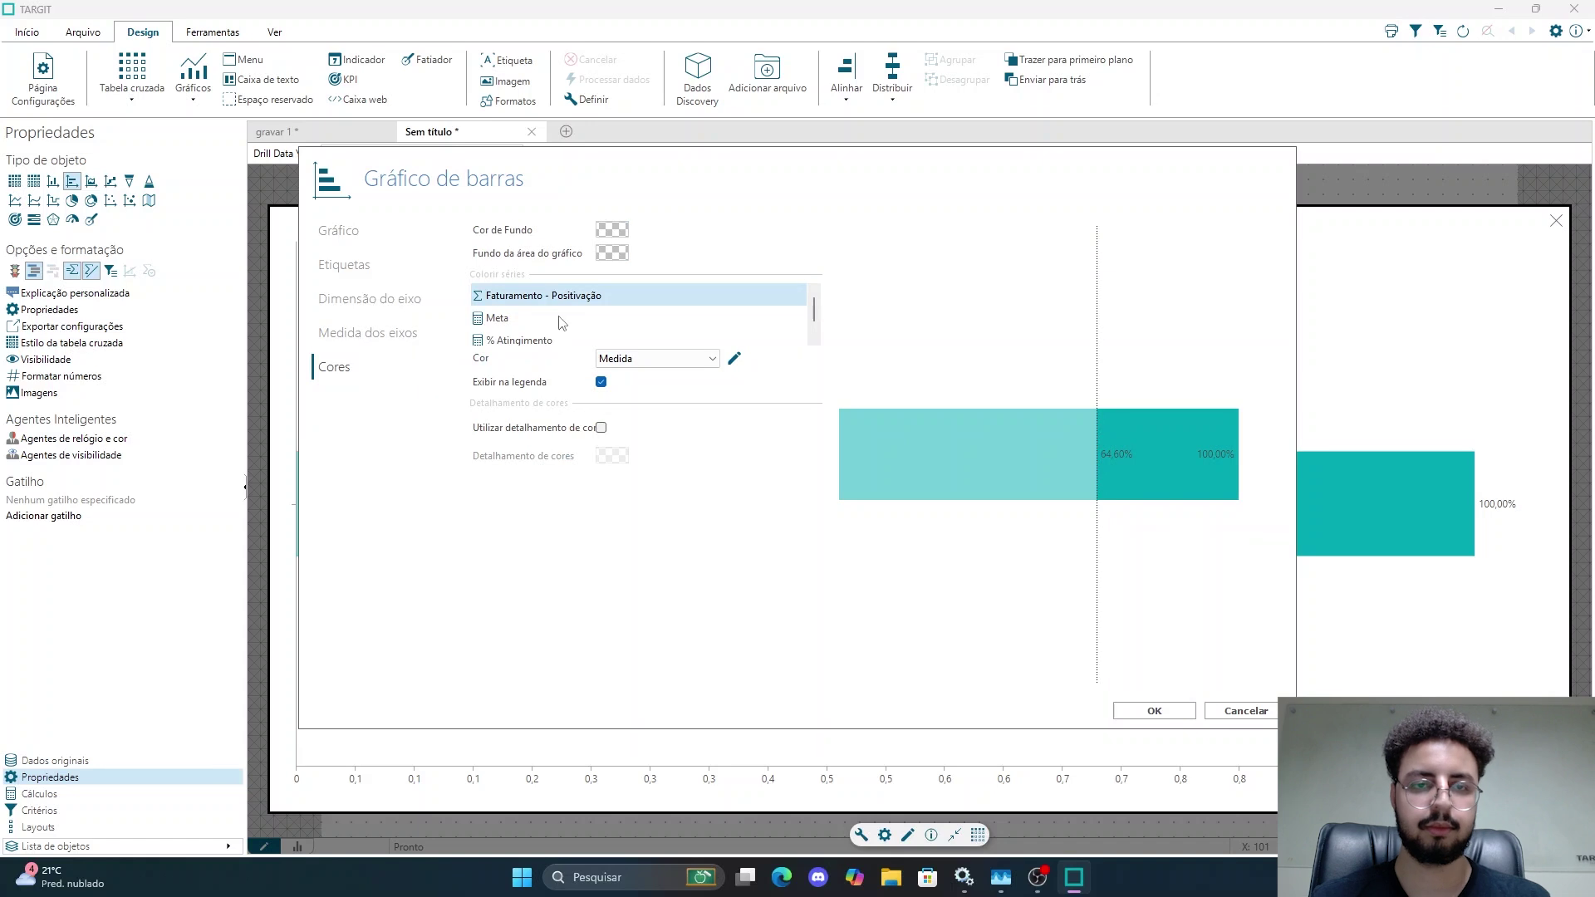
{"action": "scroll", "coordinate": [557, 321], "scroll_direction": "down", "scroll_amount": 1}
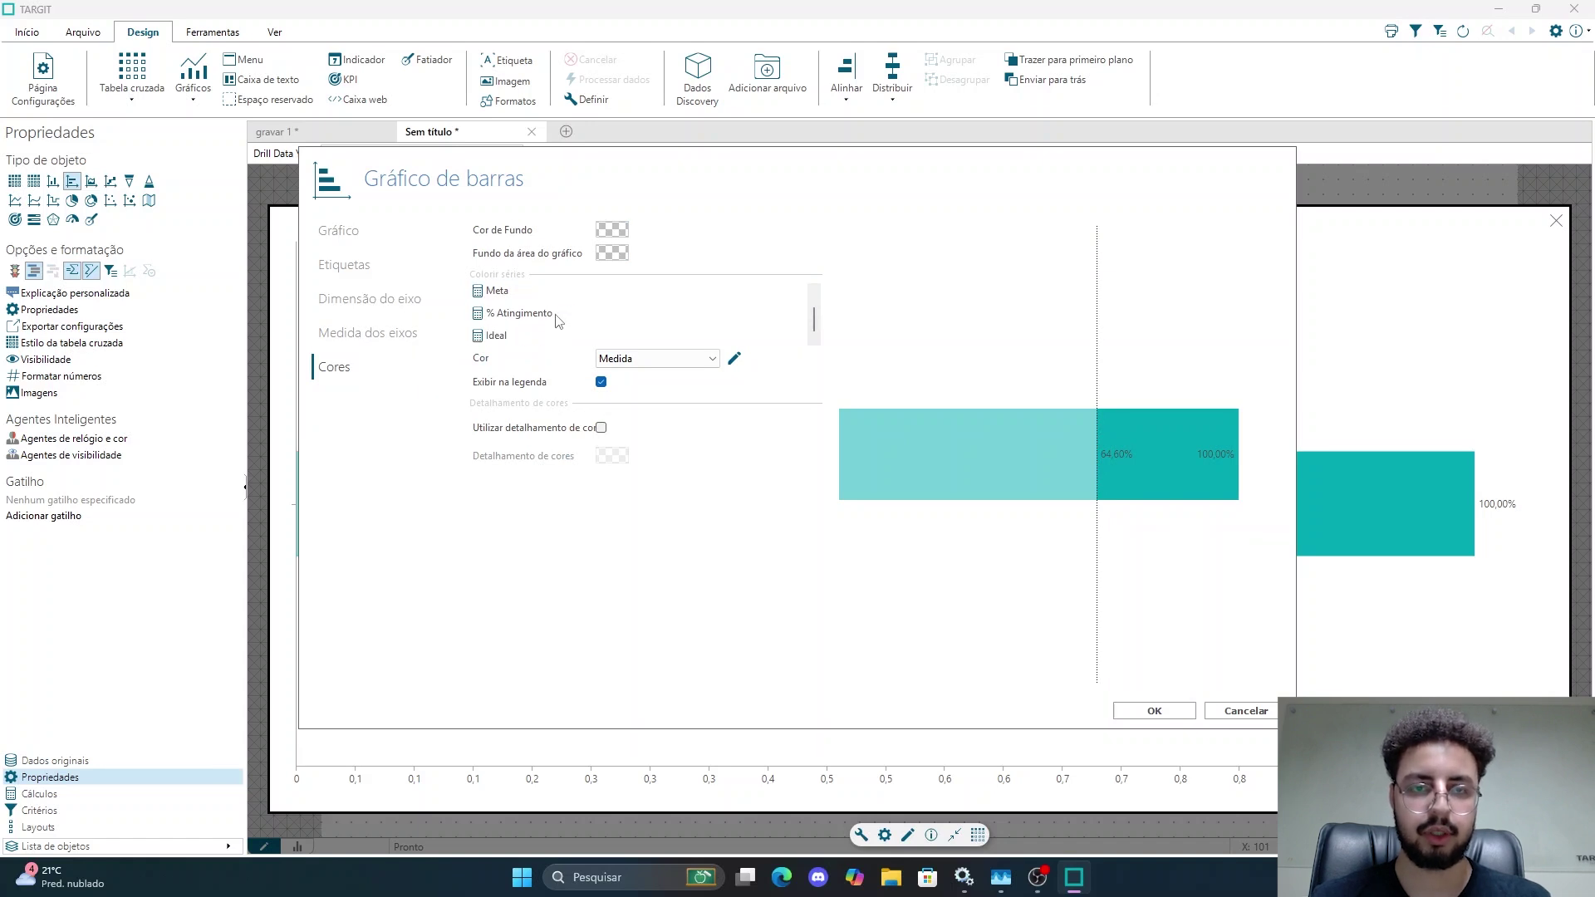
{"action": "left_click", "coordinate": [557, 322]}
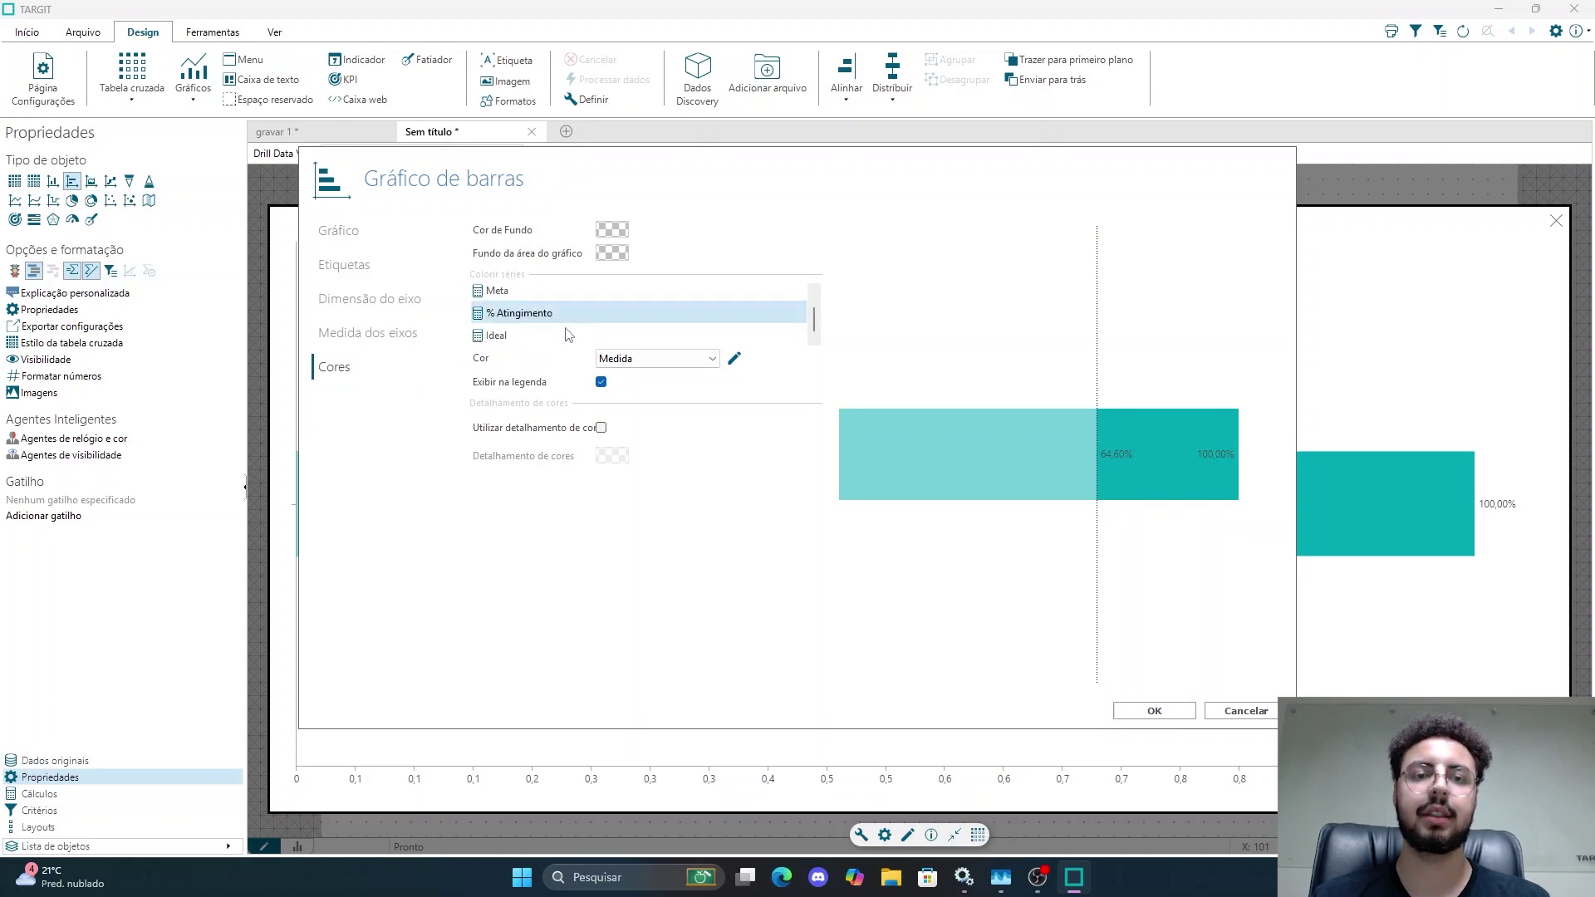
{"action": "left_click", "coordinate": [639, 358]}
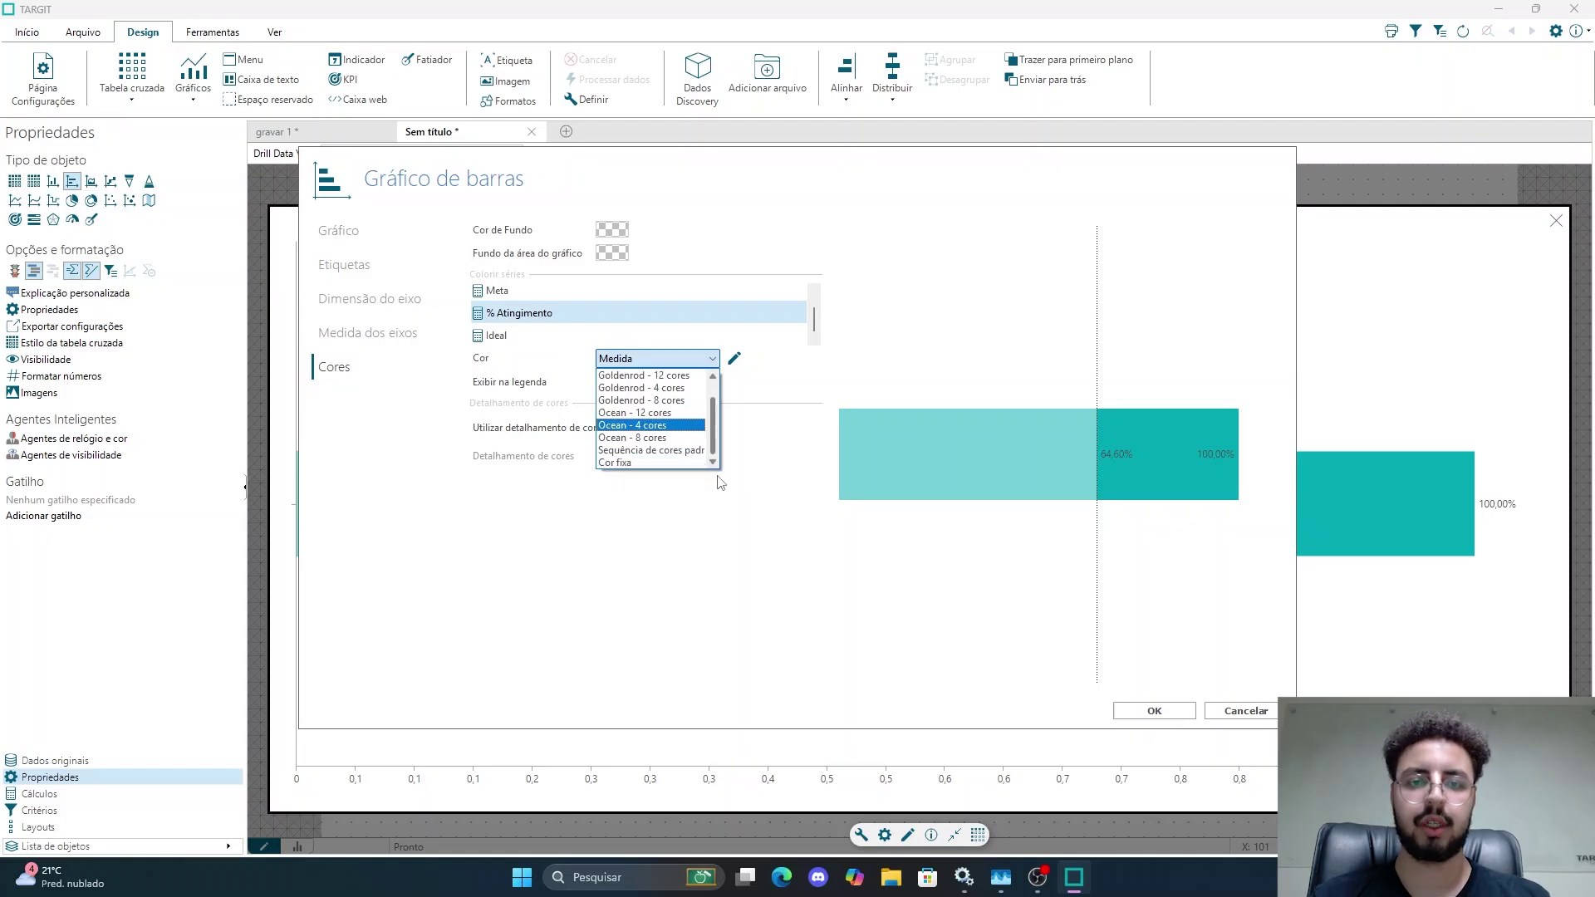
{"action": "left_click", "coordinate": [662, 463]}
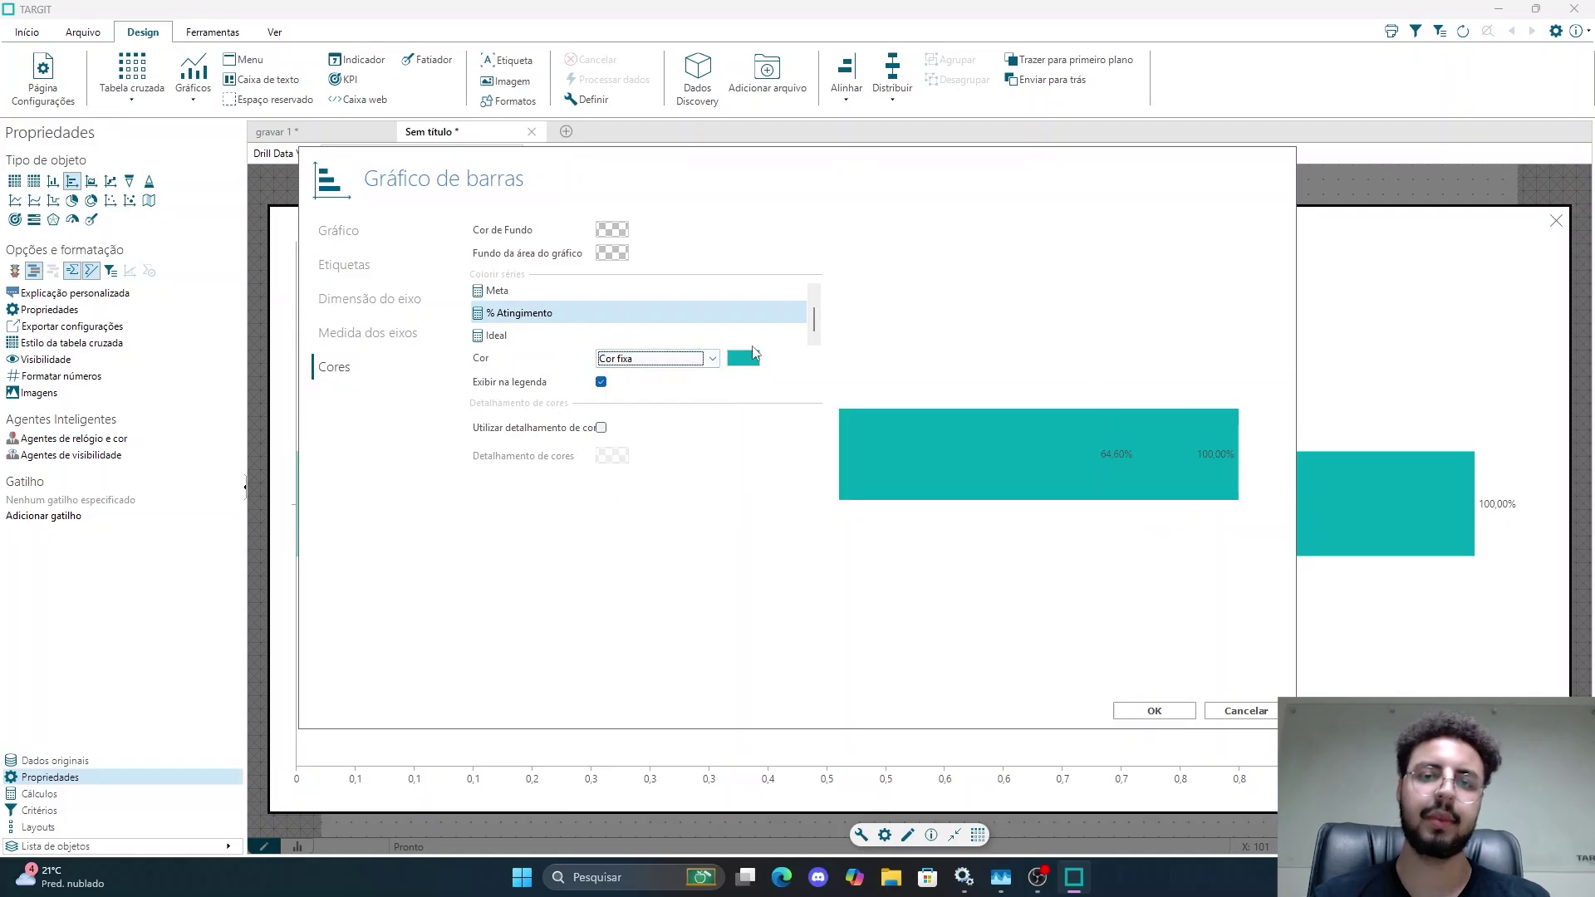
{"action": "left_click", "coordinate": [744, 361]}
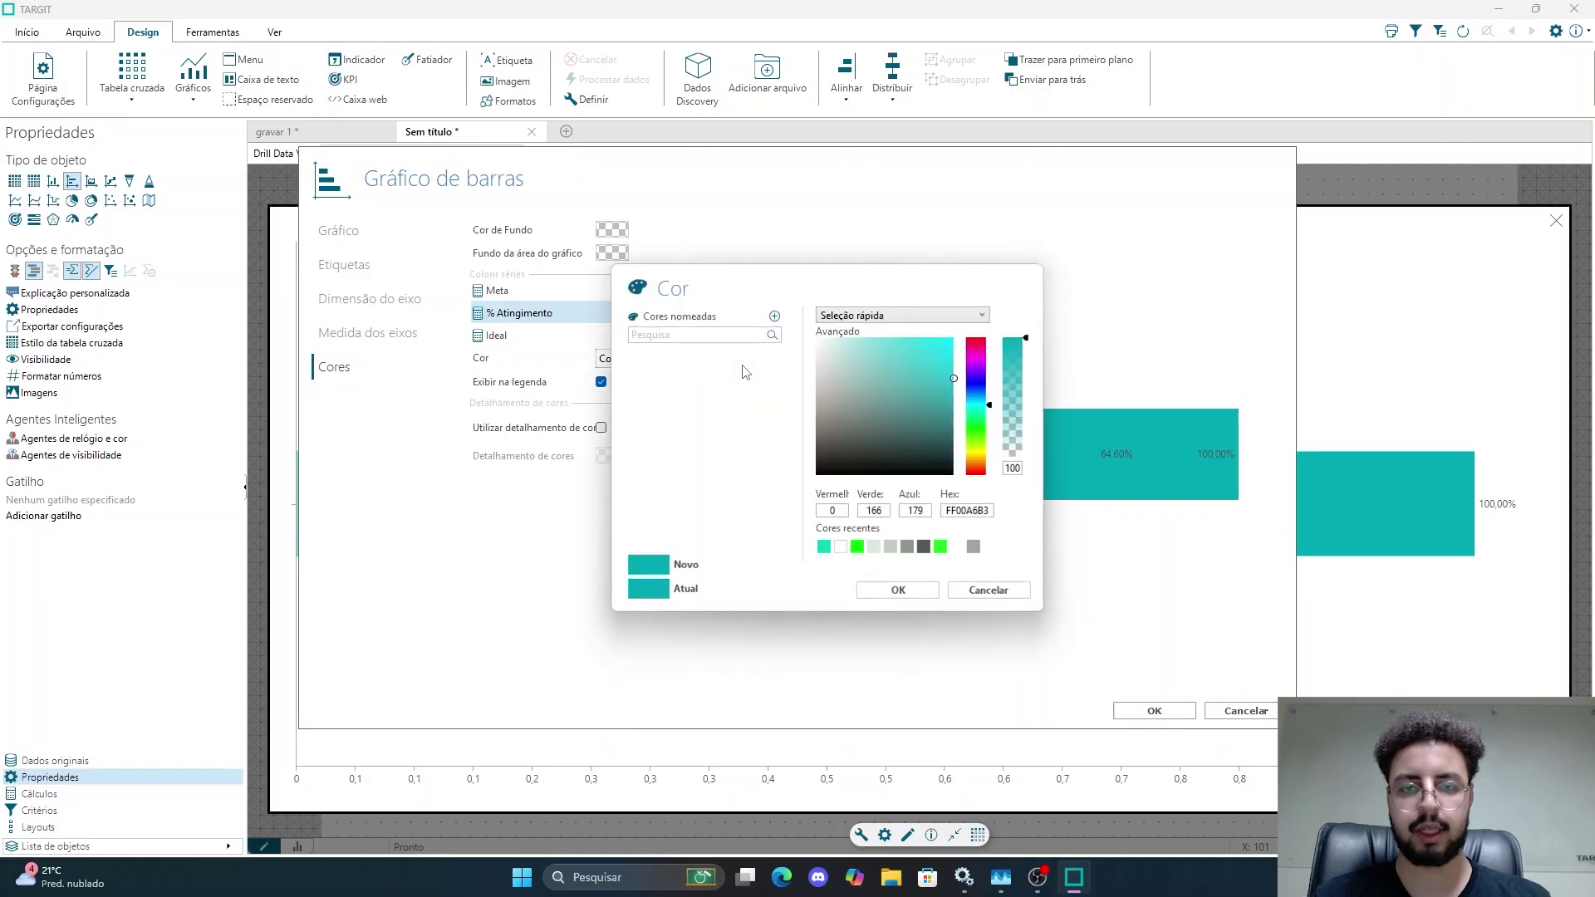
{"action": "left_click", "coordinate": [979, 425]}
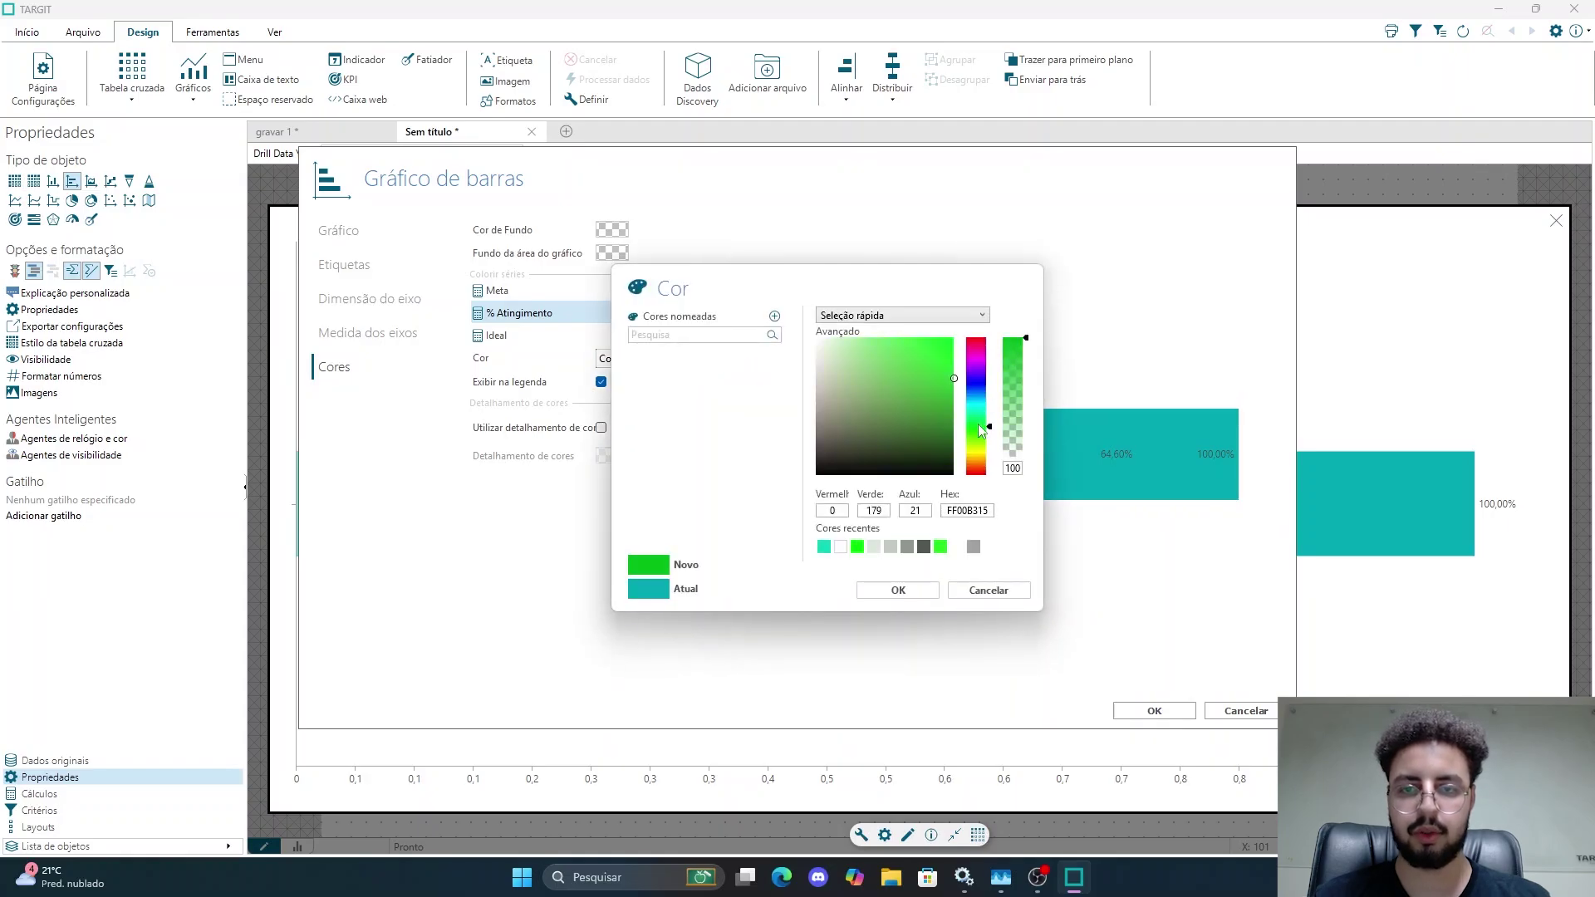
{"action": "left_click", "coordinate": [941, 546]}
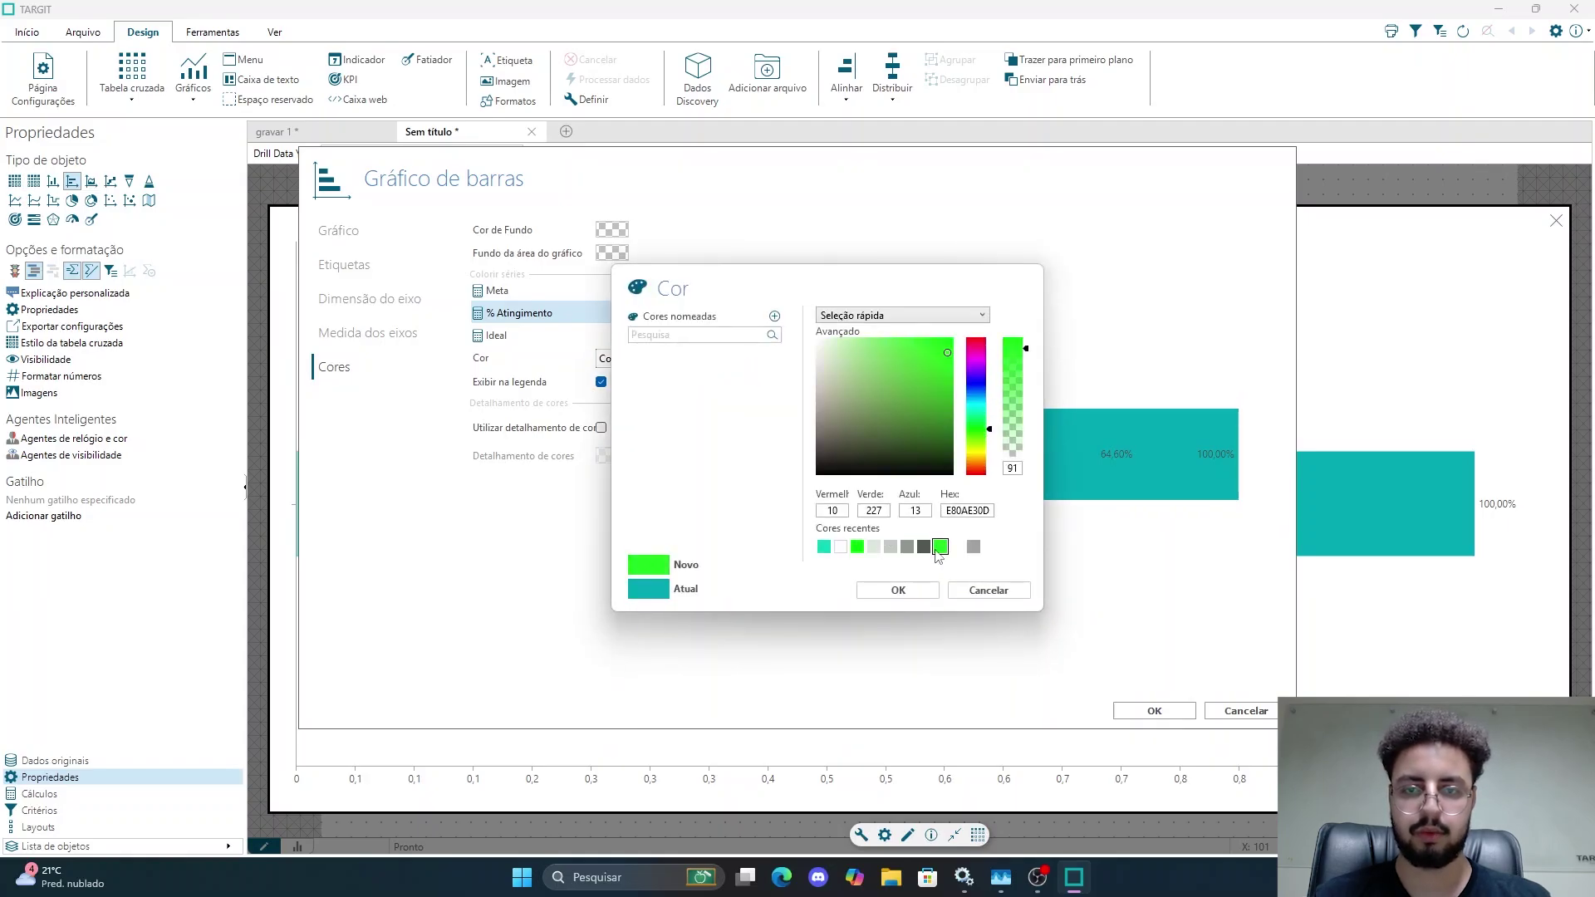
{"action": "left_click", "coordinate": [916, 594]}
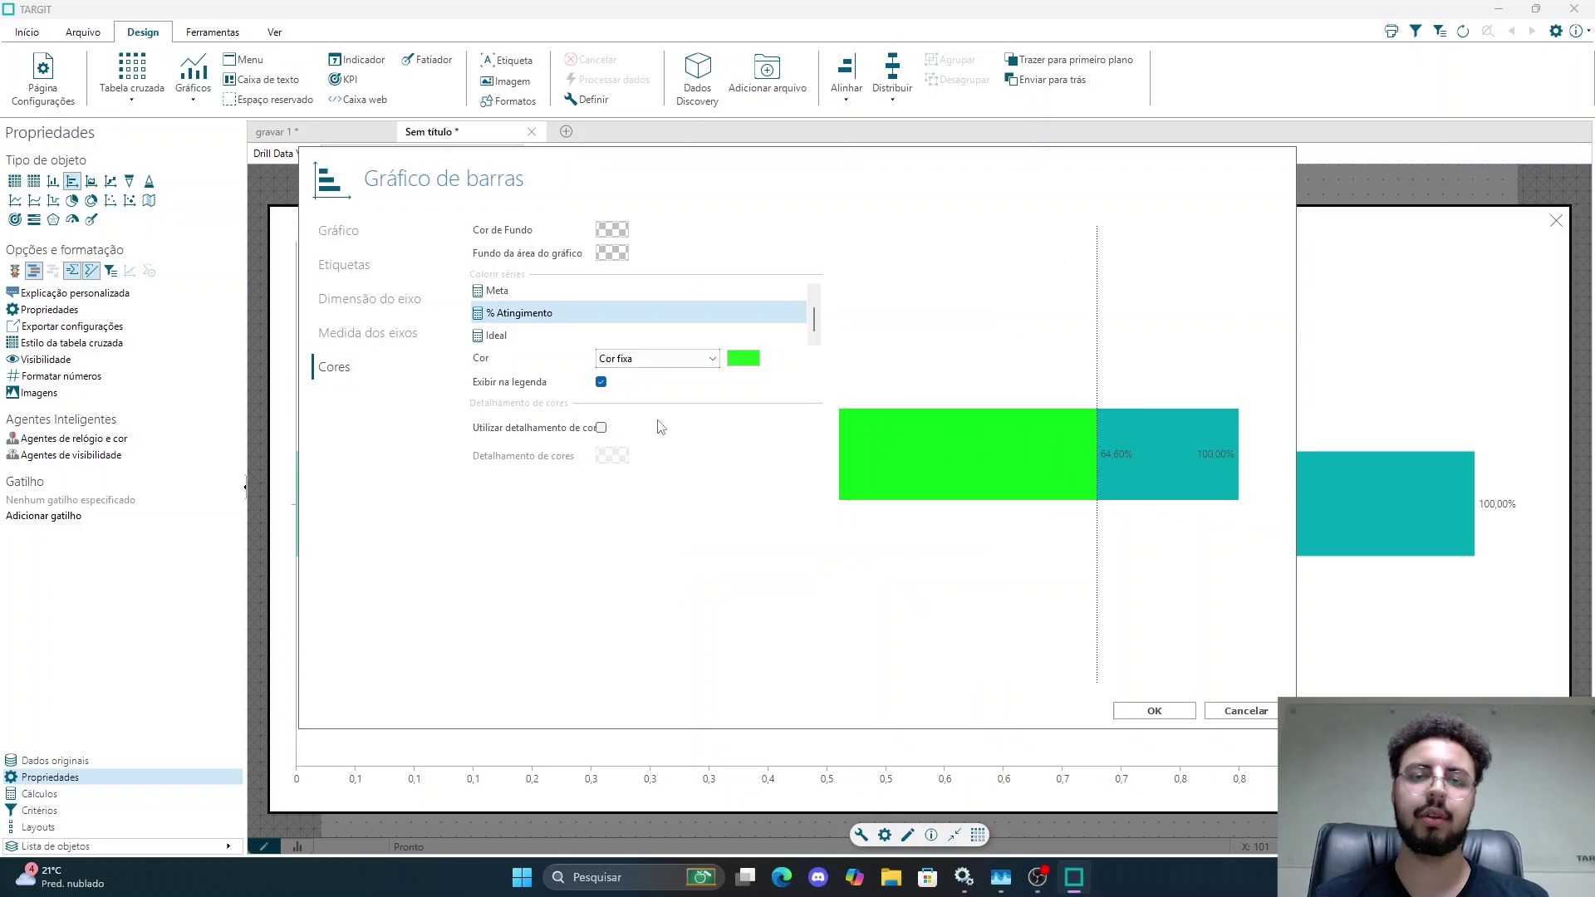
Step: Give the Ideal series a fixed colour, using a medium grey from the recent colours
{"action": "left_click", "coordinate": [625, 337]}
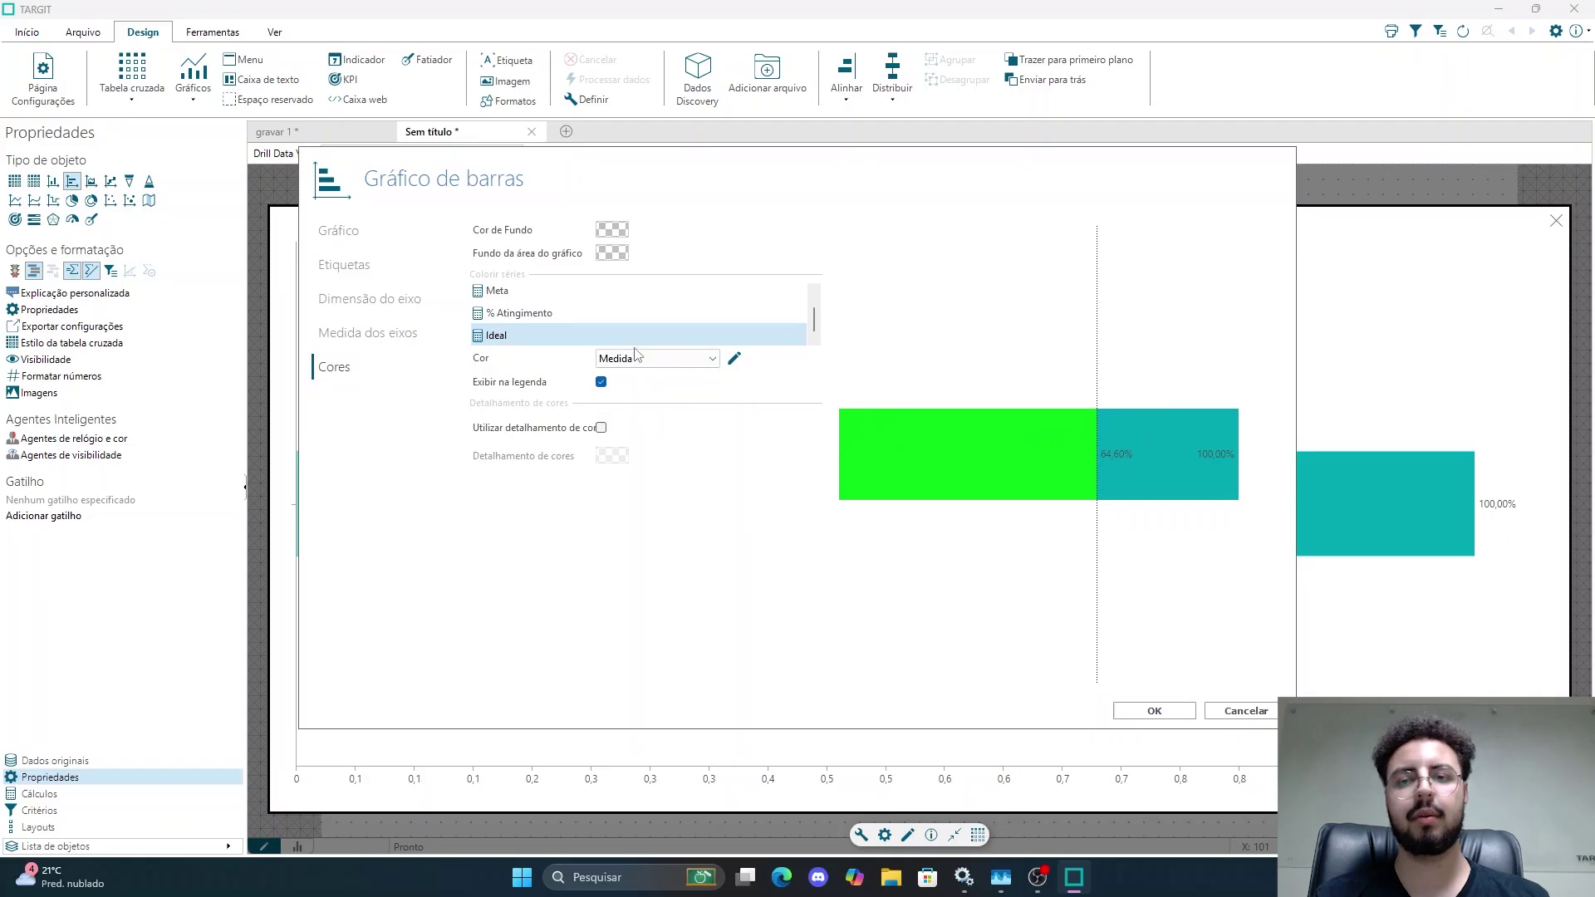
{"action": "left_click", "coordinate": [678, 361]}
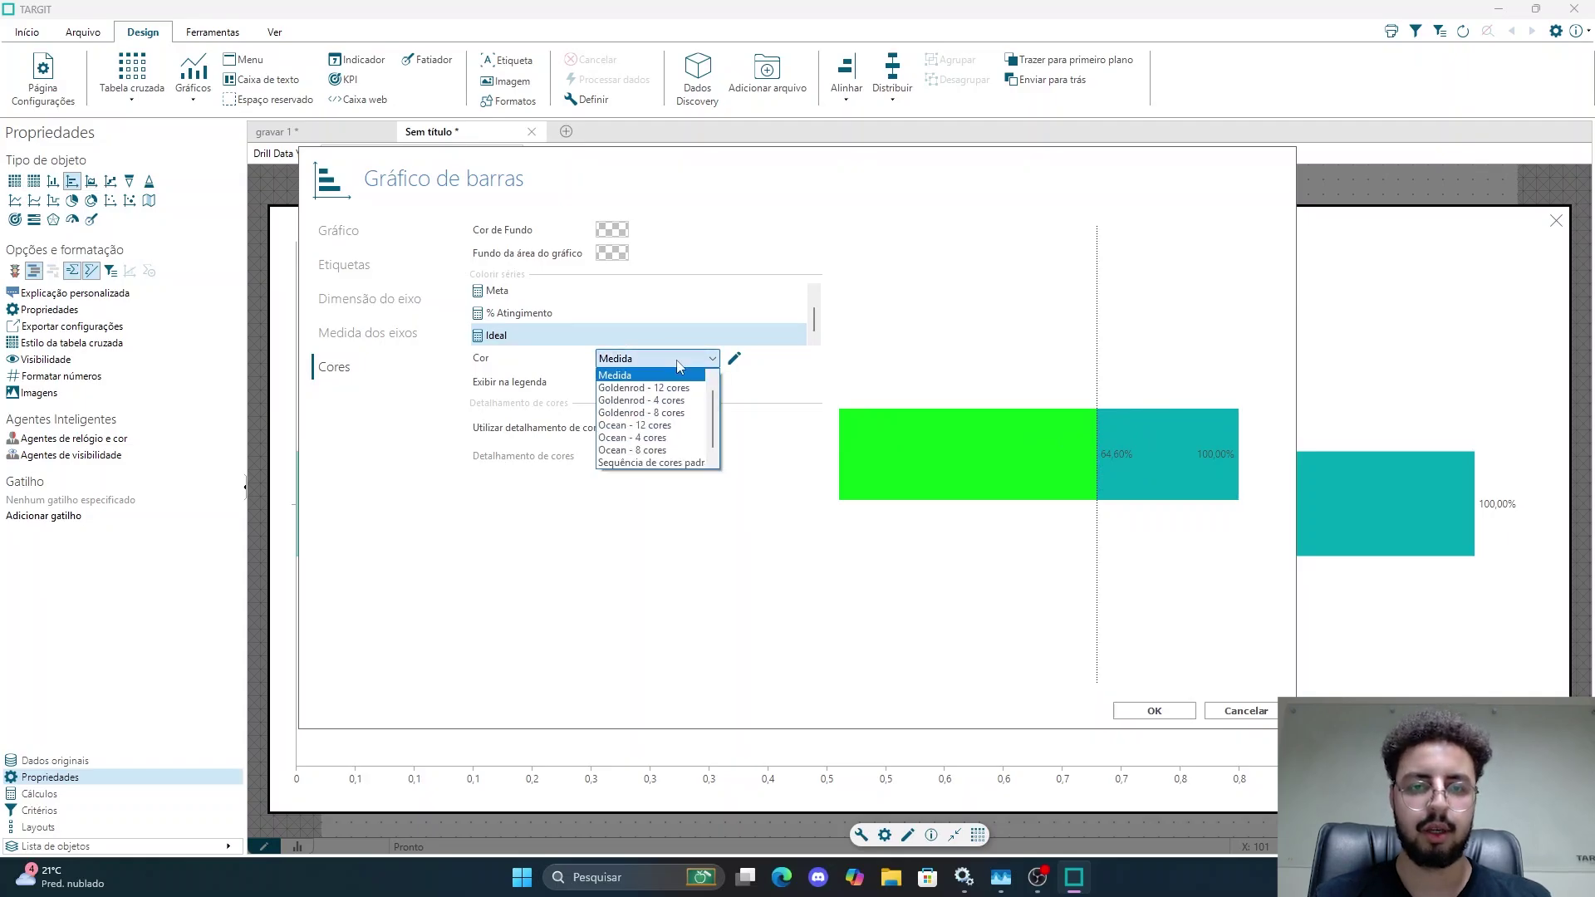
{"action": "scroll", "coordinate": [688, 424], "scroll_direction": "down", "scroll_amount": 2}
{"action": "left_click", "coordinate": [828, 429]}
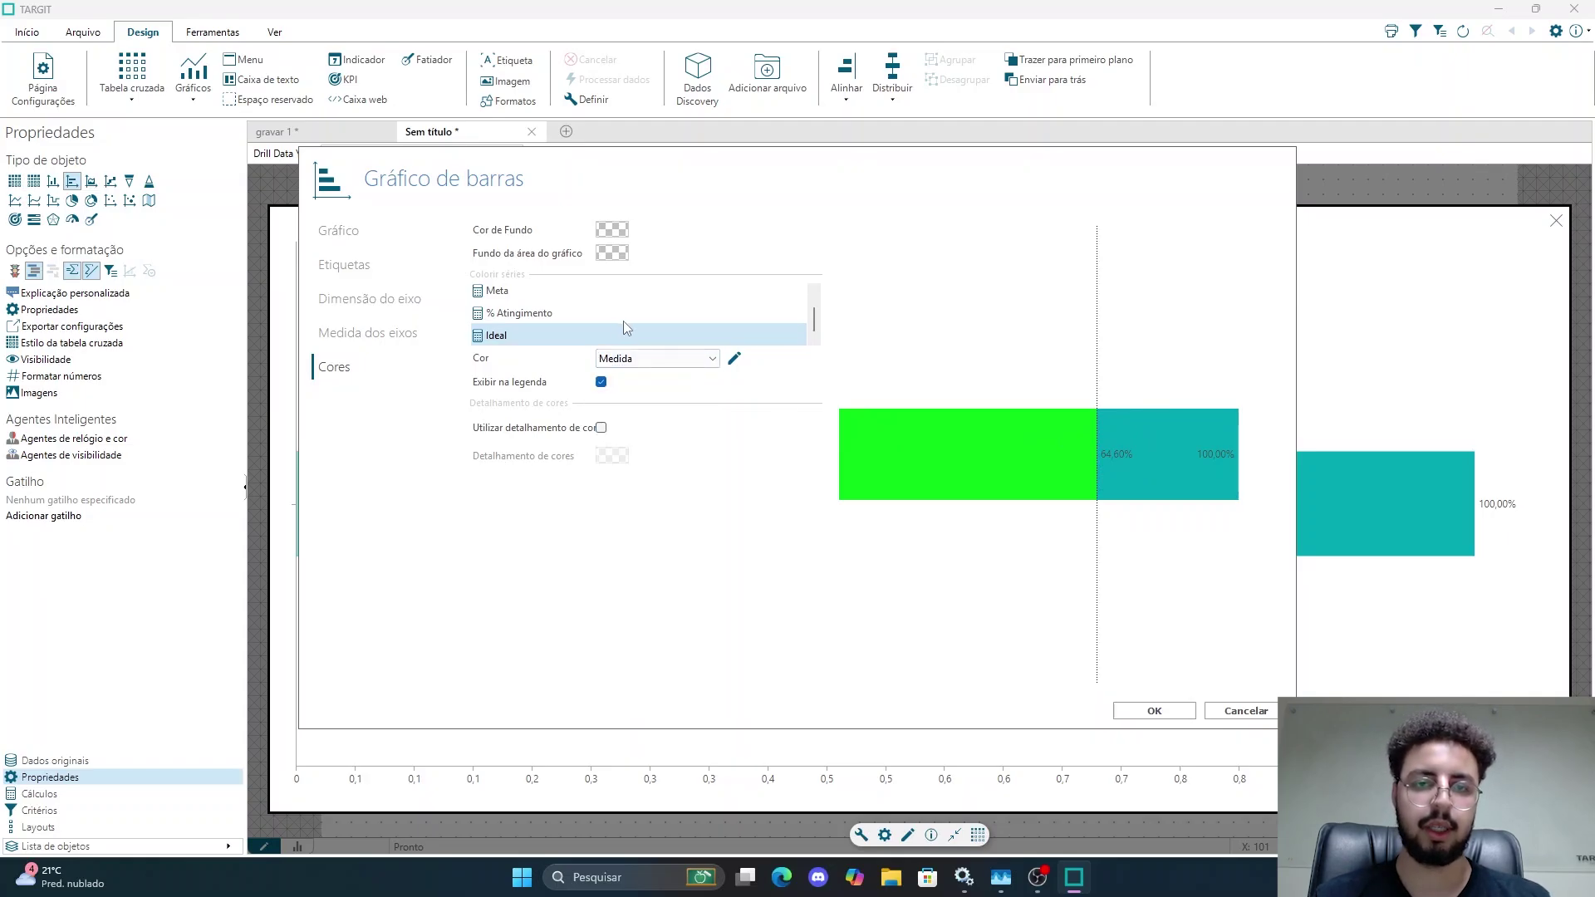
{"action": "left_click", "coordinate": [653, 363]}
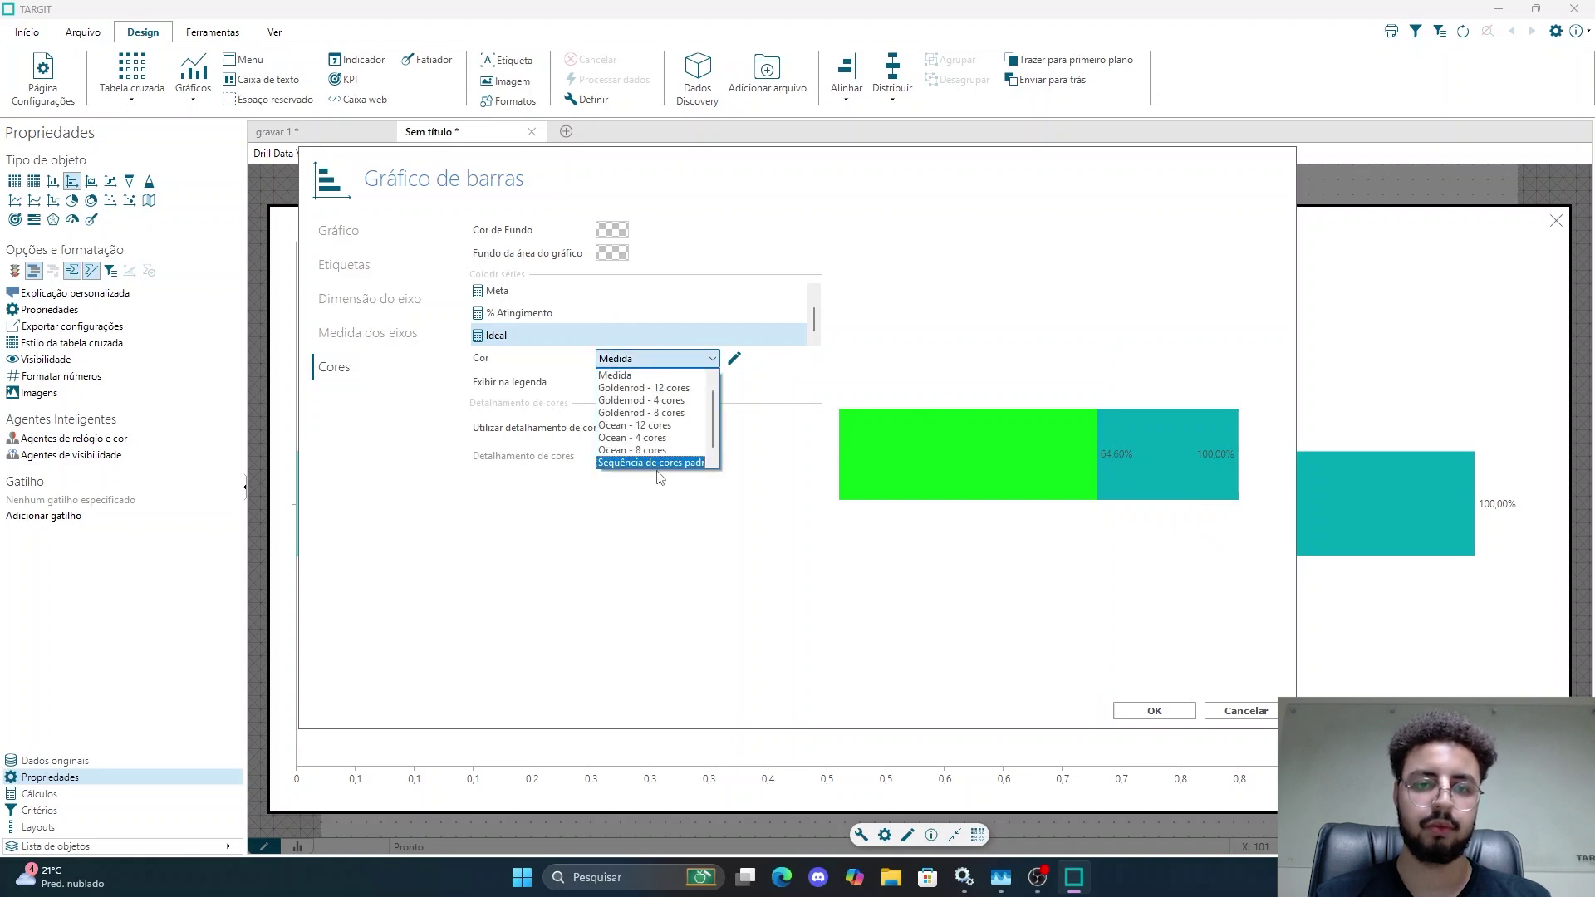
{"action": "scroll", "coordinate": [715, 418], "scroll_direction": "down", "scroll_amount": 2}
{"action": "left_click", "coordinate": [683, 462]}
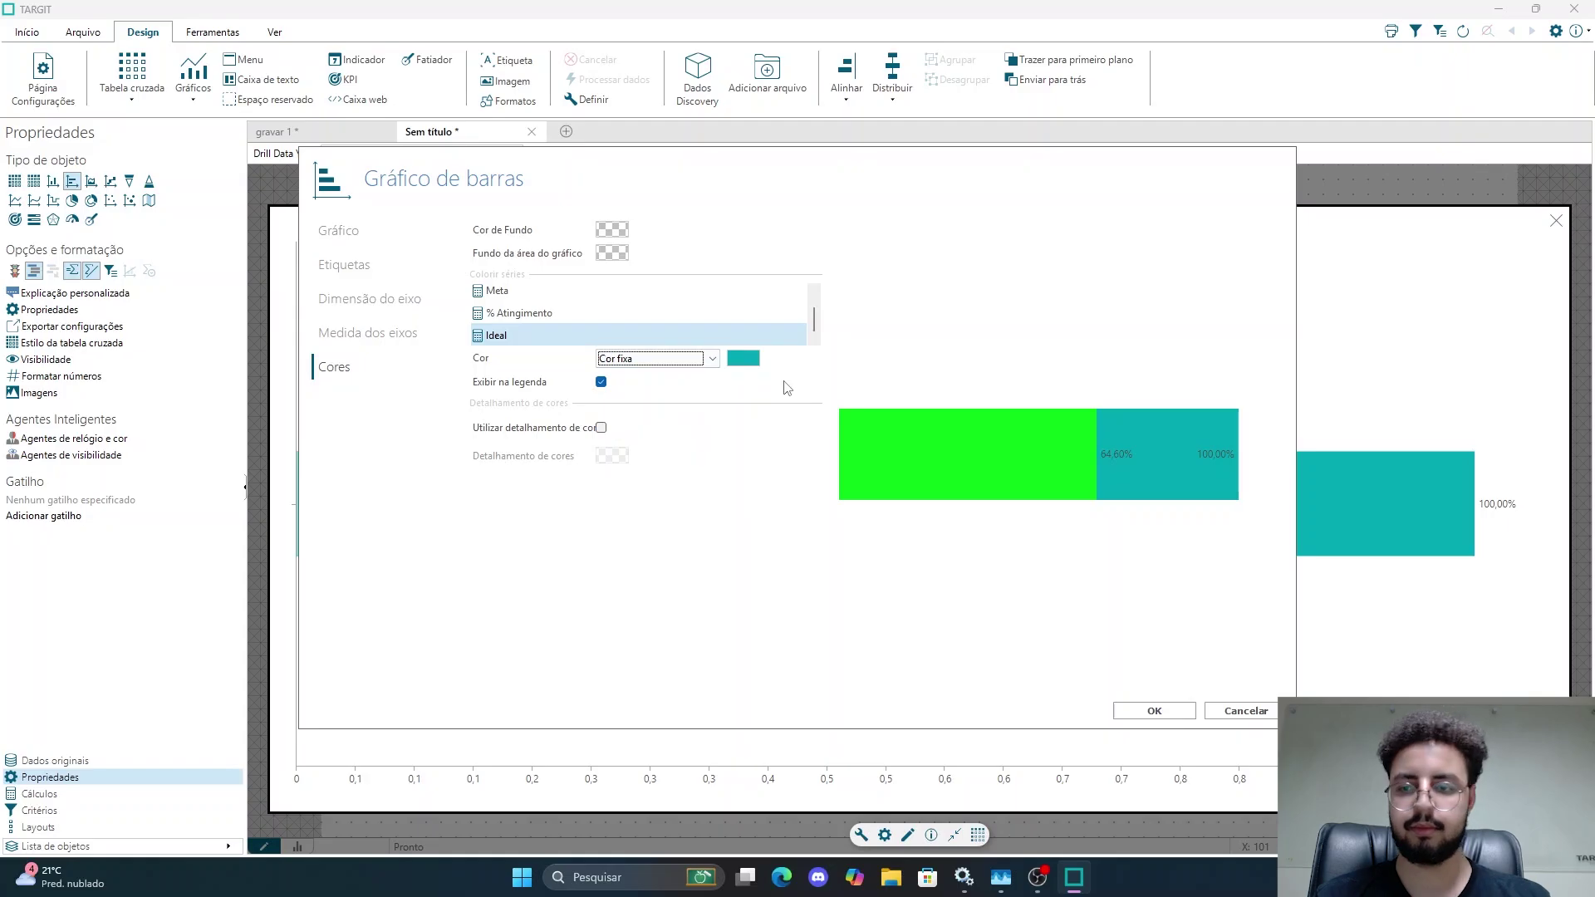
{"action": "left_click", "coordinate": [748, 362]}
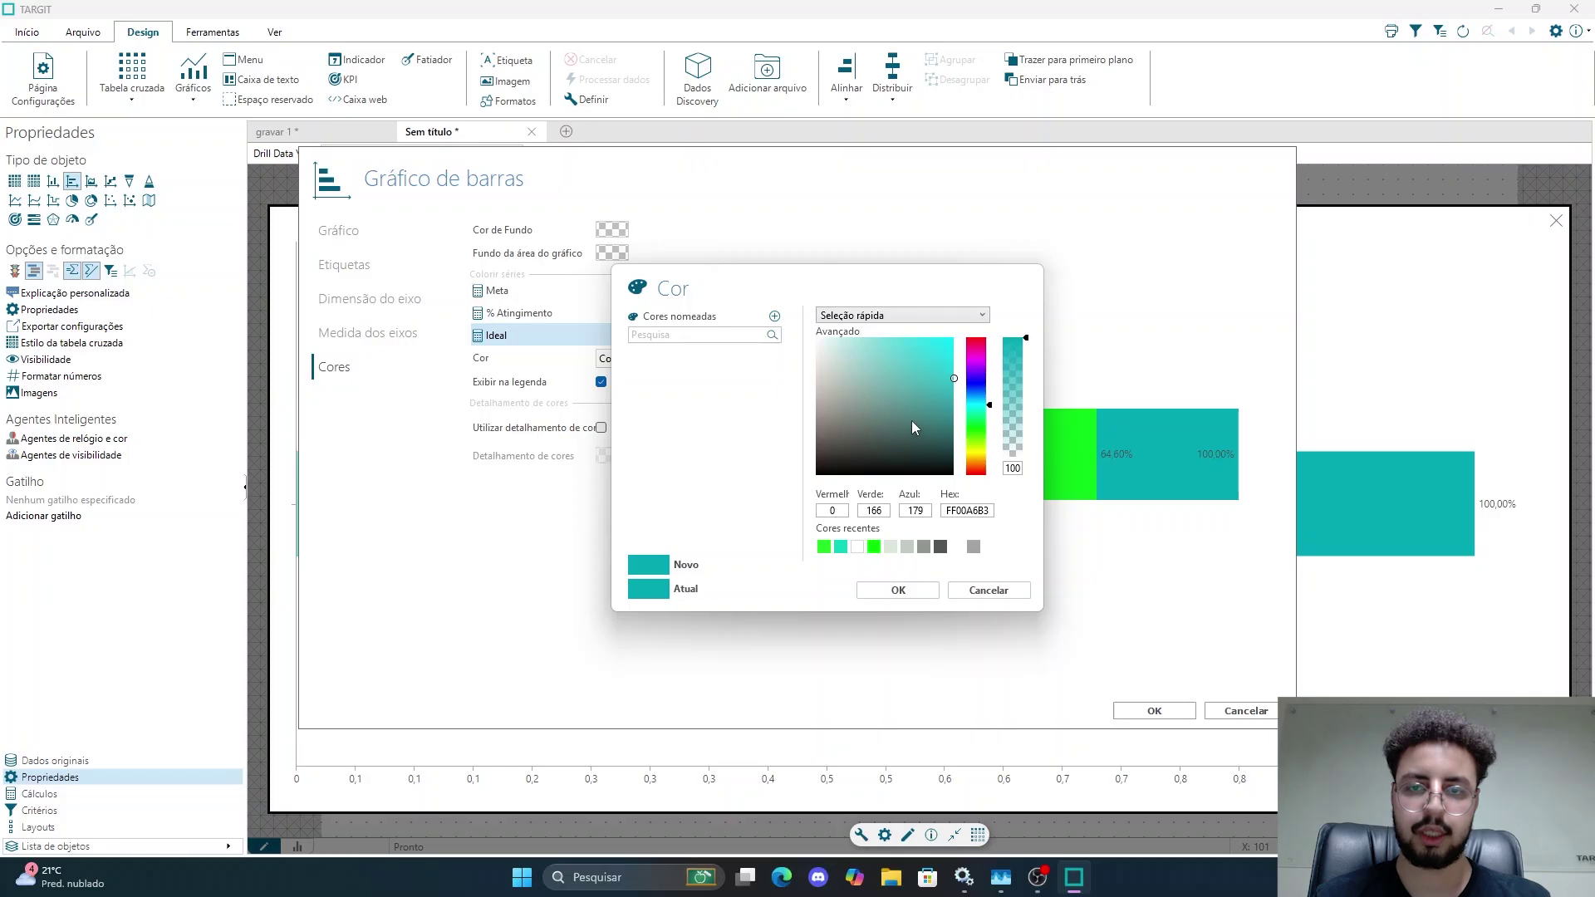
{"action": "mouse_move", "coordinate": [846, 449]}
{"action": "left_mouse_down"}
{"action": "mouse_move", "coordinate": [828, 449]}
{"action": "mouse_move", "coordinate": [833, 411]}
{"action": "left_mouse_up"}
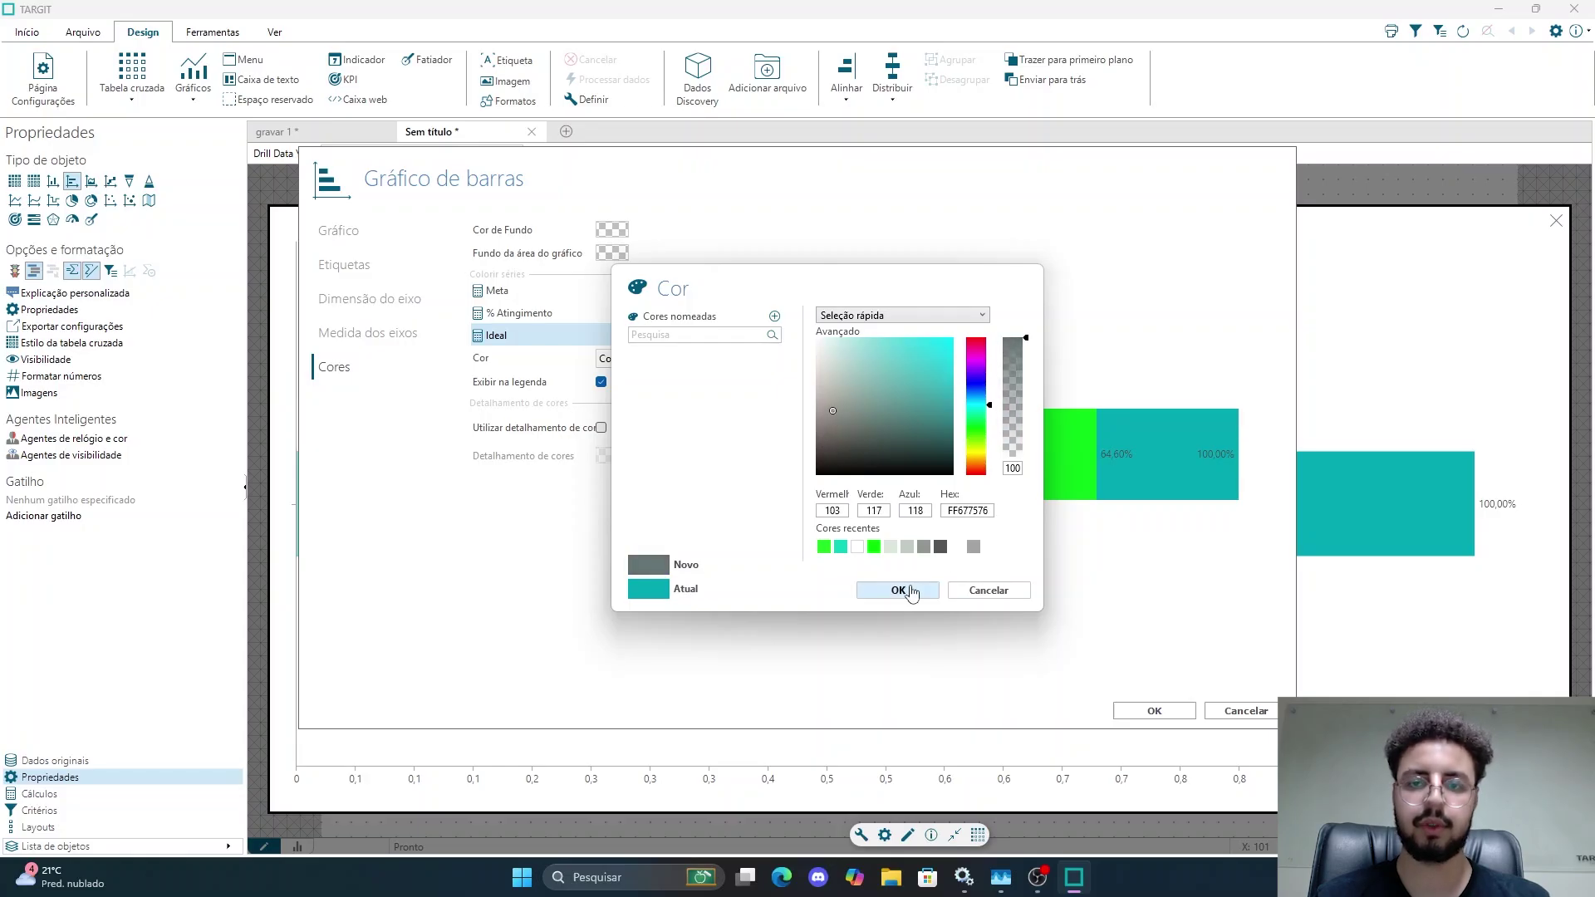
{"action": "left_click", "coordinate": [923, 546]}
{"action": "left_click", "coordinate": [922, 601]}
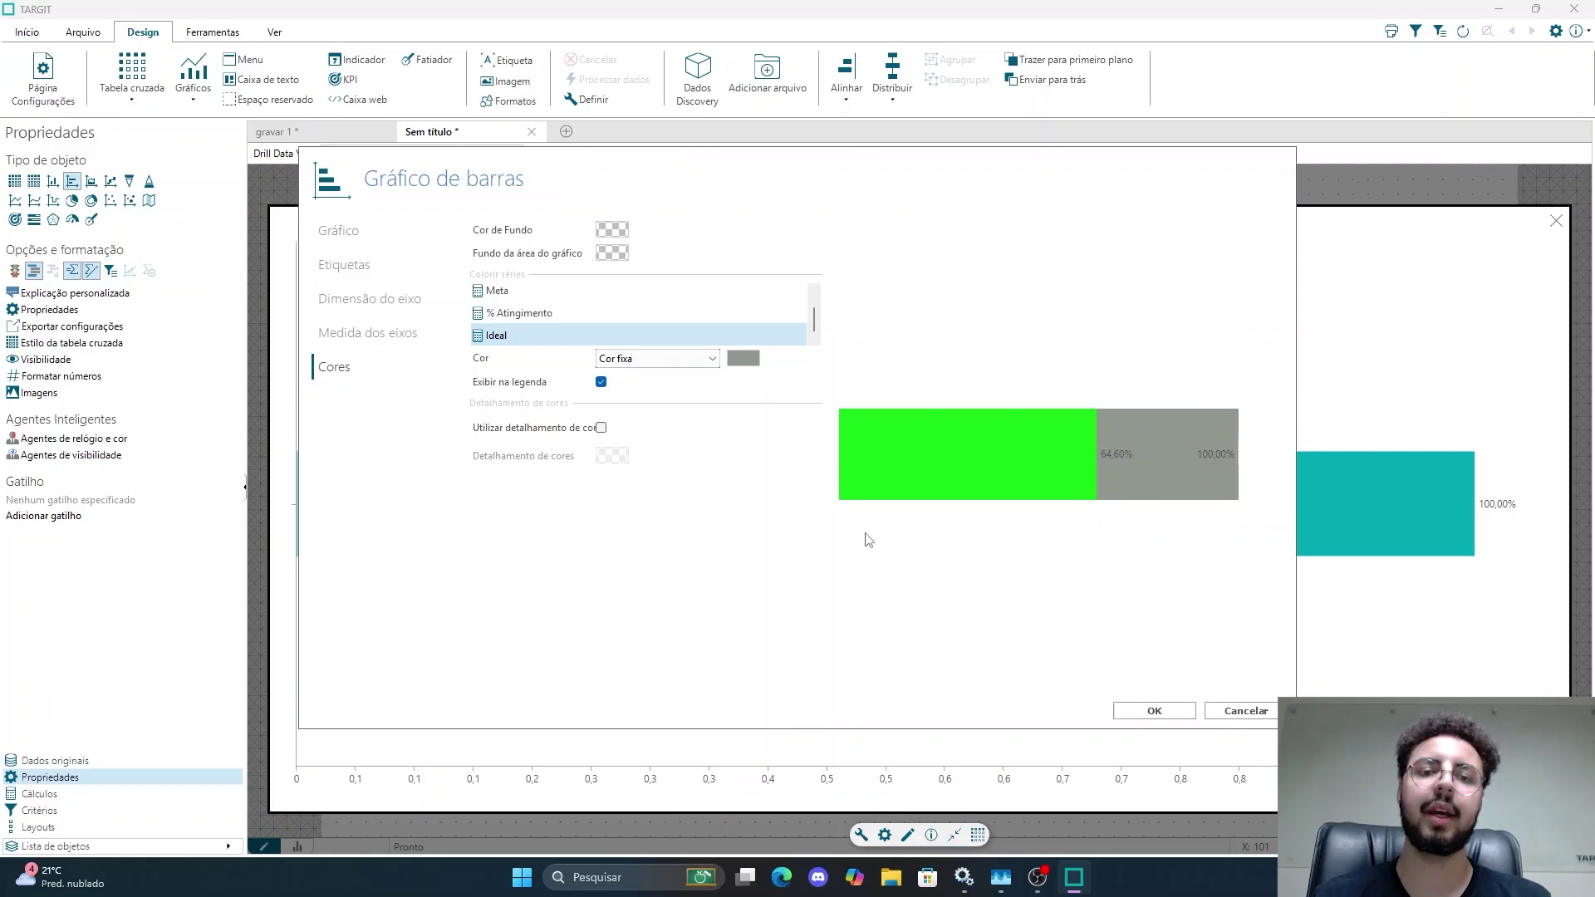
Step: Format the data labels in bold, size 10, with font colour FF050505, then apply the properties and close the maximized chart view
{"action": "left_click", "coordinate": [385, 336]}
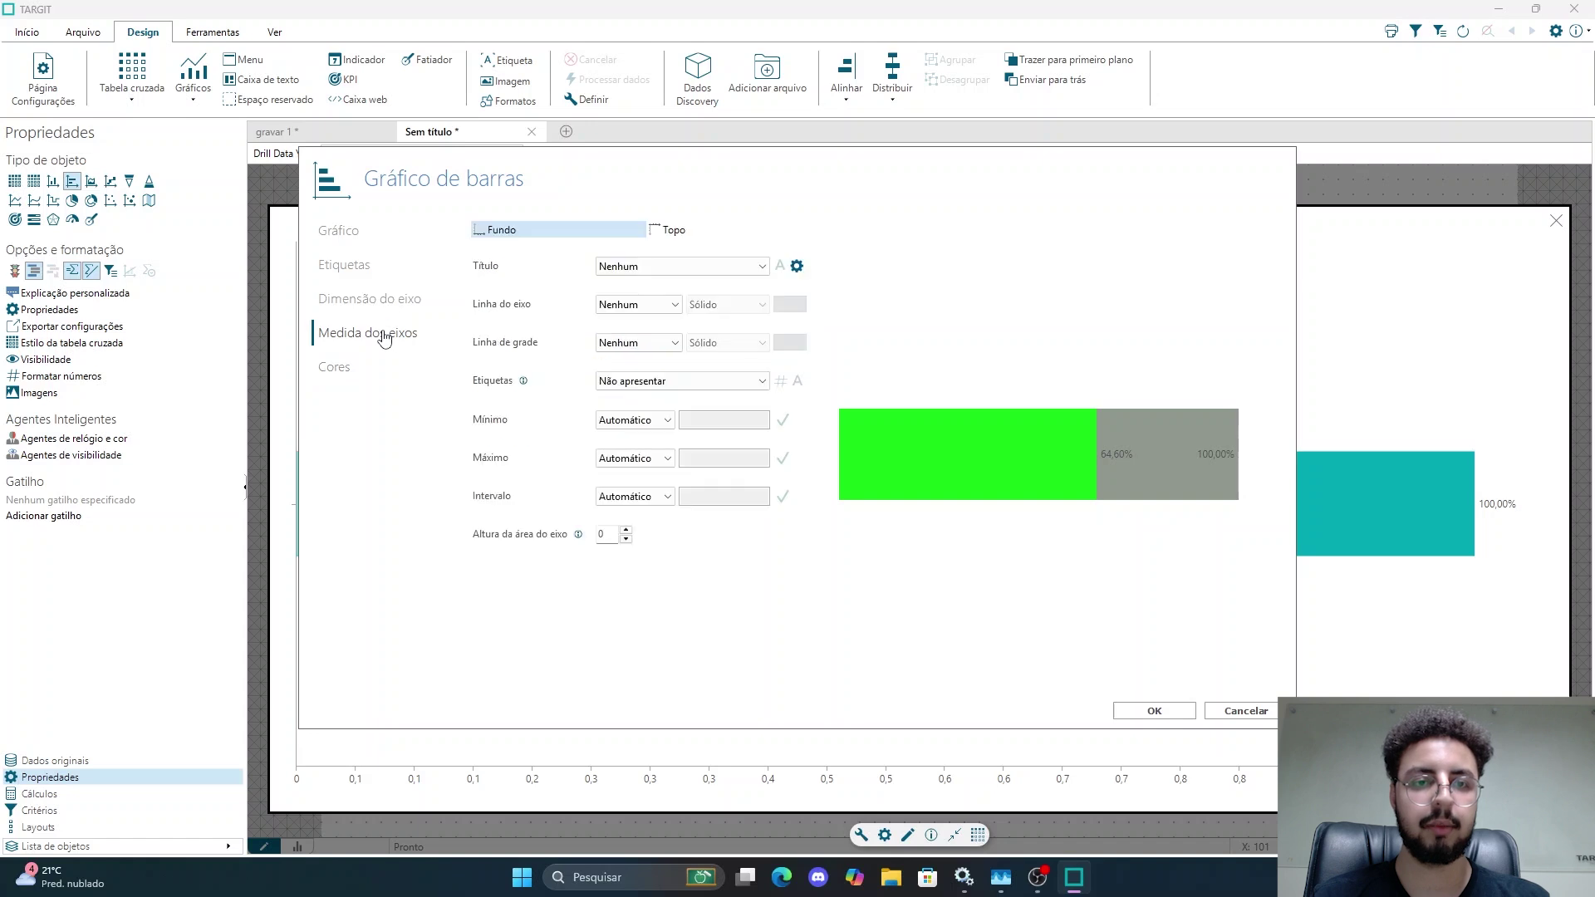
{"action": "left_click", "coordinate": [349, 265]}
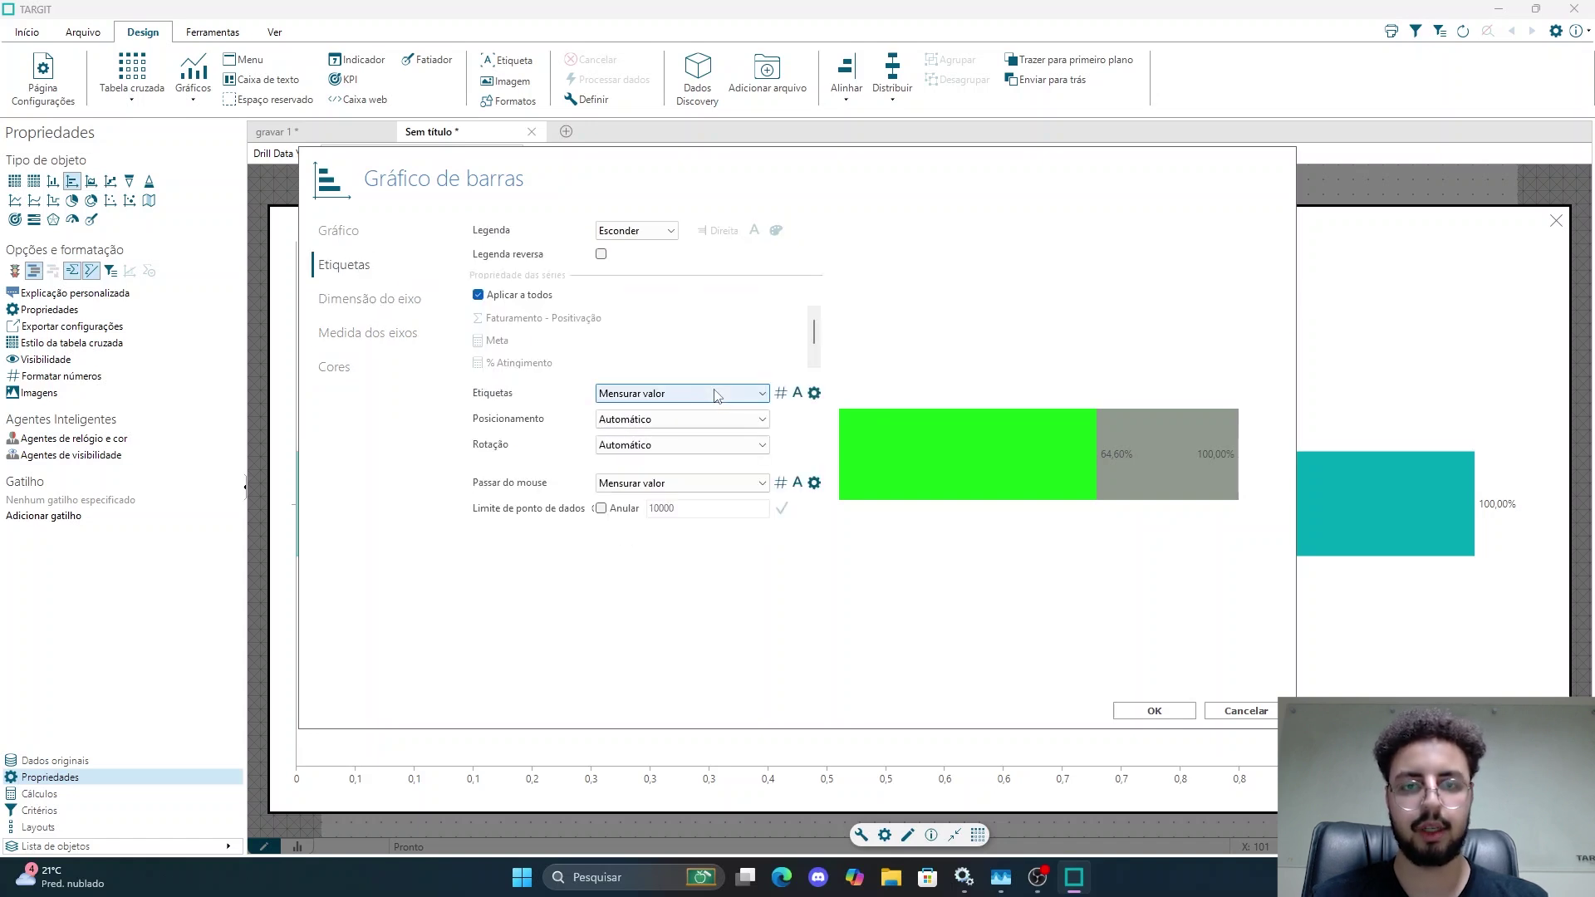
{"action": "mouse_move", "coordinate": [1112, 472]}
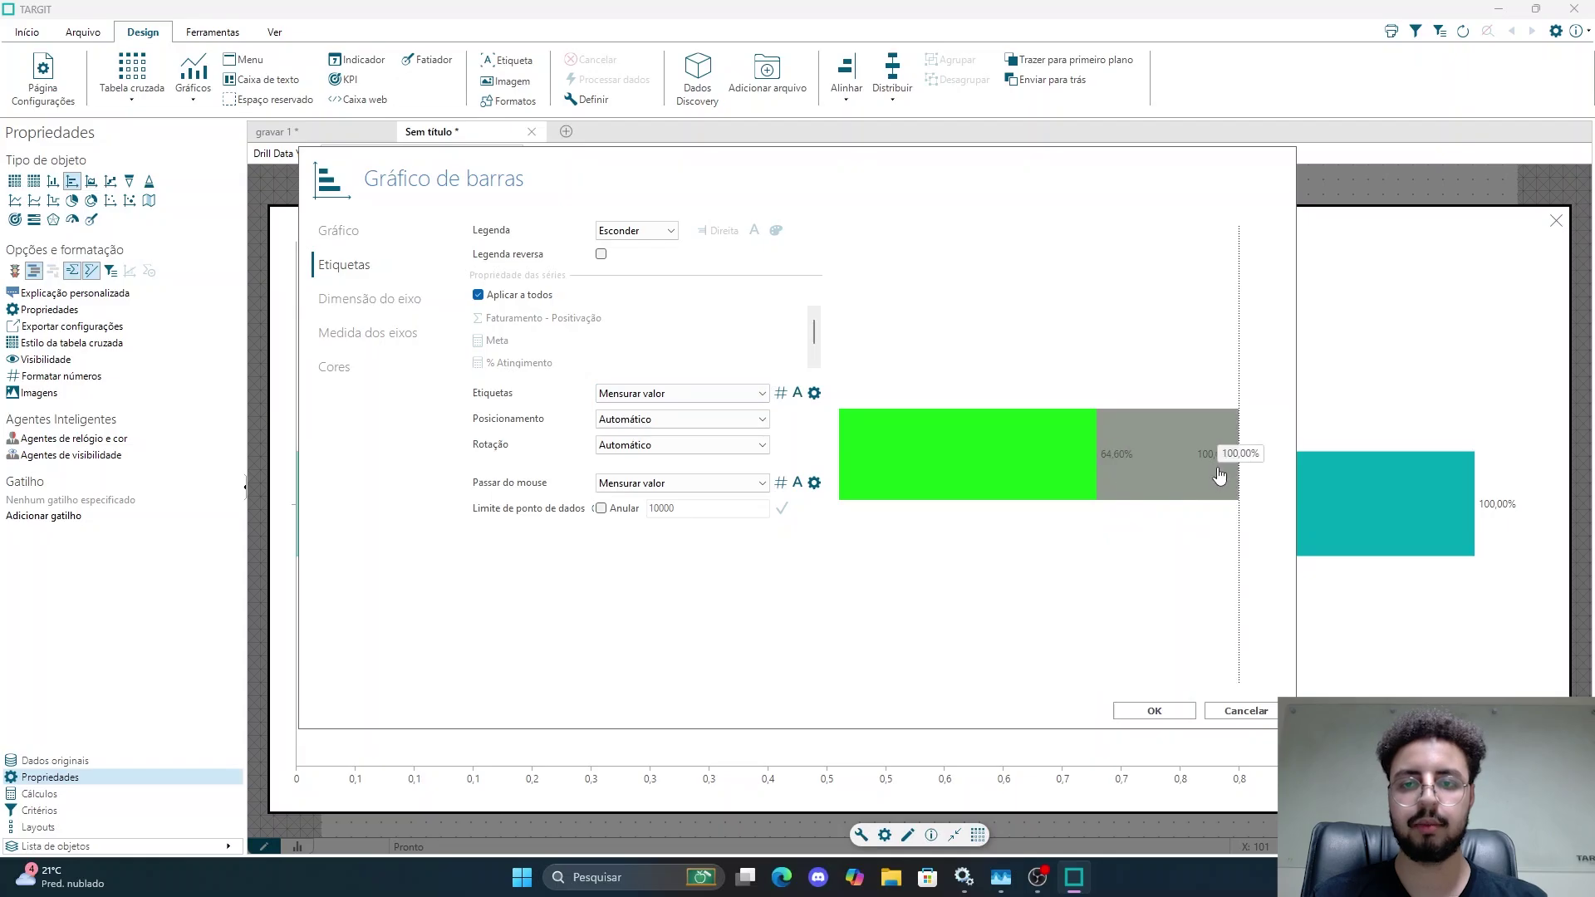
{"action": "left_click", "coordinate": [799, 394]}
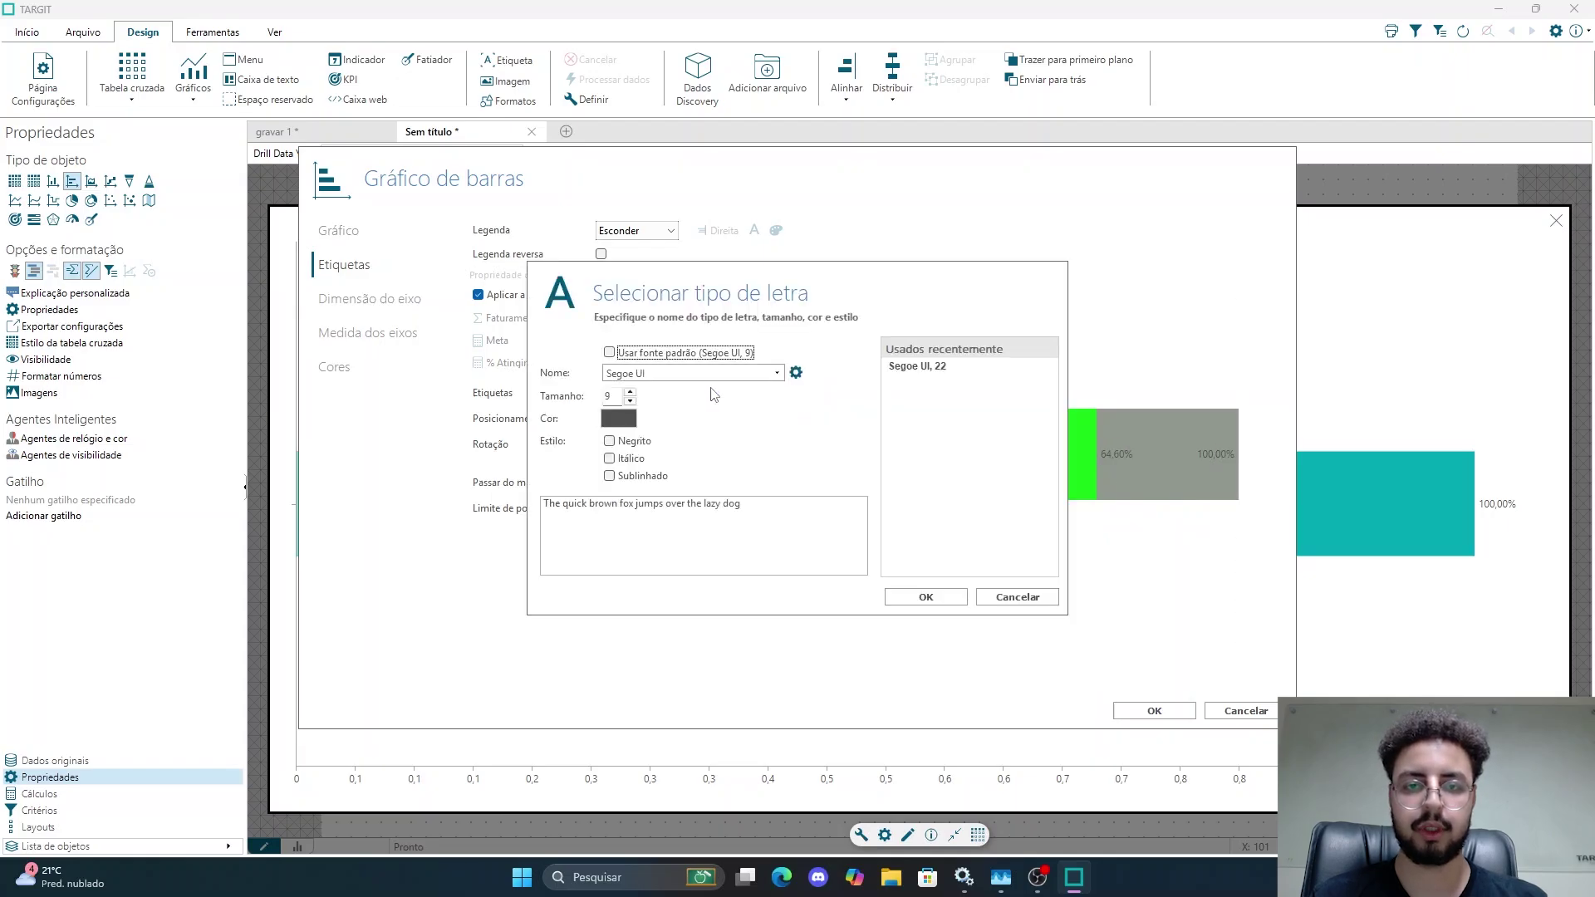
{"action": "left_click", "coordinate": [630, 391]}
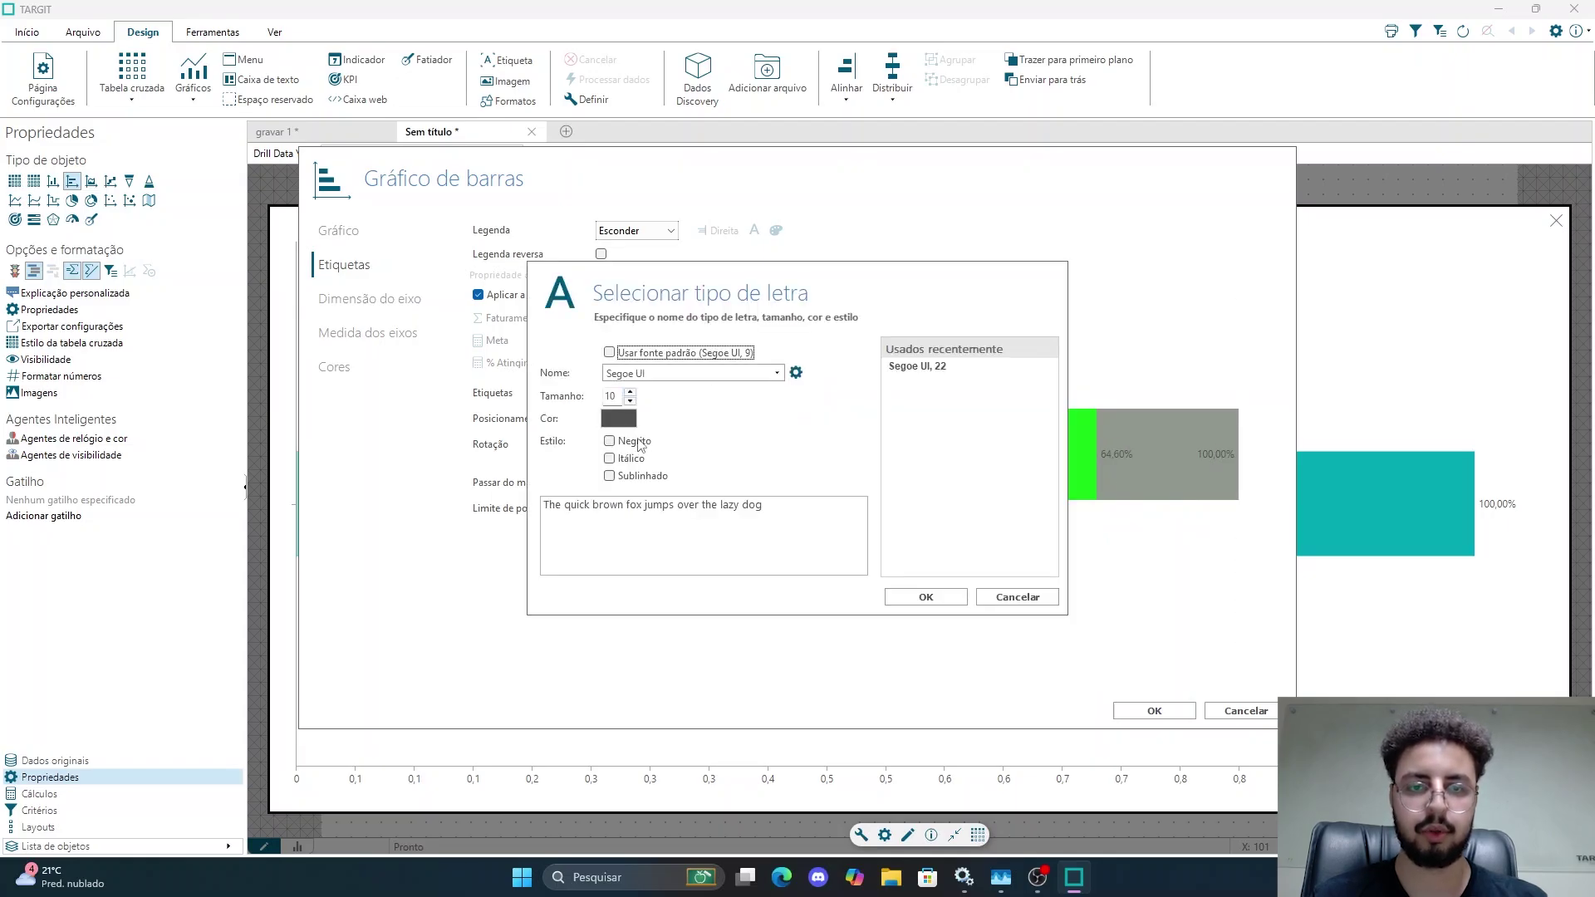
{"action": "left_click", "coordinate": [621, 420]}
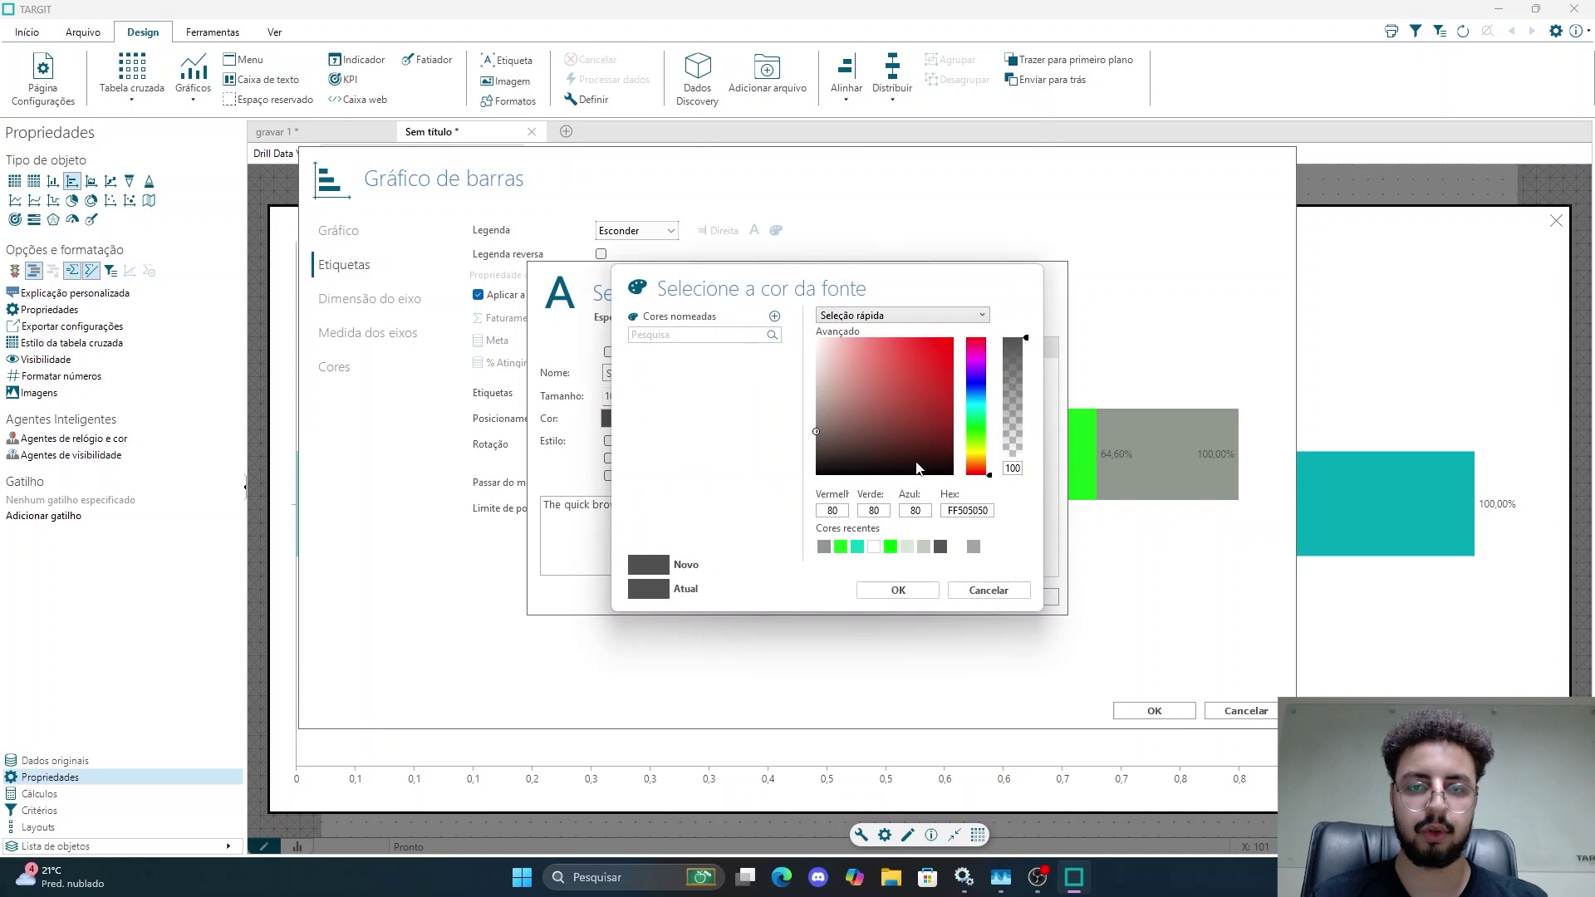
{"action": "left_click_drag", "start_coordinate": [869, 479], "coordinate": [806, 480]}
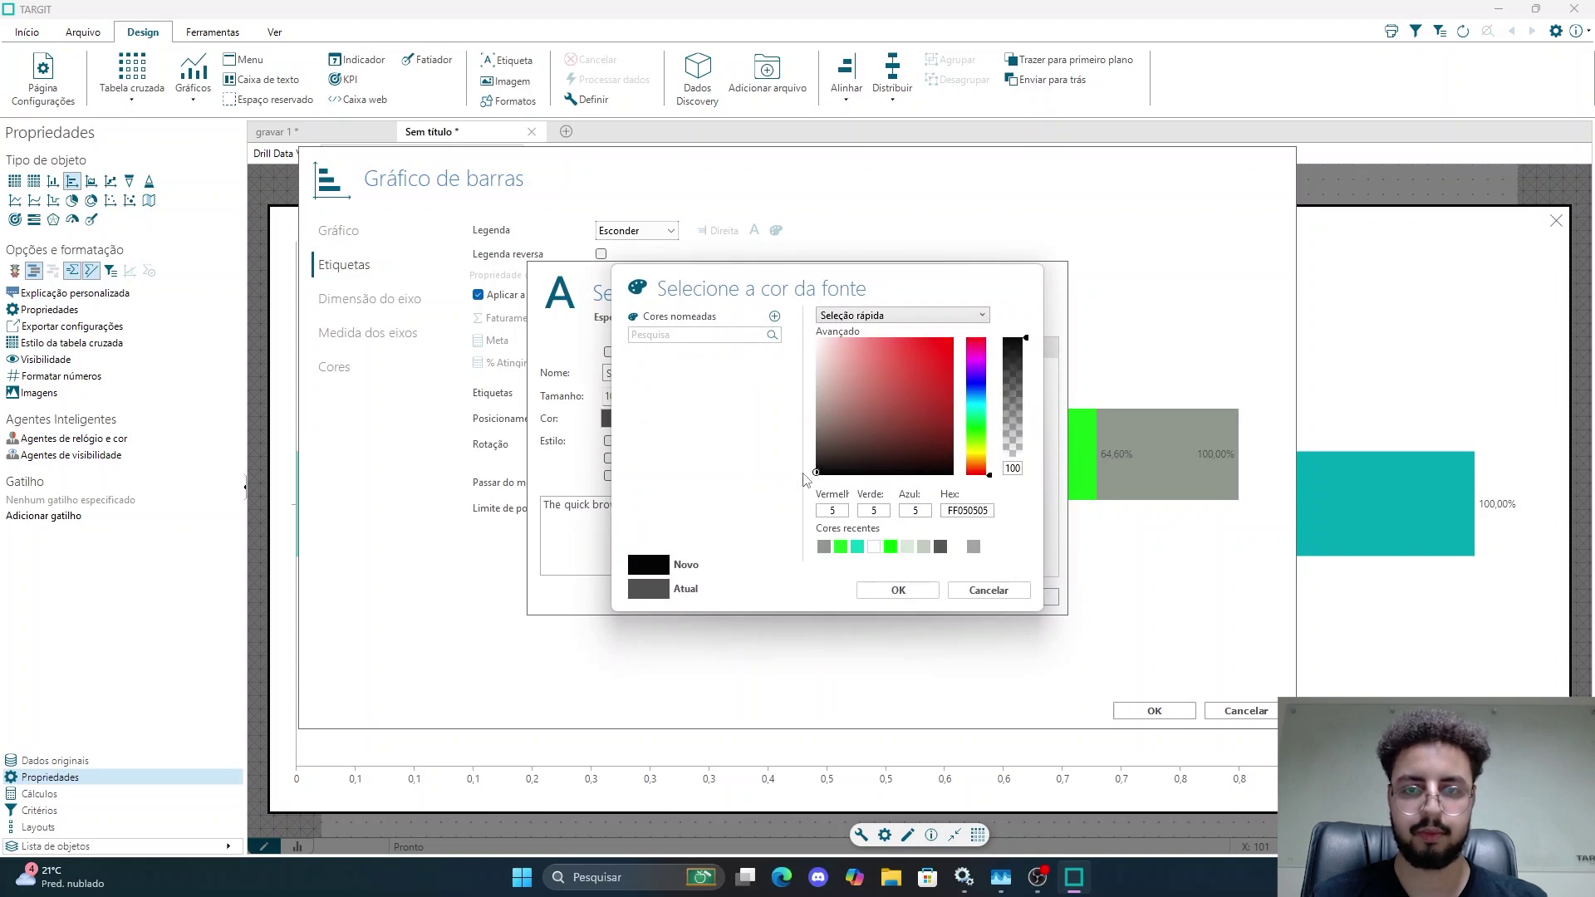
{"action": "left_click", "coordinate": [897, 588]}
{"action": "left_click", "coordinate": [610, 441]}
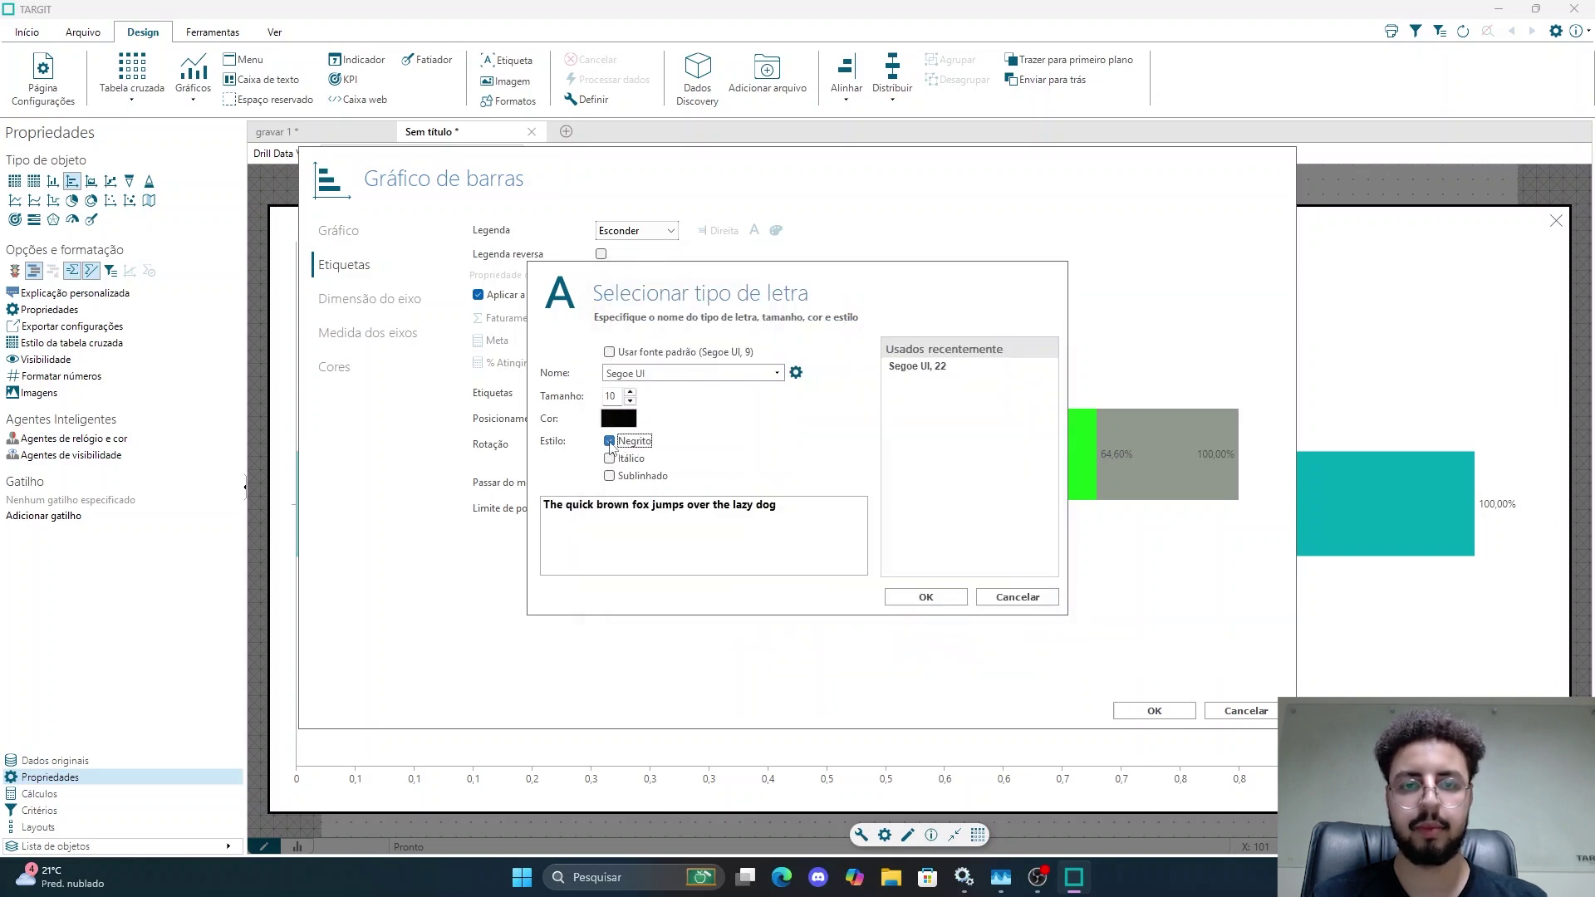
{"action": "left_click", "coordinate": [917, 602]}
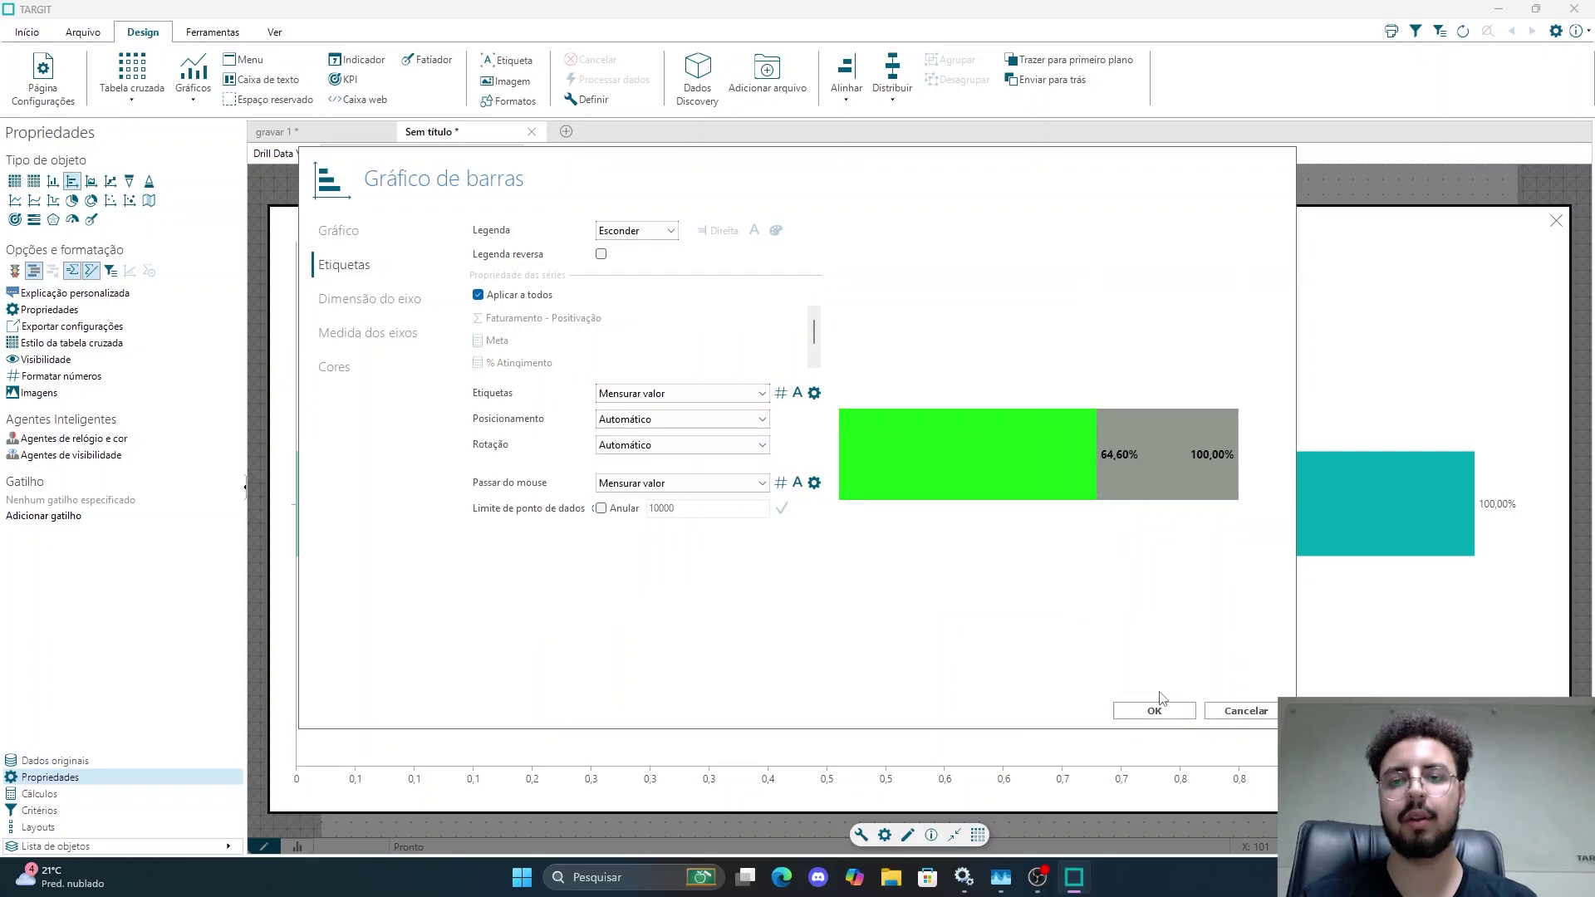
{"action": "left_click", "coordinate": [1163, 713]}
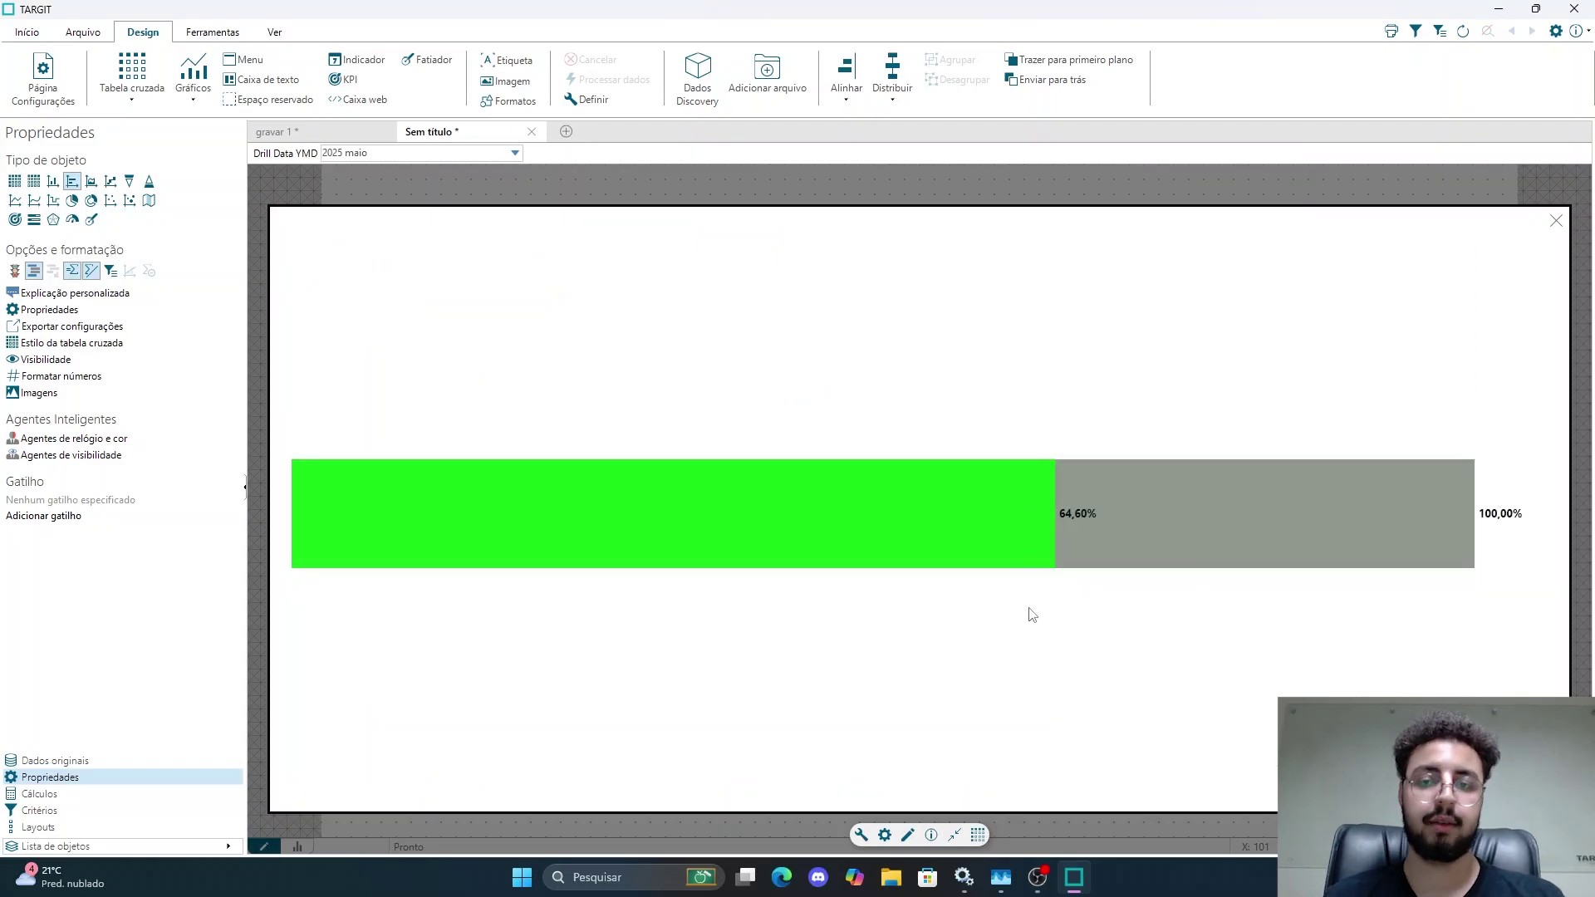
{"action": "left_click", "coordinate": [1556, 222]}
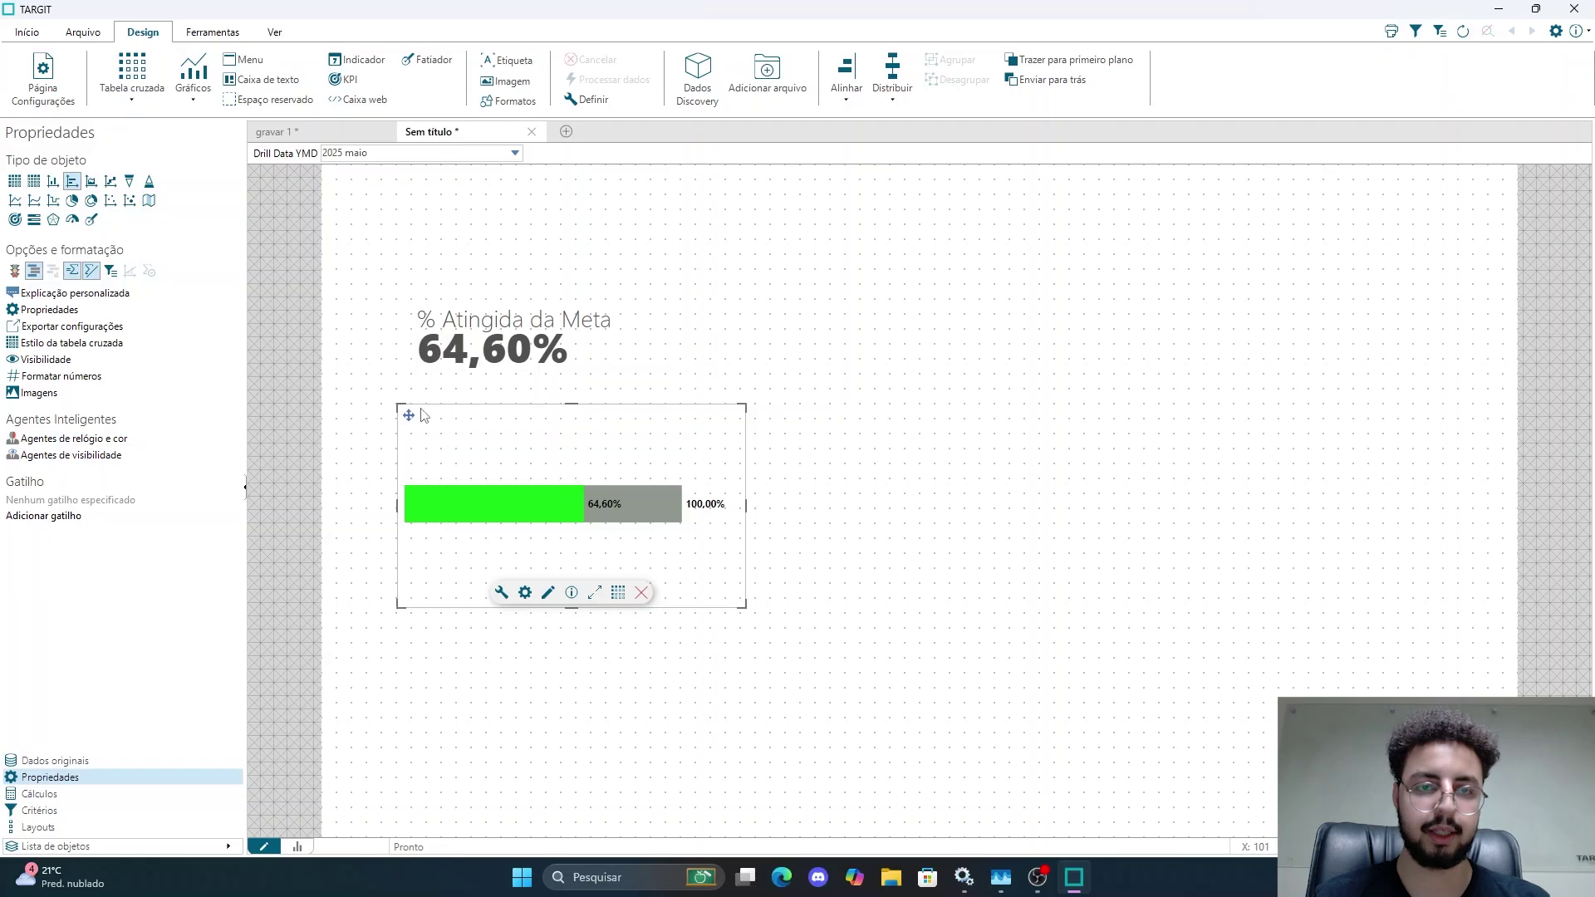
Step: Move the progress bar chart up so that it sits directly beneath the % Atingida da Meta KPI
{"action": "left_click_drag", "start_coordinate": [410, 415], "coordinate": [419, 328]}
{"action": "left_click", "coordinate": [435, 527]}
{"action": "left_click", "coordinate": [472, 456]}
{"action": "left_click_drag", "start_coordinate": [416, 329], "coordinate": [411, 331]}
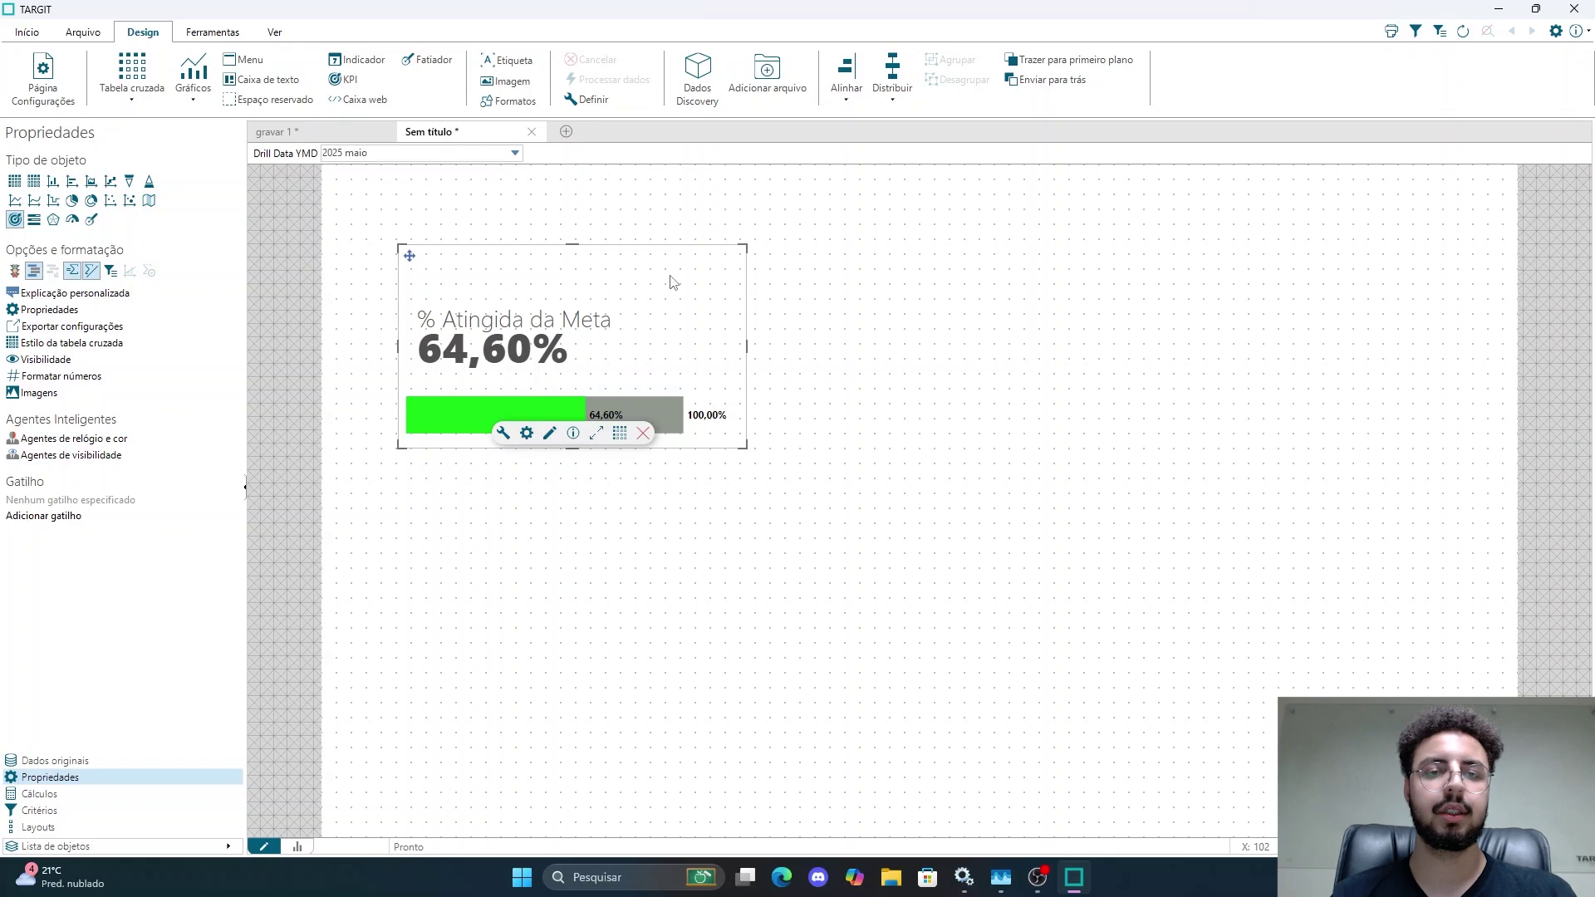
{"action": "left_click", "coordinate": [790, 290]}
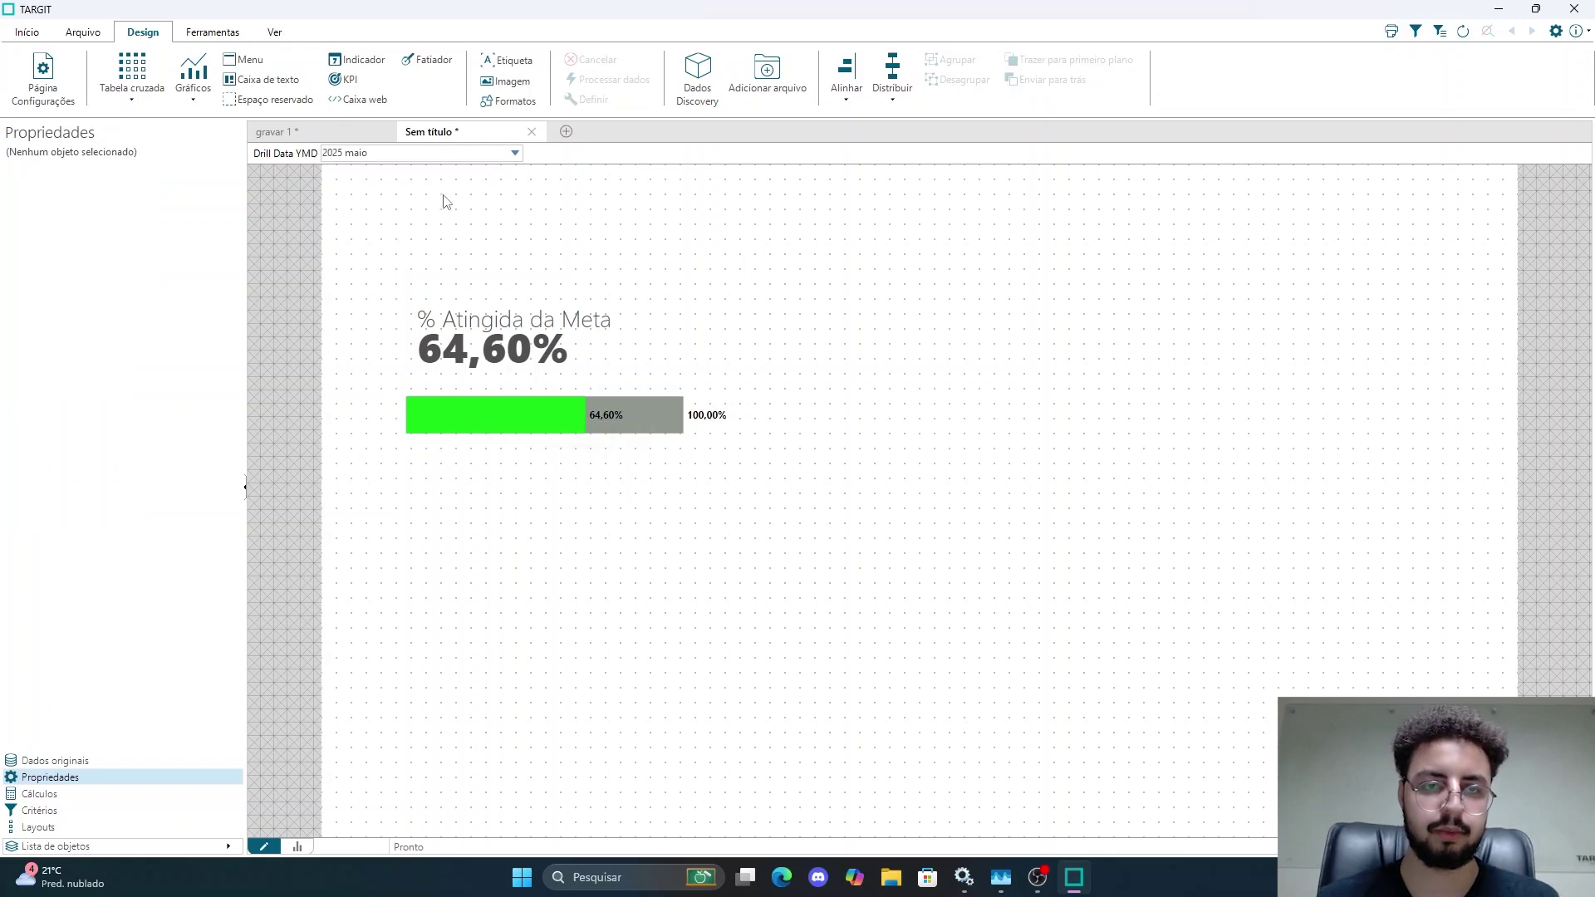
Step: Add a KPI object showing the measure Faturamento - Positivação and place it below the progress bar
{"action": "left_click", "coordinate": [137, 98]}
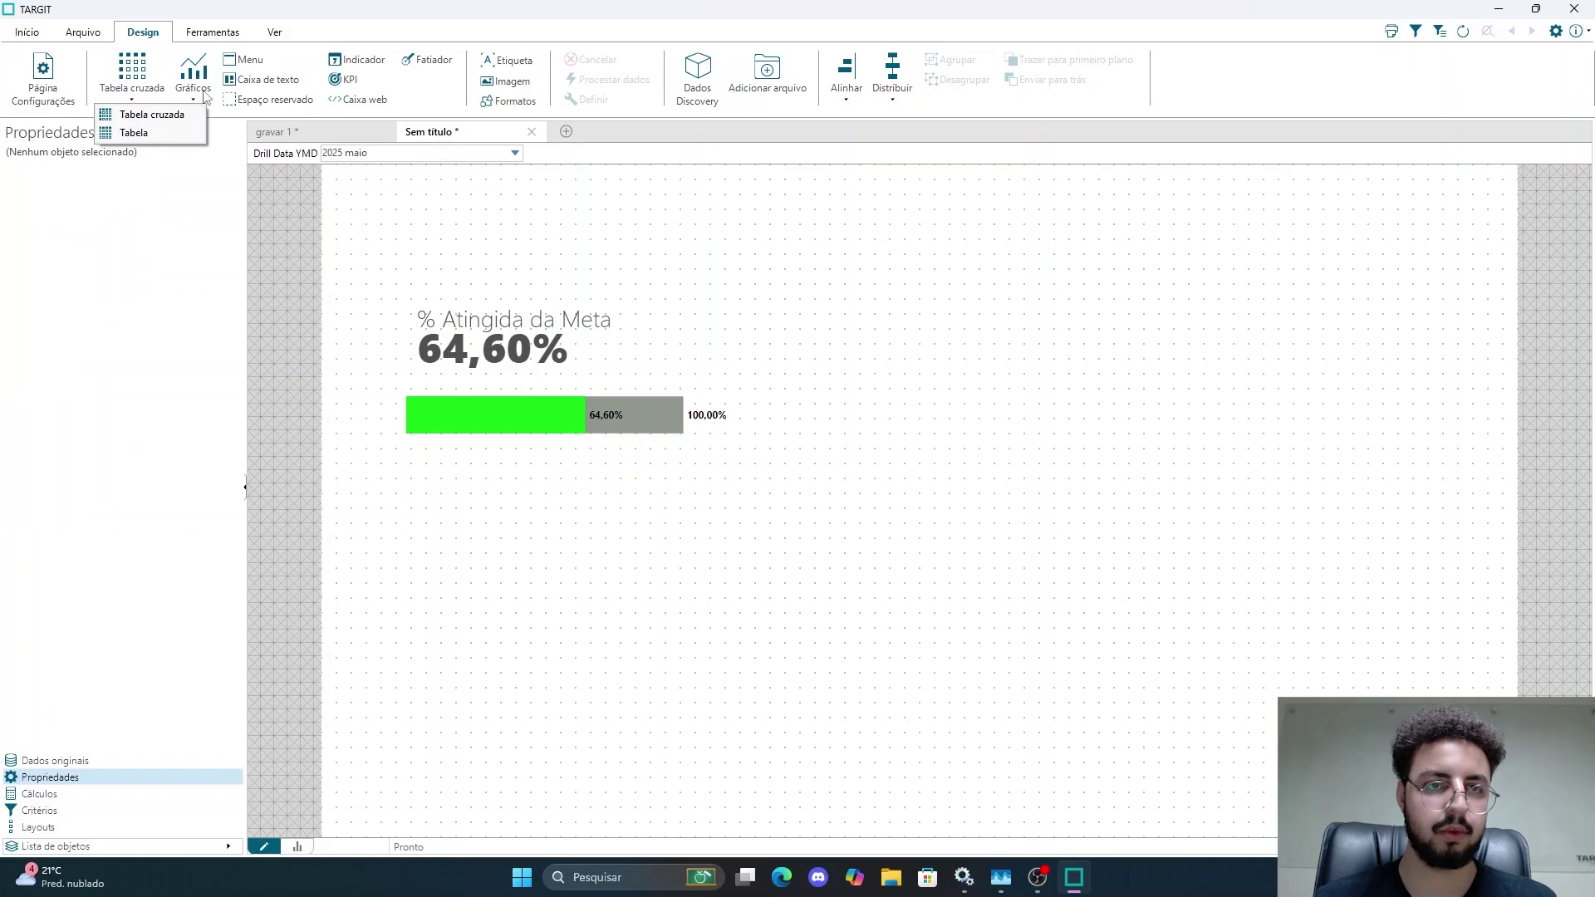
{"action": "left_click", "coordinate": [152, 114]}
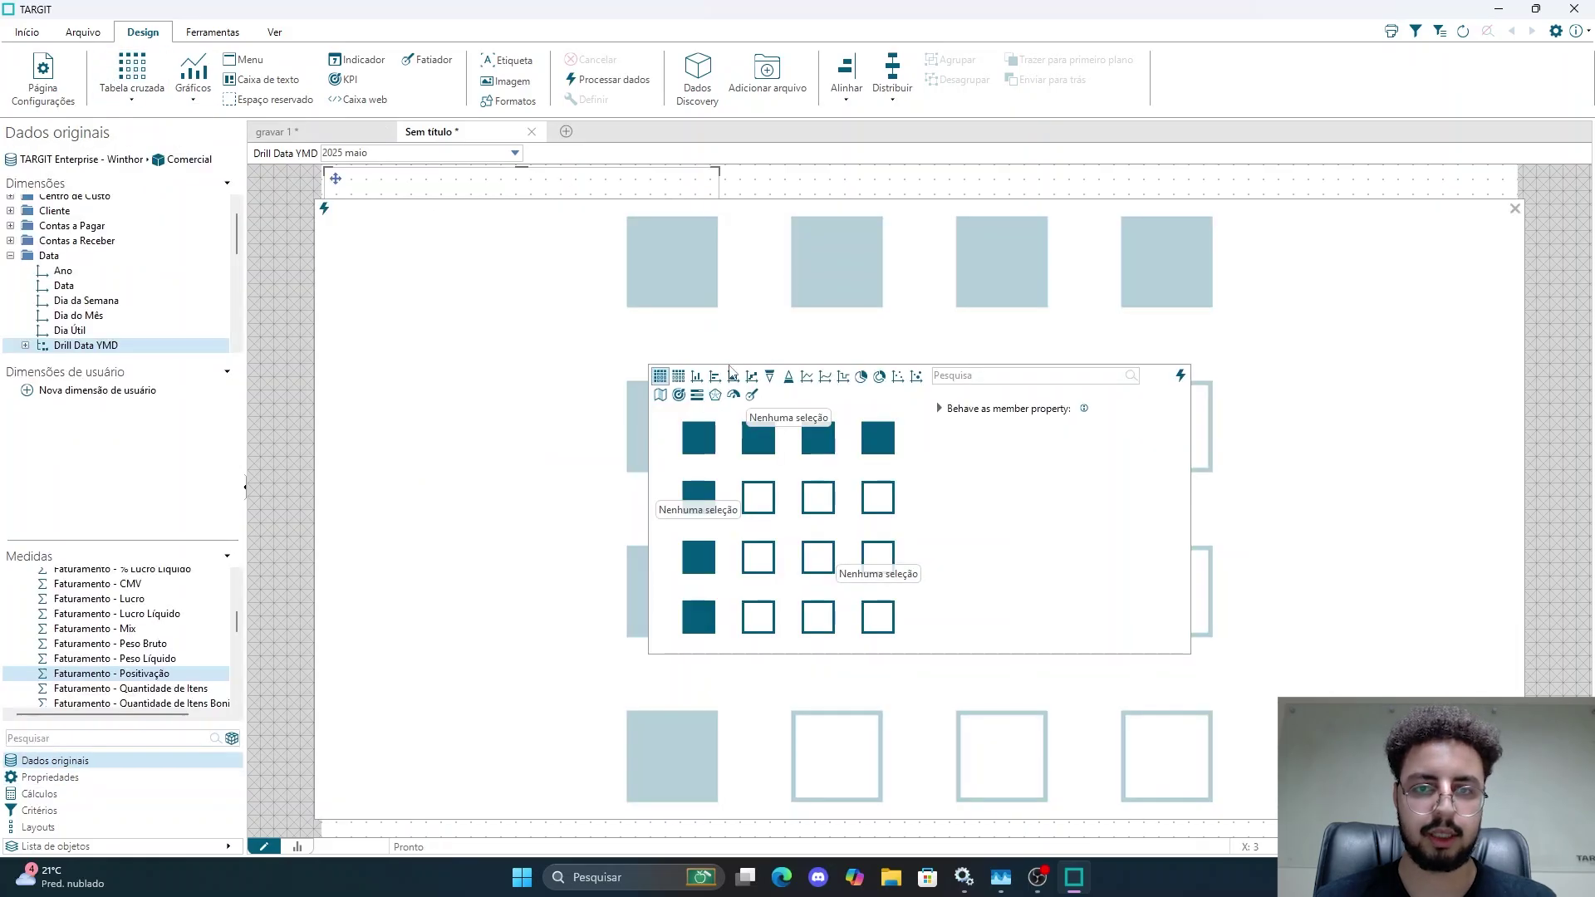
{"action": "left_click", "coordinate": [680, 397]}
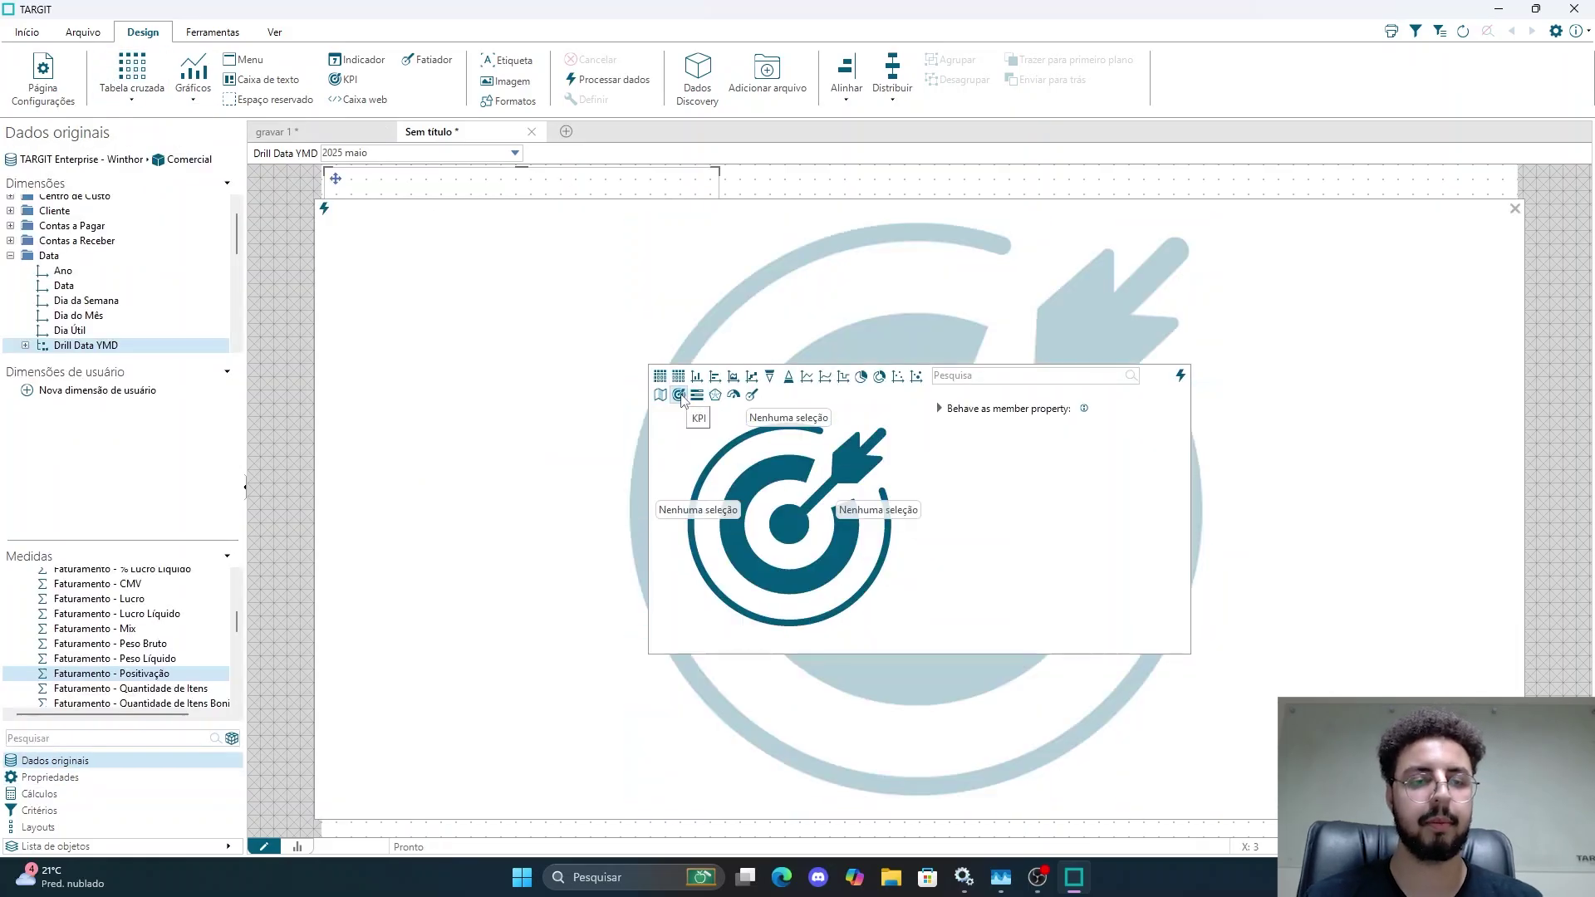
{"action": "scroll", "coordinate": [223, 619], "scroll_direction": "down", "scroll_amount": 1}
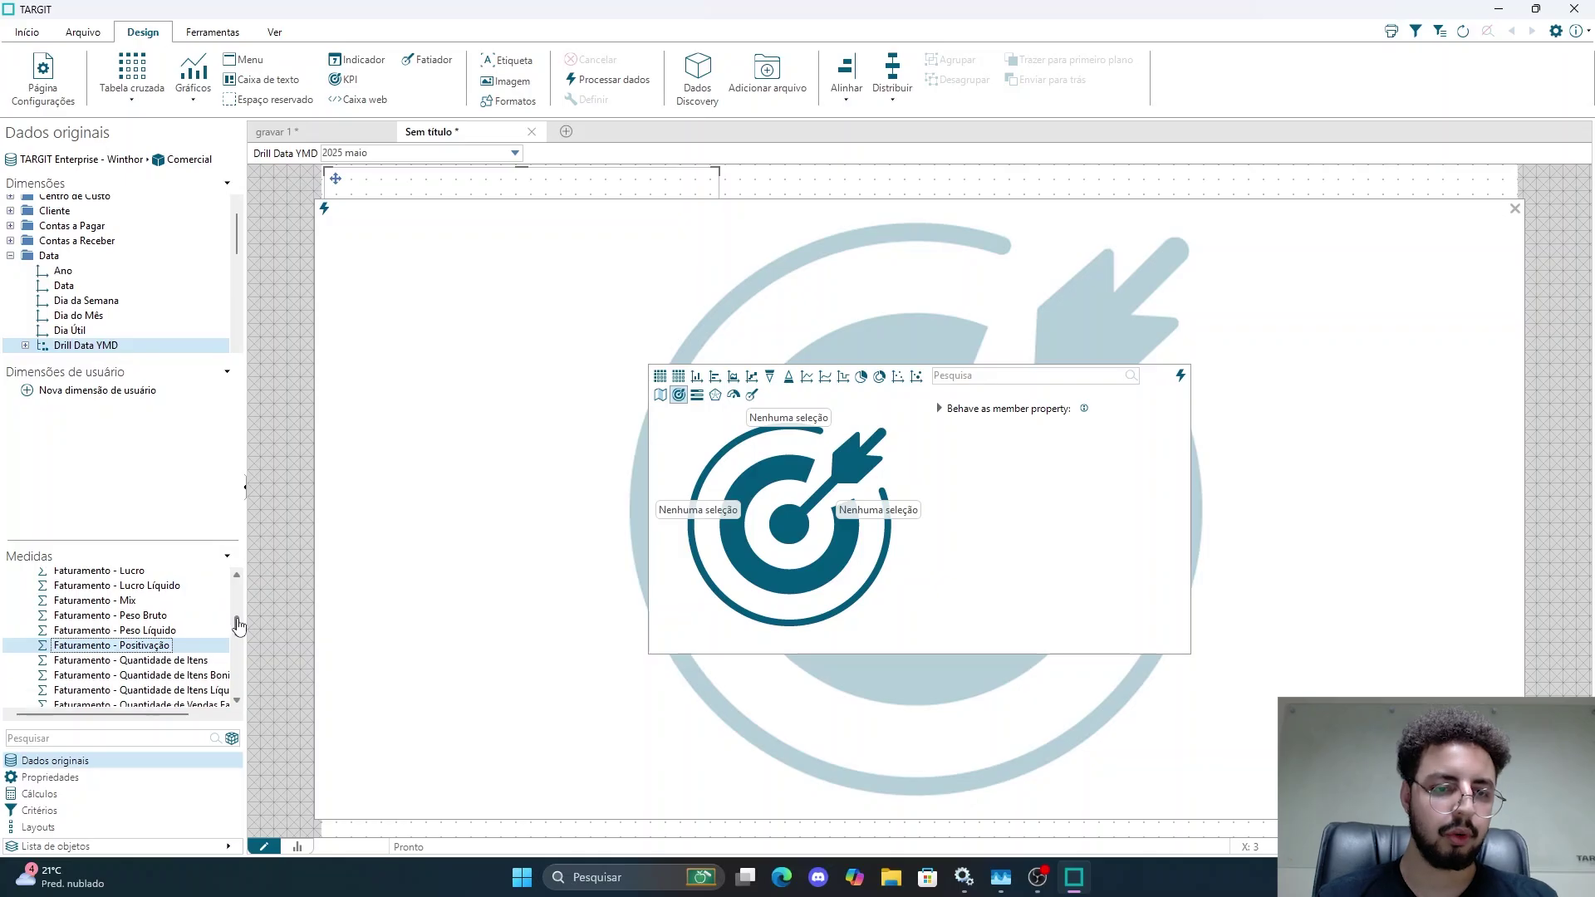
{"action": "left_click_drag", "start_coordinate": [147, 631], "coordinate": [724, 517]}
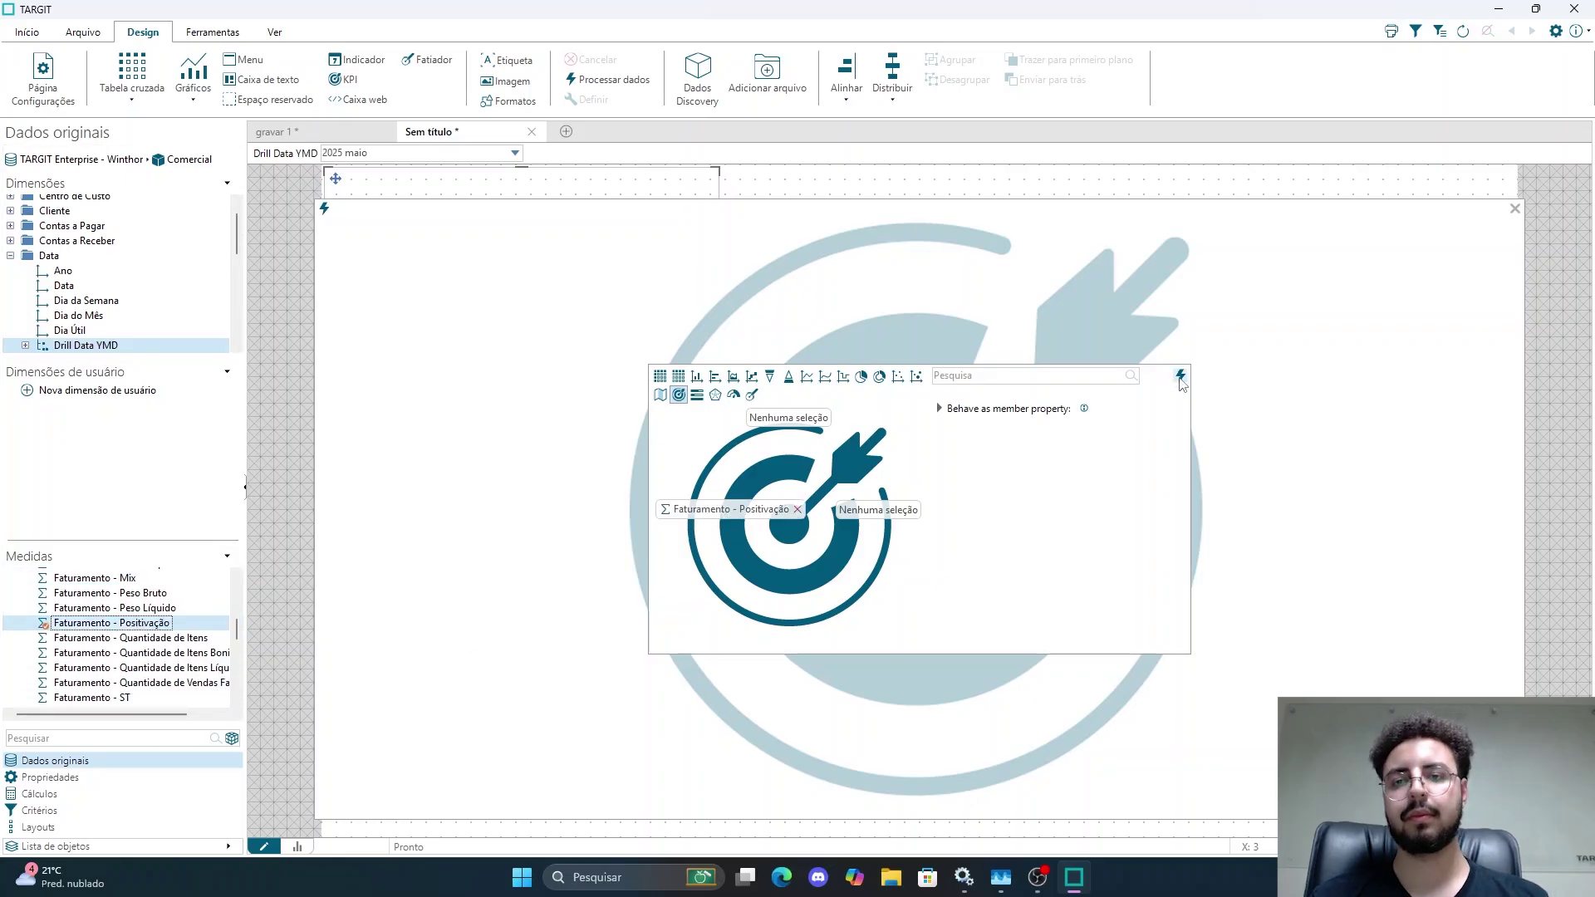
{"action": "left_click", "coordinate": [1238, 390]}
{"action": "left_click_drag", "start_coordinate": [338, 190], "coordinate": [351, 397]}
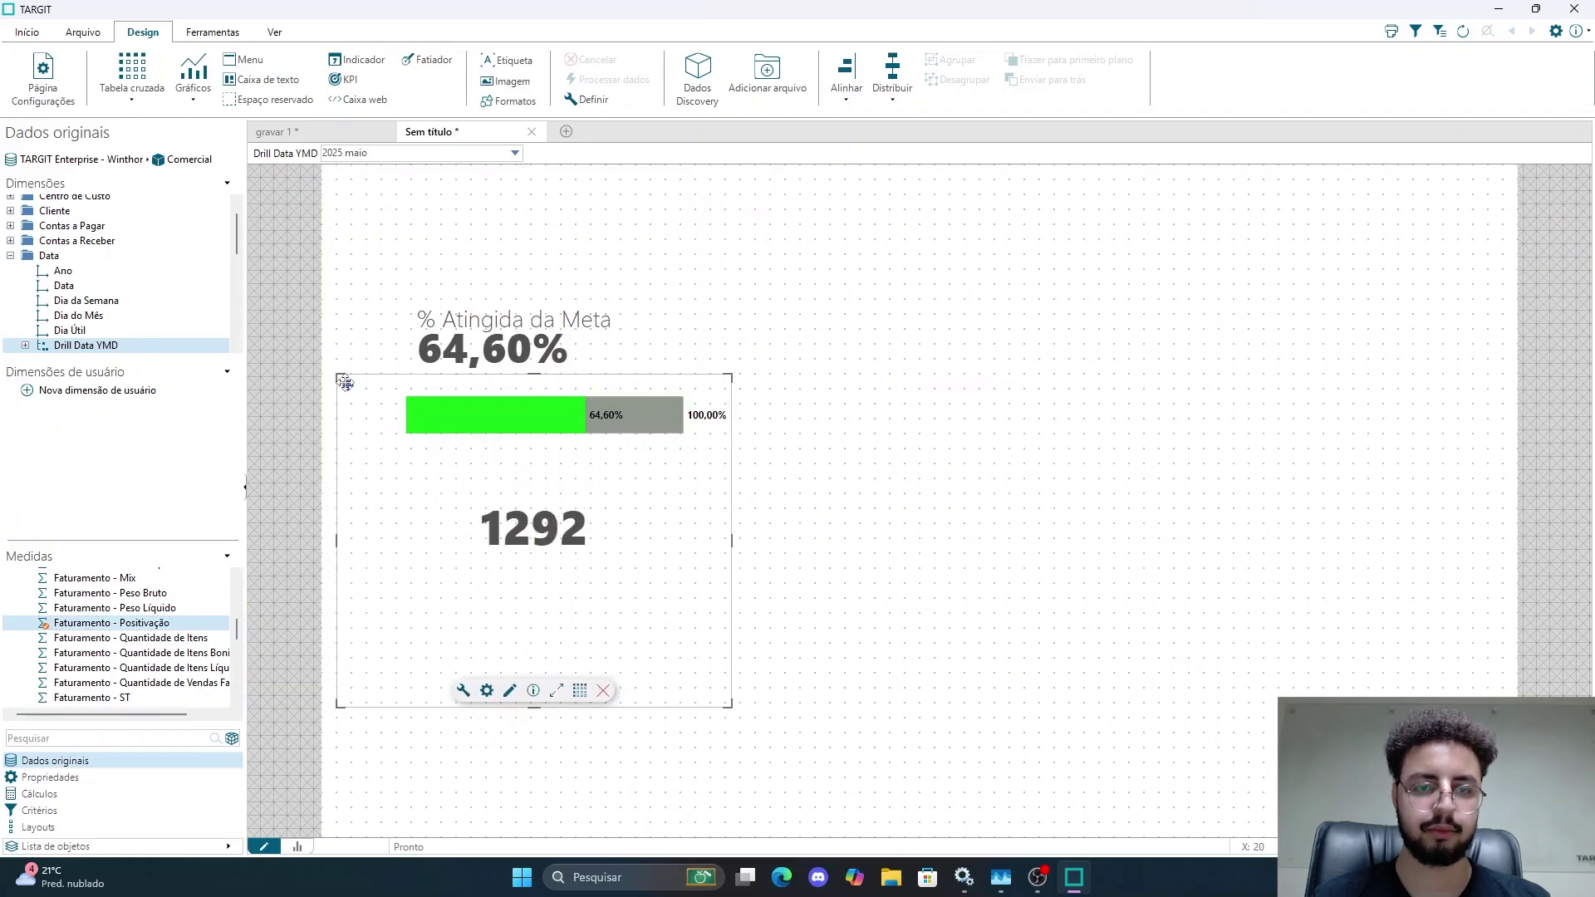
Step: Change the new KPI's image to the system layout "Esquerda, 1 valor, 1 etiqueta, com título"
{"action": "left_click", "coordinate": [487, 693]}
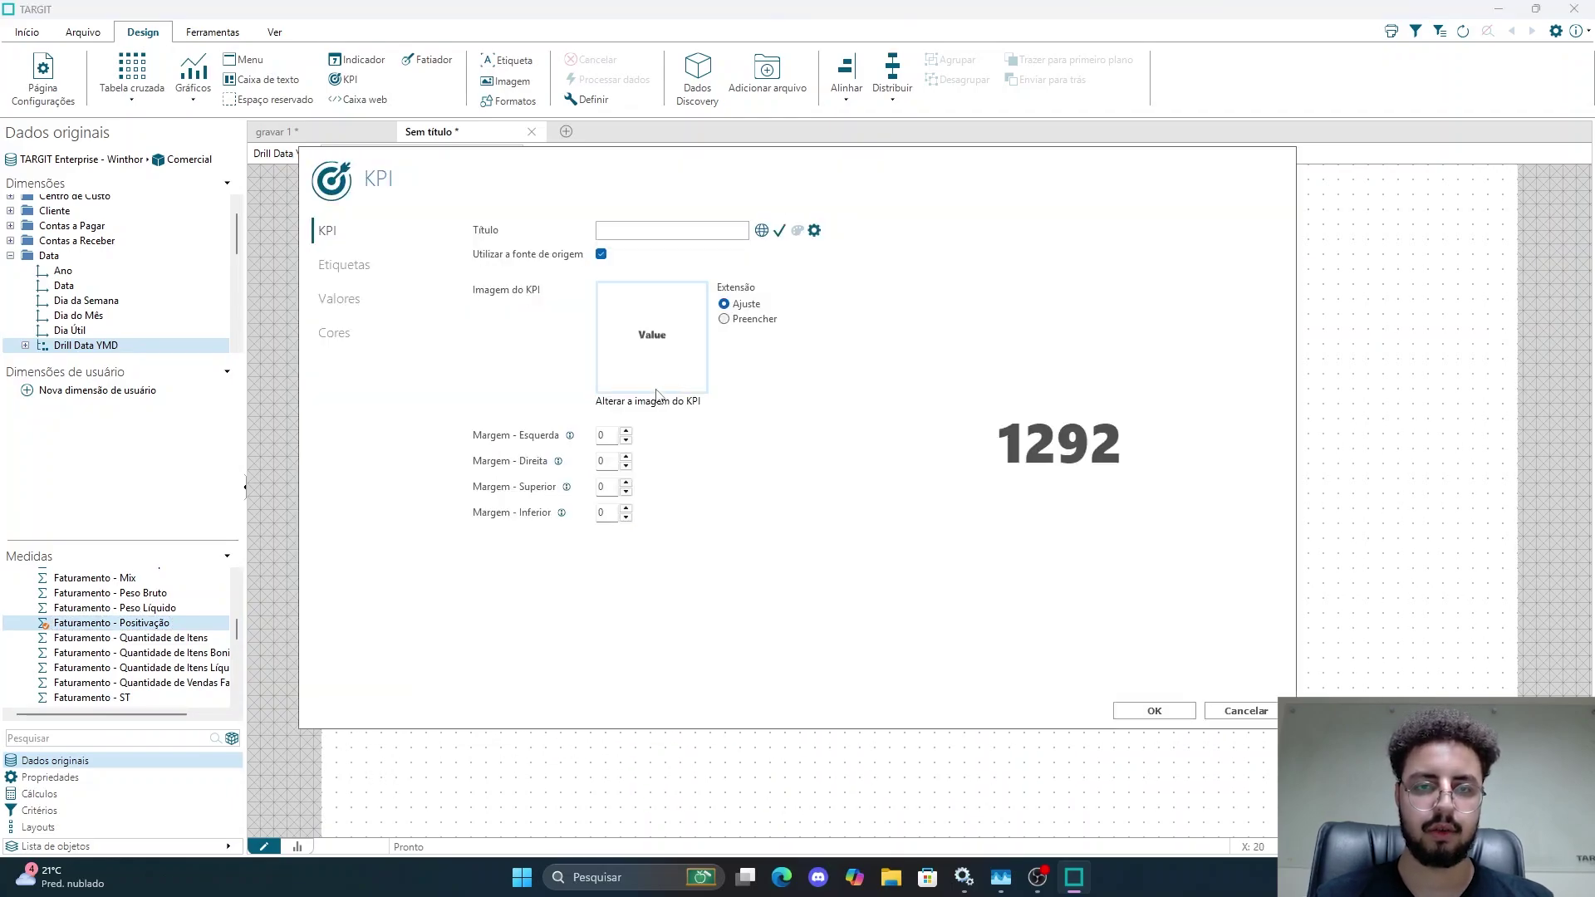
{"action": "left_click", "coordinate": [656, 399]}
{"action": "scroll", "coordinate": [674, 460], "scroll_direction": "down", "scroll_amount": 2}
{"action": "scroll", "coordinate": [674, 459], "scroll_direction": "down", "scroll_amount": 8}
{"action": "scroll", "coordinate": [675, 460], "scroll_direction": "up", "scroll_amount": 5}
{"action": "scroll", "coordinate": [674, 460], "scroll_direction": "down", "scroll_amount": 6}
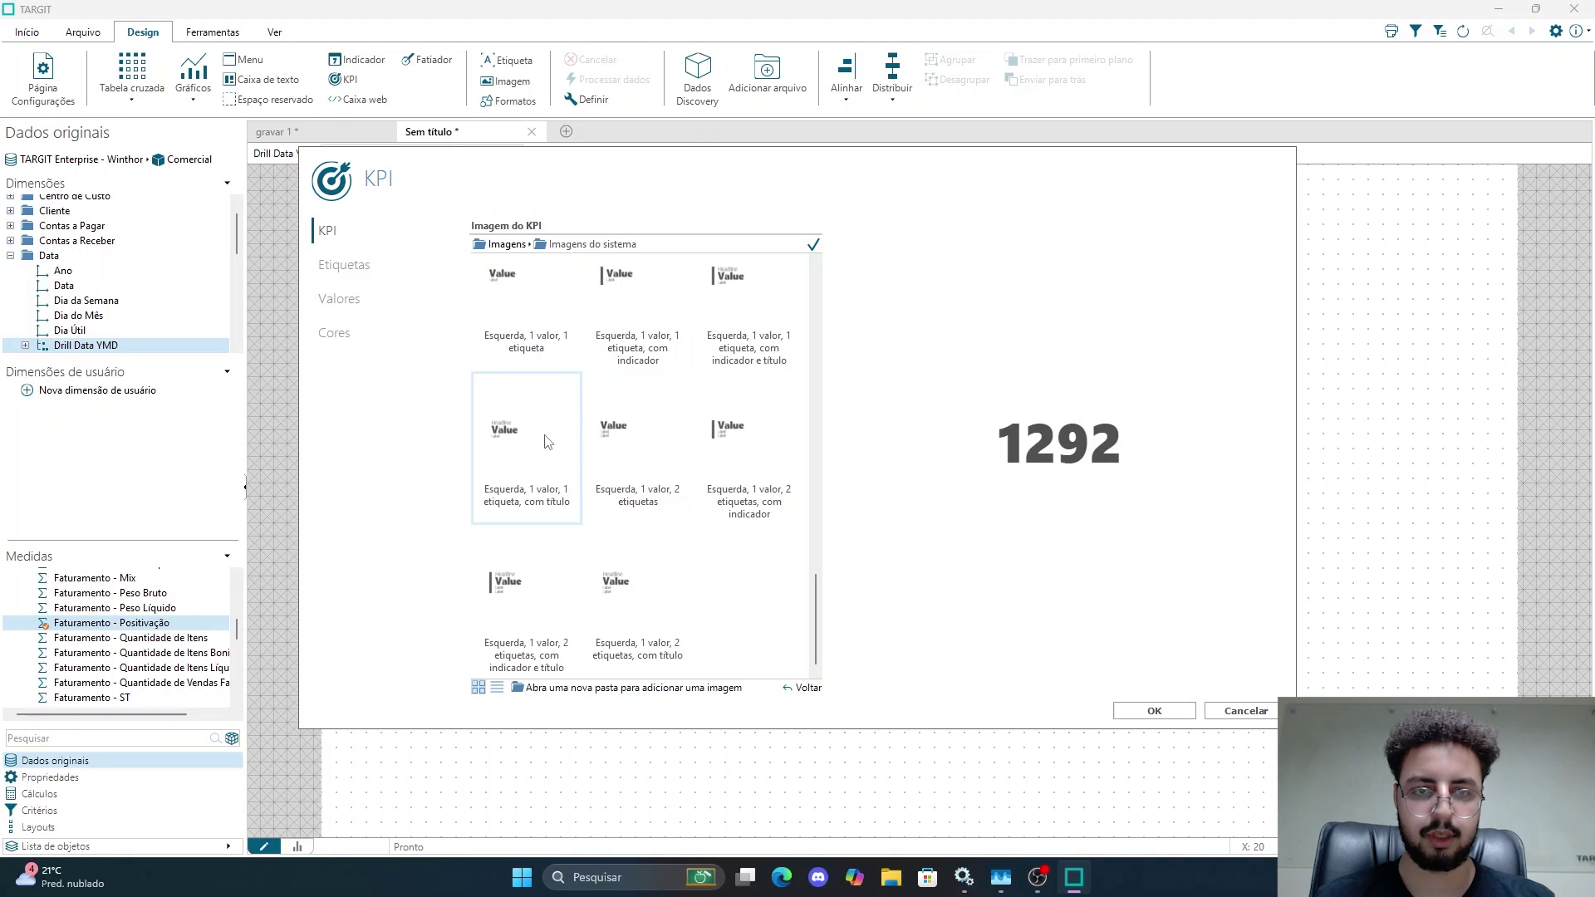
{"action": "left_click", "coordinate": [536, 440]}
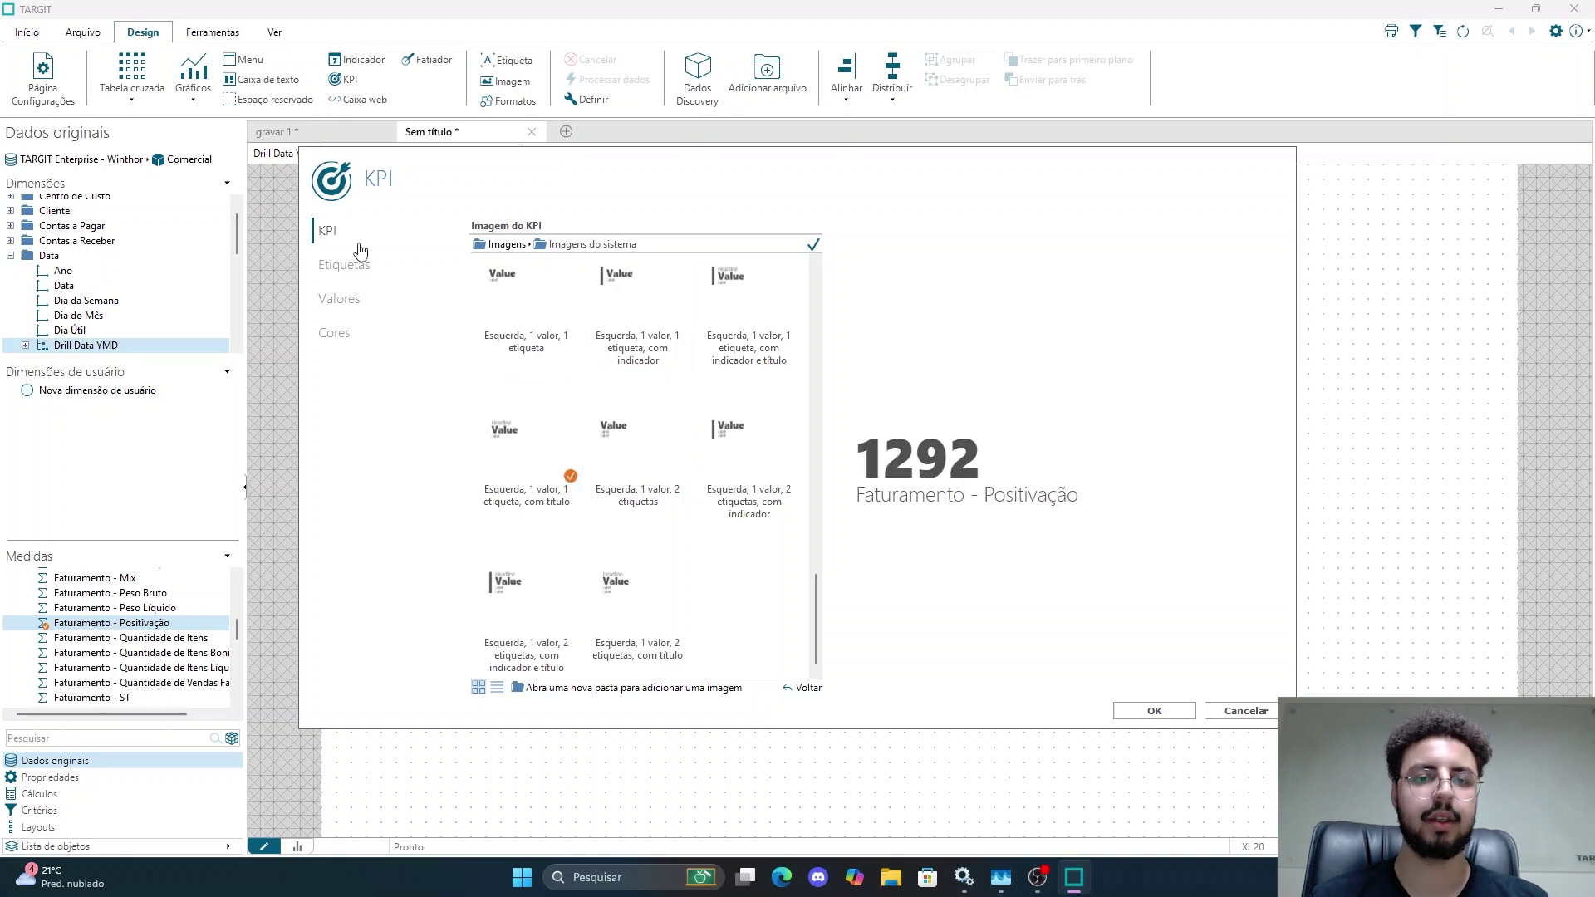
Step: Clear the Etiqueta 1 text of the Faturamento - Positivação KPI and apply the empty label
{"action": "left_click", "coordinate": [342, 264]}
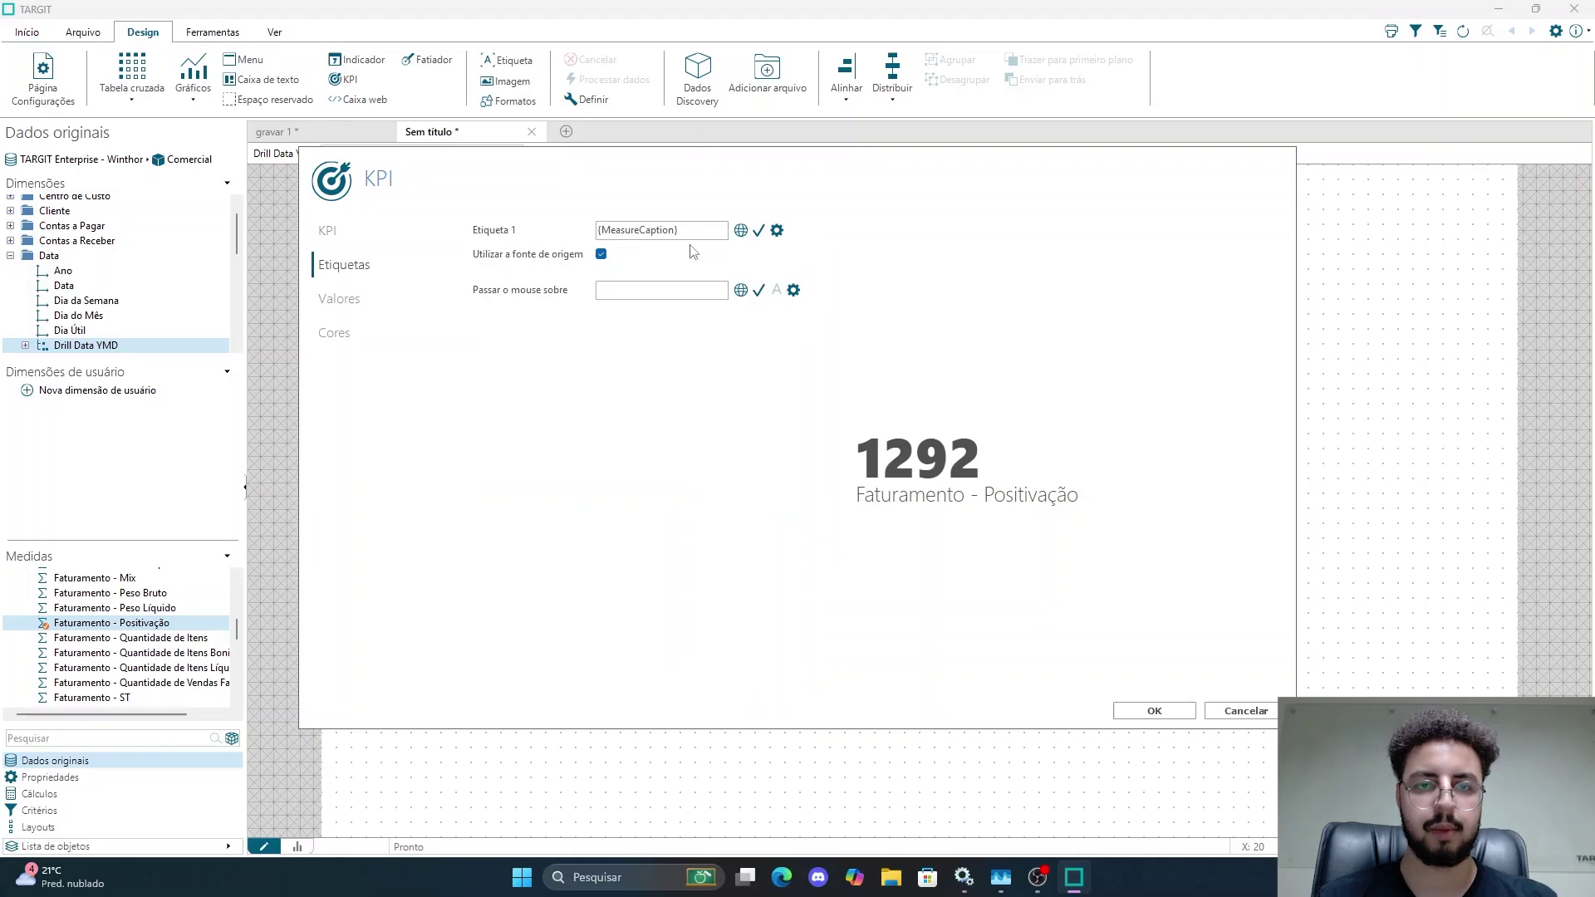
{"action": "left_click_drag", "start_coordinate": [676, 224], "coordinate": [595, 231]}
{"action": "key", "text": "BackSpace"}
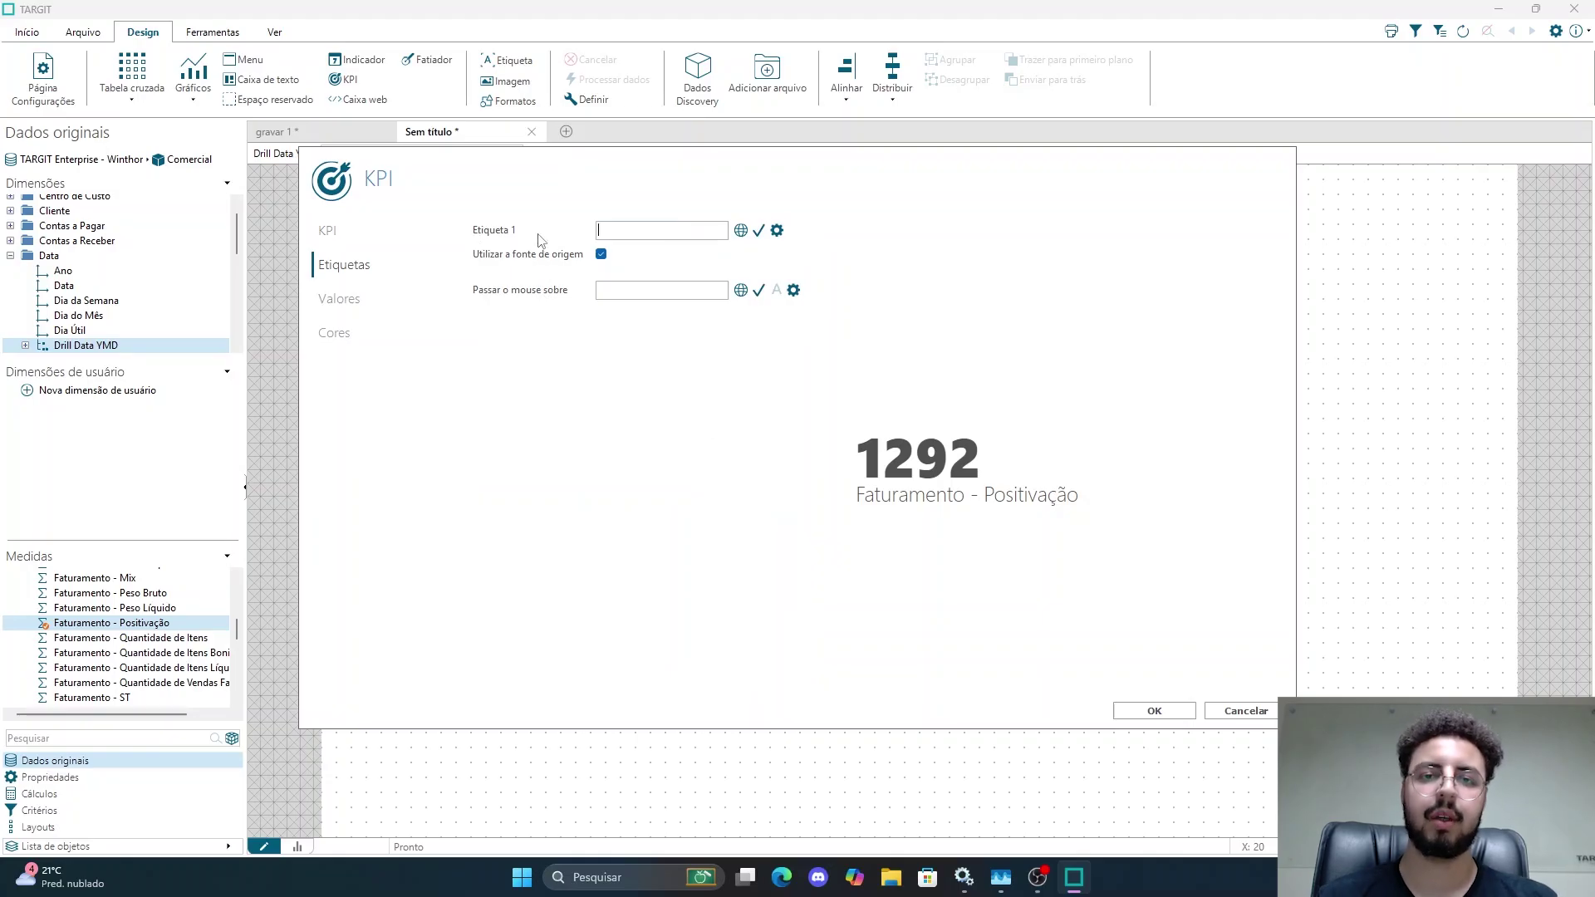
{"action": "left_click", "coordinate": [759, 230]}
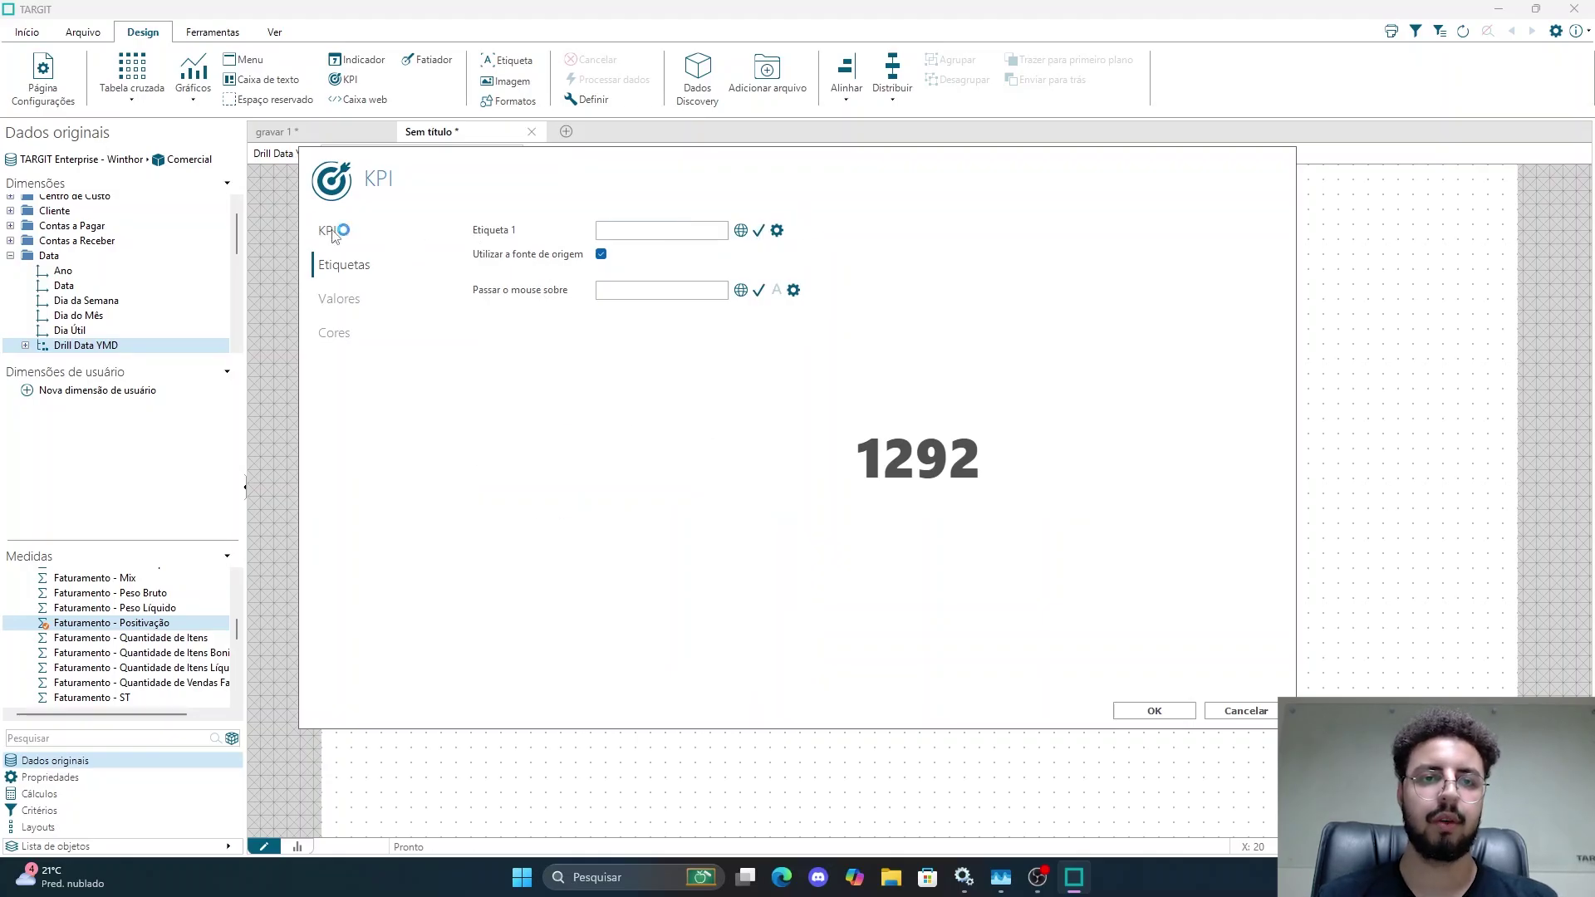
Step: Set the KPI's title to "Total Positivação" and confirm the KPI properties
{"action": "type", "text": "Total Positiv"}
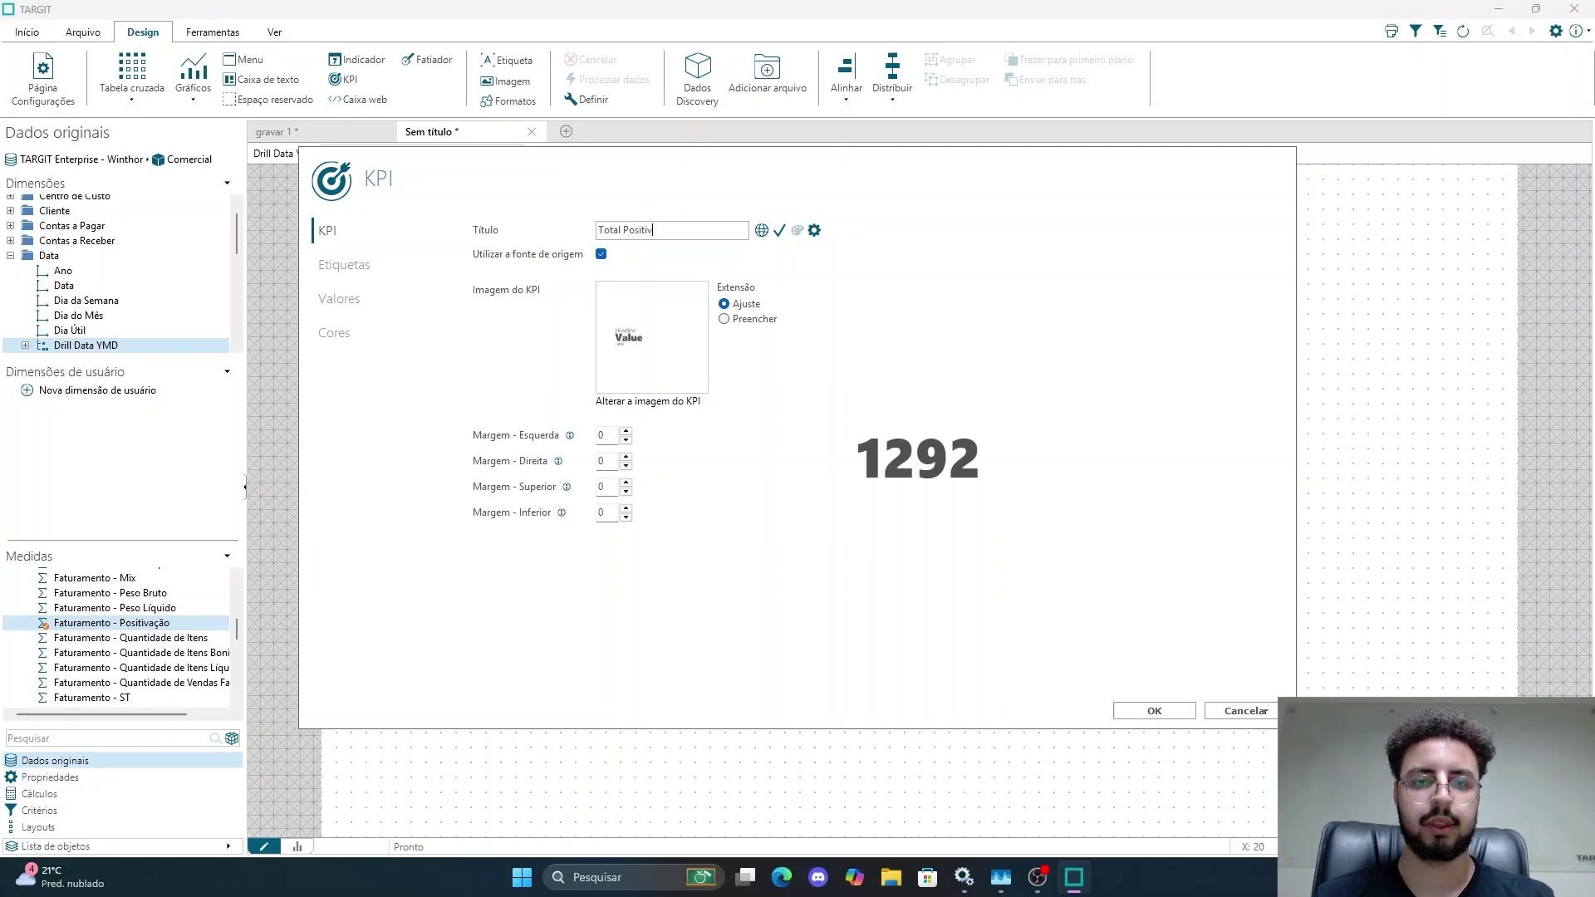
{"action": "type", "text": "ação"}
{"action": "left_click", "coordinate": [779, 230]}
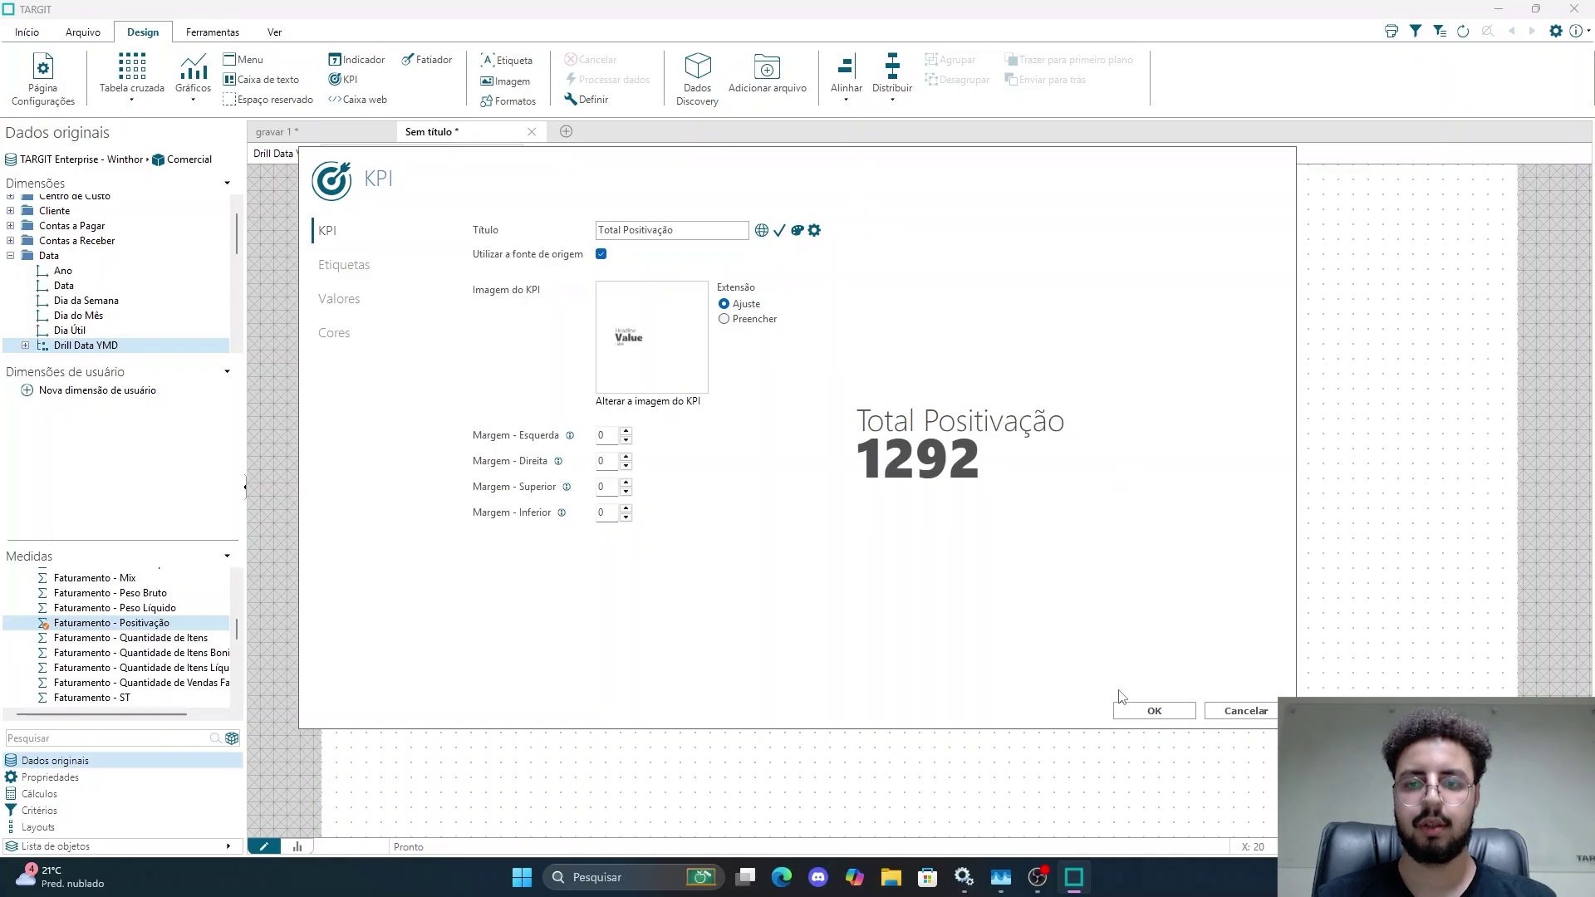
{"action": "left_click", "coordinate": [1156, 715]}
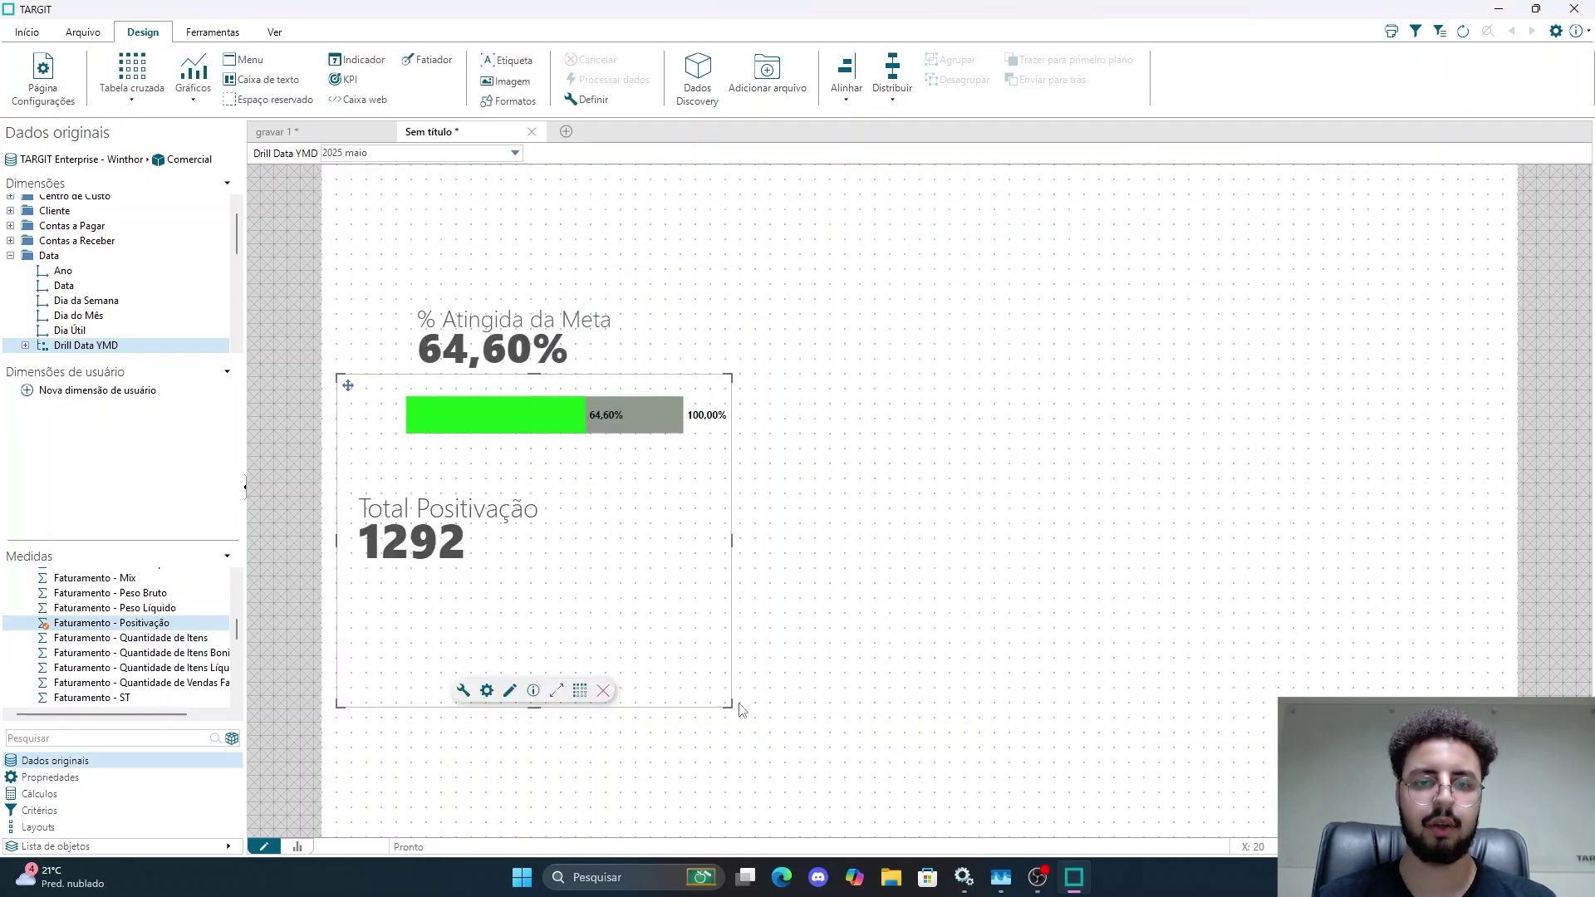
Step: Shrink the Total Positivação KPI and align it under the progress bar with the % Atingida da Meta KPI
{"action": "left_click_drag", "start_coordinate": [728, 705], "coordinate": [652, 628]}
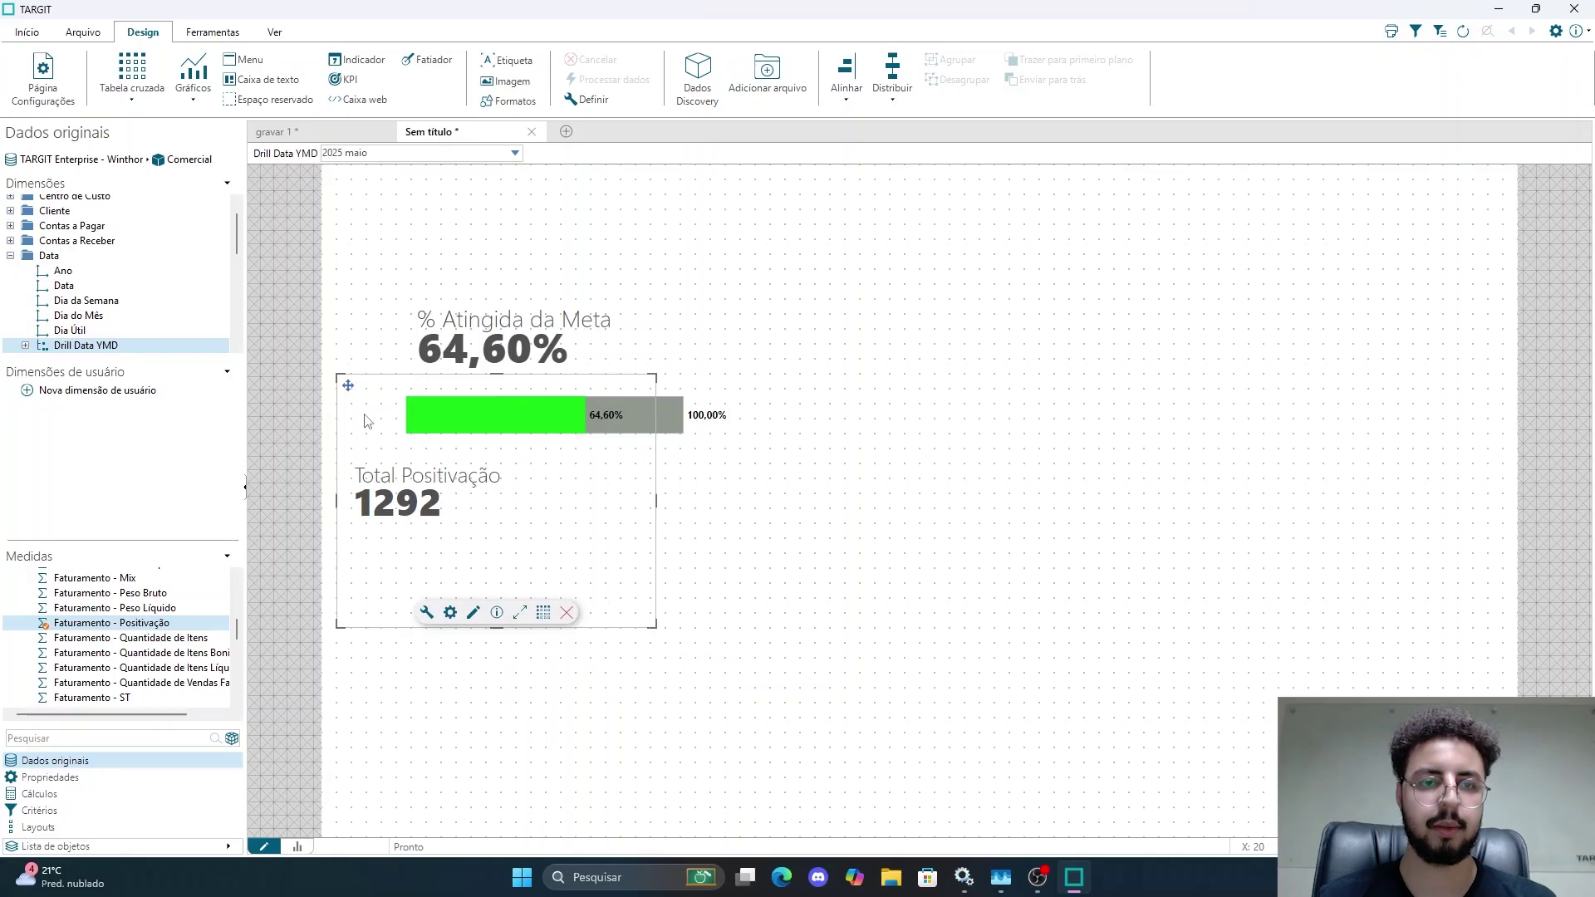
{"action": "left_click_drag", "start_coordinate": [348, 384], "coordinate": [409, 371]}
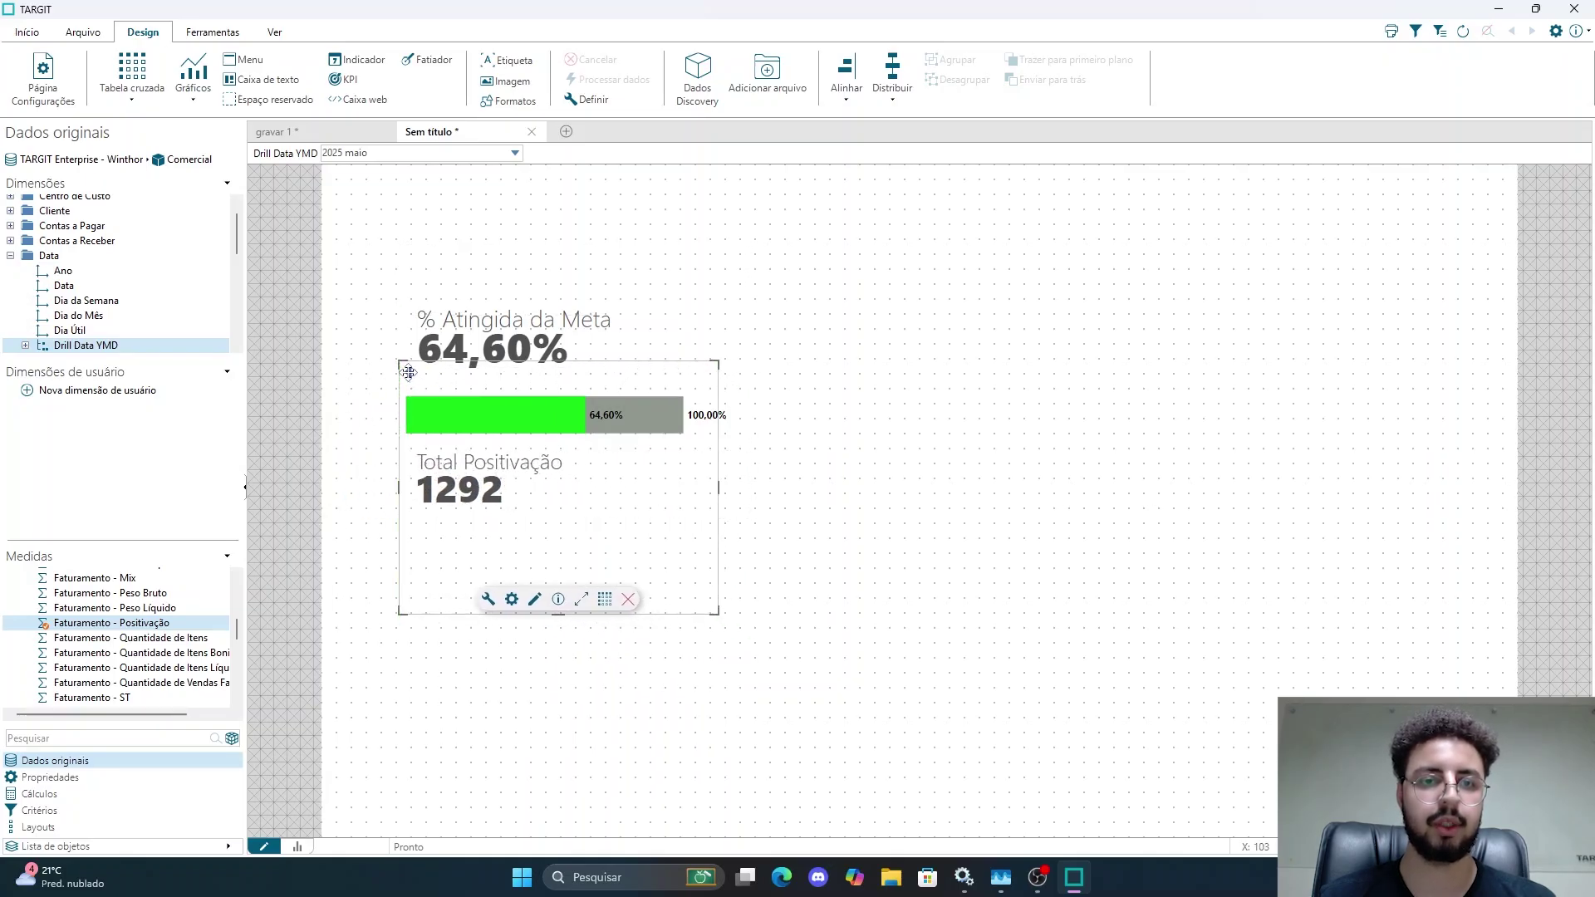
{"action": "left_click", "coordinate": [858, 354]}
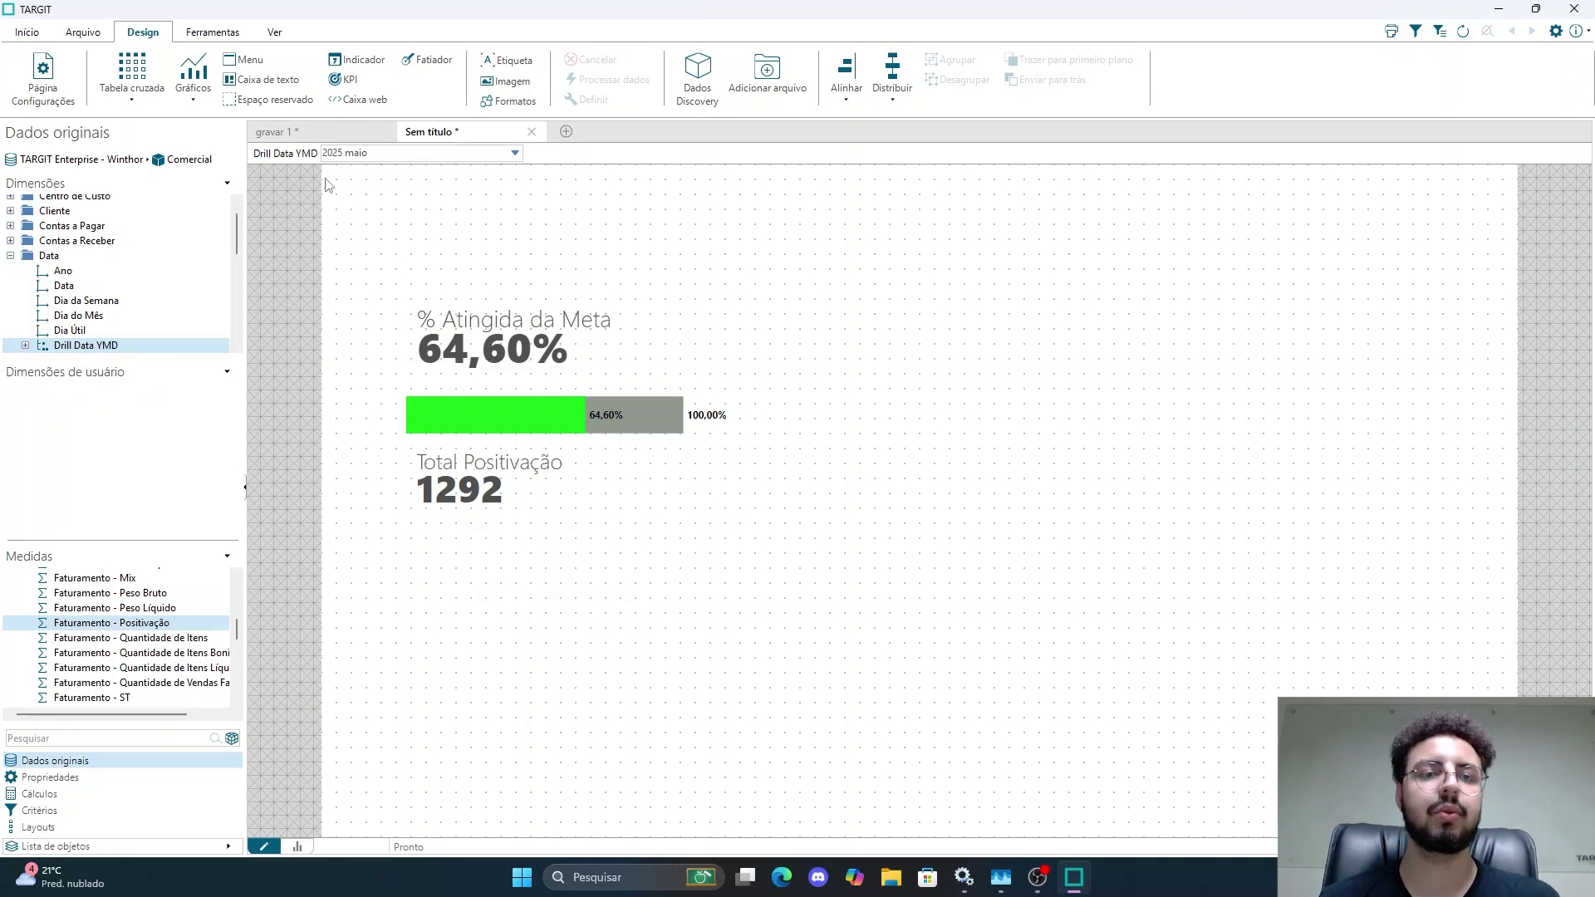
{"action": "left_click", "coordinate": [324, 132]}
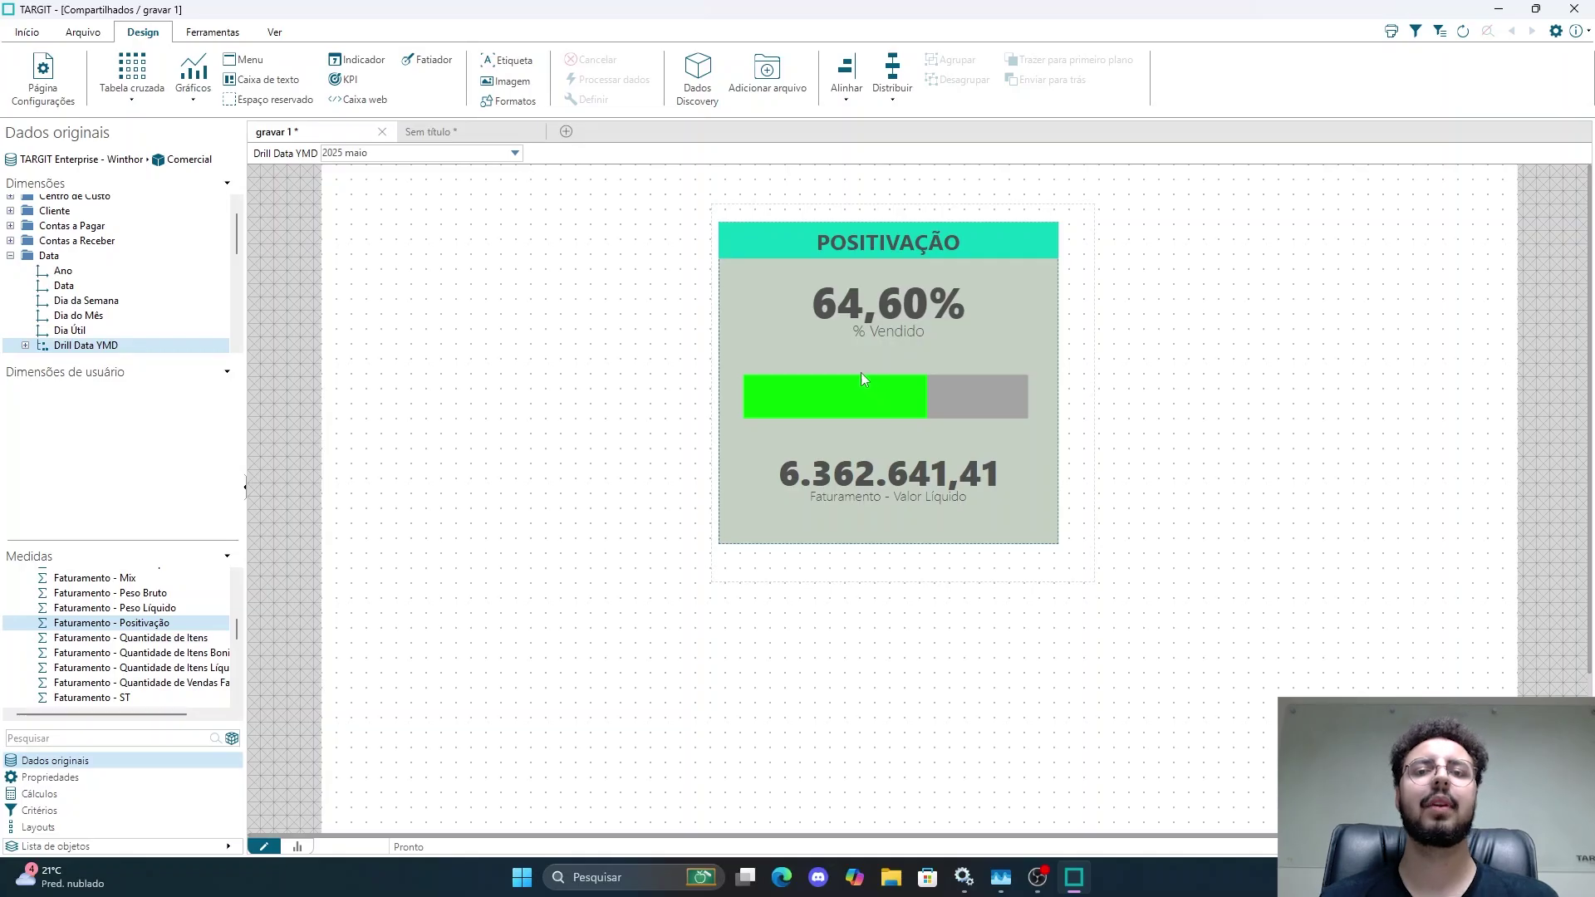
{"action": "left_click", "coordinate": [480, 137]}
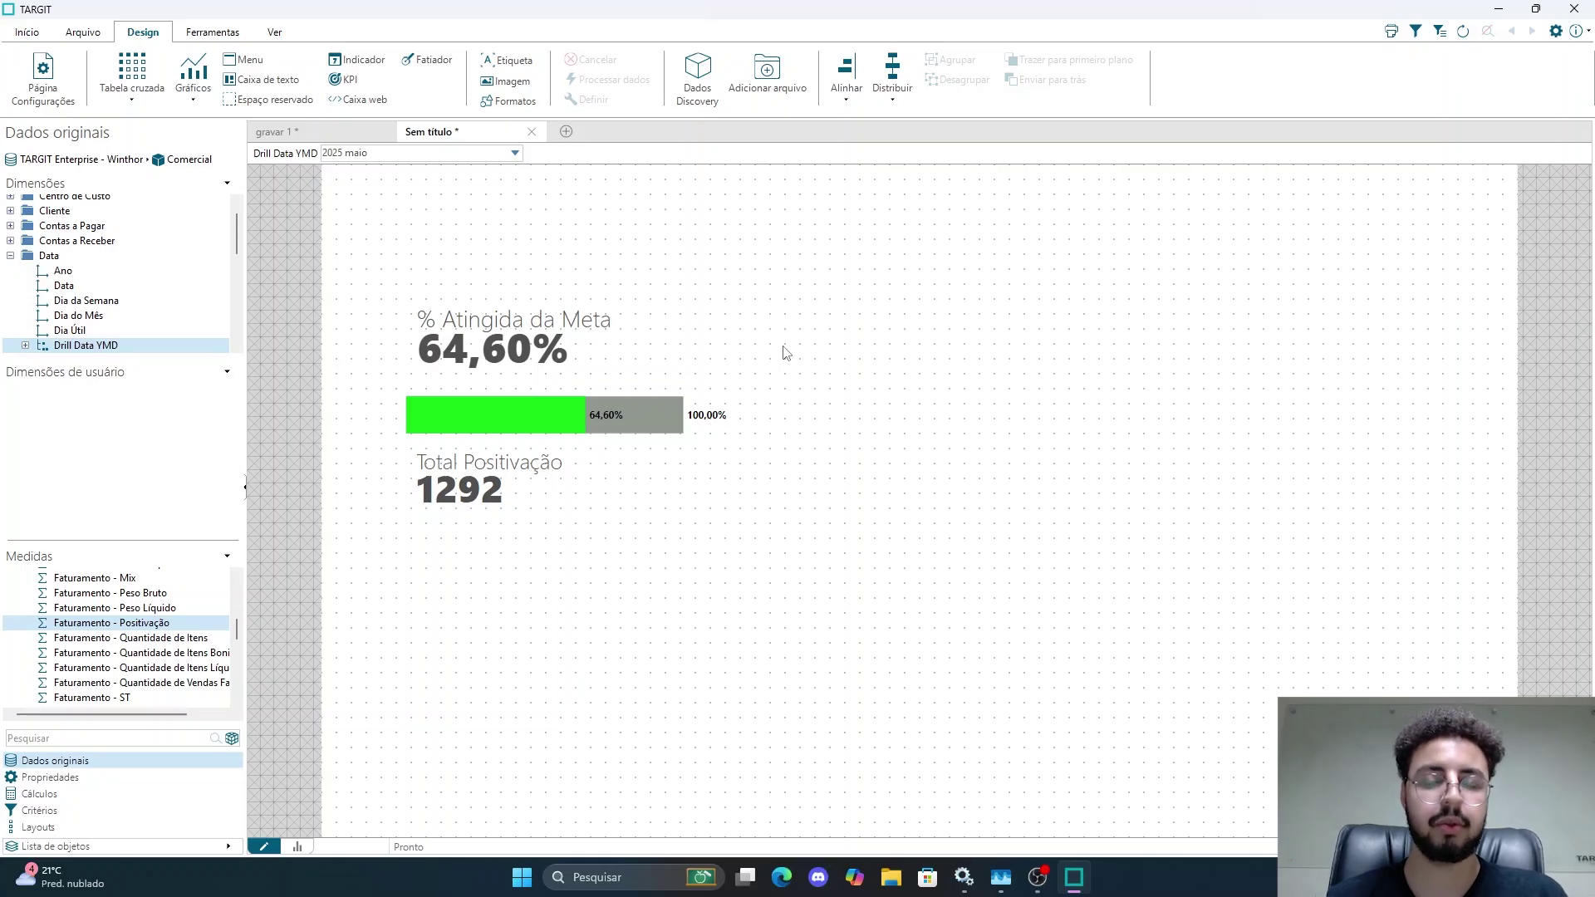
{"action": "left_click", "coordinate": [284, 83]}
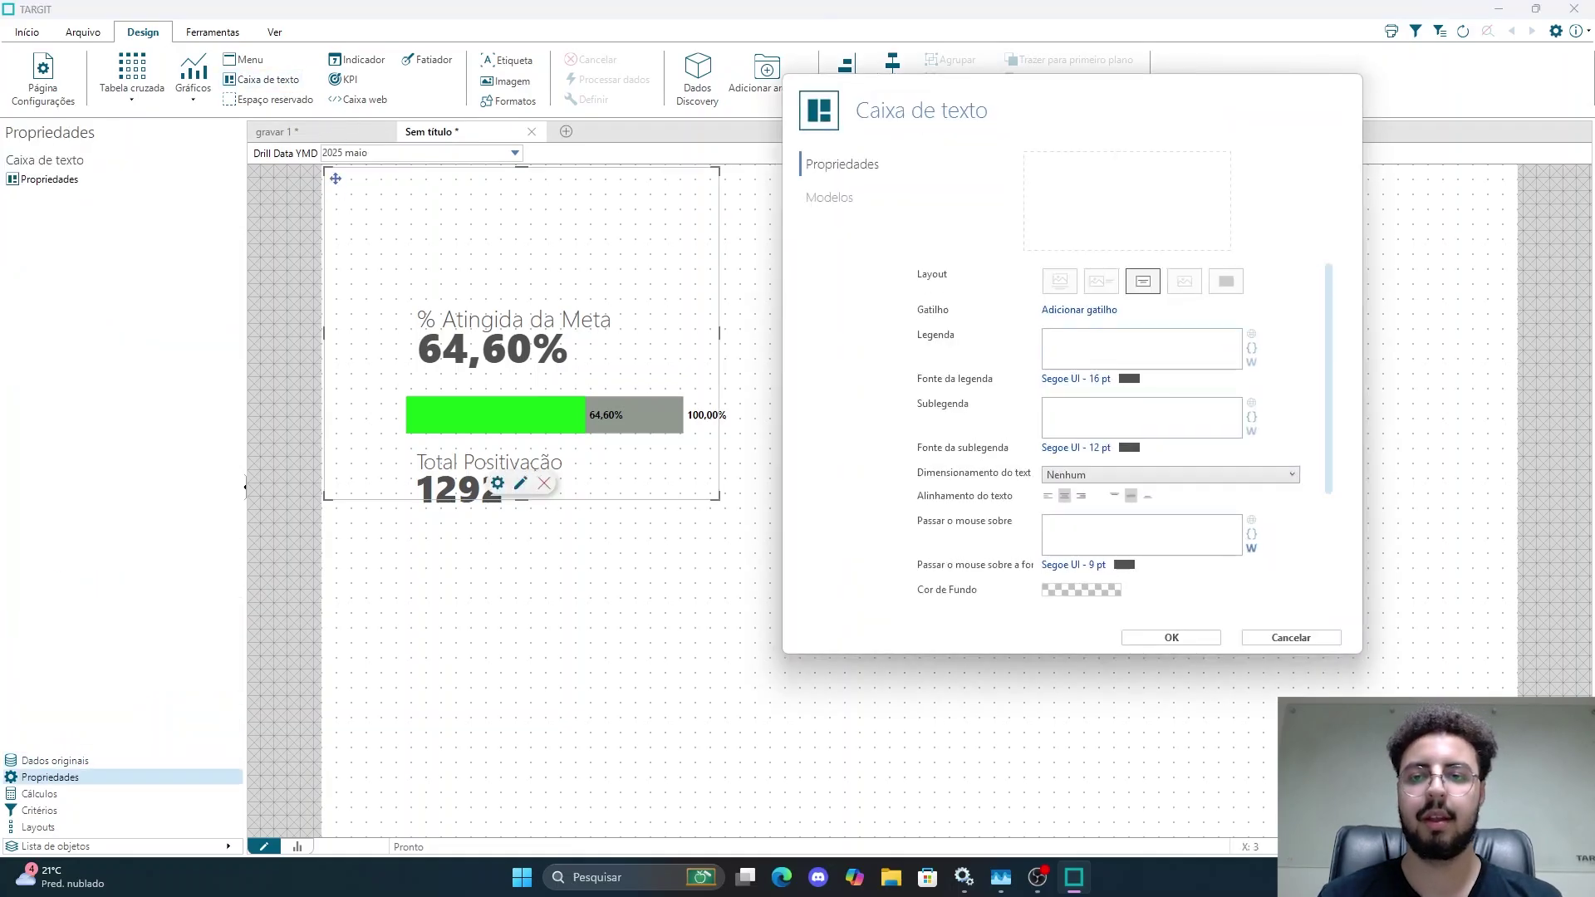
{"action": "left_click", "coordinate": [1290, 638]}
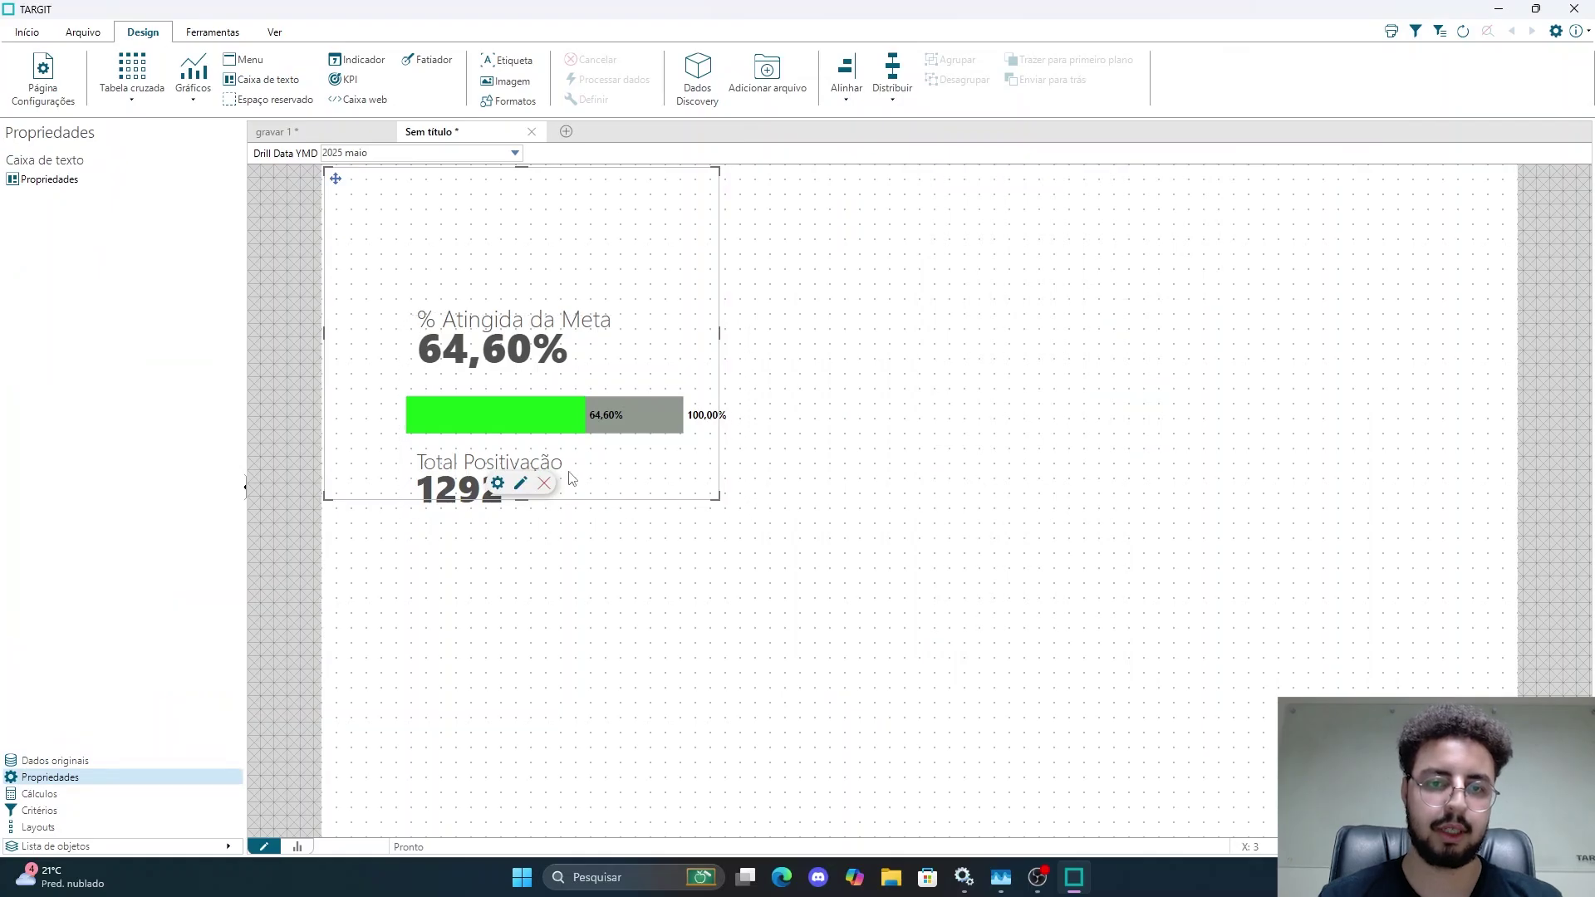
{"action": "left_click", "coordinate": [544, 484]}
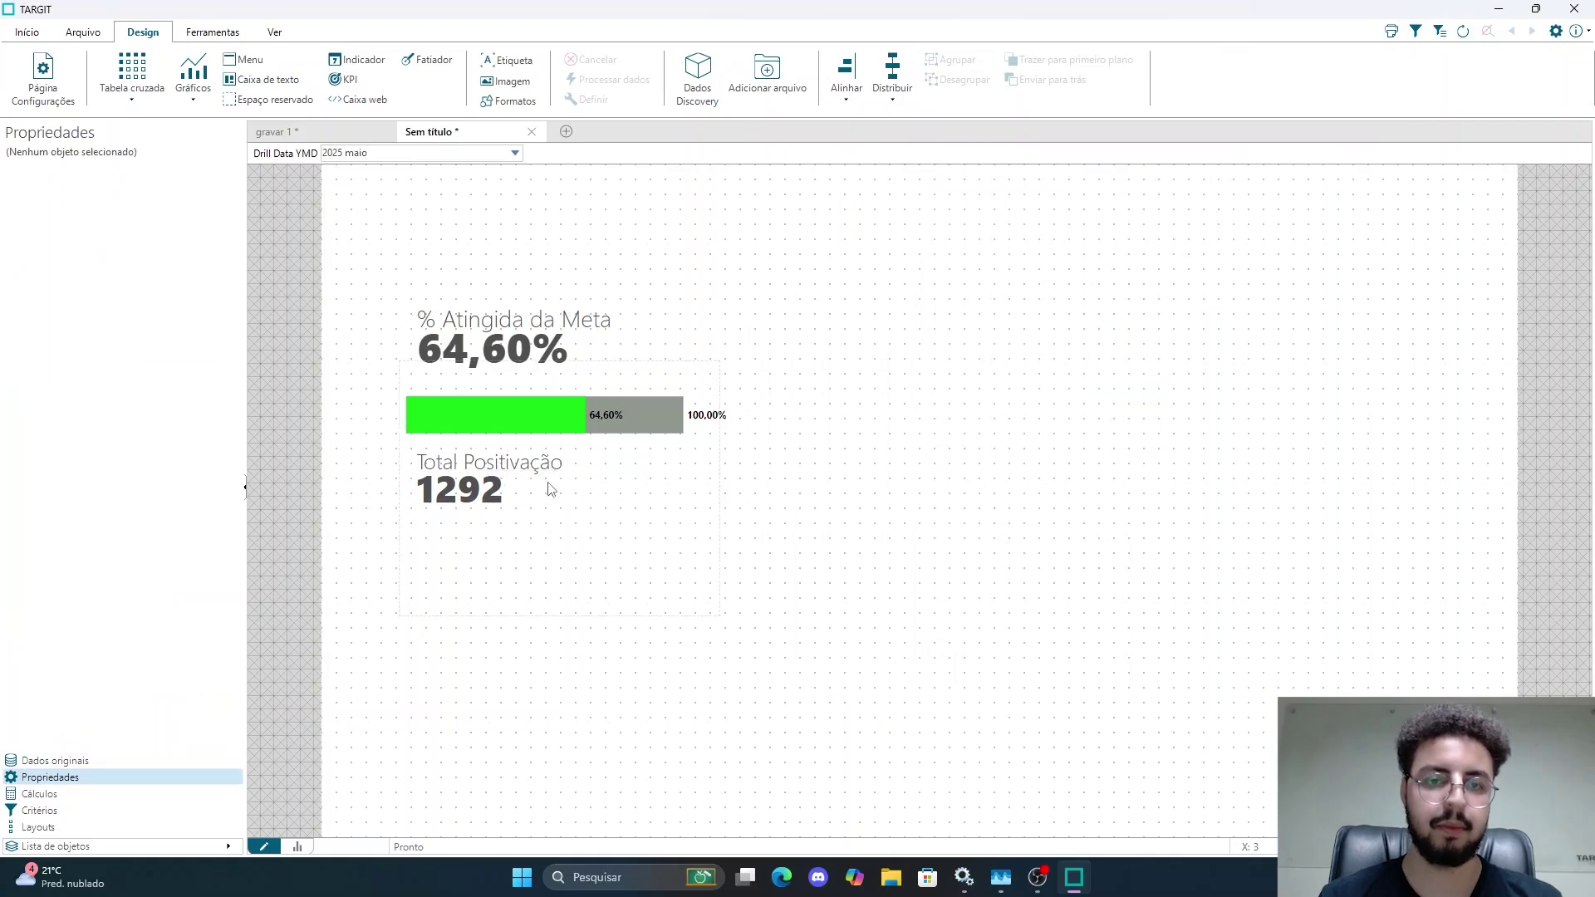
Step: Insert an Espaço reservado placeholder, then size and position it to frame both KPIs and the progress bar
{"action": "left_click", "coordinate": [271, 103]}
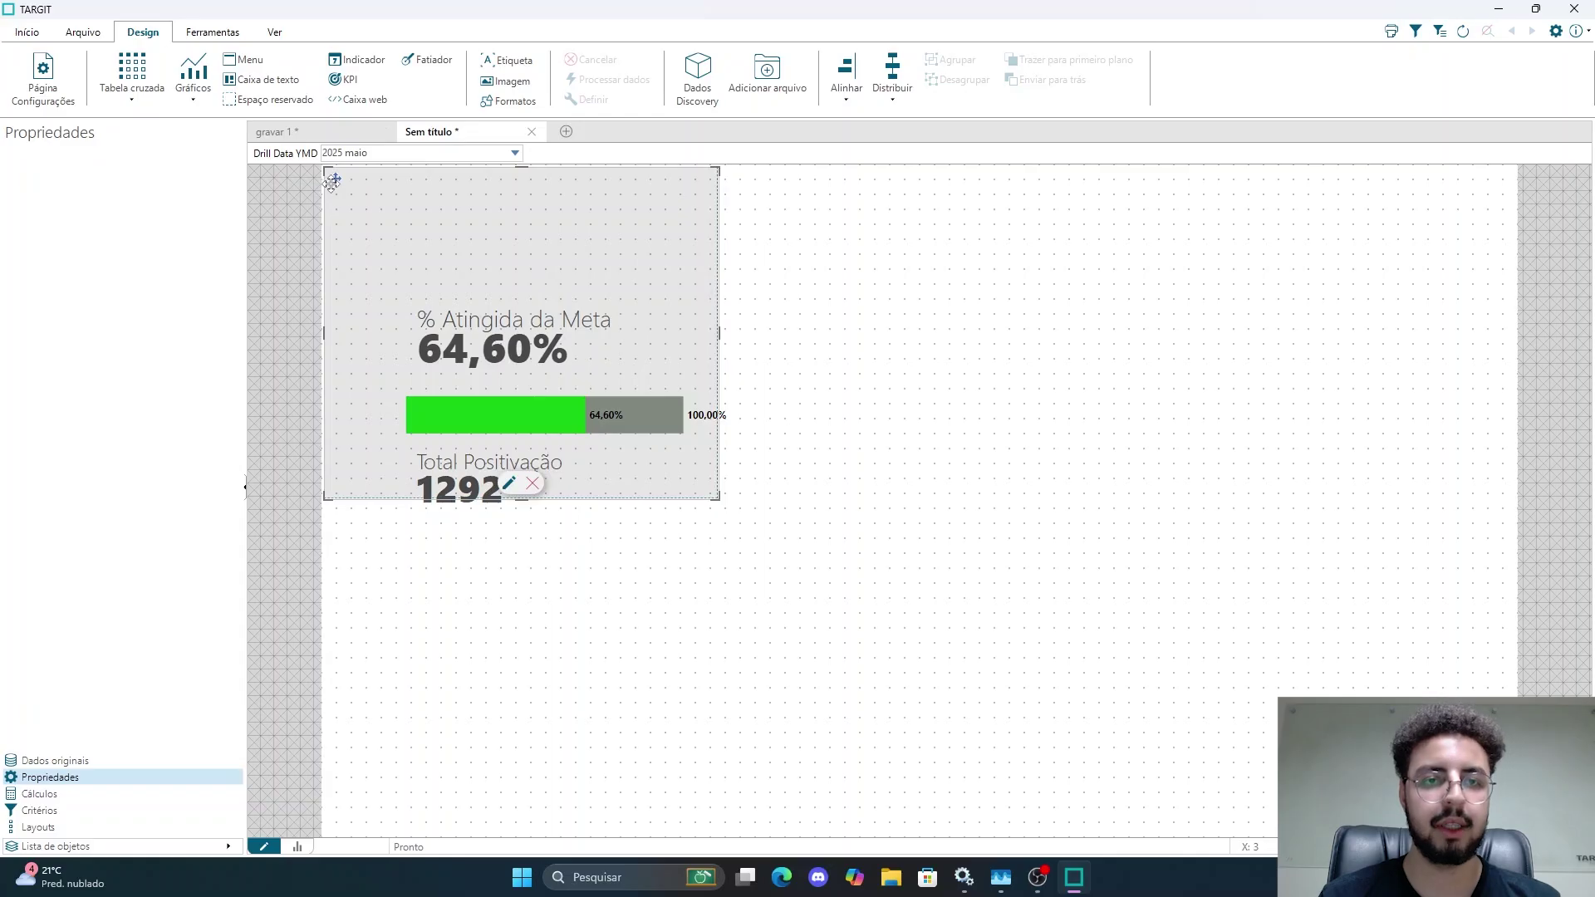
{"action": "left_click_drag", "start_coordinate": [332, 177], "coordinate": [387, 260]}
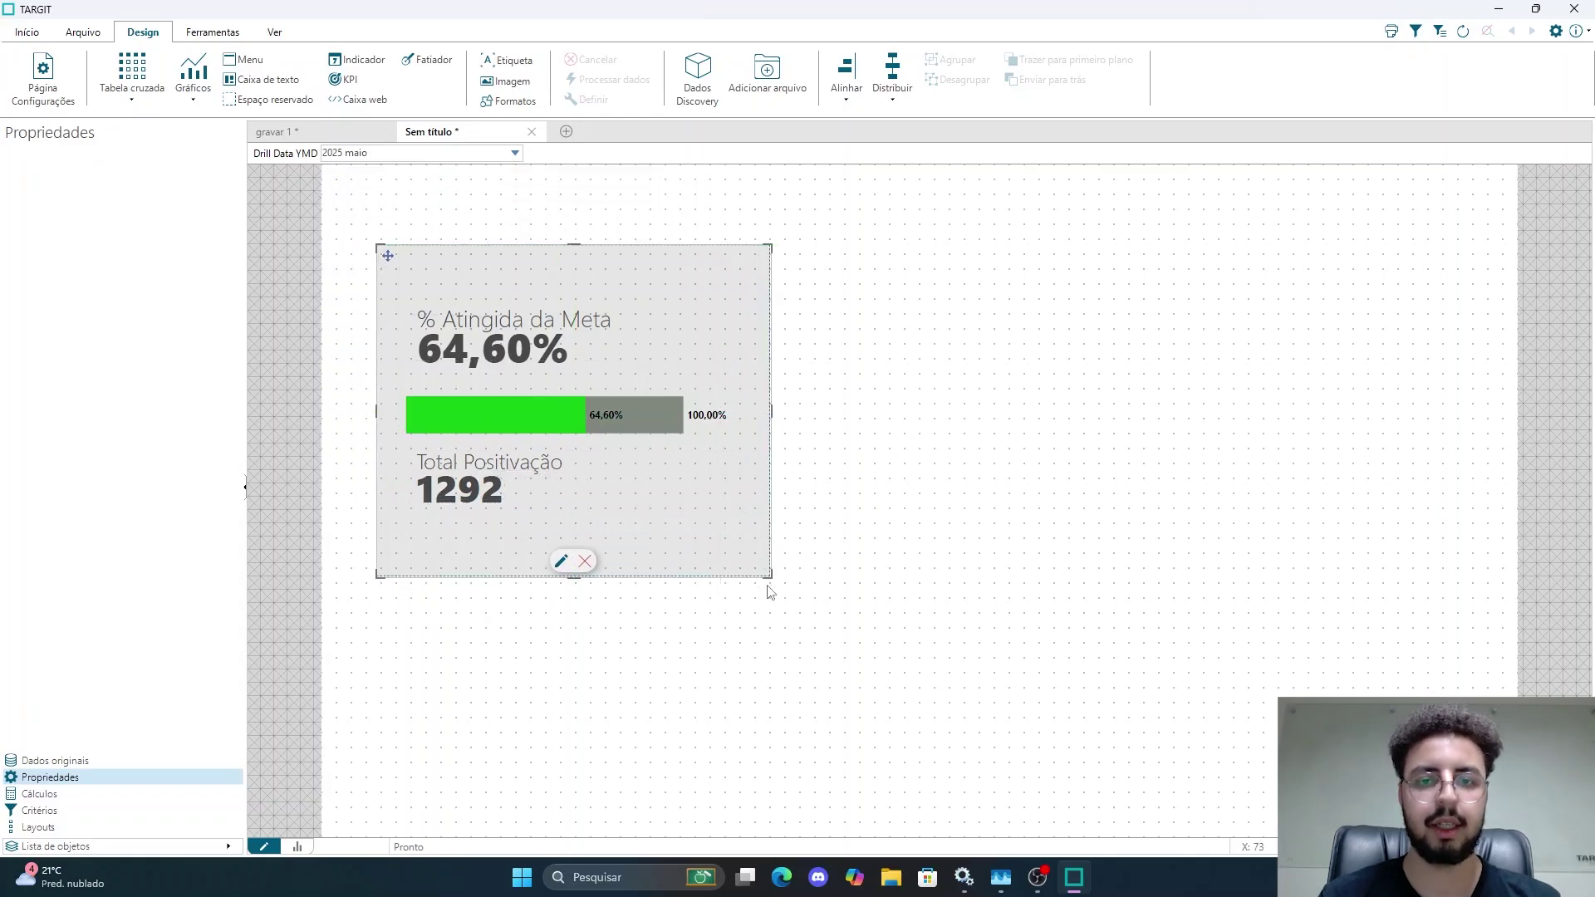
{"action": "mouse_move", "coordinate": [763, 570]}
{"action": "left_mouse_down"}
{"action": "mouse_move", "coordinate": [731, 521]}
{"action": "mouse_move", "coordinate": [764, 549]}
{"action": "left_mouse_up"}
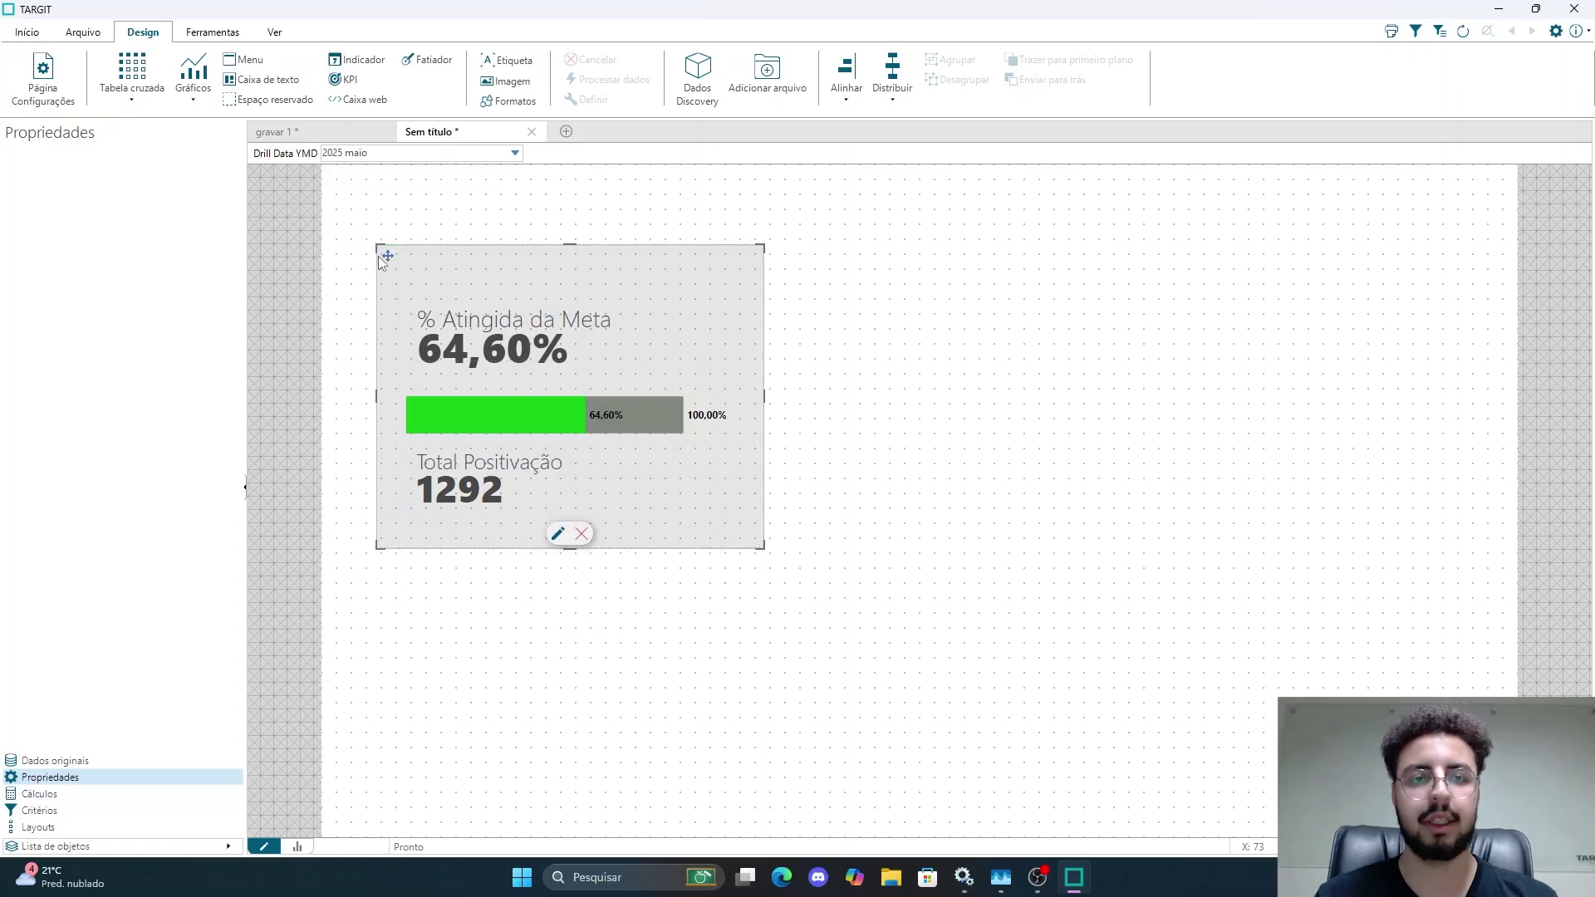
{"action": "left_click_drag", "start_coordinate": [378, 256], "coordinate": [378, 263]}
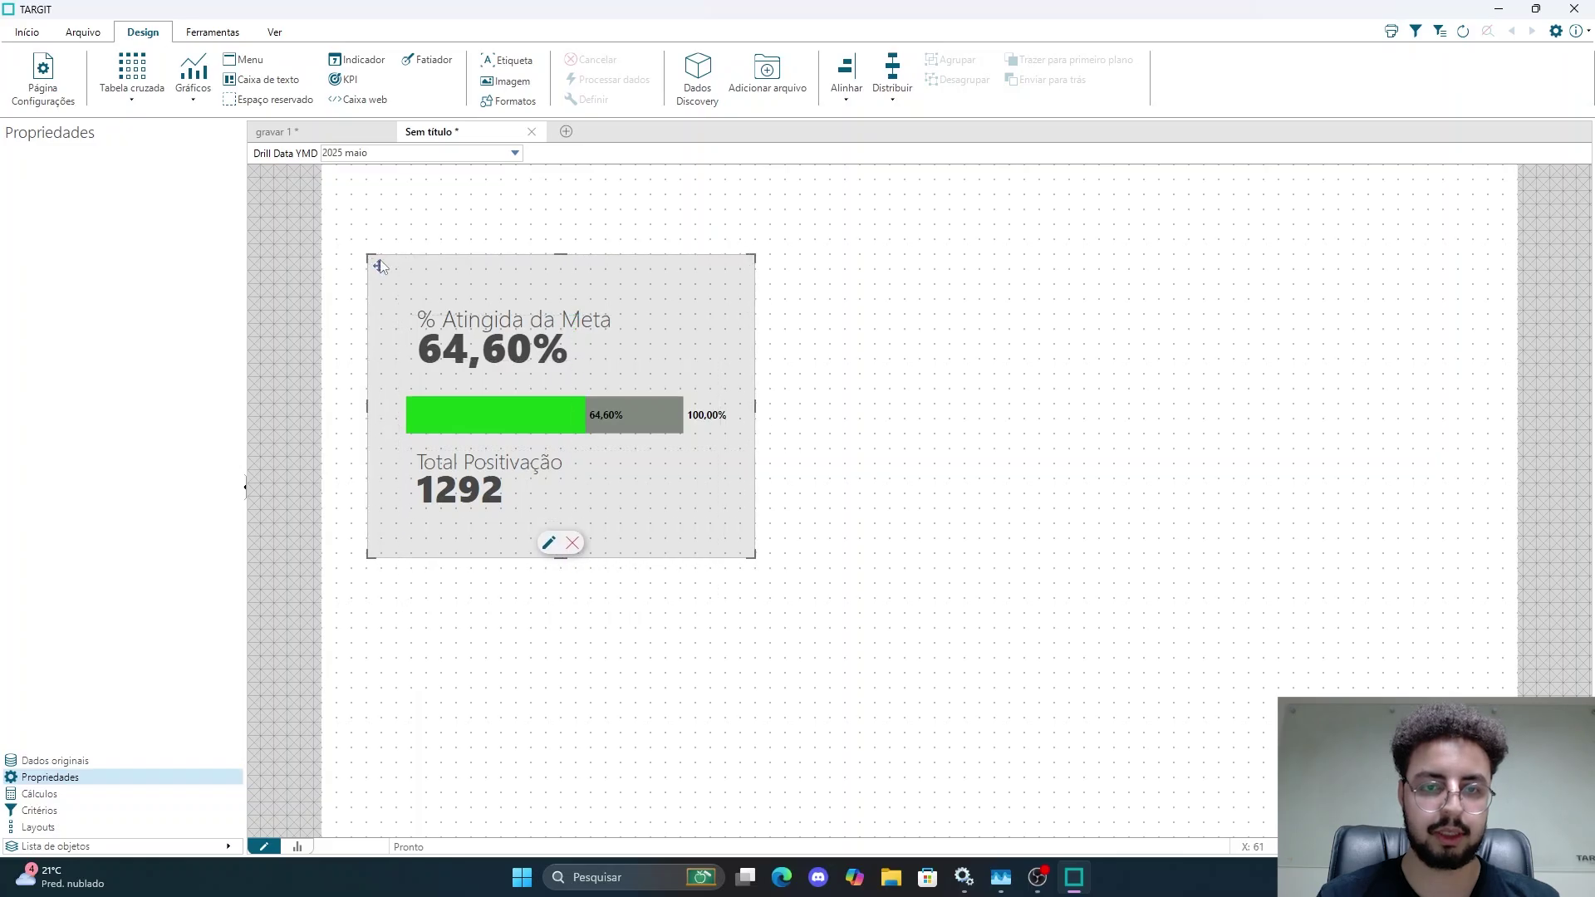
Step: Set the placeholder's background colour to fully opaque white in its border style settings
{"action": "left_click", "coordinate": [548, 546]}
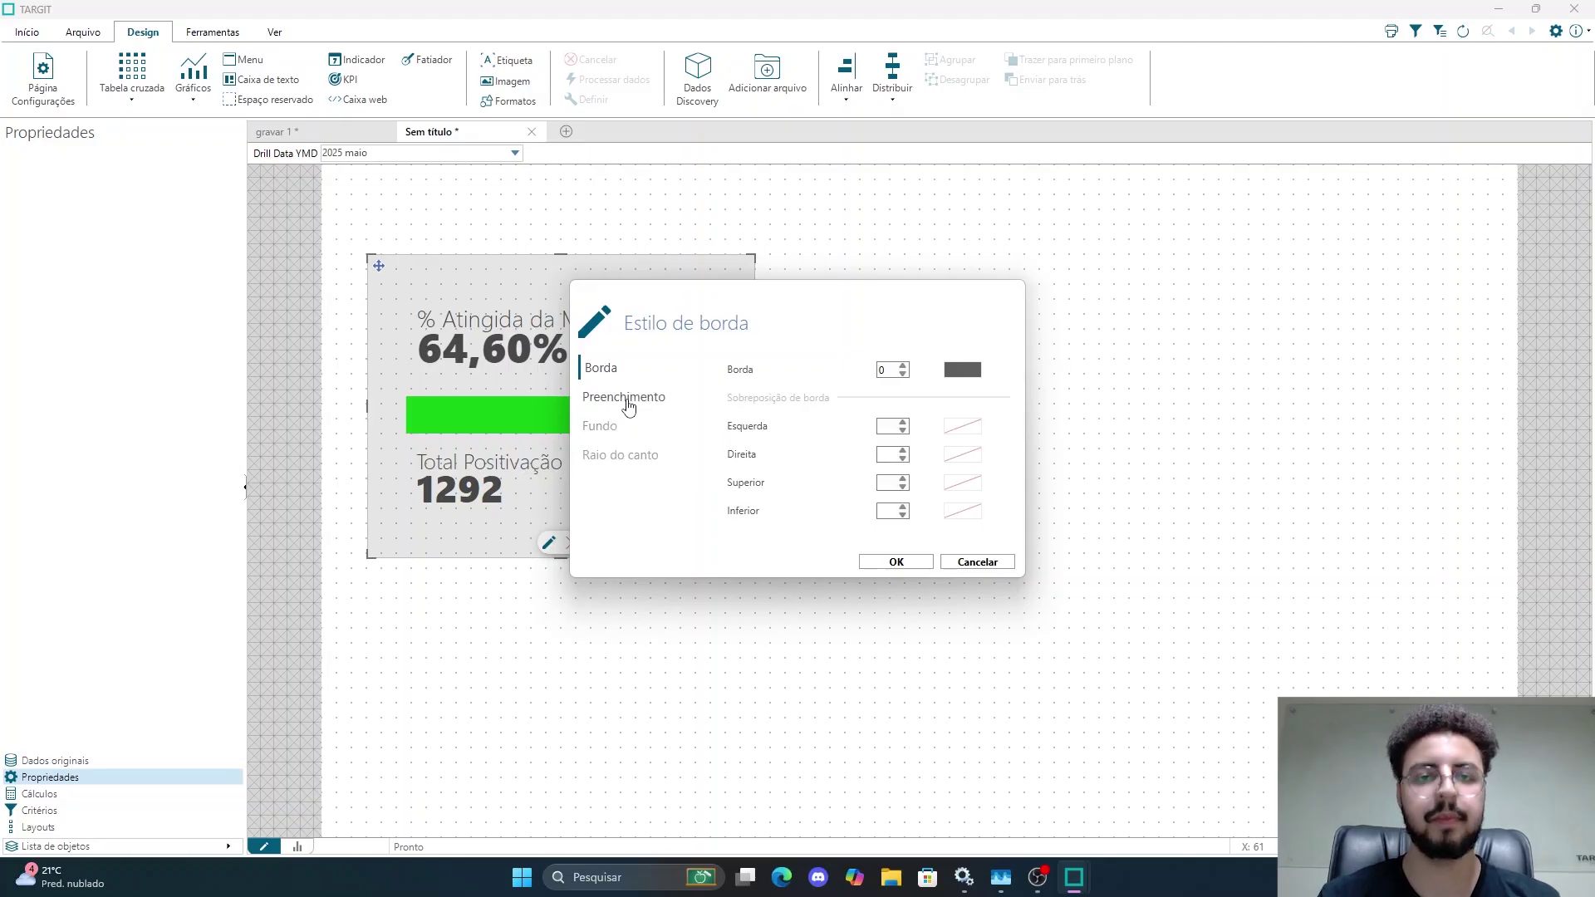
{"action": "left_click", "coordinate": [626, 404]}
{"action": "left_click", "coordinate": [605, 425]}
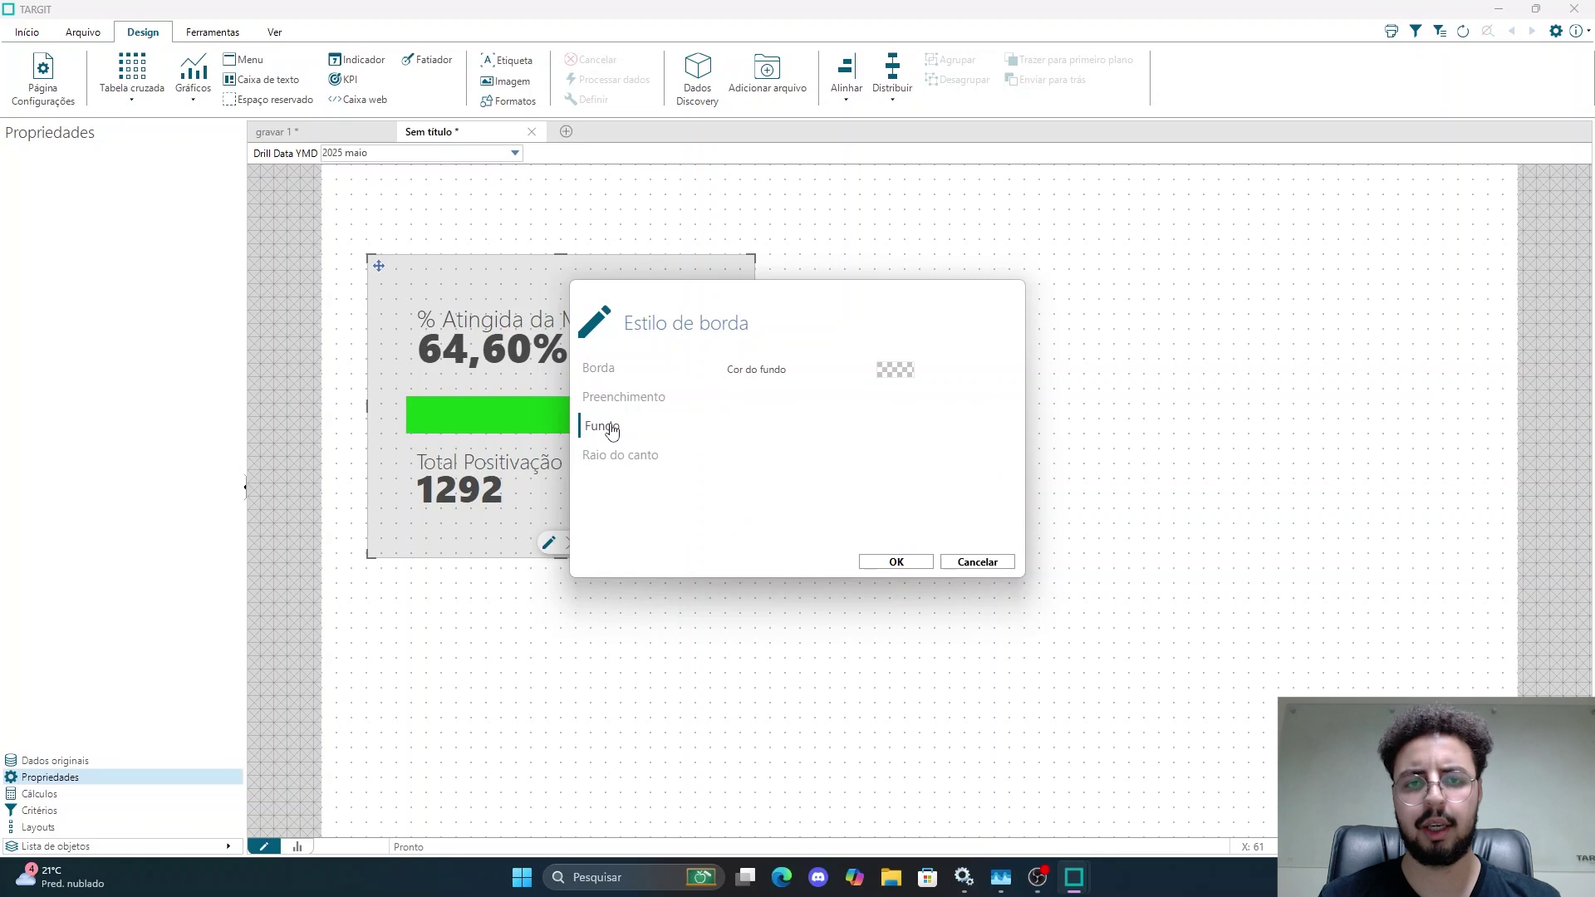
{"action": "left_click", "coordinate": [616, 457]}
{"action": "left_click", "coordinate": [609, 428]}
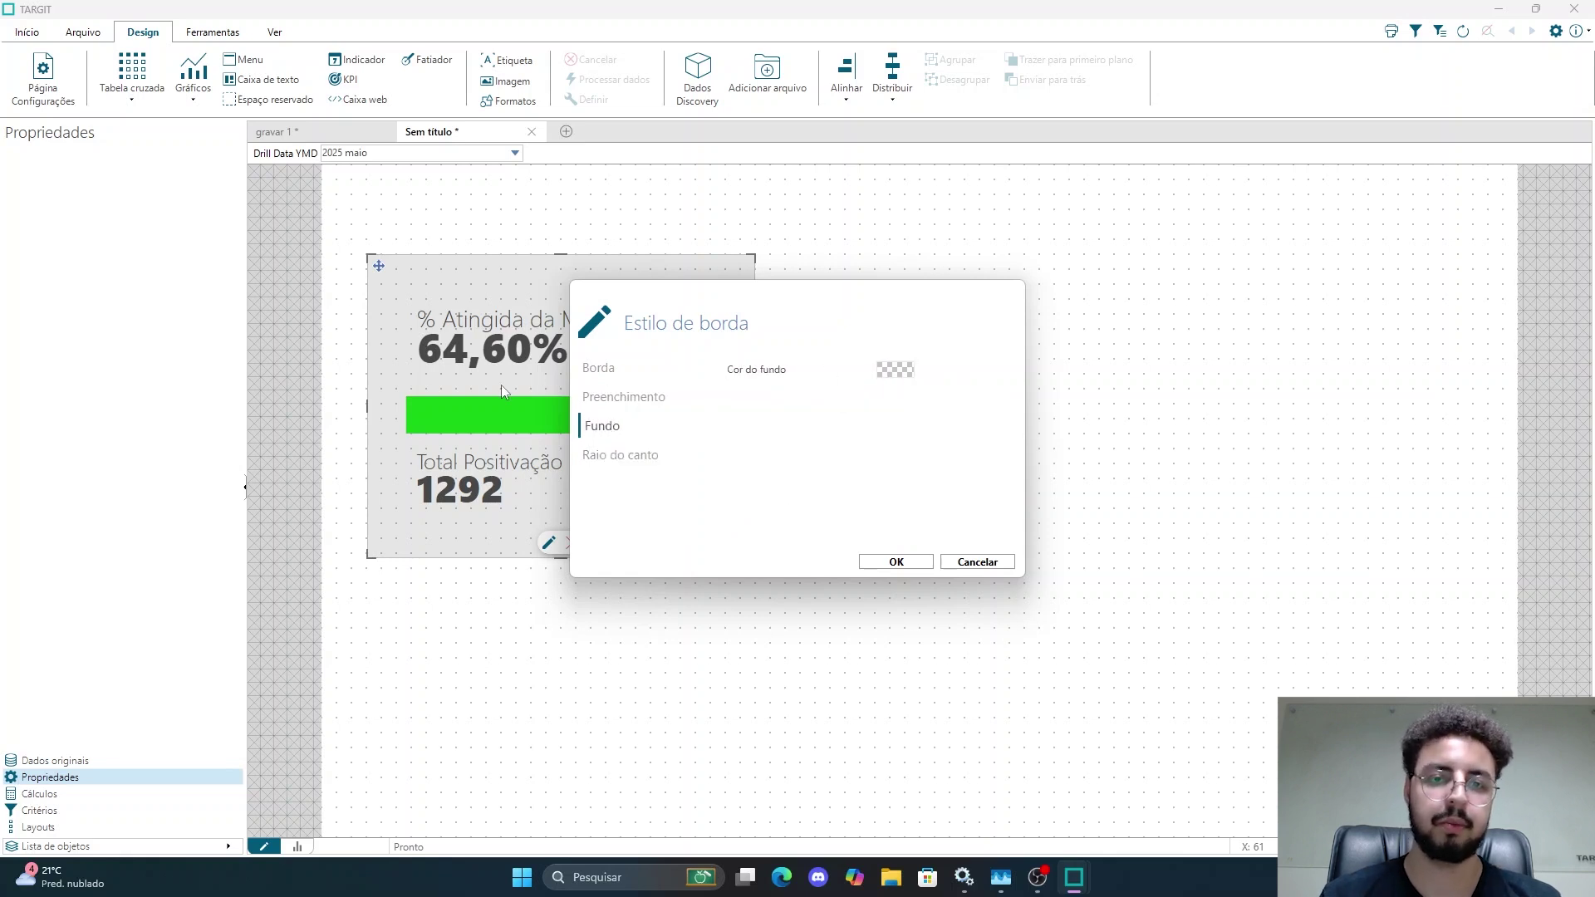
{"action": "left_click", "coordinate": [889, 373]}
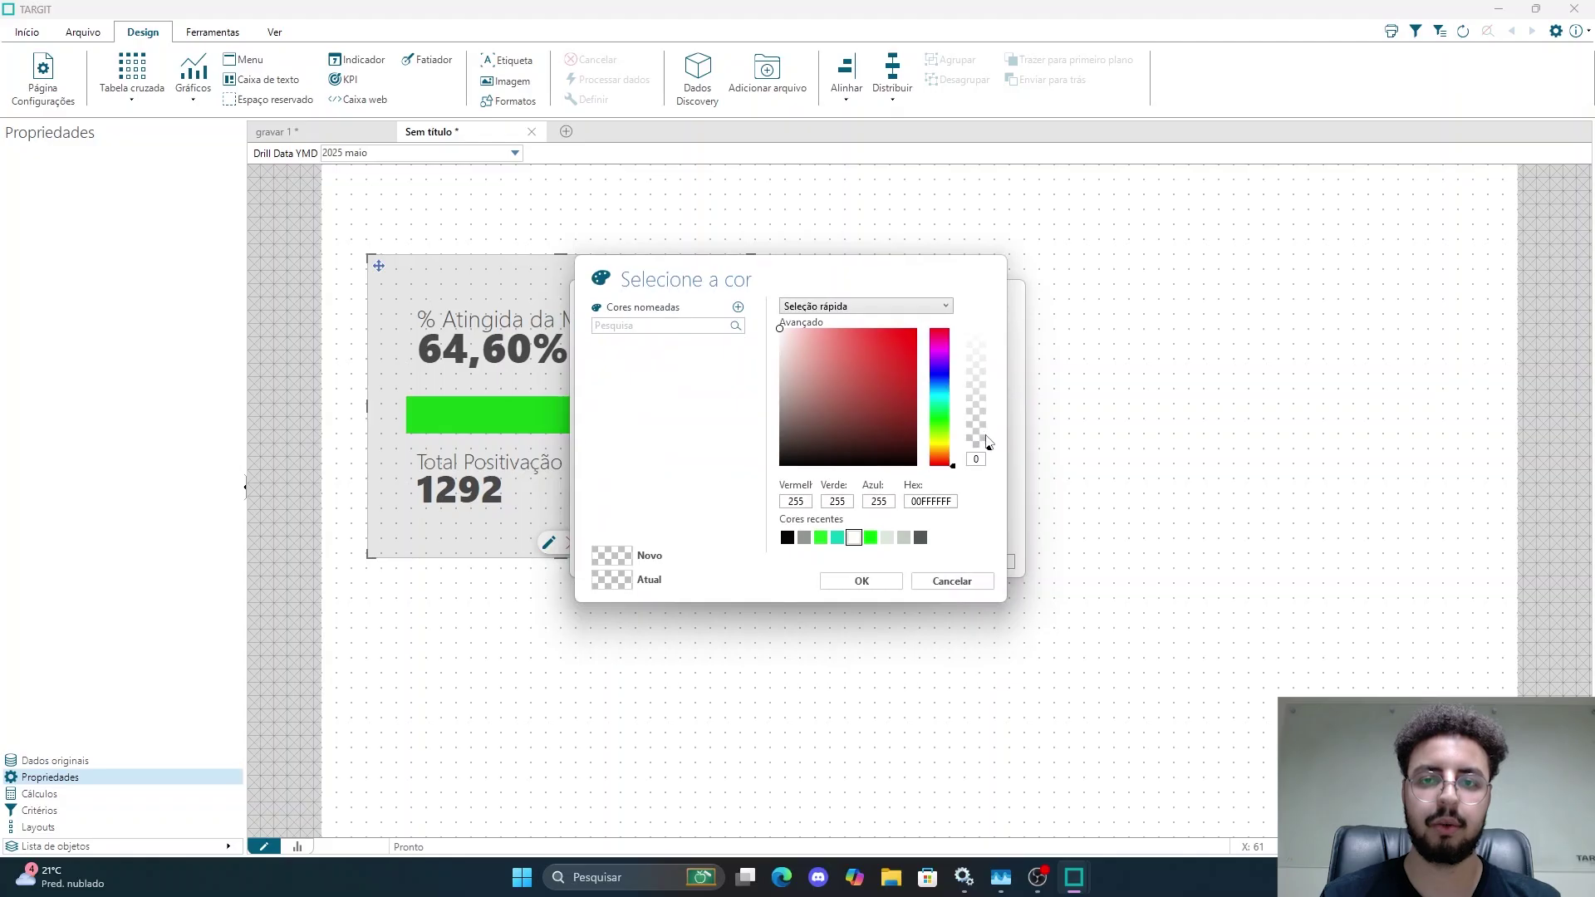
{"action": "left_click_drag", "start_coordinate": [990, 449], "coordinate": [988, 317]}
{"action": "left_click", "coordinate": [872, 584]}
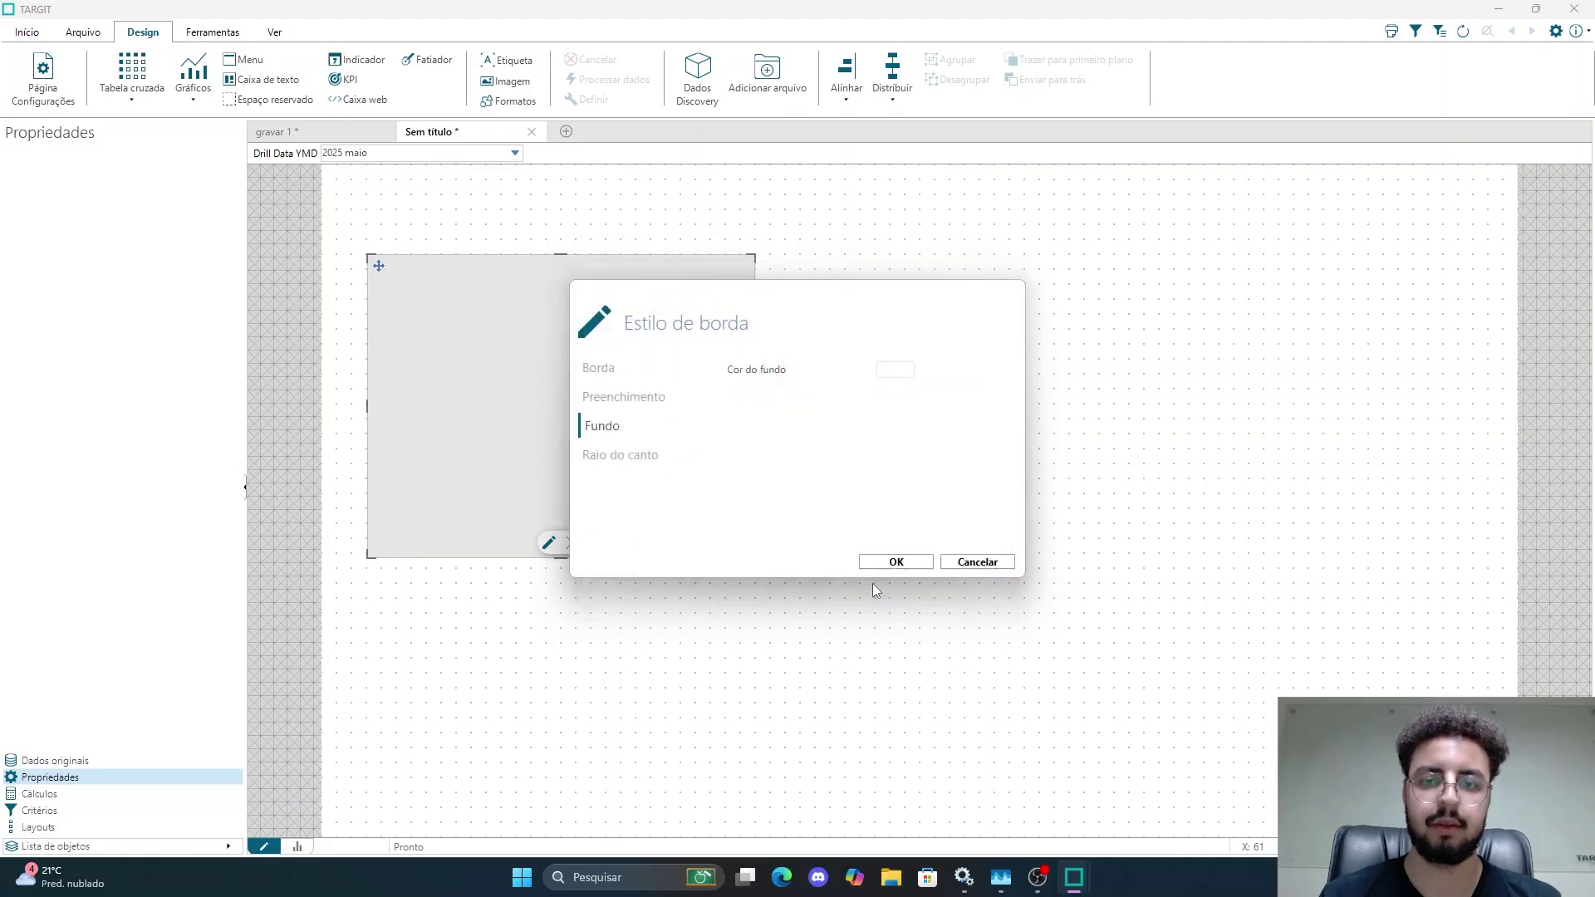
{"action": "left_click", "coordinate": [904, 563]}
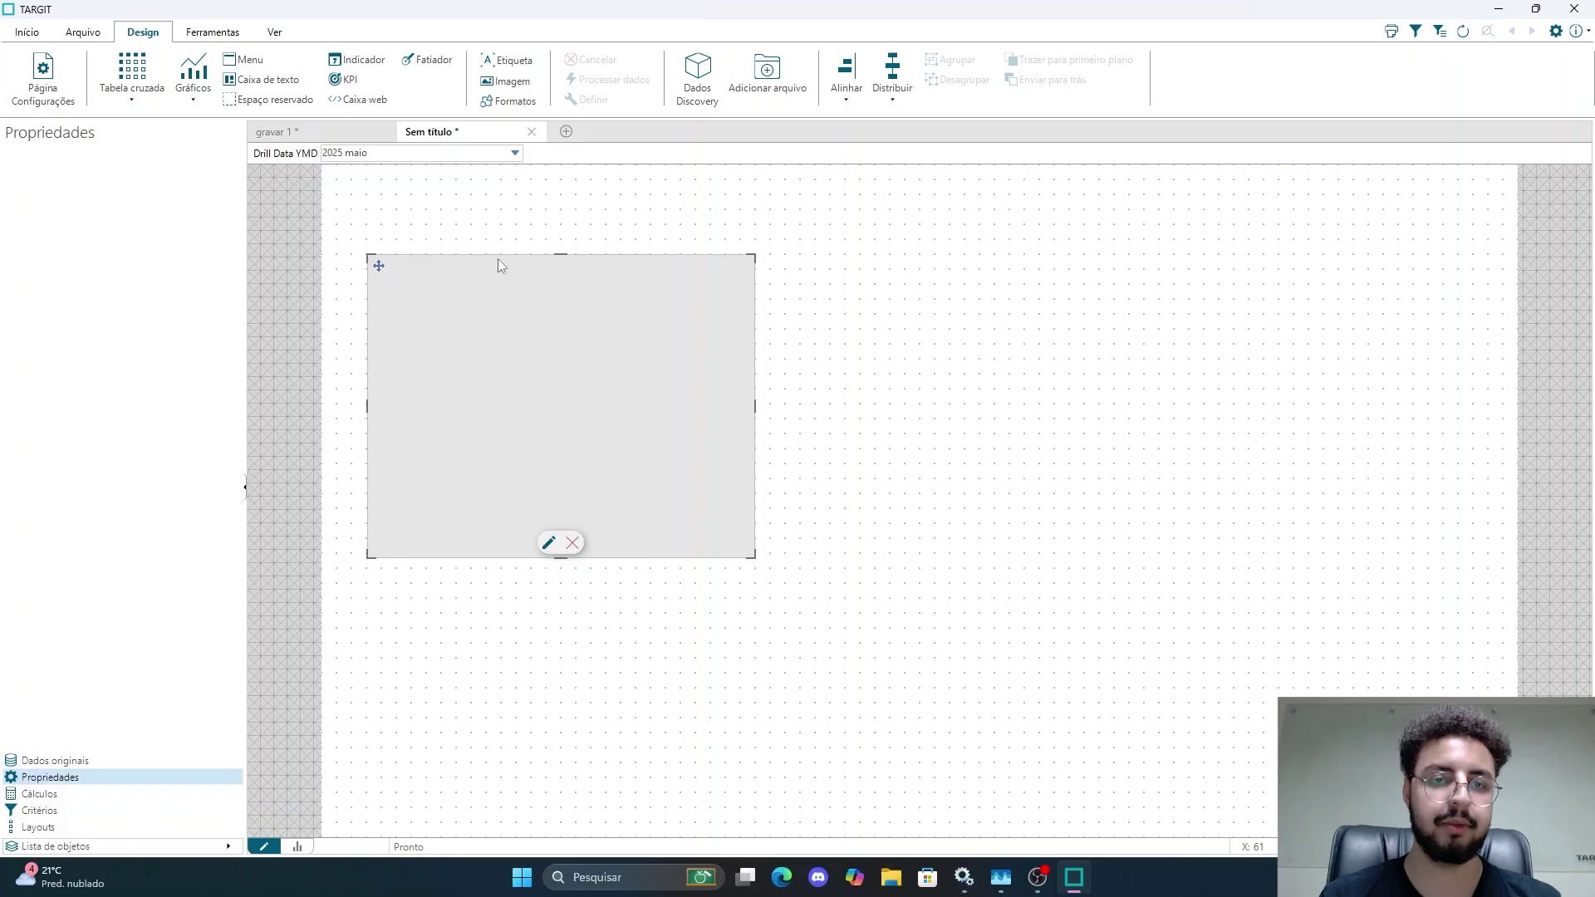
Step: Send the placeholder behind the KPIs and progress bar, and reposition it so that it frames them
{"action": "mouse_move", "coordinate": [381, 269]}
{"action": "left_mouse_down"}
{"action": "mouse_move", "coordinate": [590, 275]}
{"action": "mouse_move", "coordinate": [403, 275]}
{"action": "left_mouse_up"}
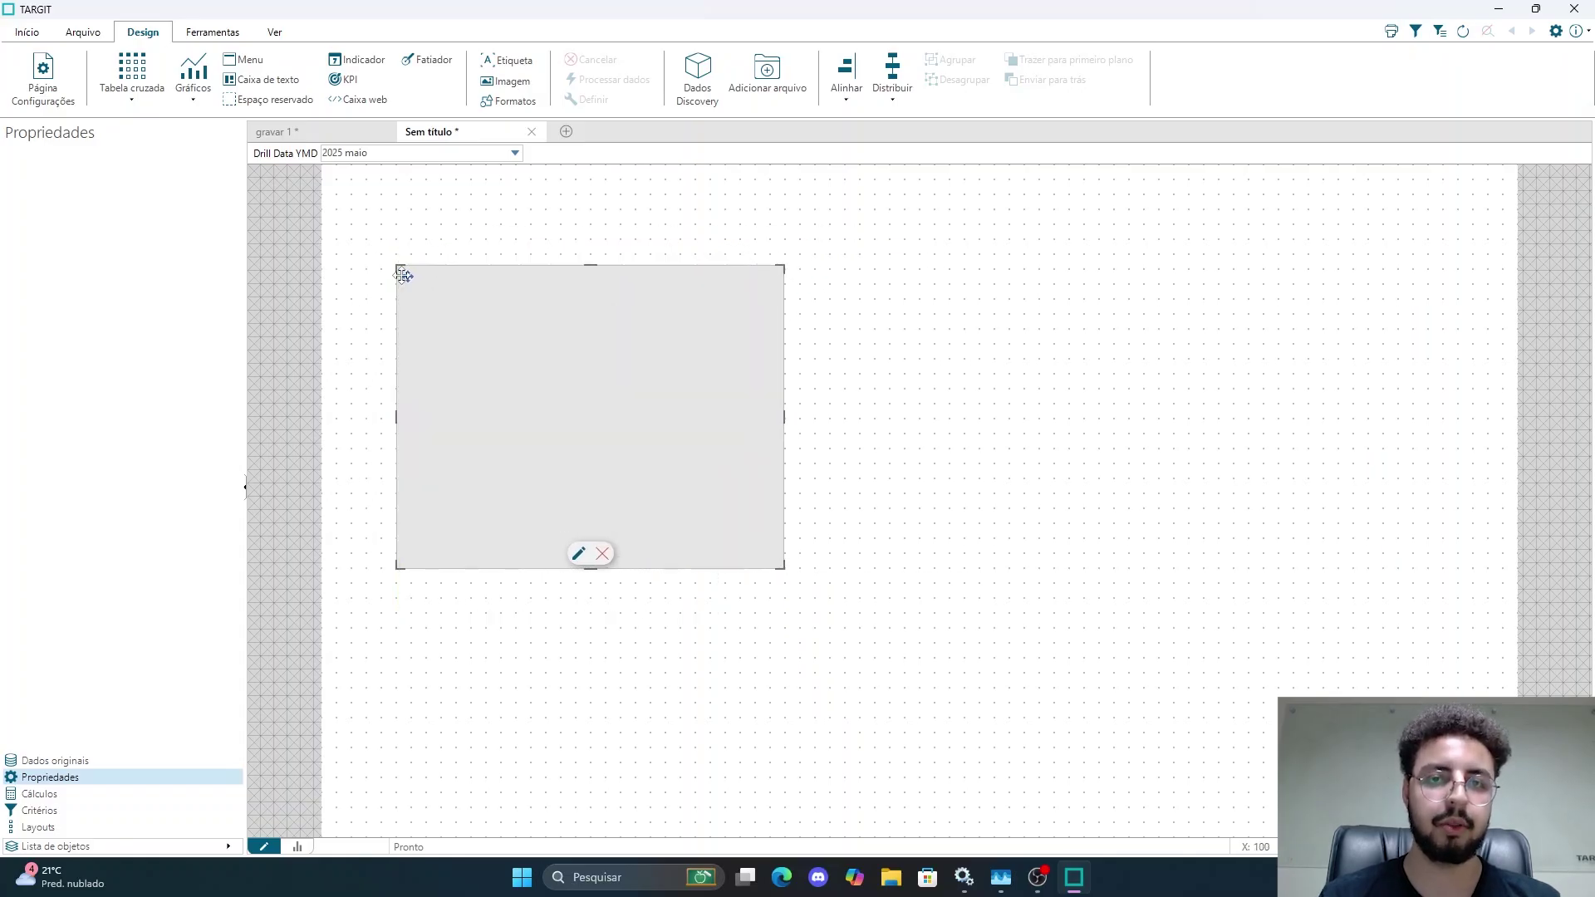
{"action": "left_click", "coordinate": [651, 406]}
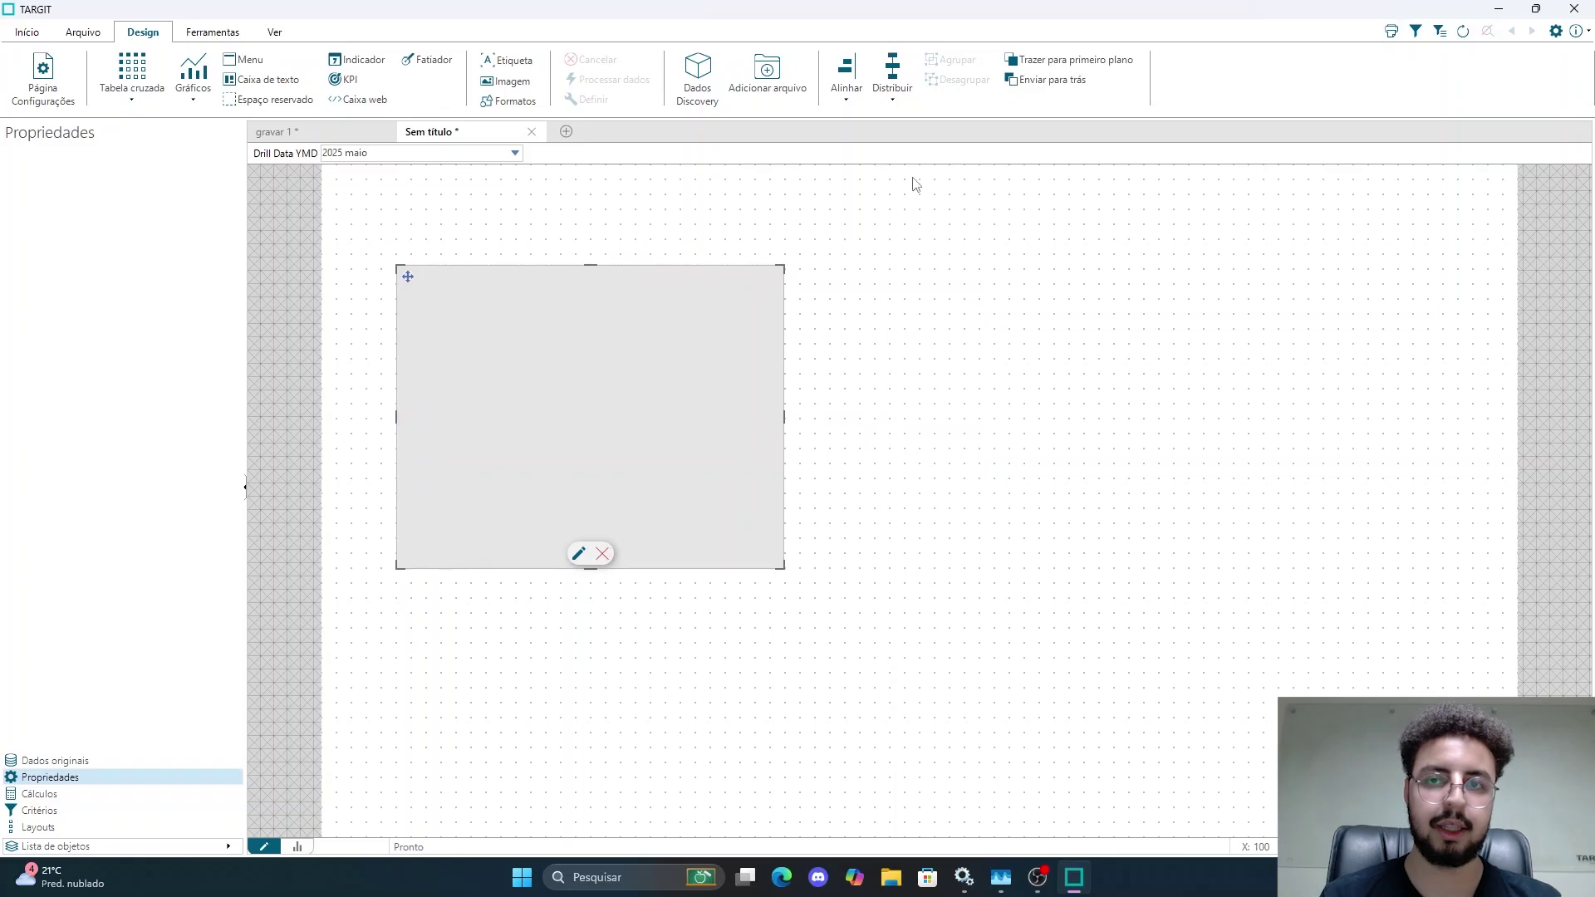
{"action": "left_click", "coordinate": [1022, 87]}
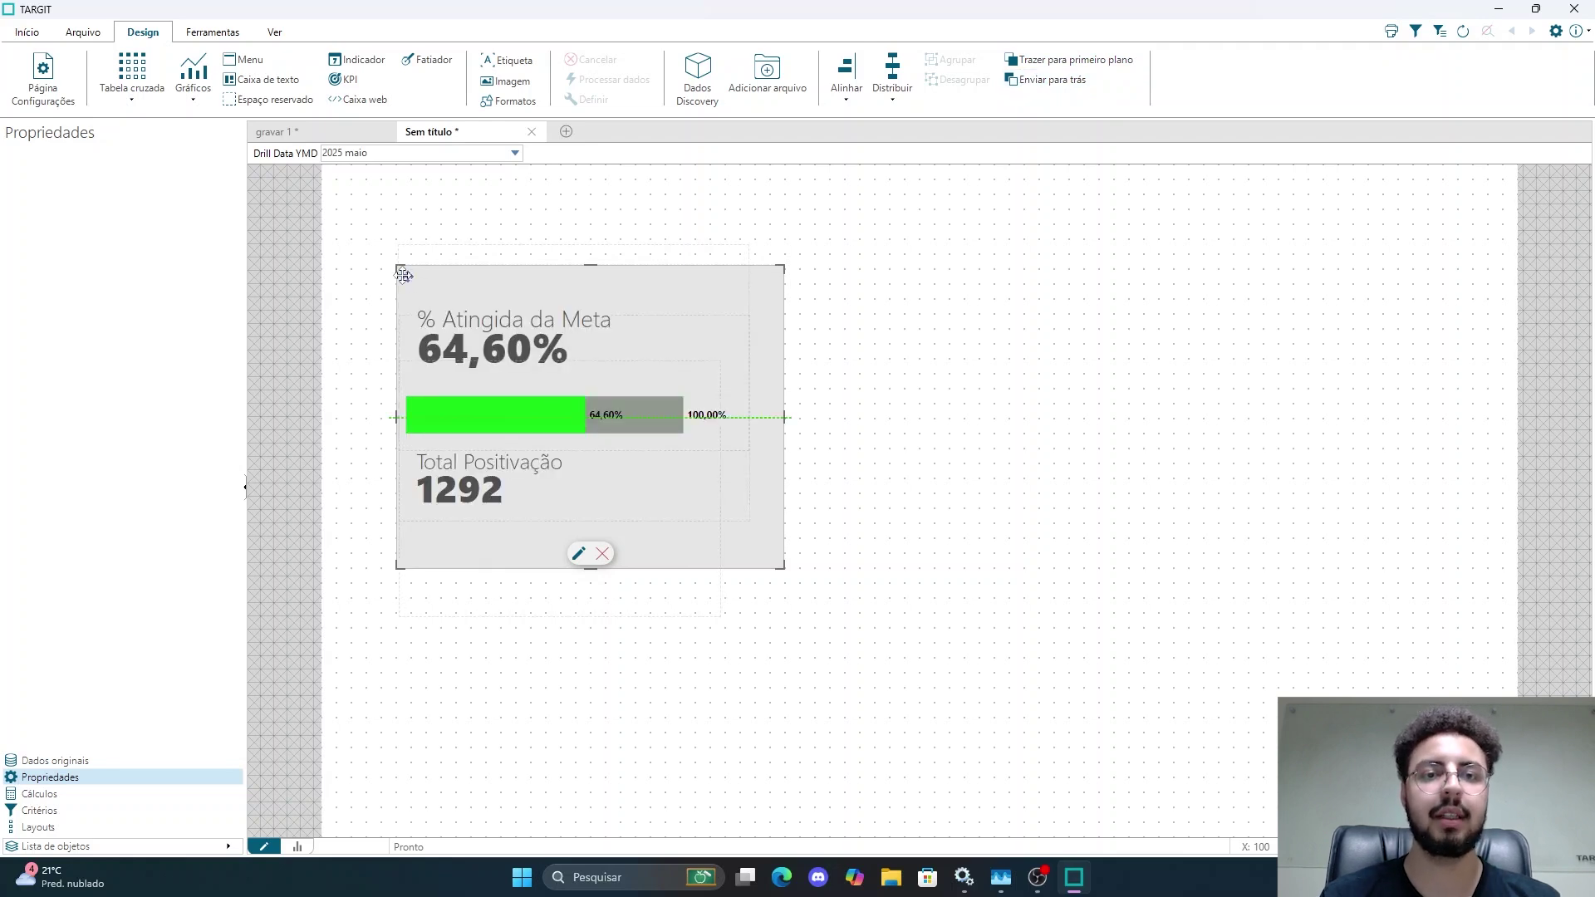
{"action": "left_click_drag", "start_coordinate": [408, 276], "coordinate": [398, 282]}
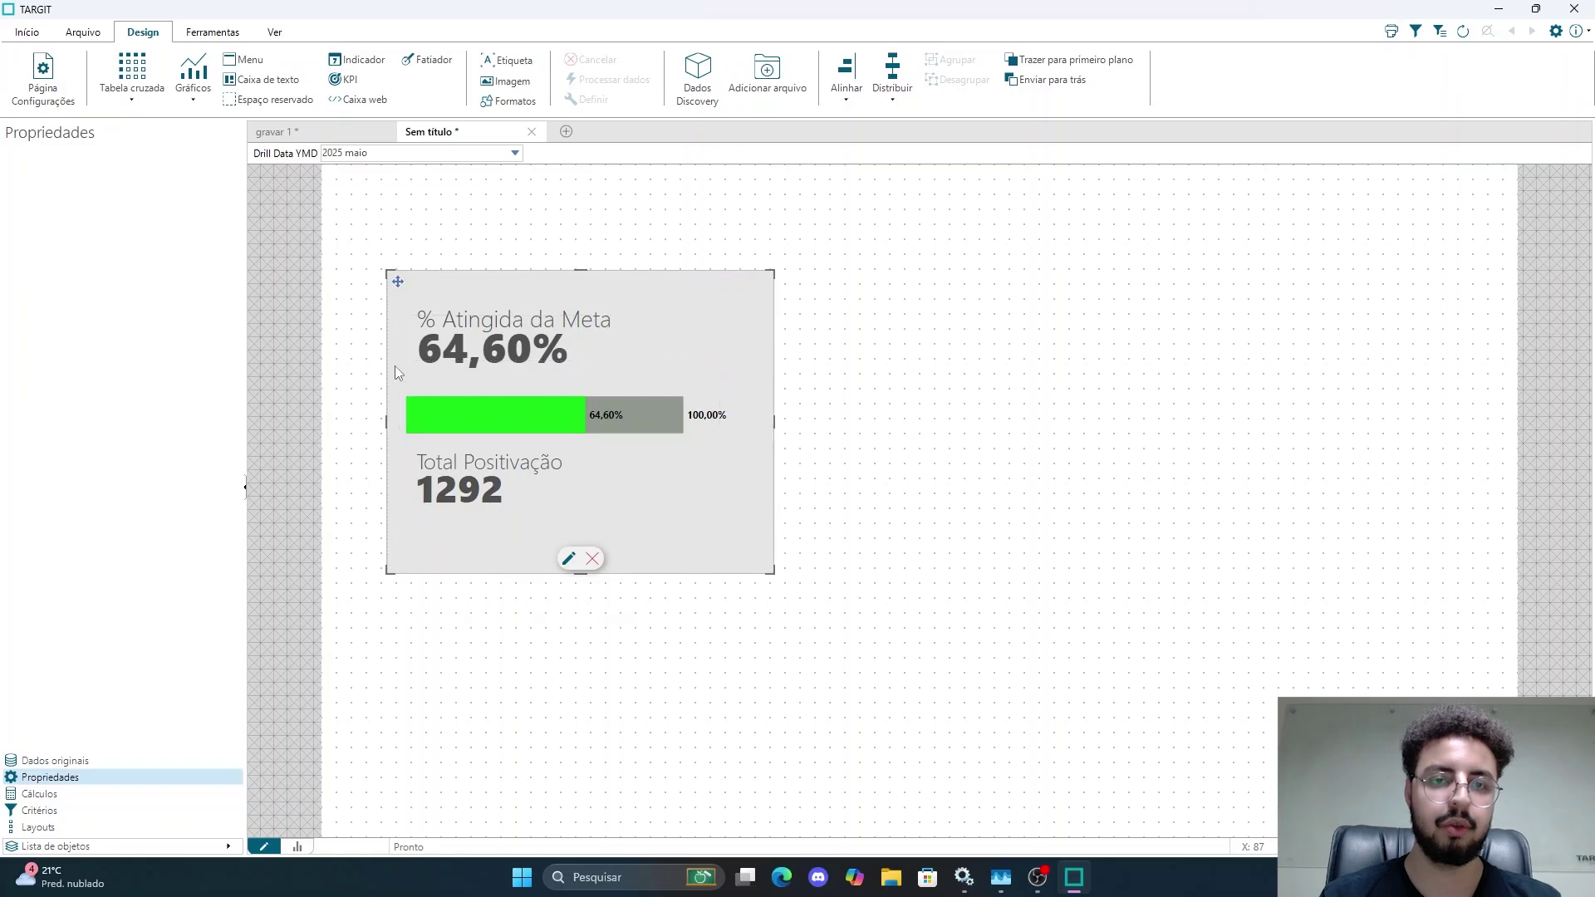
Step: Align the Total Positivação KPI, the progress bar and the % Atingida da Meta KPI with the placeholder's left edge
{"action": "left_click", "coordinate": [484, 490]}
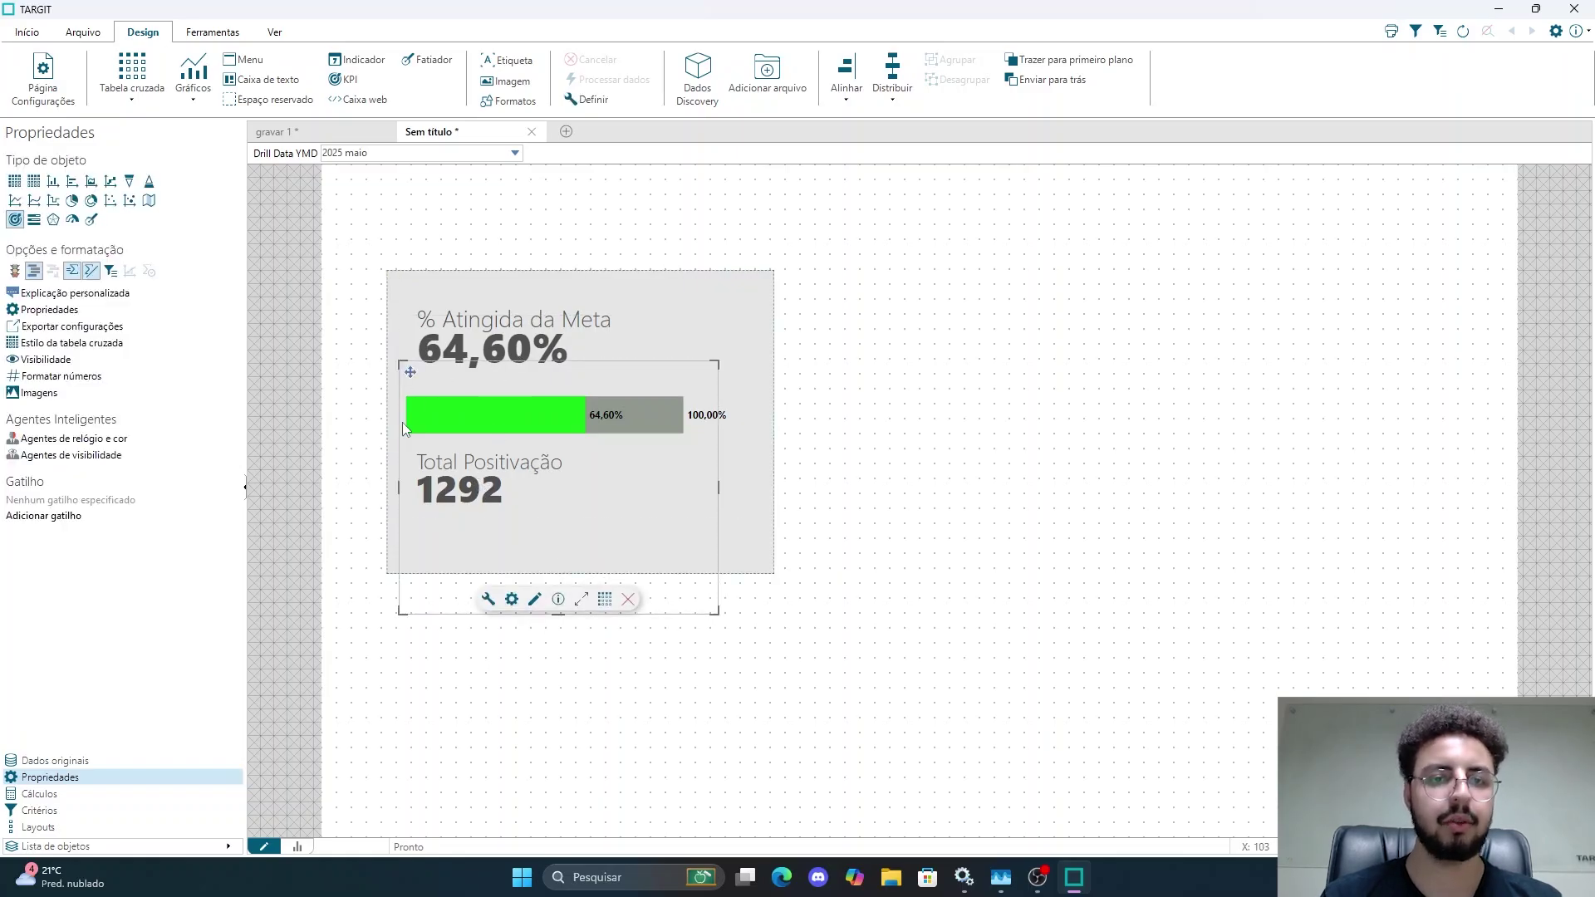
{"action": "left_click_drag", "start_coordinate": [413, 375], "coordinate": [406, 393]}
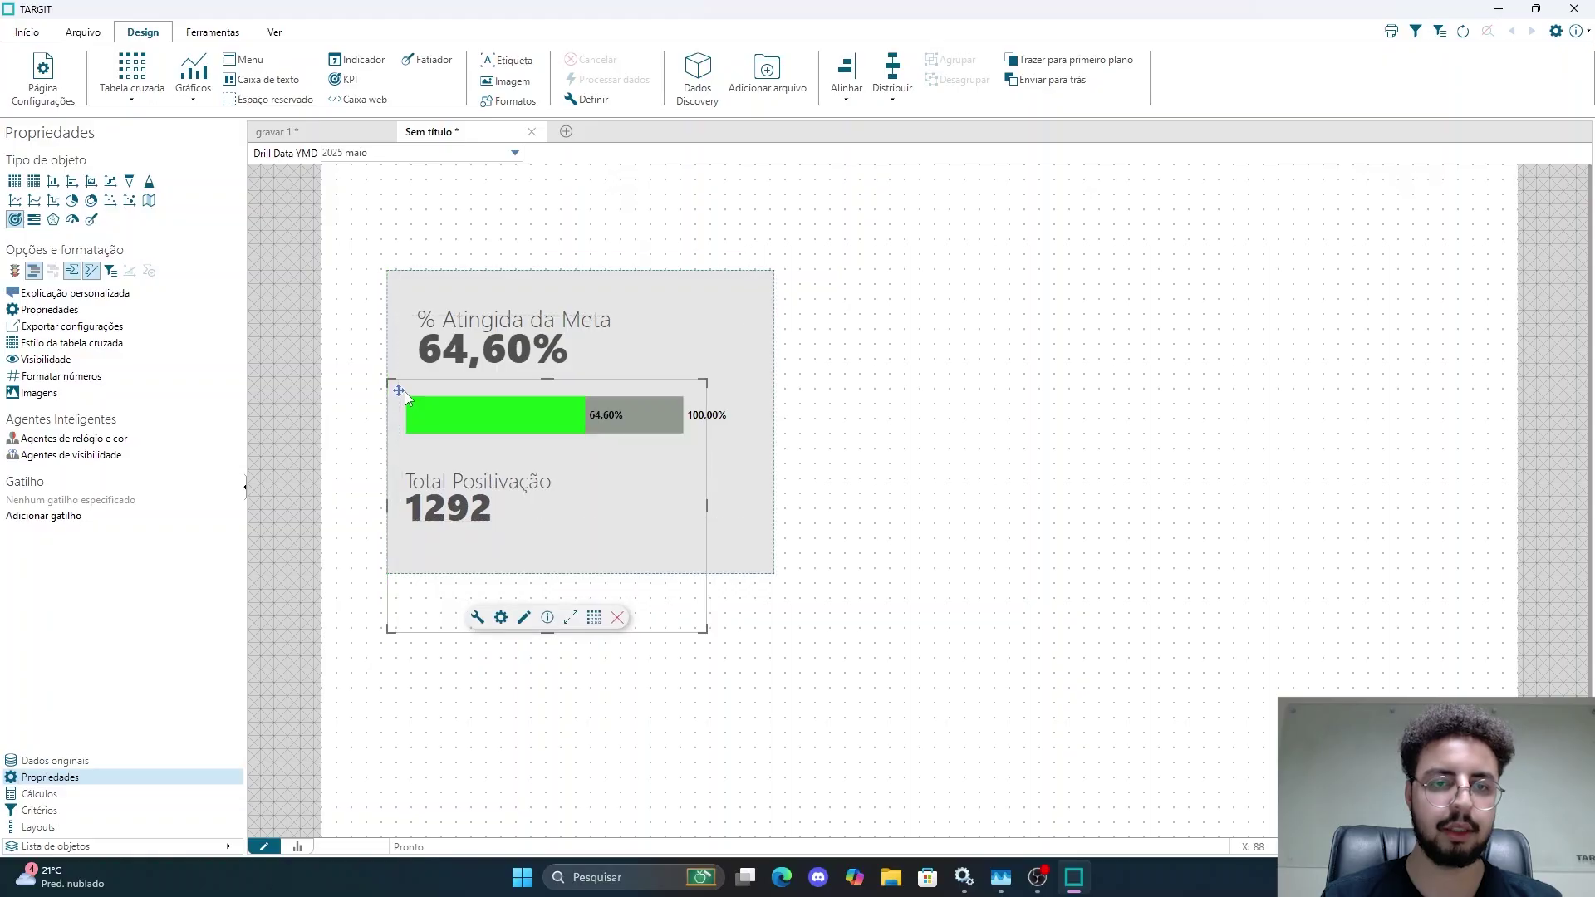
{"action": "left_click", "coordinate": [470, 412]}
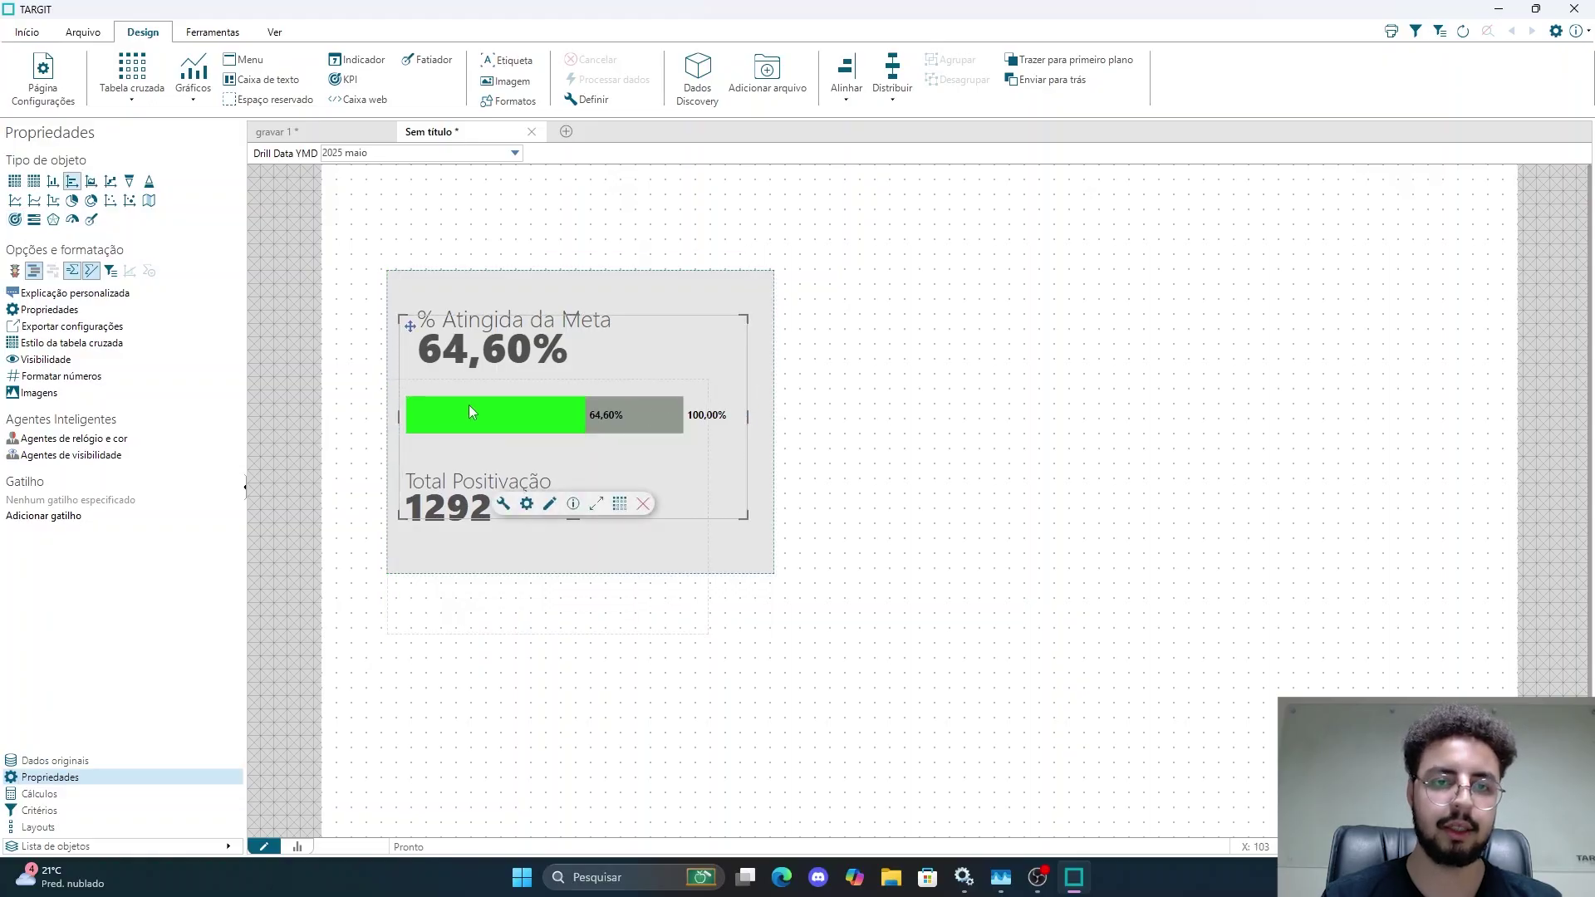
{"action": "left_click_drag", "start_coordinate": [409, 326], "coordinate": [403, 329]}
{"action": "left_click", "coordinate": [541, 312]}
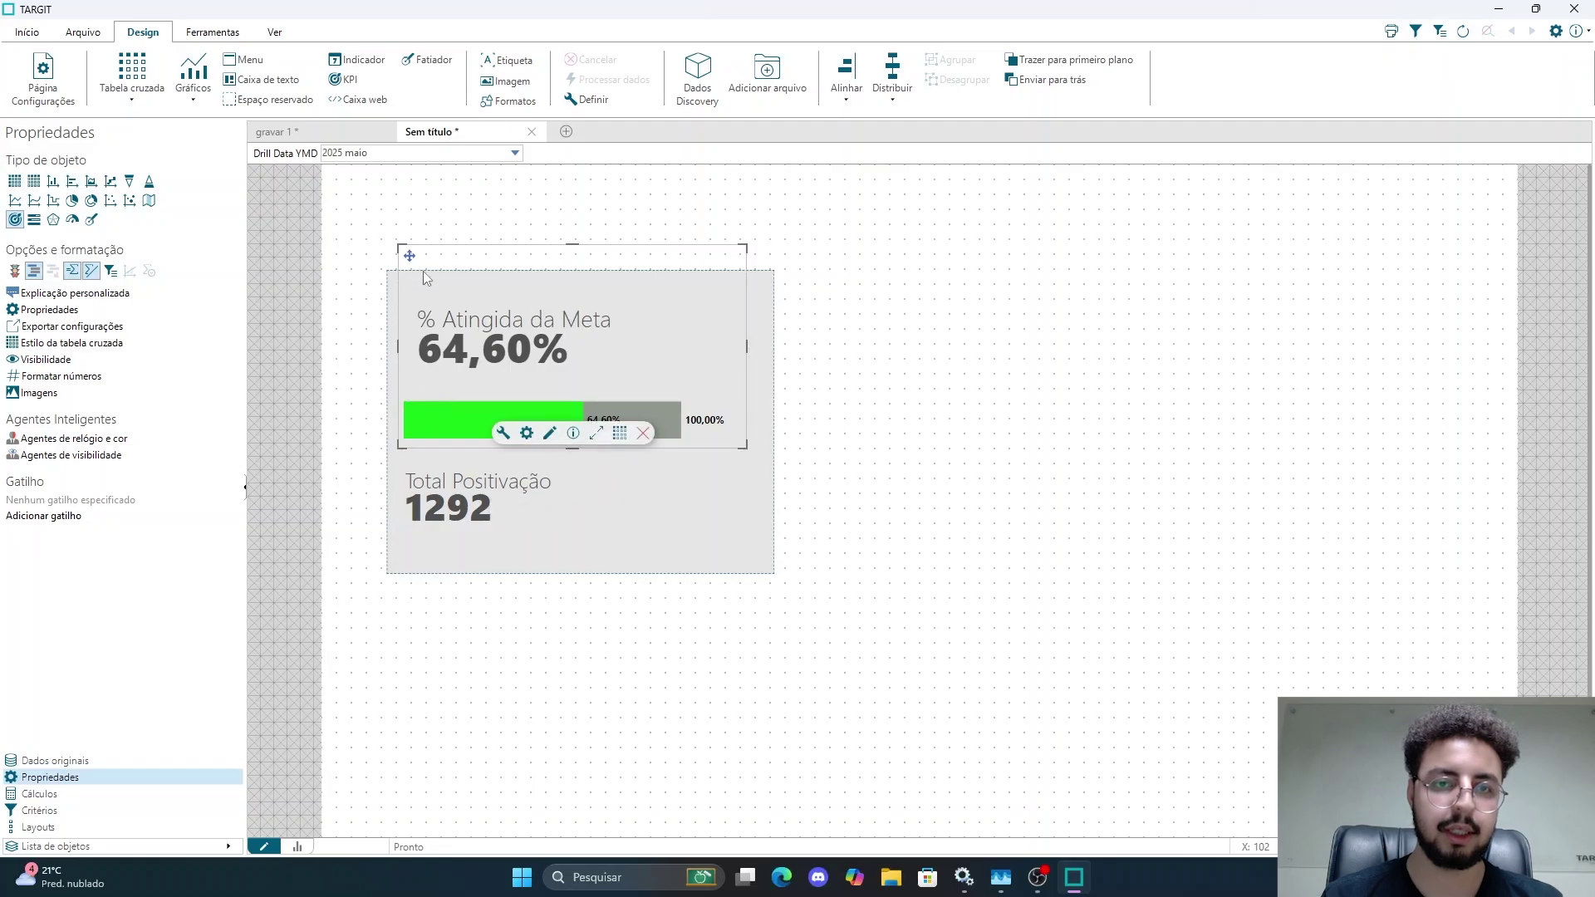
{"action": "left_click_drag", "start_coordinate": [403, 259], "coordinate": [396, 262]}
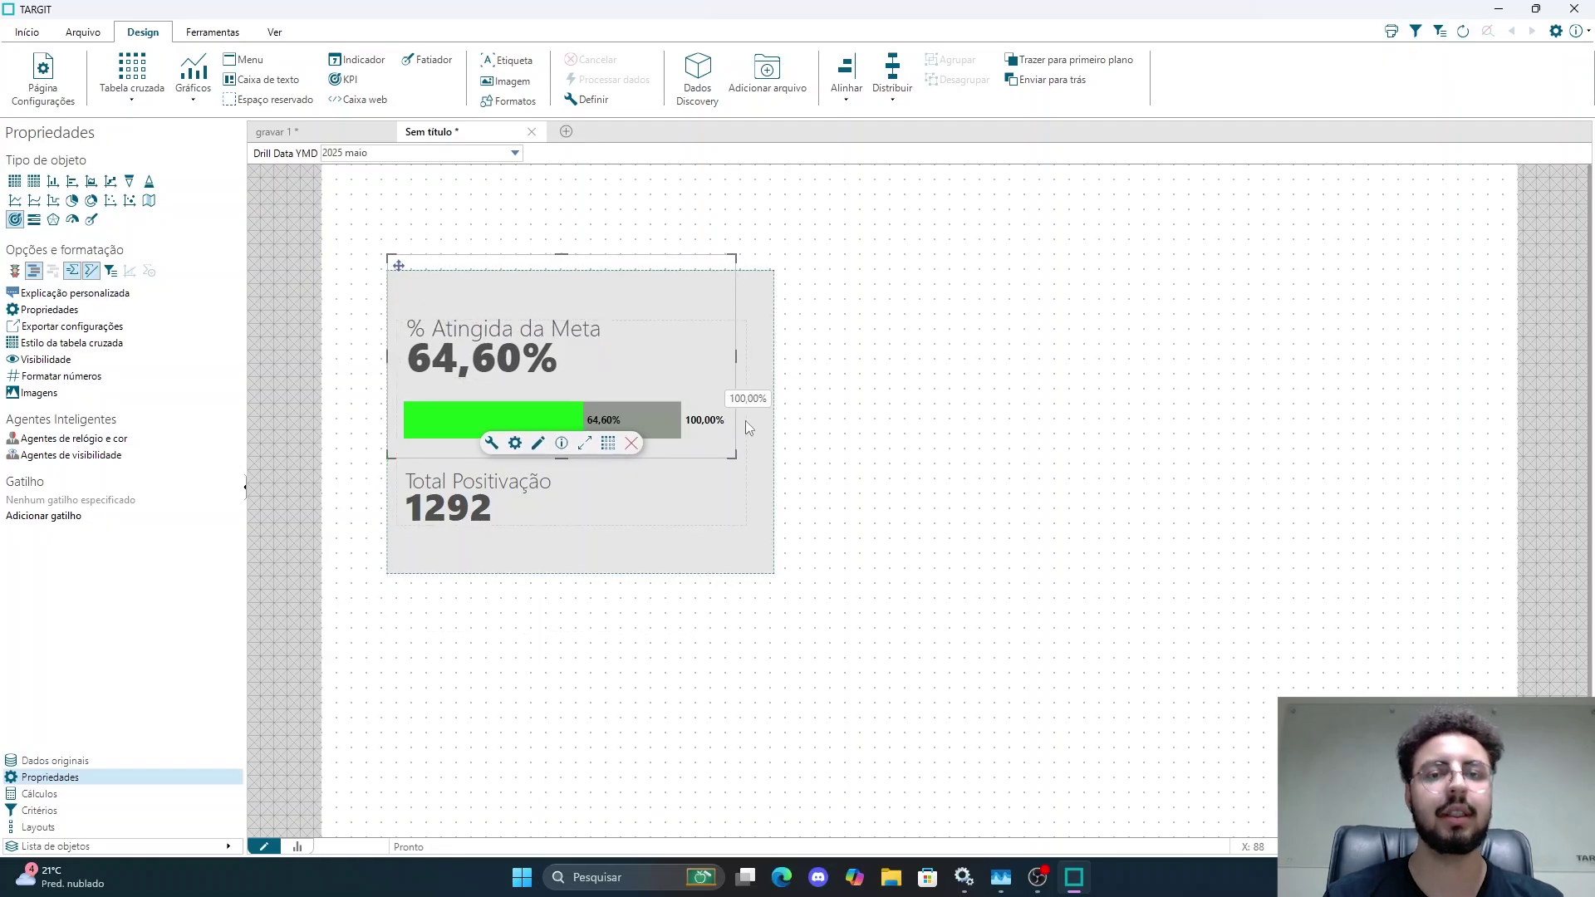
{"action": "left_click", "coordinate": [747, 420]}
{"action": "left_click", "coordinate": [529, 397]}
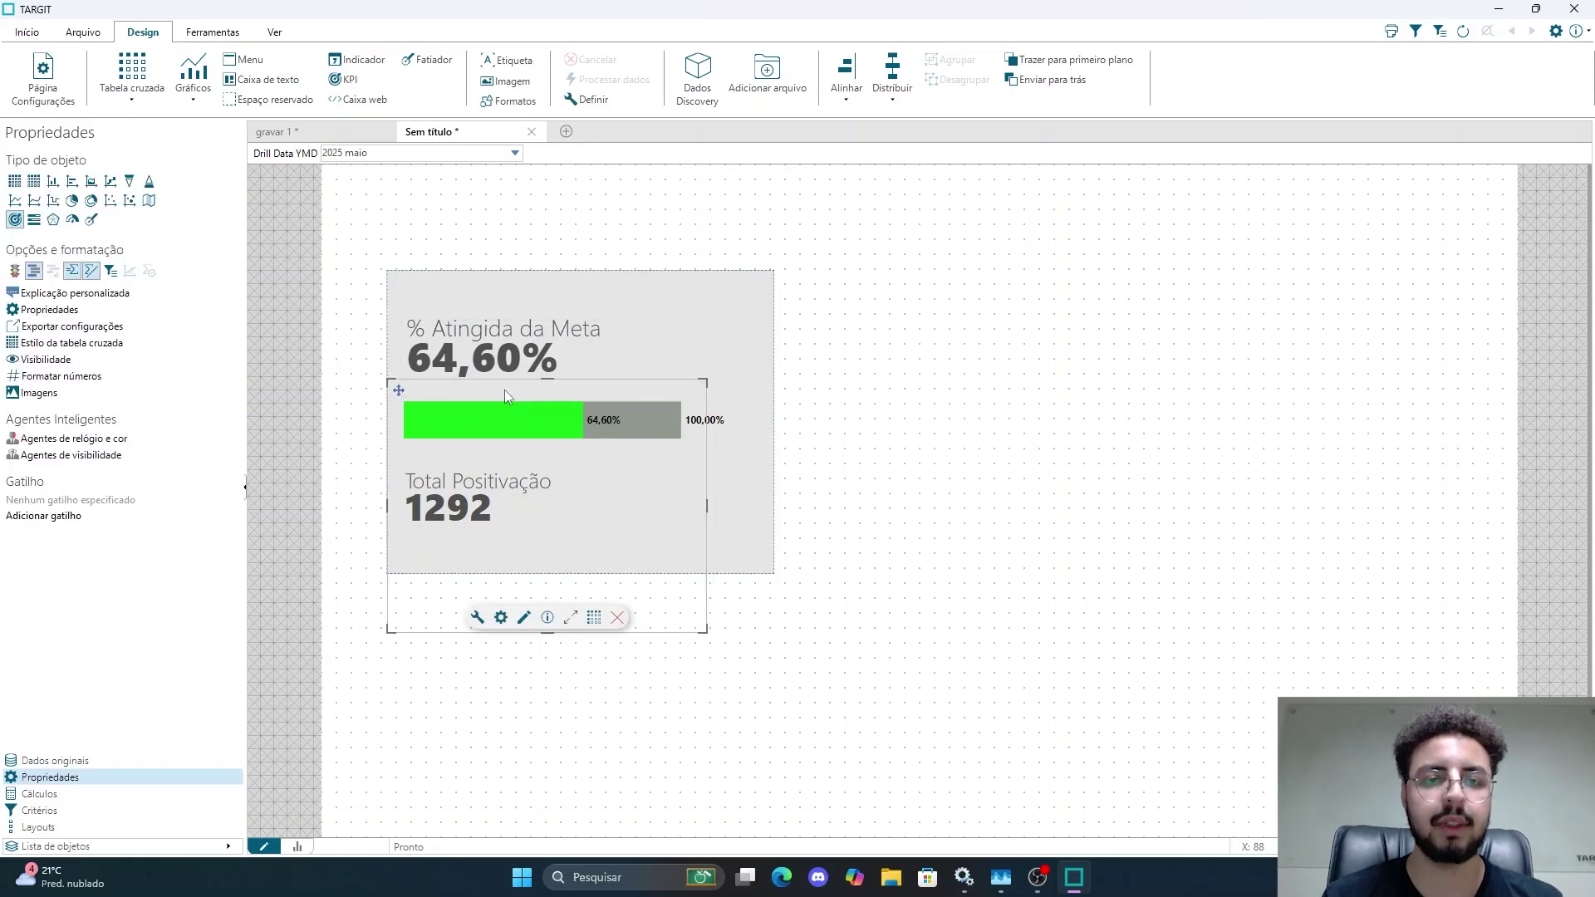
{"action": "left_click", "coordinate": [724, 416]}
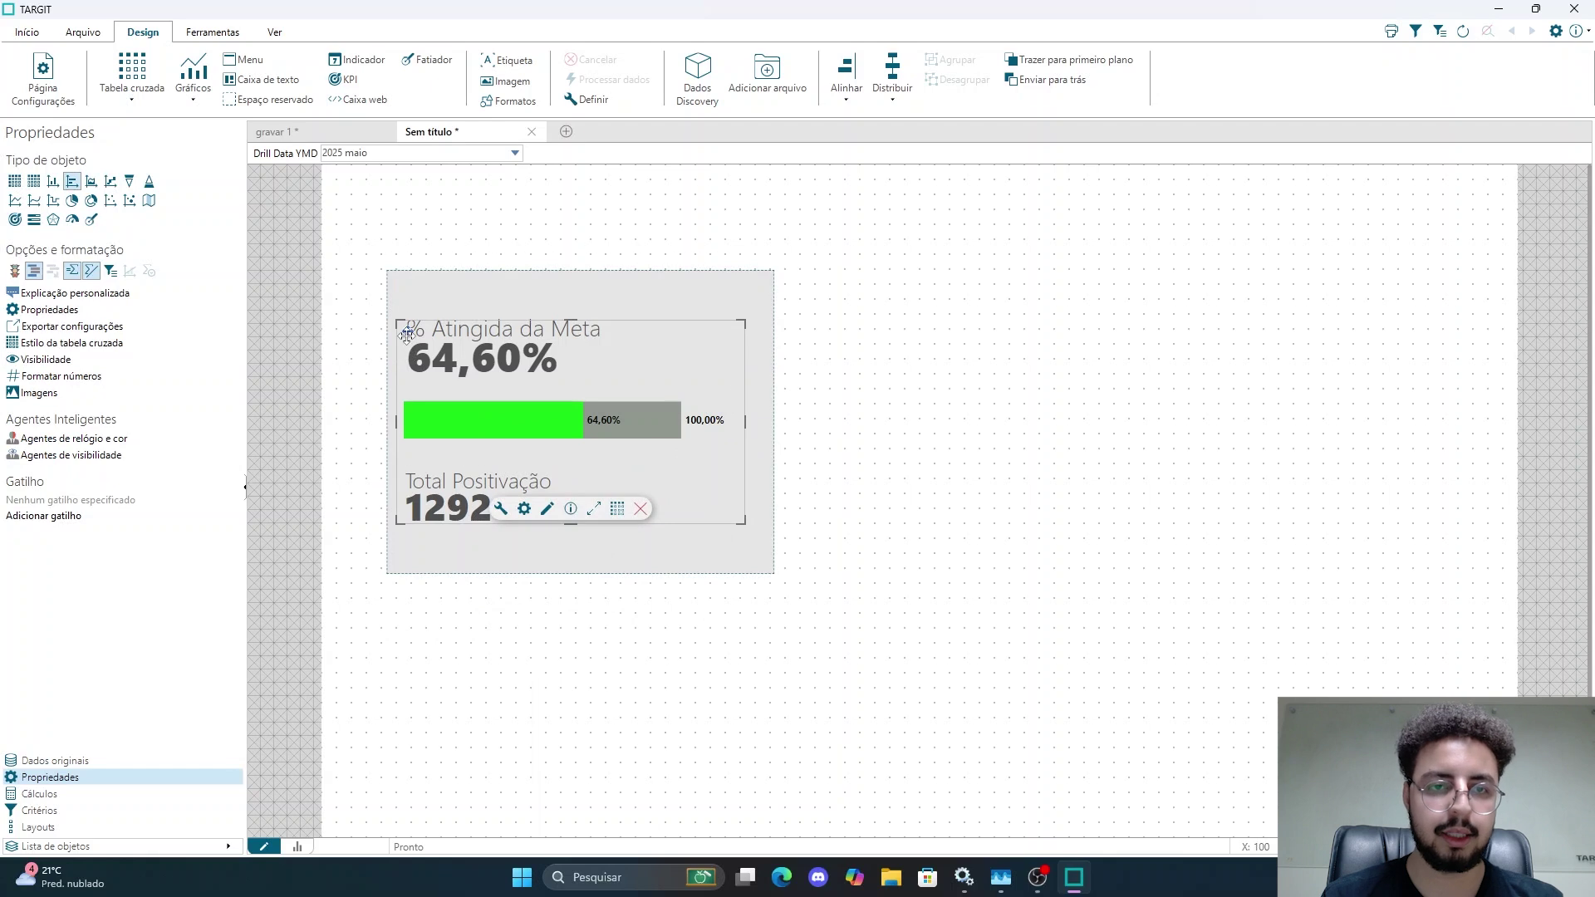
{"action": "left_click_drag", "start_coordinate": [406, 334], "coordinate": [397, 334]}
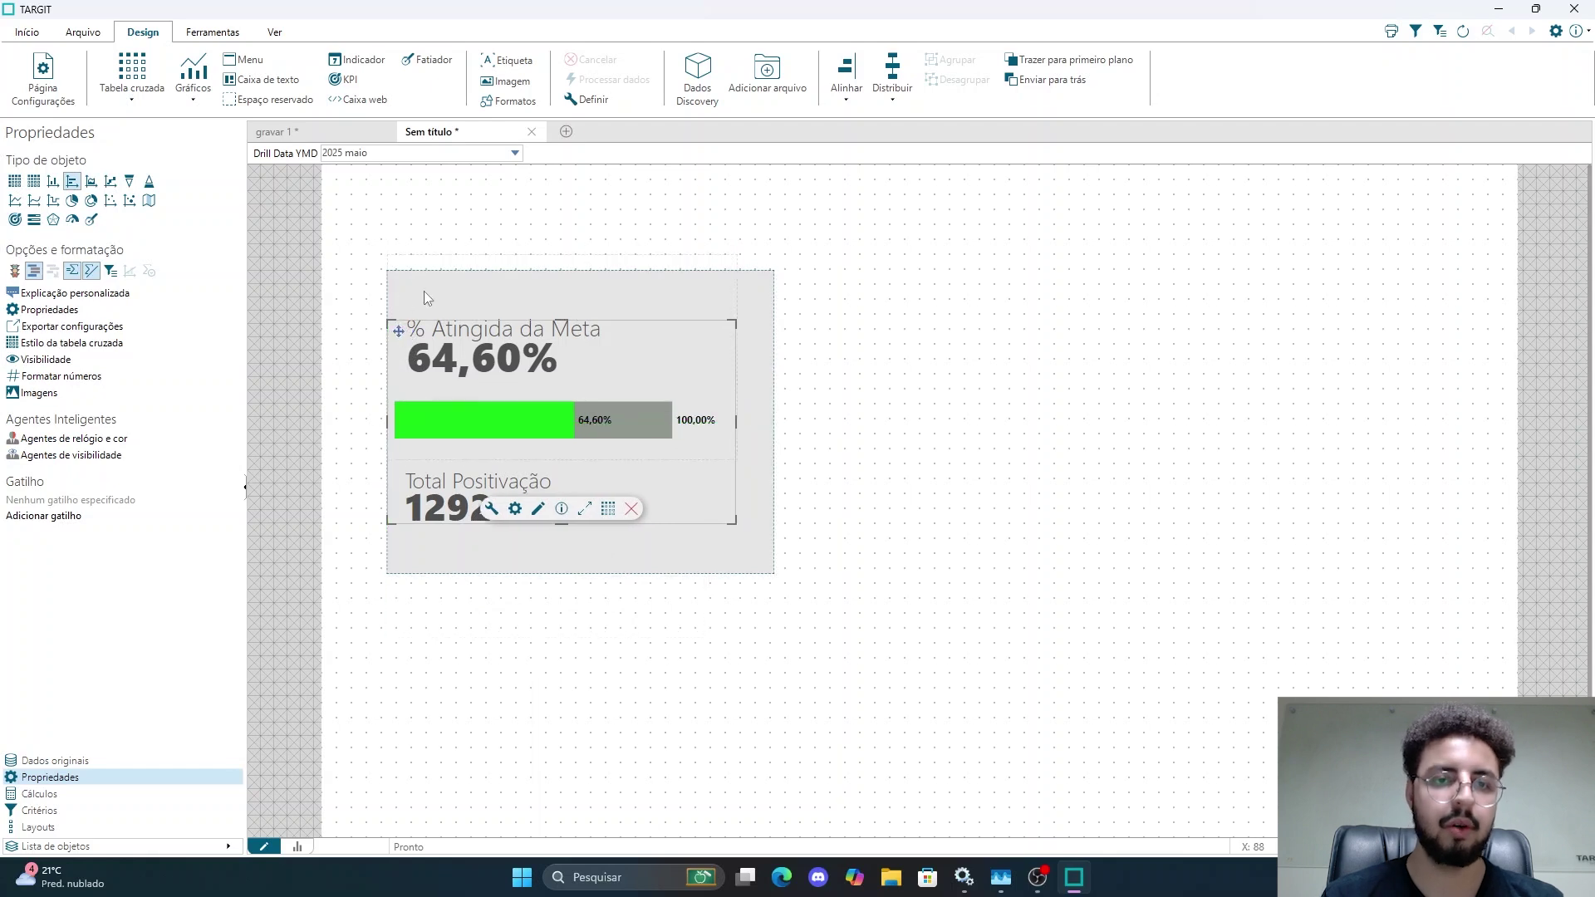
{"action": "left_click", "coordinate": [463, 243]}
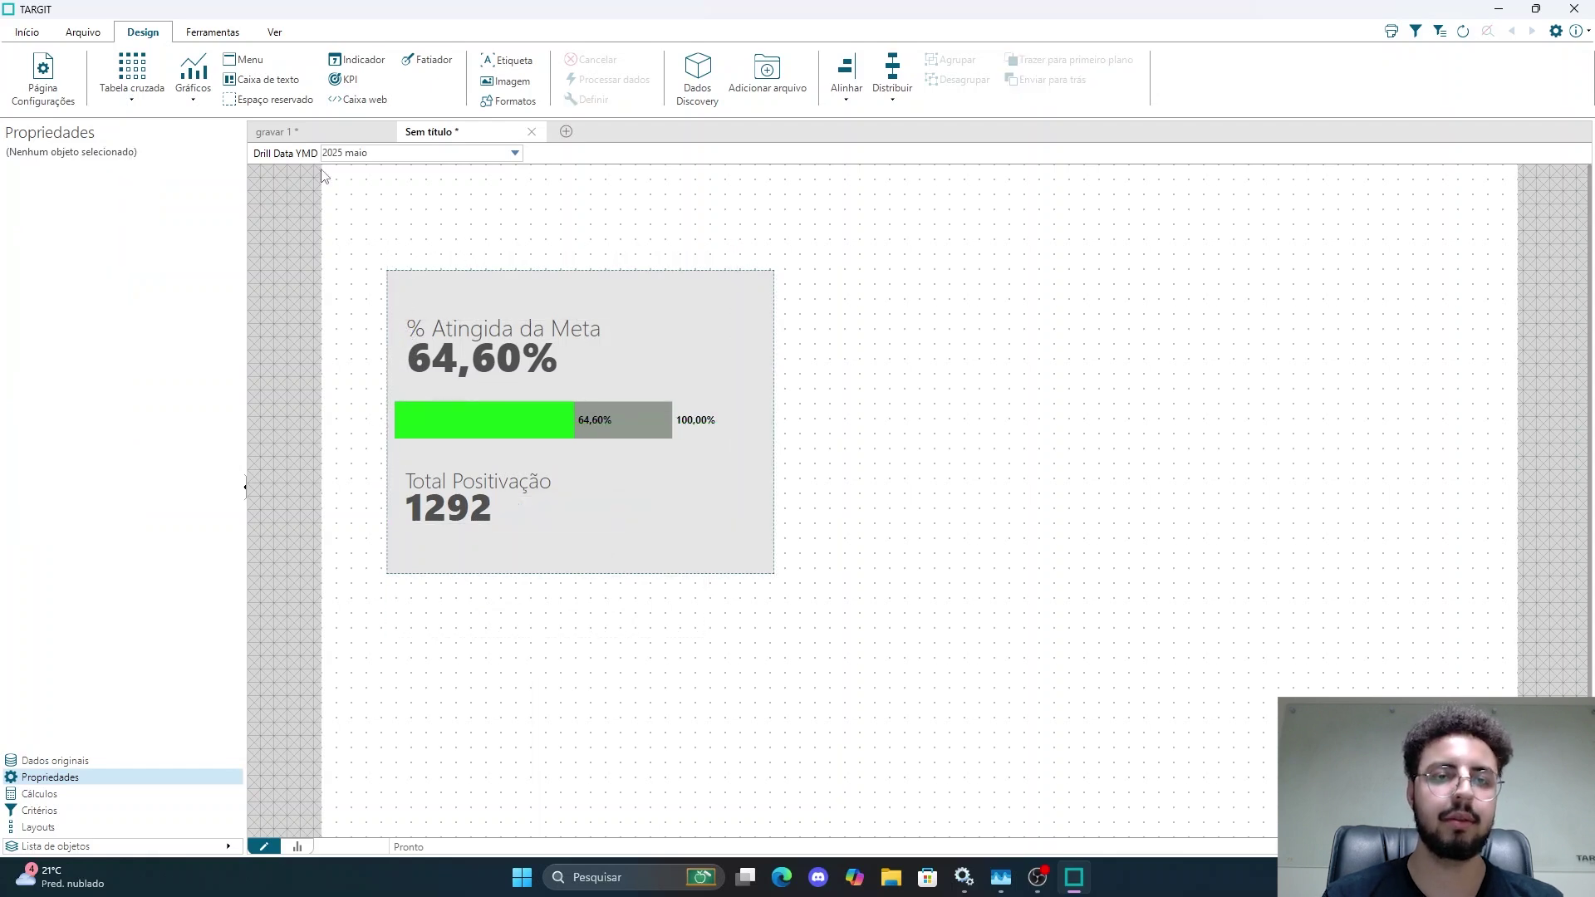
{"action": "left_click", "coordinate": [259, 80]}
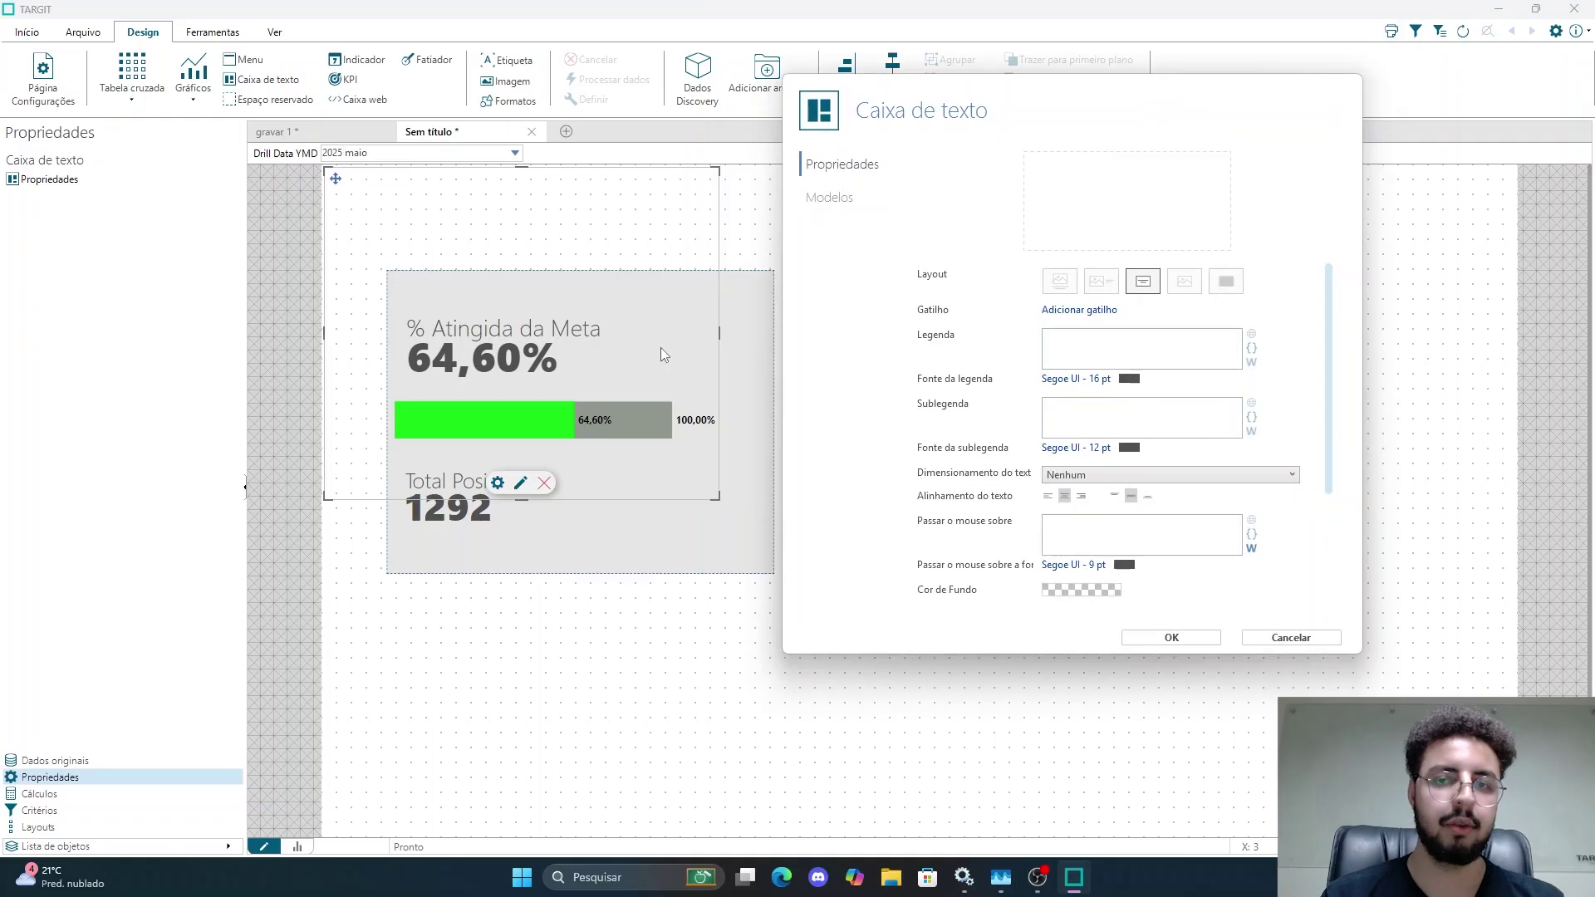
{"action": "left_click", "coordinate": [1093, 345]}
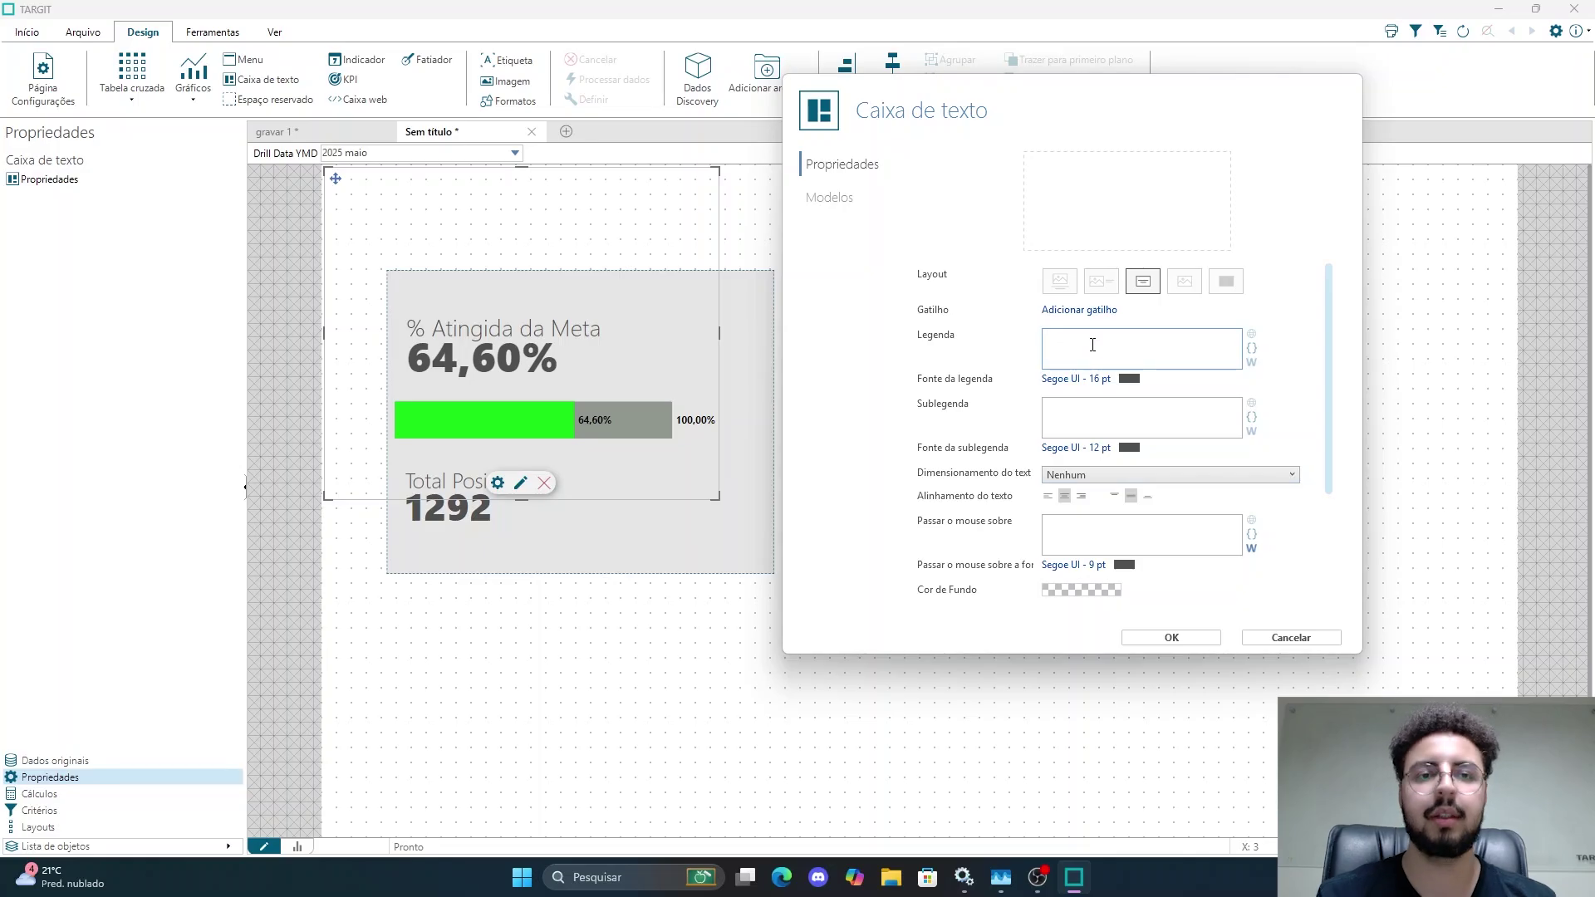
{"action": "left_click", "coordinate": [1287, 638]}
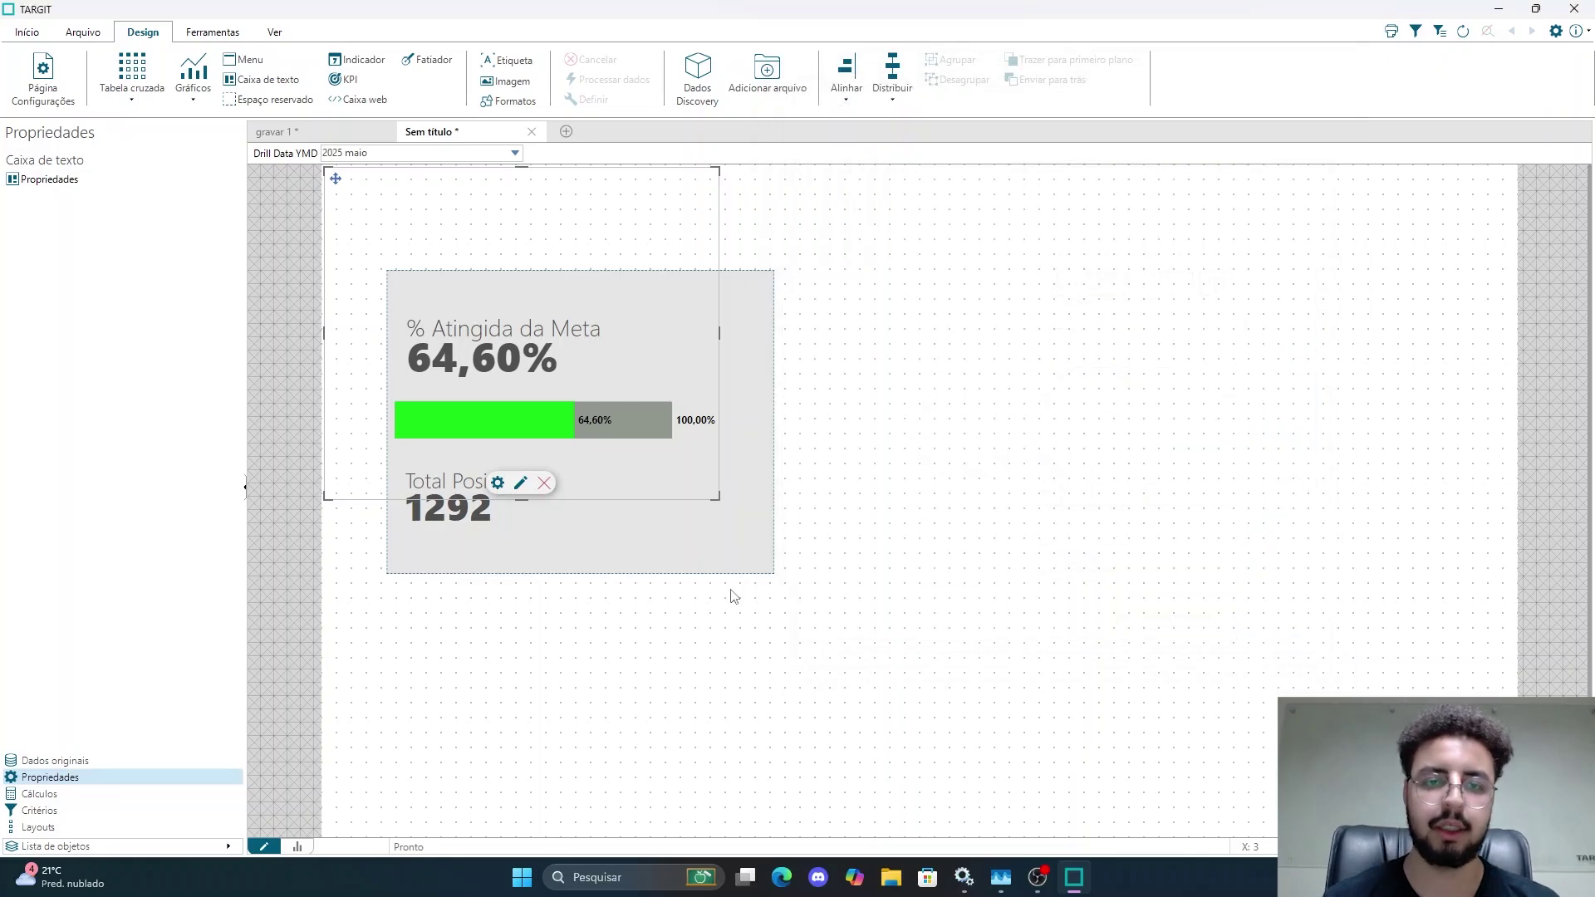
{"action": "left_click", "coordinate": [544, 483]}
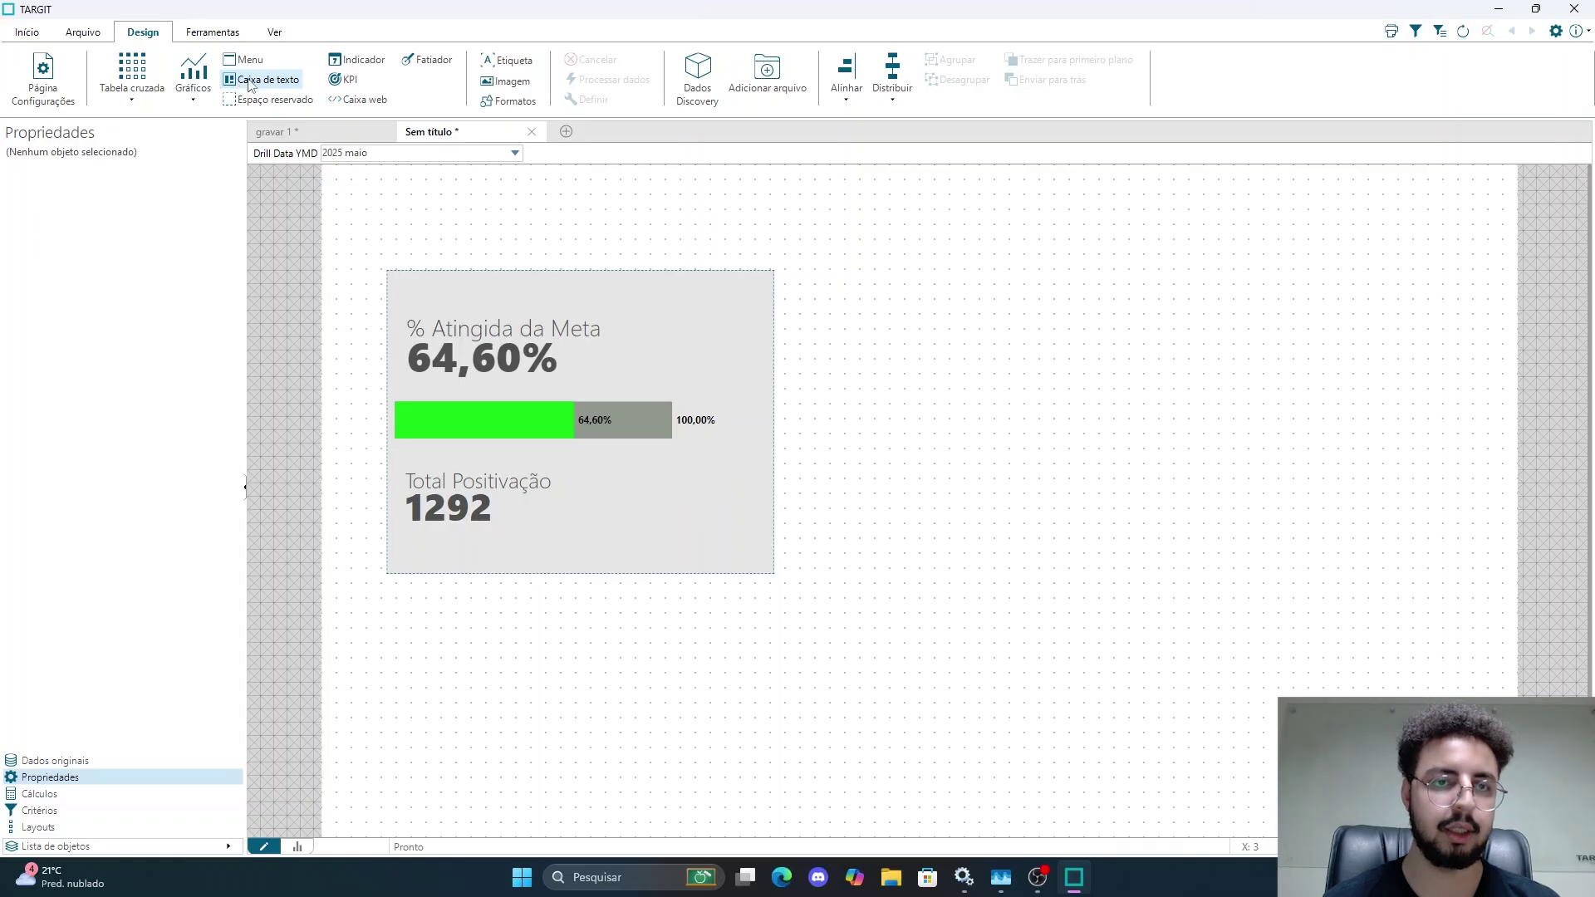
Step: Insert a Caixa de texto with the caption "POSITIVAÇÃO" and the black background colour FF050505
{"action": "left_click", "coordinate": [251, 82]}
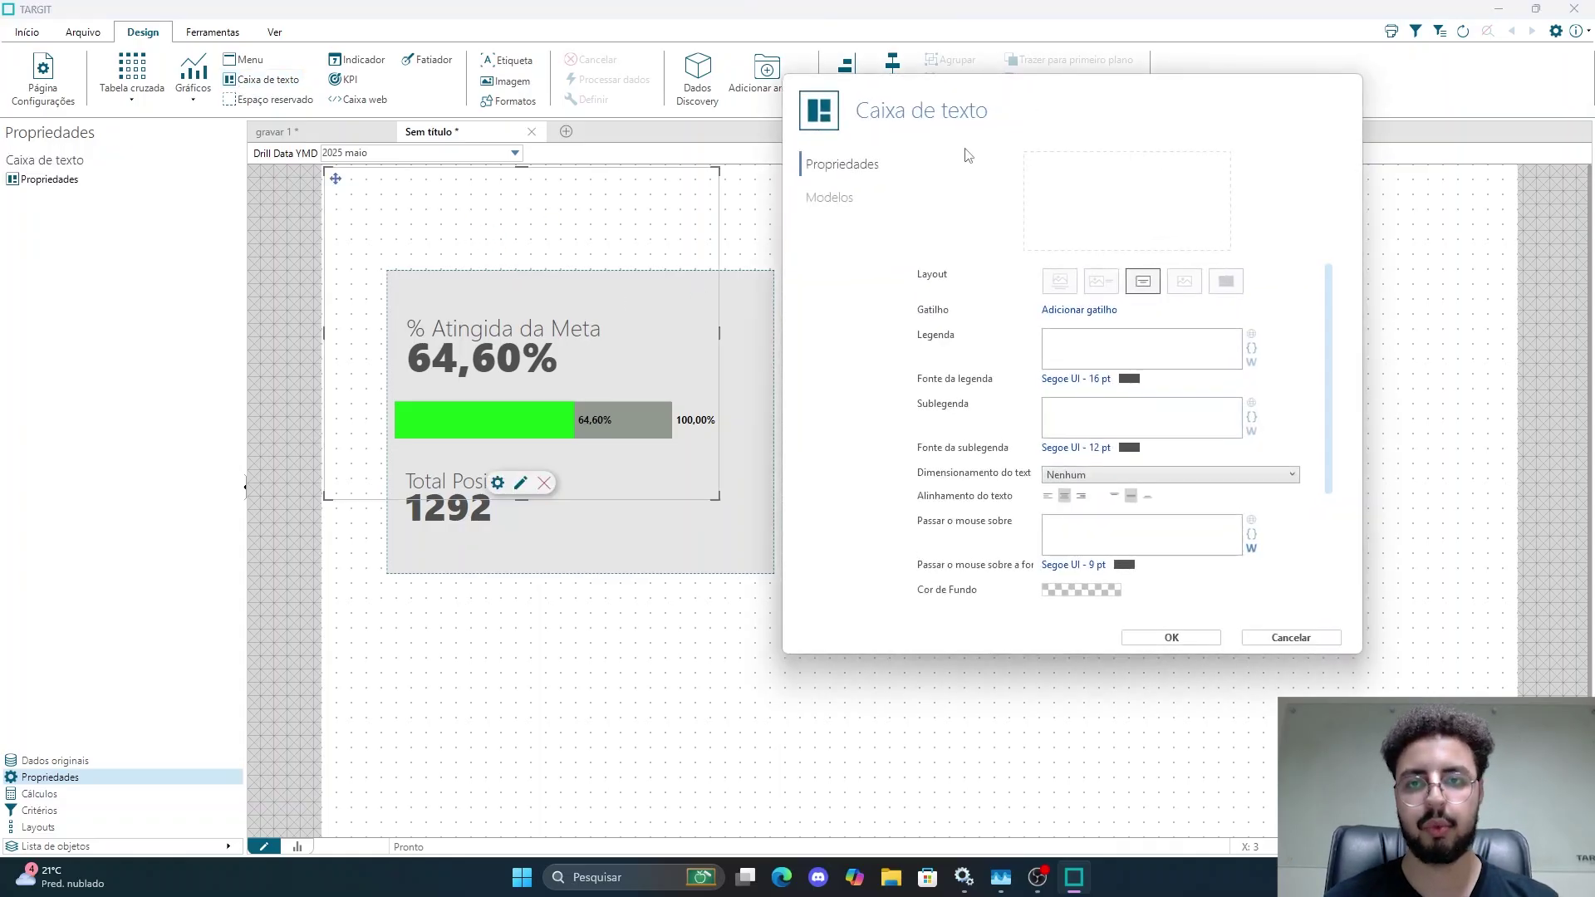
{"action": "left_click", "coordinate": [1102, 335]}
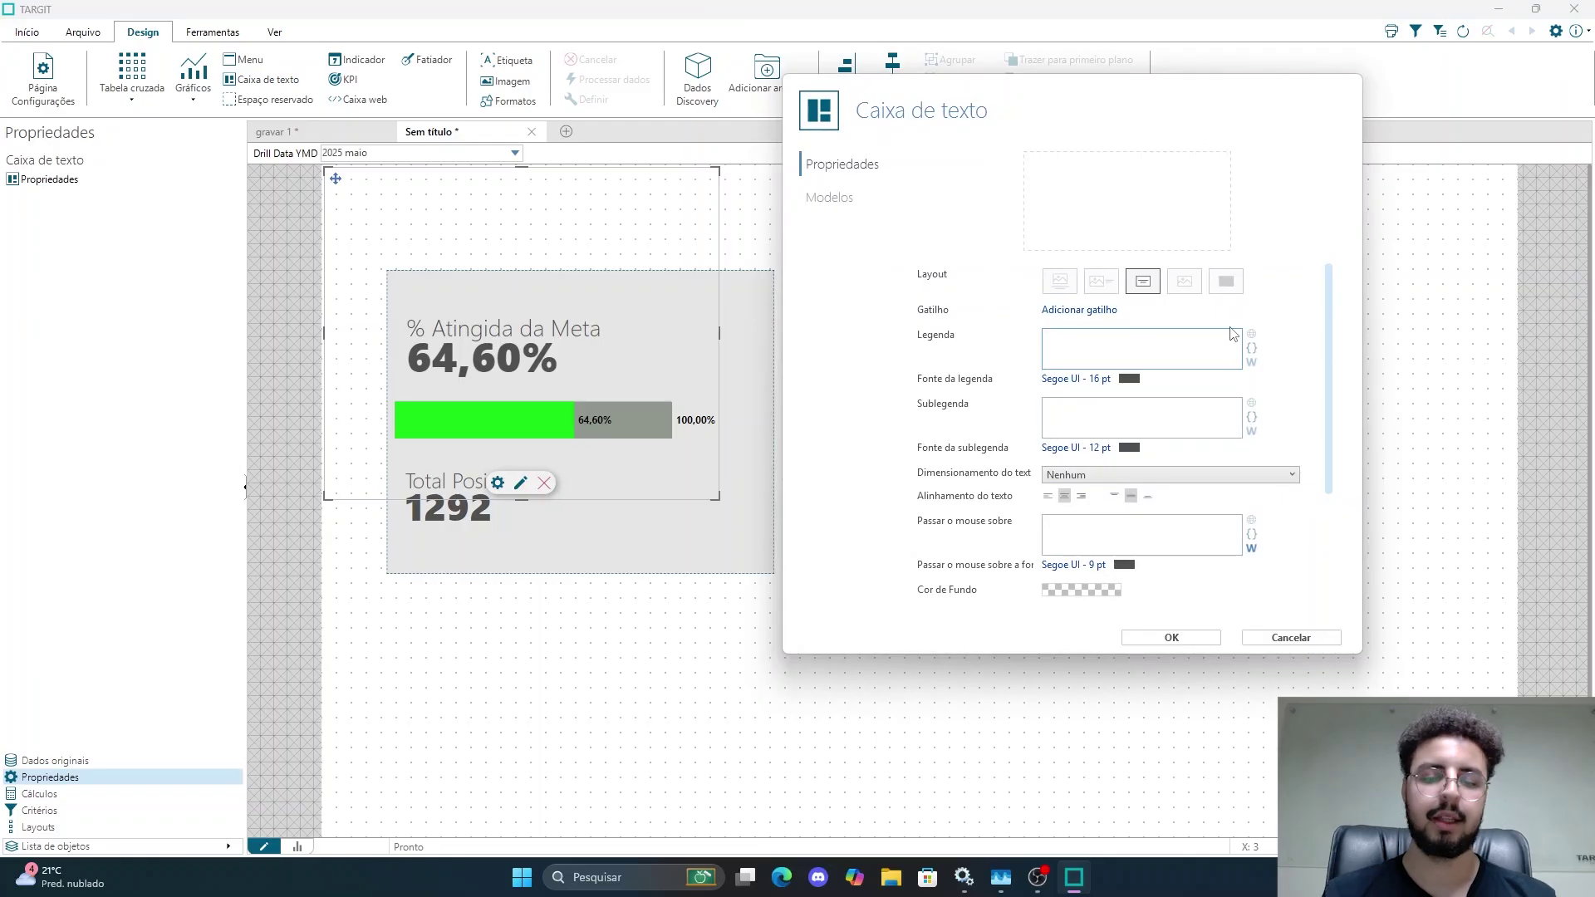
{"action": "type", "text": "POSITIVAÇÃO"}
{"action": "scroll", "coordinate": [1131, 383], "scroll_direction": "down", "scroll_amount": 3}
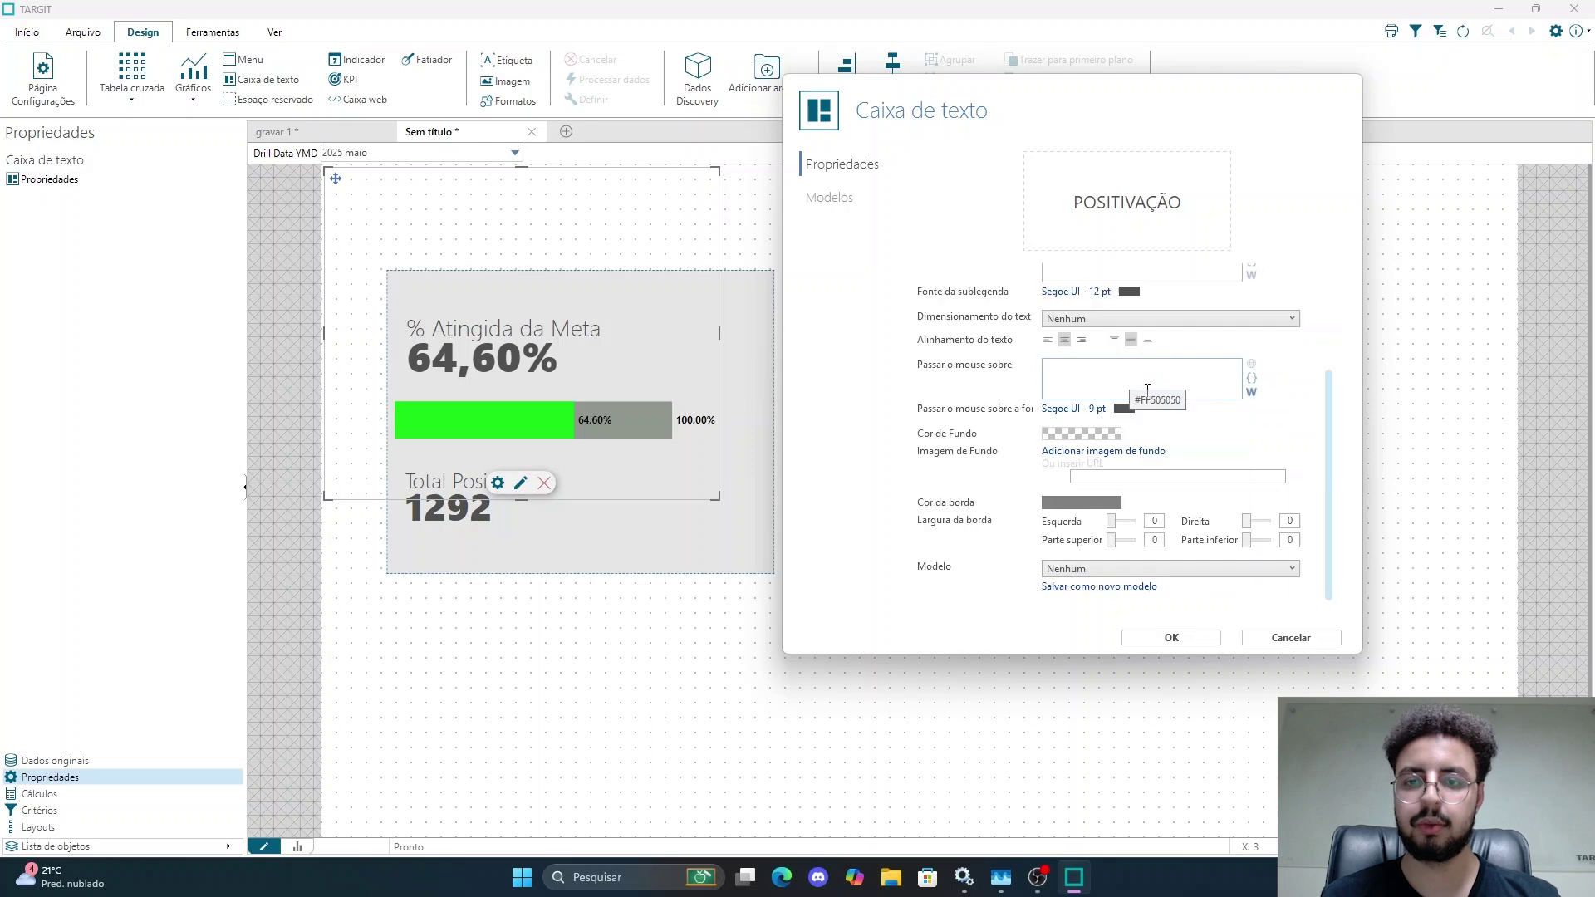
{"action": "left_click", "coordinate": [1097, 440]}
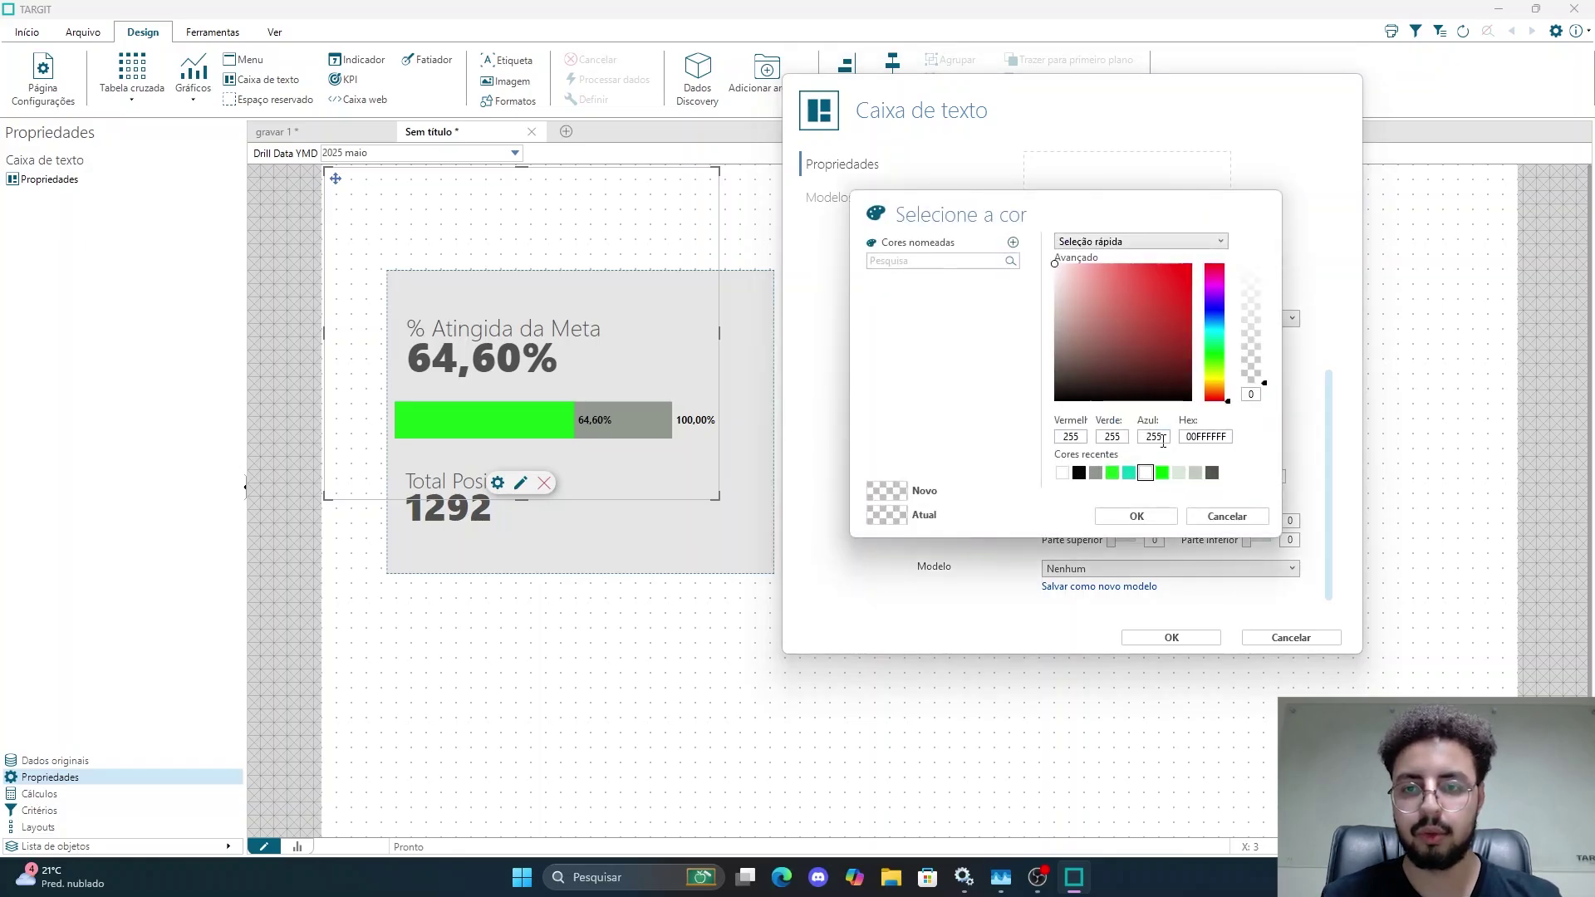
{"action": "left_click", "coordinate": [1079, 472]}
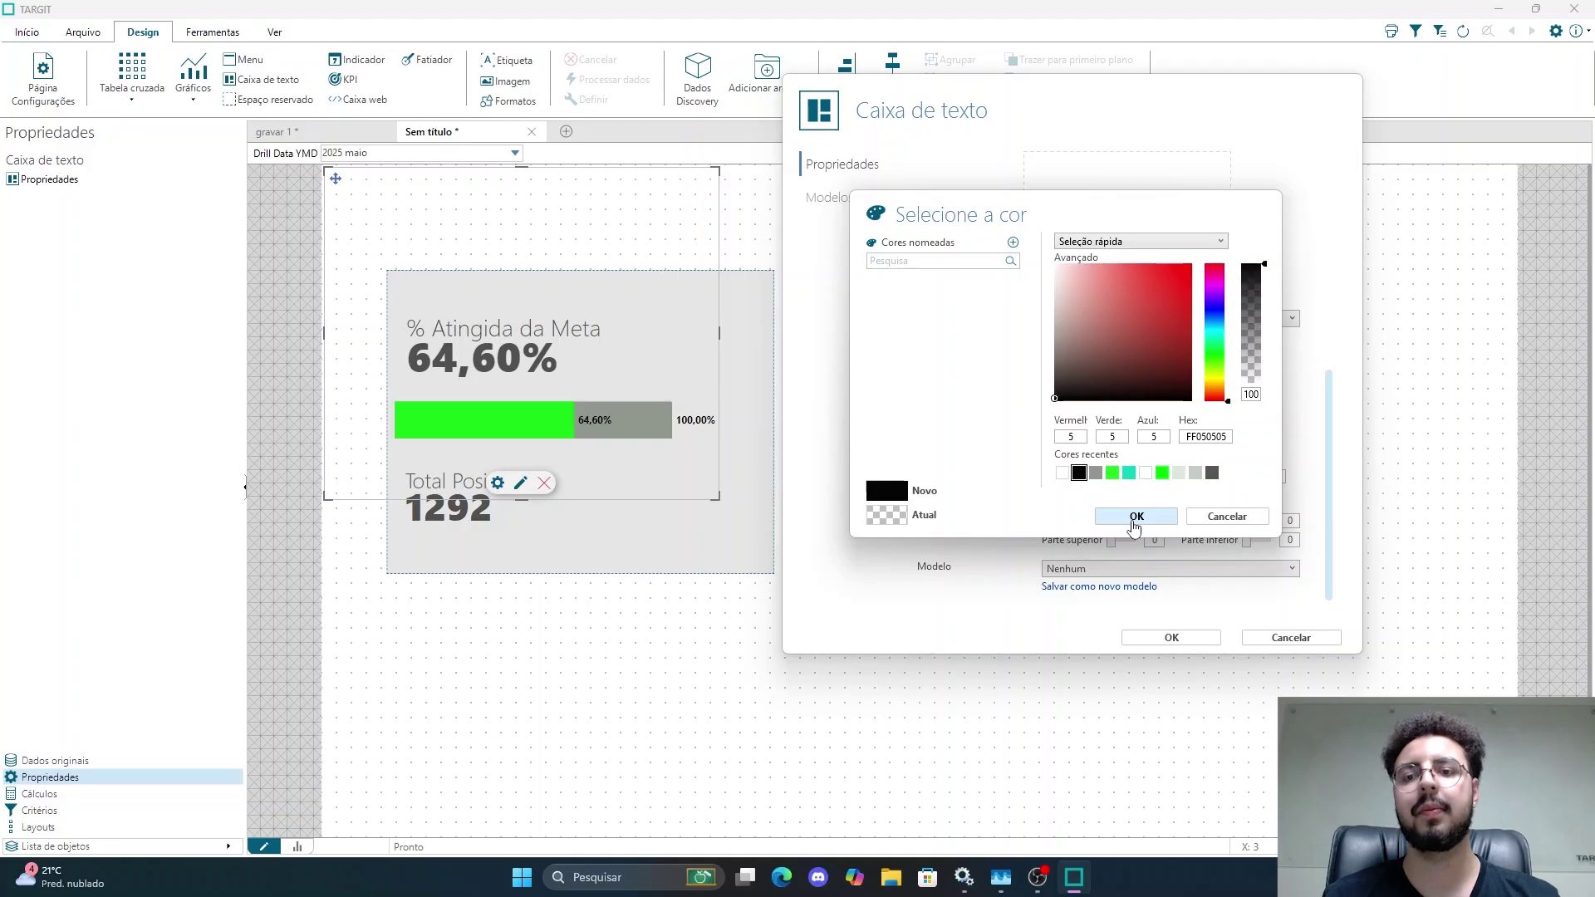
{"action": "left_click", "coordinate": [1136, 516]}
Step: Make the text box's caption white and bold, and confirm the text box properties
{"action": "scroll", "coordinate": [1142, 416], "scroll_direction": "up", "scroll_amount": 1}
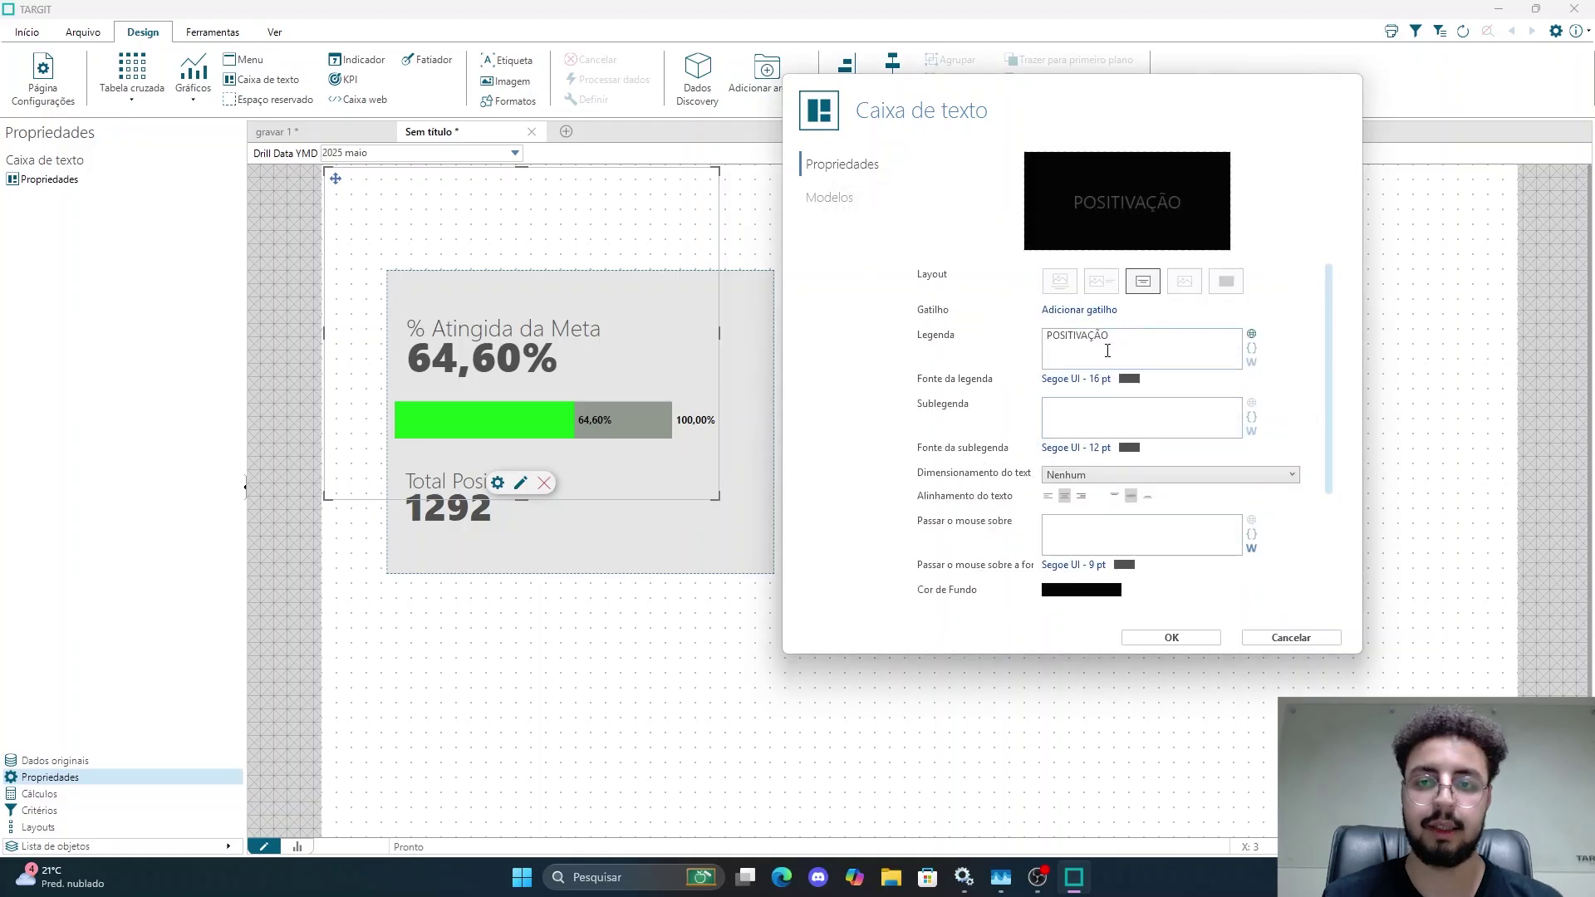
{"action": "left_click_drag", "start_coordinate": [1124, 333], "coordinate": [1017, 347]}
{"action": "left_click", "coordinate": [1129, 379]}
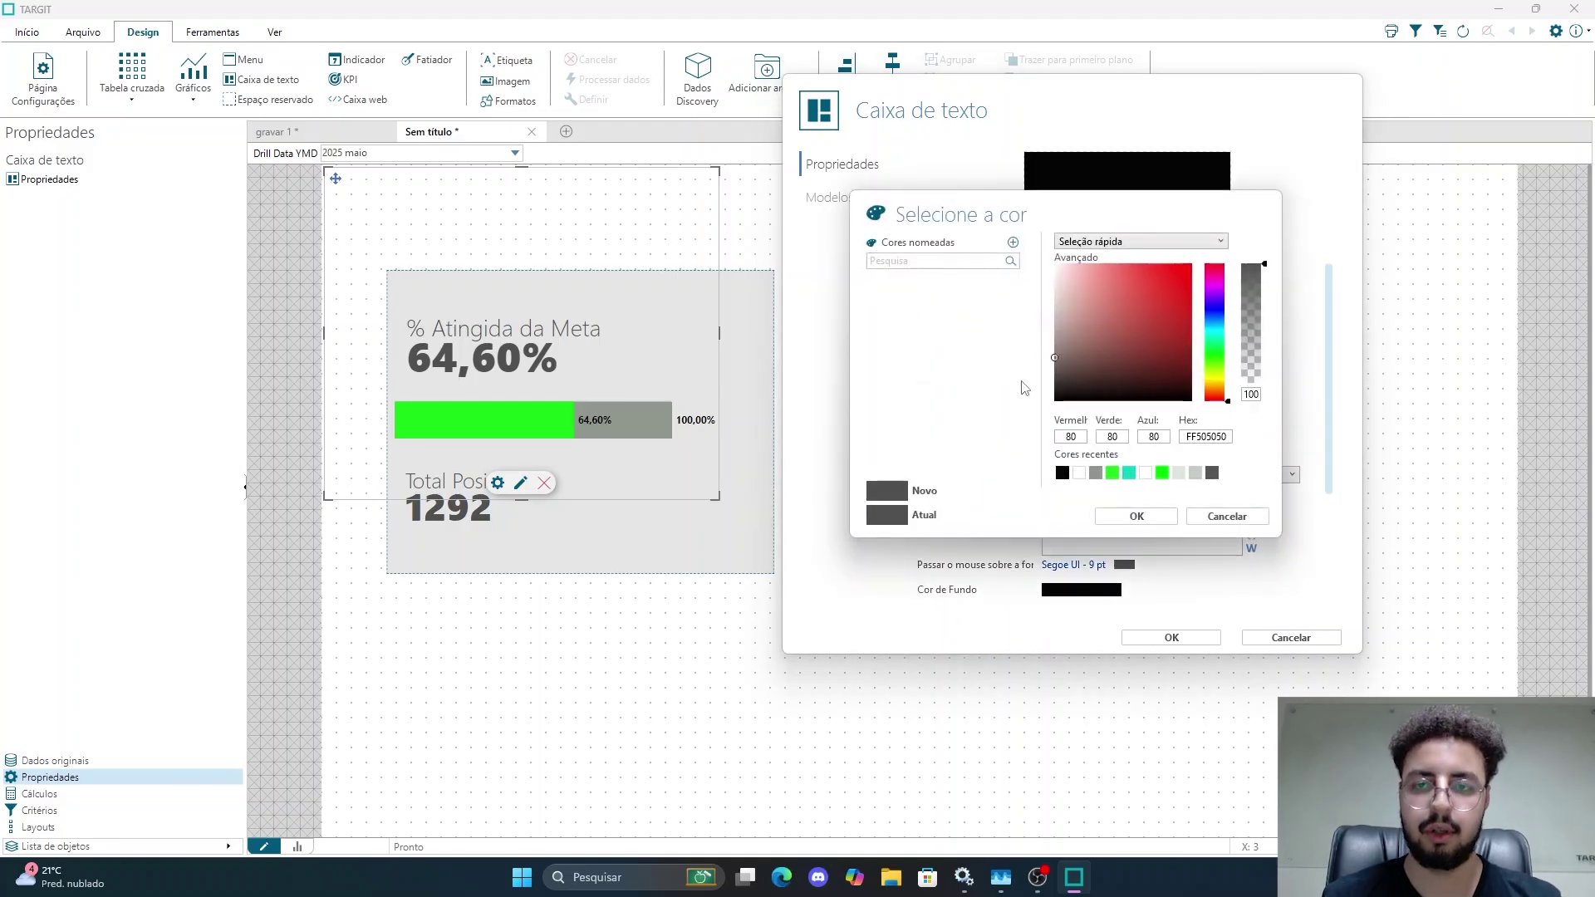
{"action": "left_click", "coordinate": [1079, 472]}
{"action": "left_click", "coordinate": [1135, 517]}
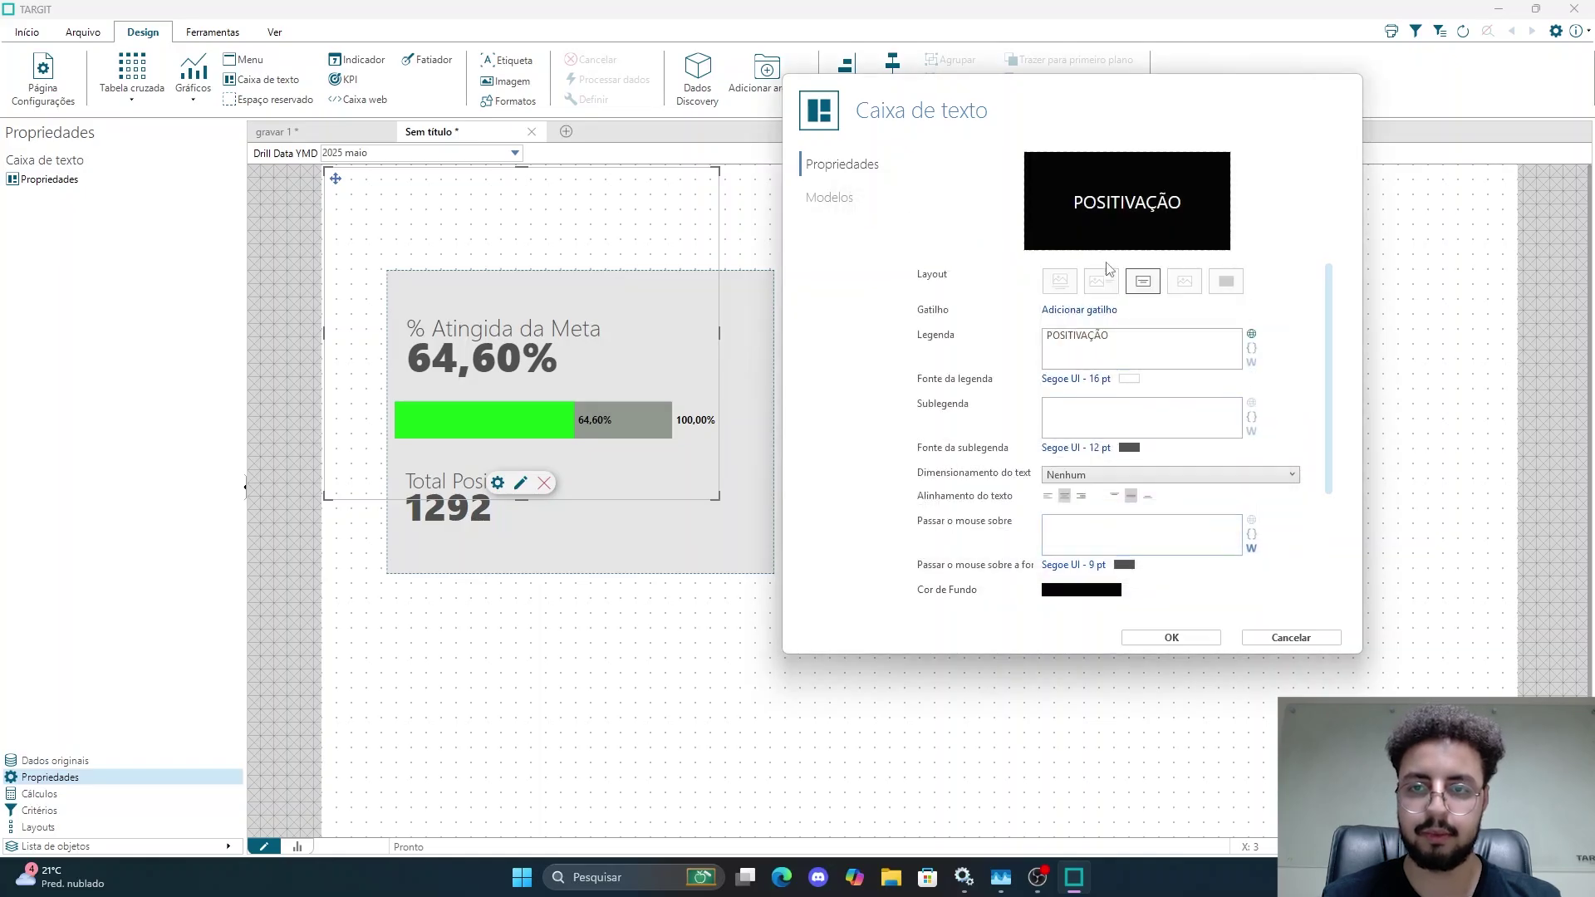
{"action": "left_click", "coordinate": [1082, 384]}
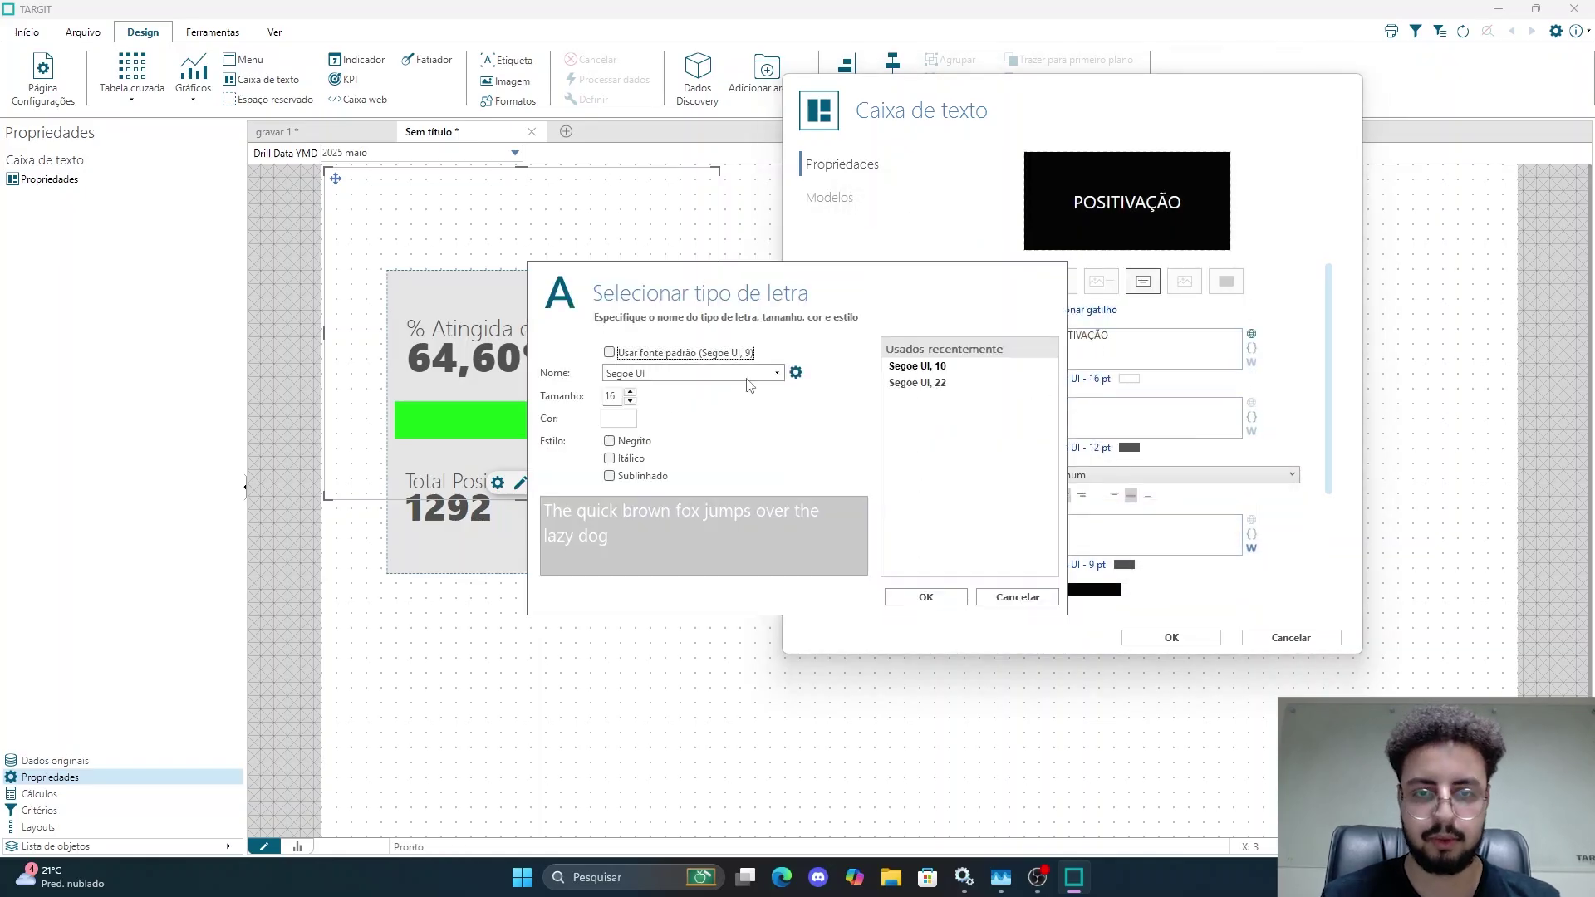
{"action": "left_click", "coordinate": [610, 441]}
{"action": "left_click", "coordinate": [947, 597]}
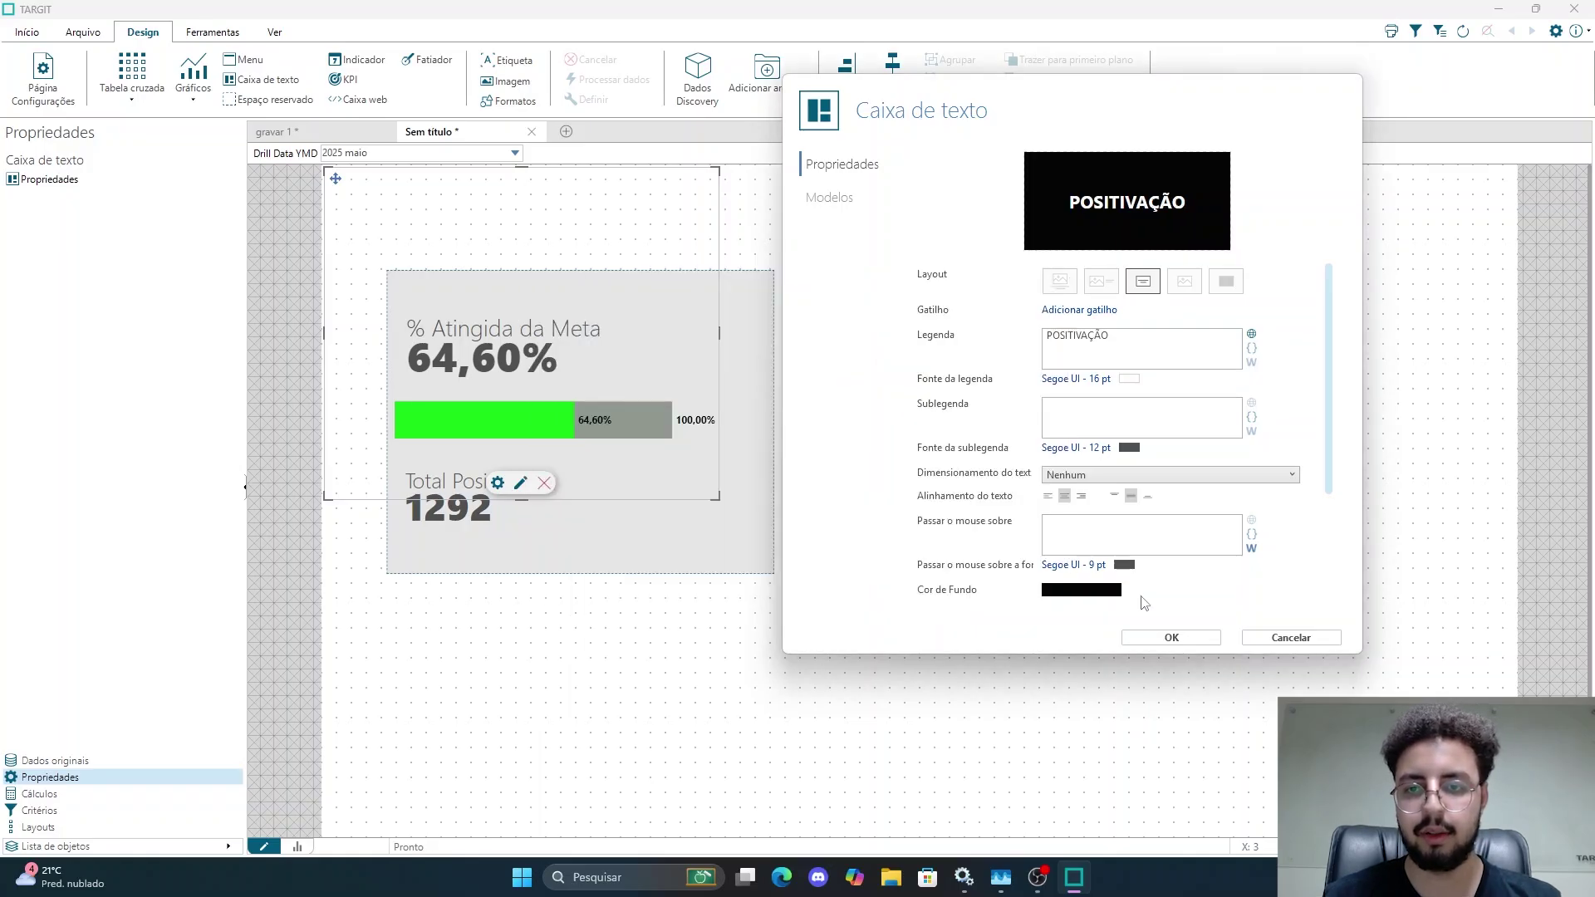
{"action": "left_click", "coordinate": [1171, 636]}
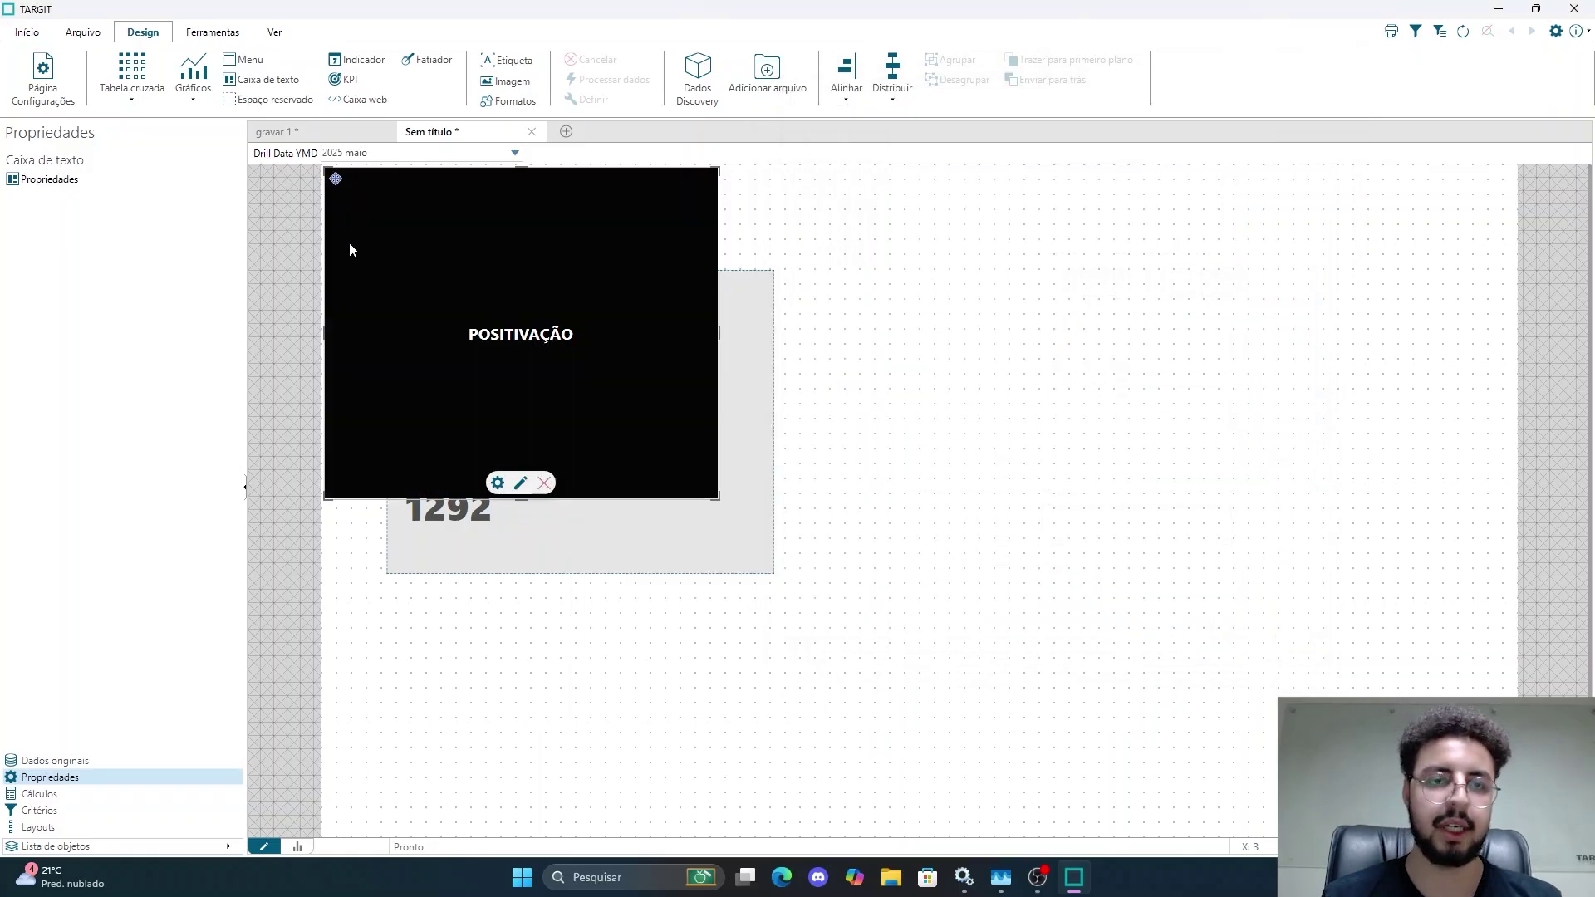
Step: Shrink the POSITIVAÇÃO text box to a thin banner and fit it across the placeholder's full upper edge
{"action": "left_click_drag", "start_coordinate": [713, 494], "coordinate": [695, 199]}
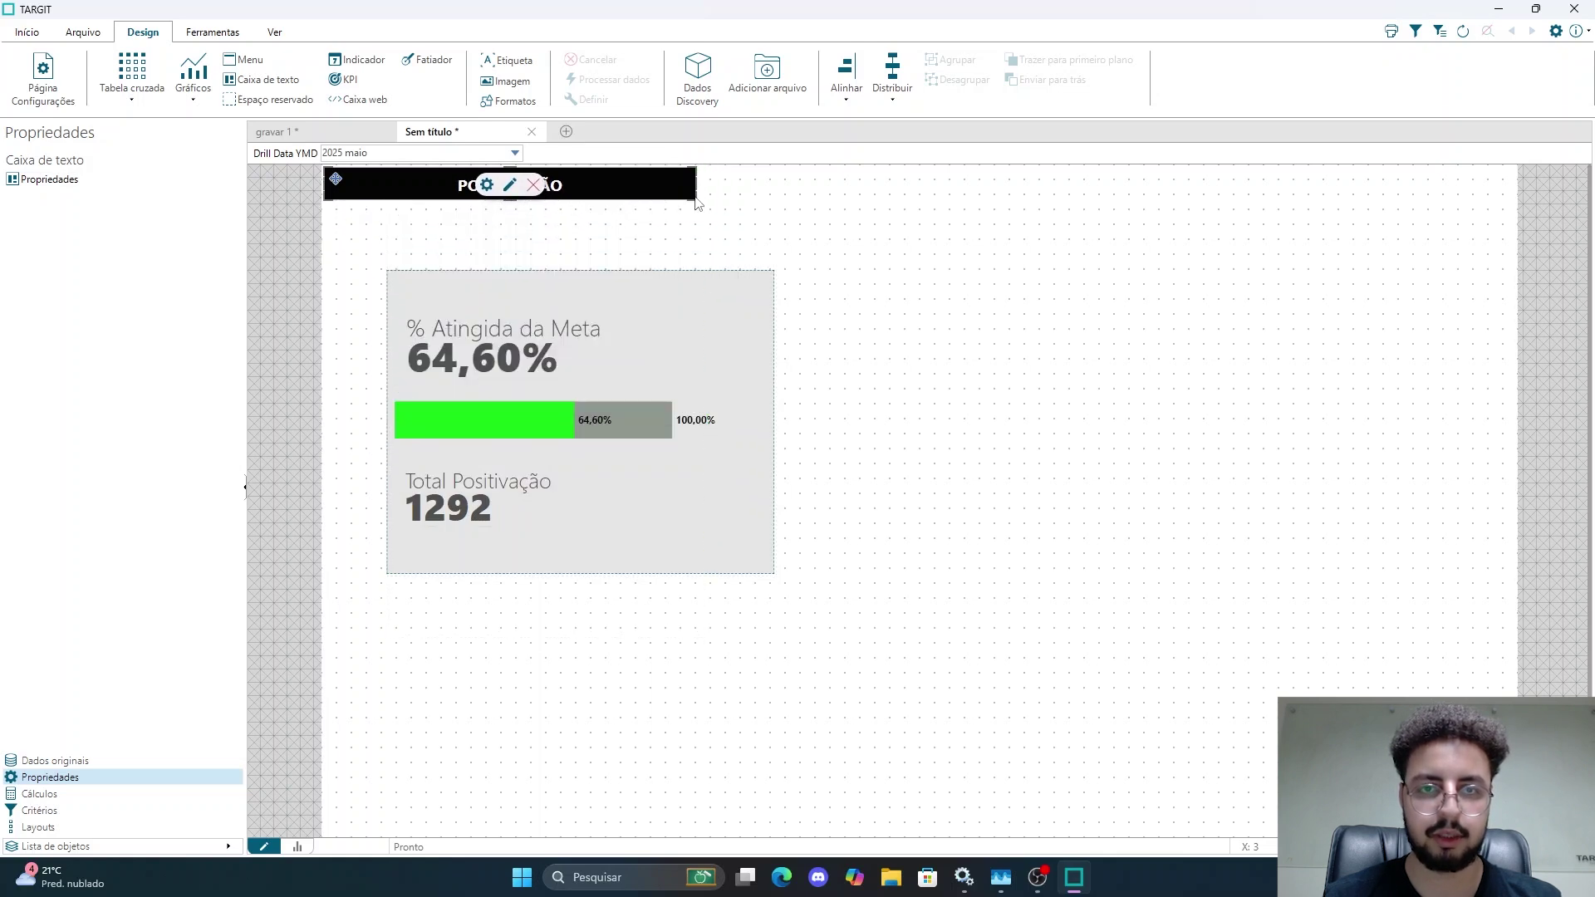
{"action": "left_click_drag", "start_coordinate": [341, 183], "coordinate": [399, 280]}
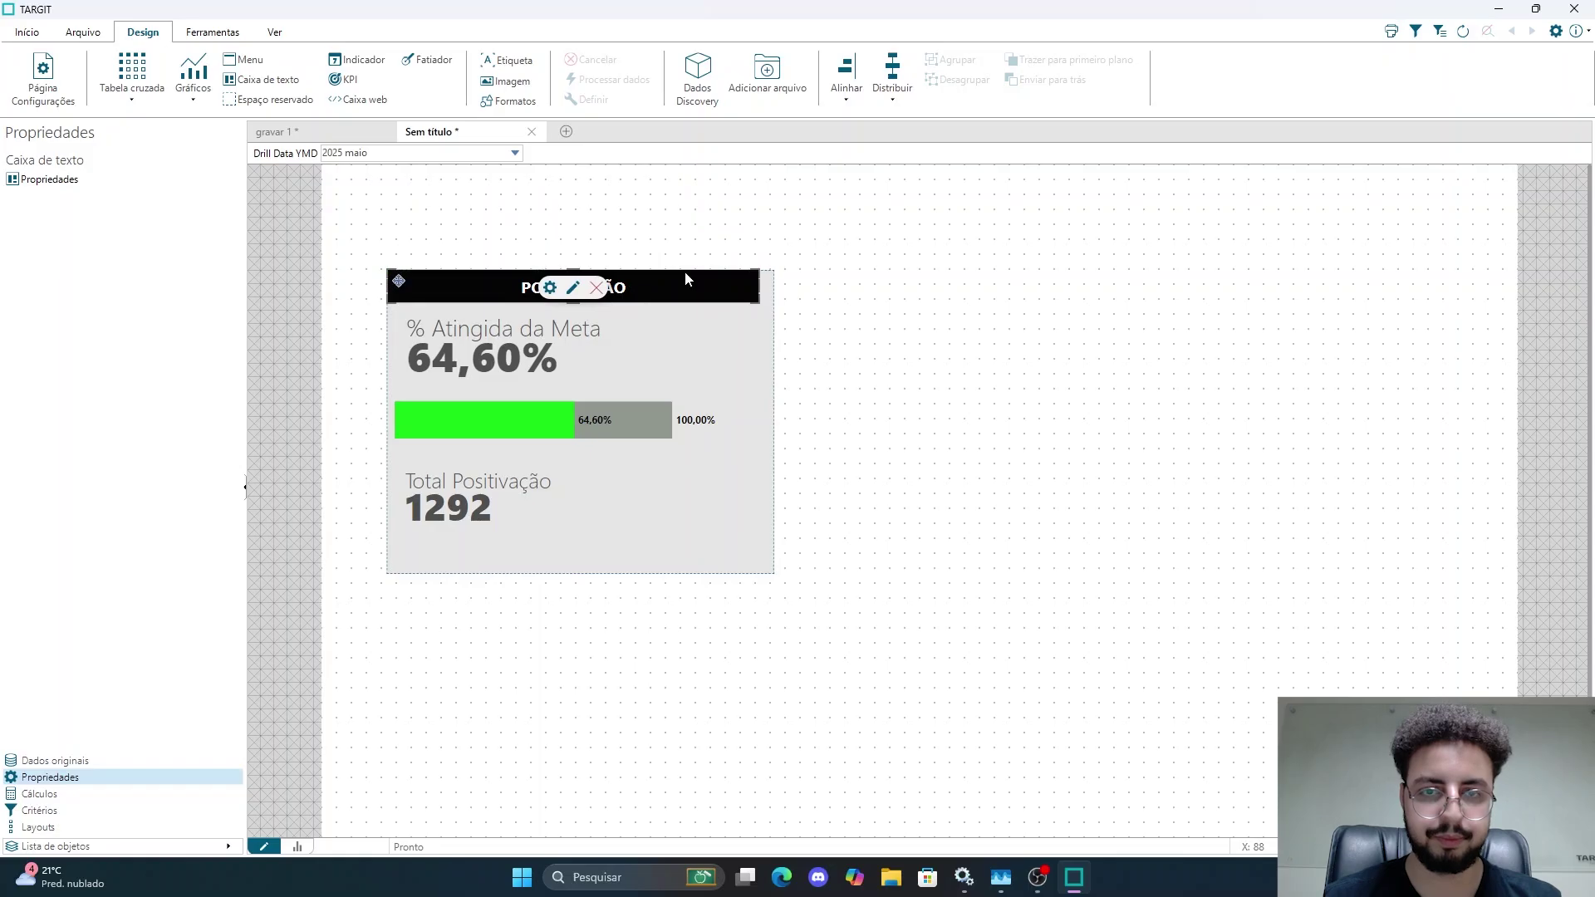
{"action": "left_click_drag", "start_coordinate": [757, 282], "coordinate": [773, 288]}
Step: Enter a corner radius override for the placeholder's upper-left corner in its border style and confirm
{"action": "left_click", "coordinate": [763, 387]}
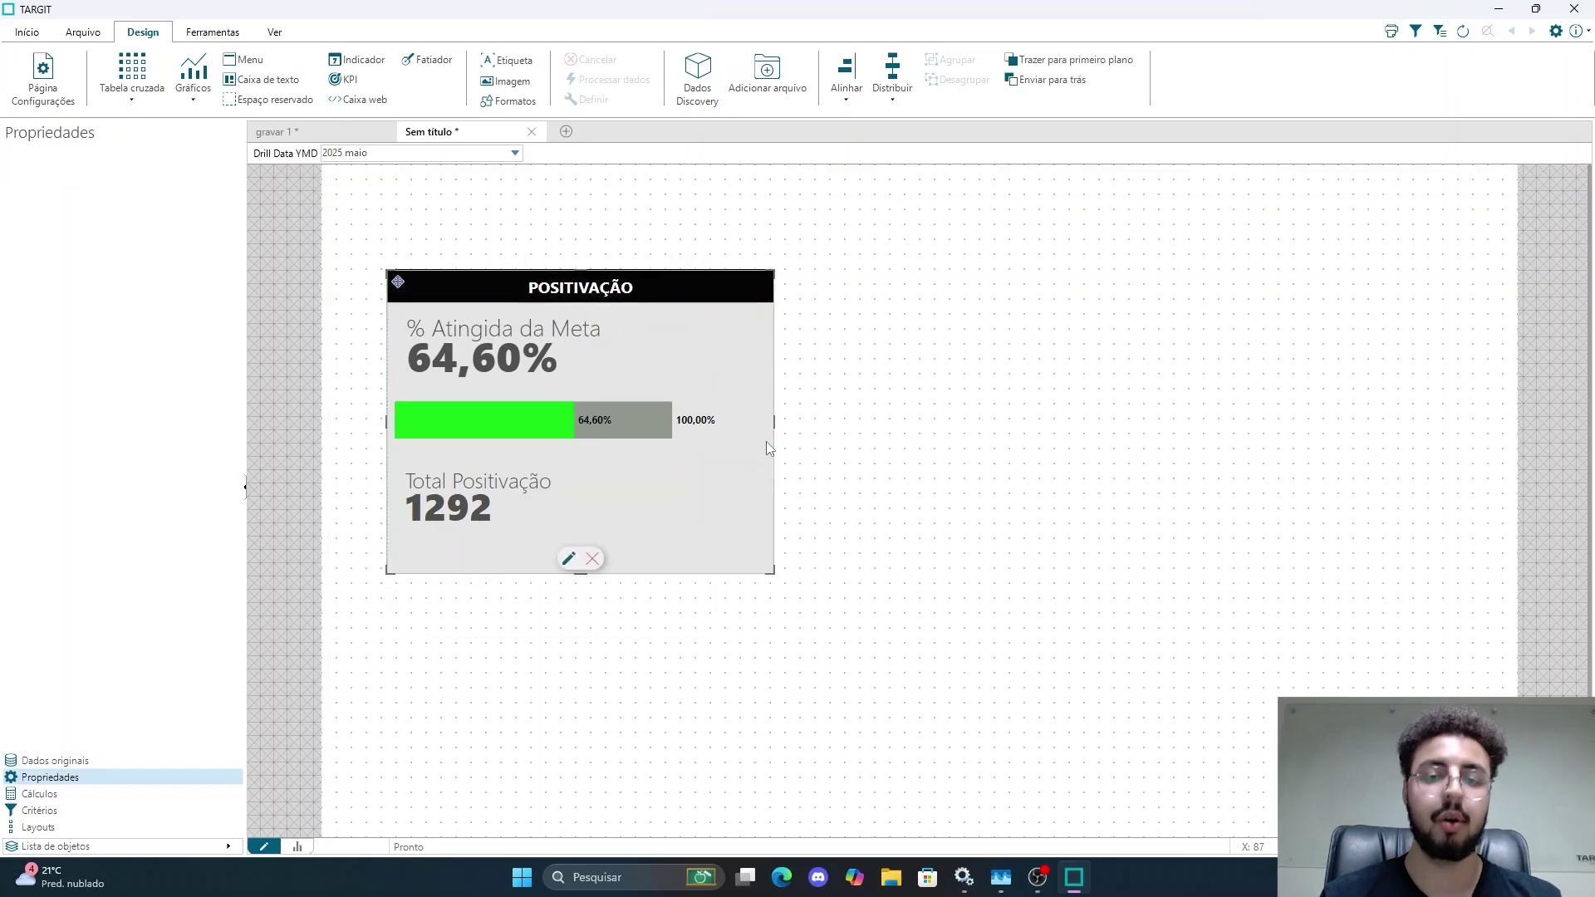
{"action": "mouse_move", "coordinate": [755, 482]}
{"action": "left_mouse_down"}
{"action": "mouse_move", "coordinate": [688, 603]}
{"action": "mouse_move", "coordinate": [555, 596]}
{"action": "mouse_move", "coordinate": [572, 579]}
{"action": "left_mouse_up"}
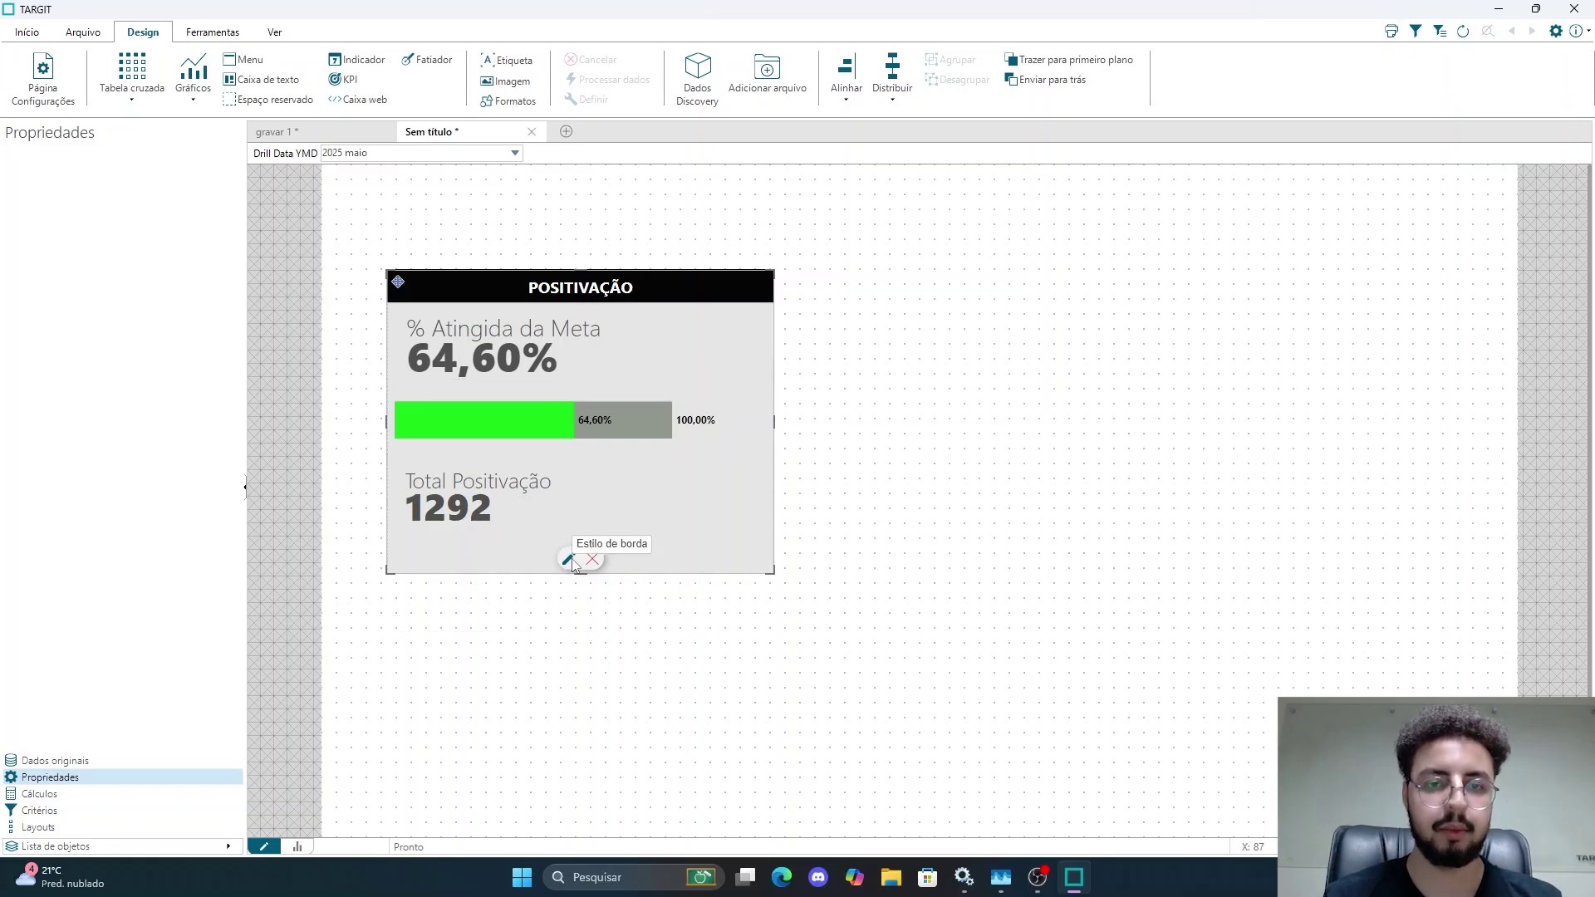
{"action": "left_click", "coordinate": [570, 560]}
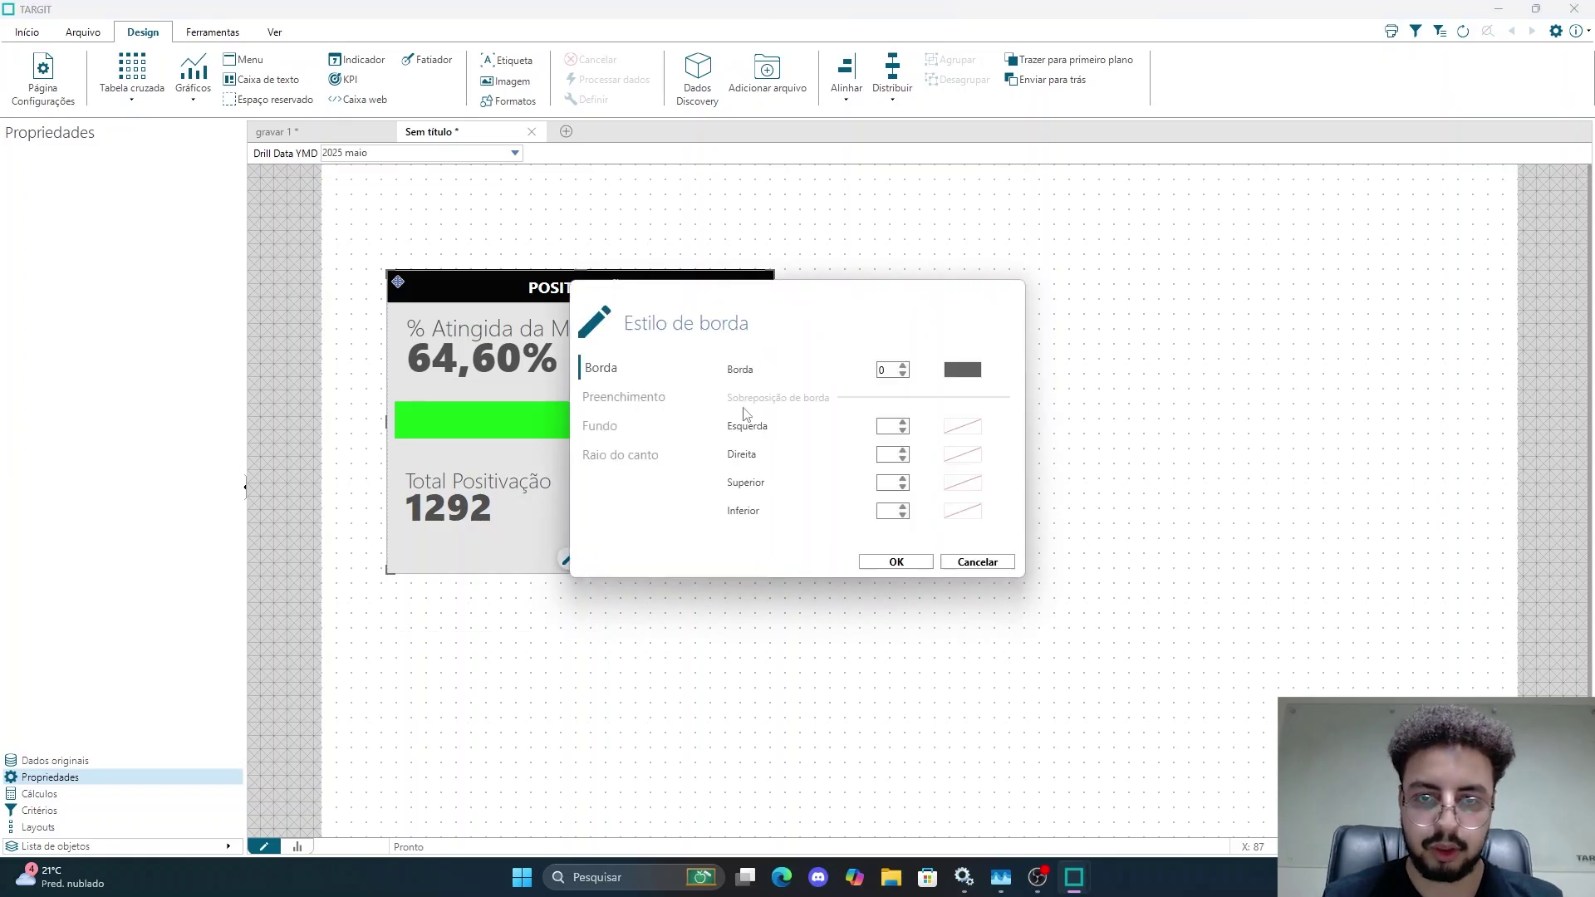
{"action": "left_click", "coordinate": [625, 456]}
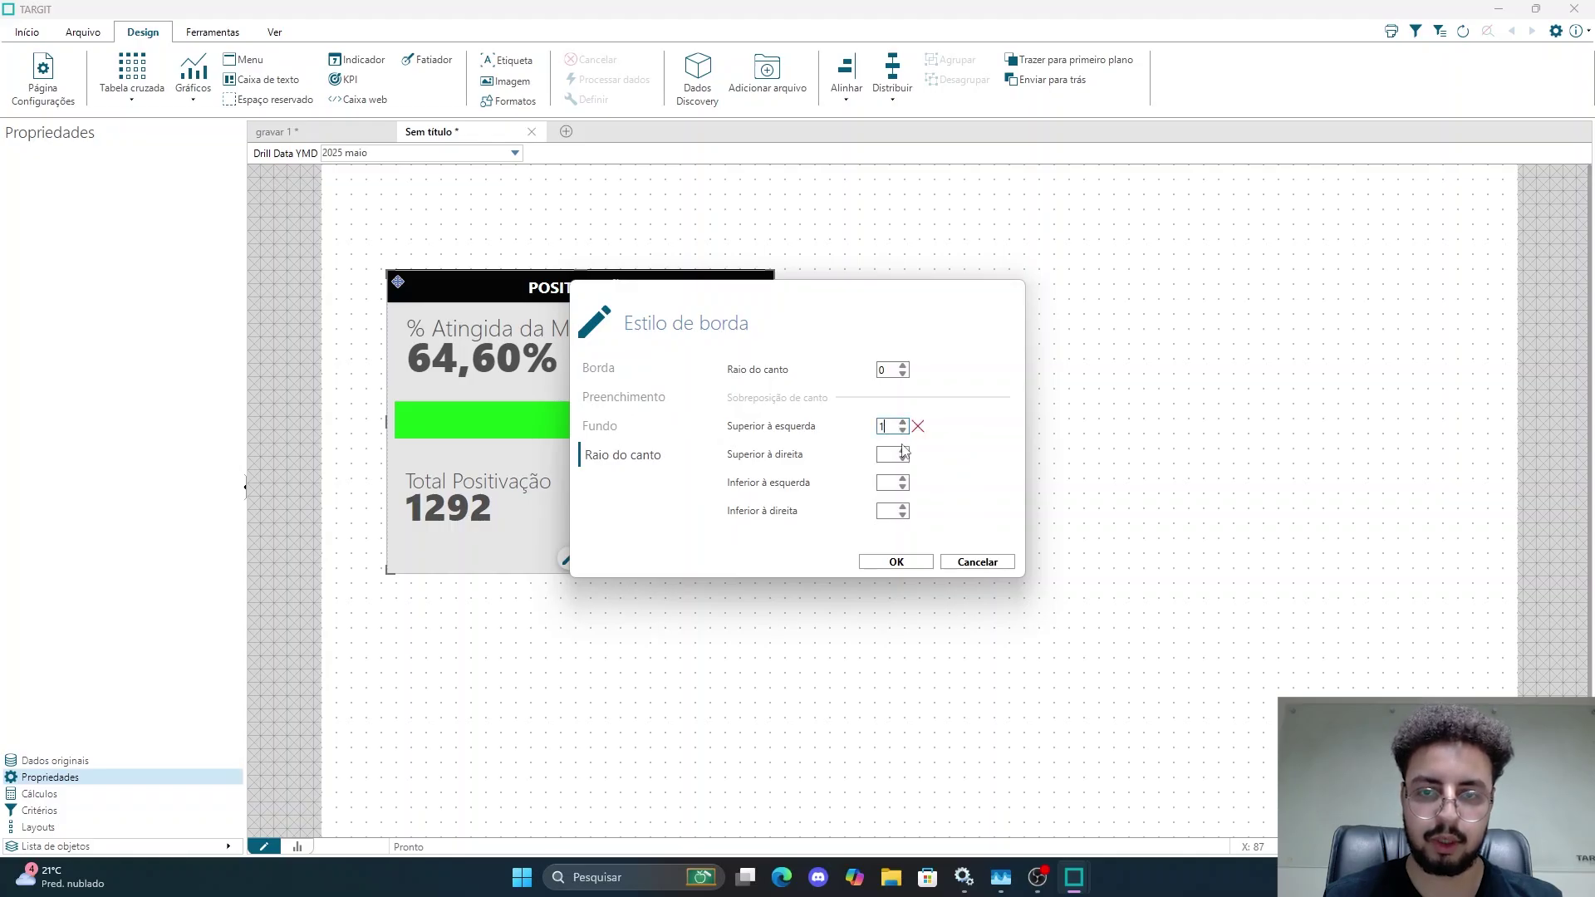
{"action": "left_click", "coordinate": [894, 562]}
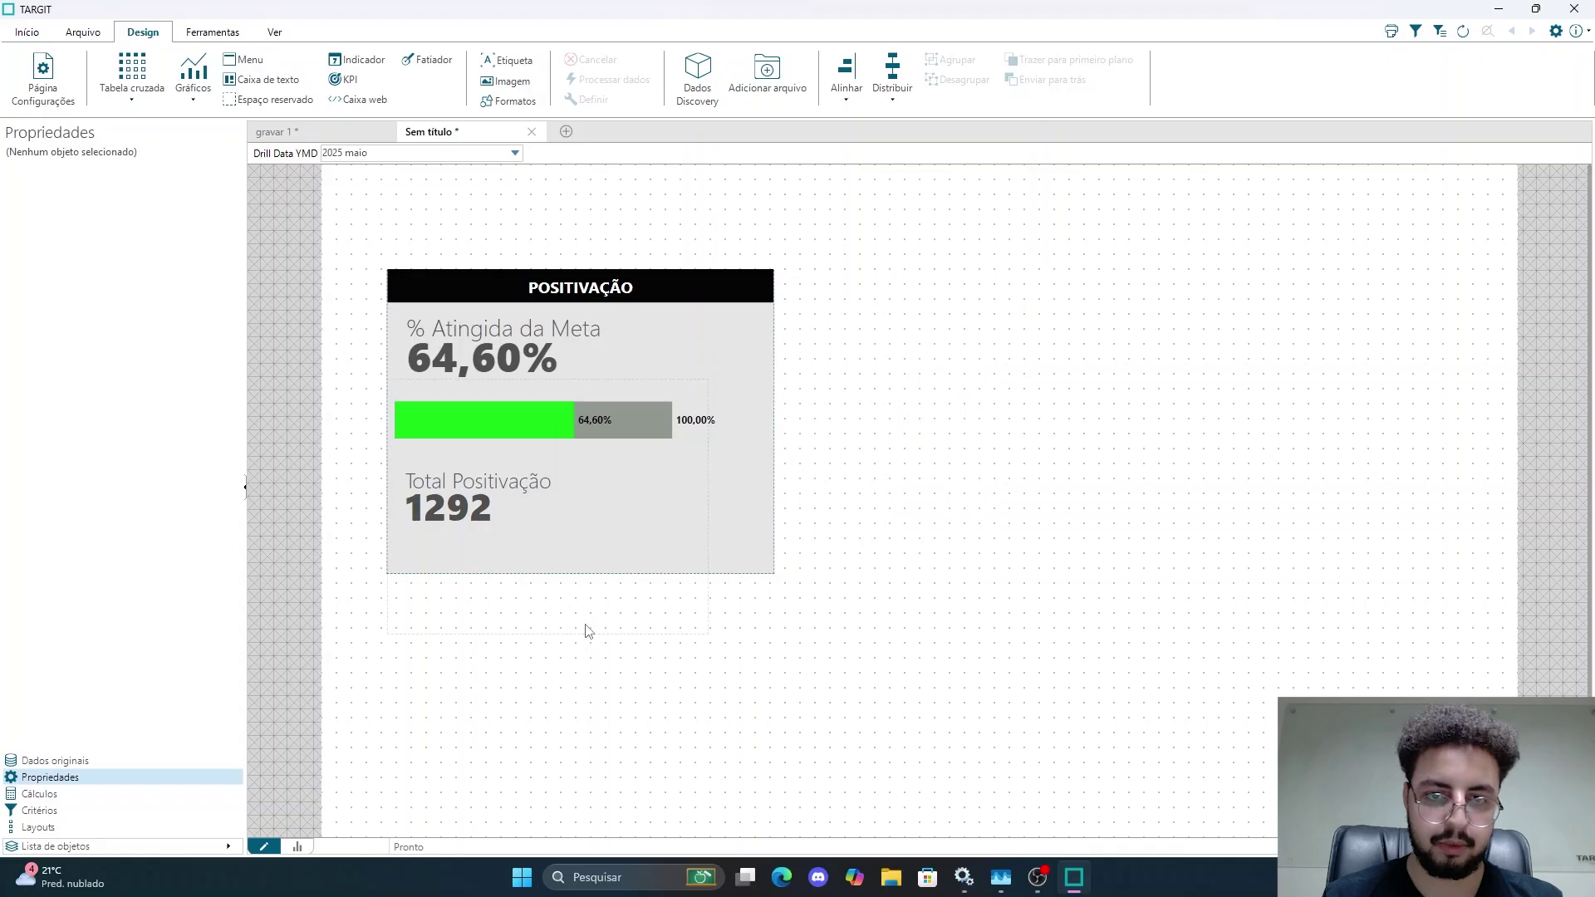
Step: Nudge the POSITIVAÇÃO text box slightly down to line it up with the placeholder's upper edge
{"action": "left_click", "coordinate": [435, 279]}
{"action": "mouse_move", "coordinate": [397, 278]}
{"action": "left_mouse_down"}
{"action": "mouse_move", "coordinate": [550, 310]}
{"action": "mouse_move", "coordinate": [399, 283]}
{"action": "left_mouse_up"}
{"action": "left_click", "coordinate": [511, 592]}
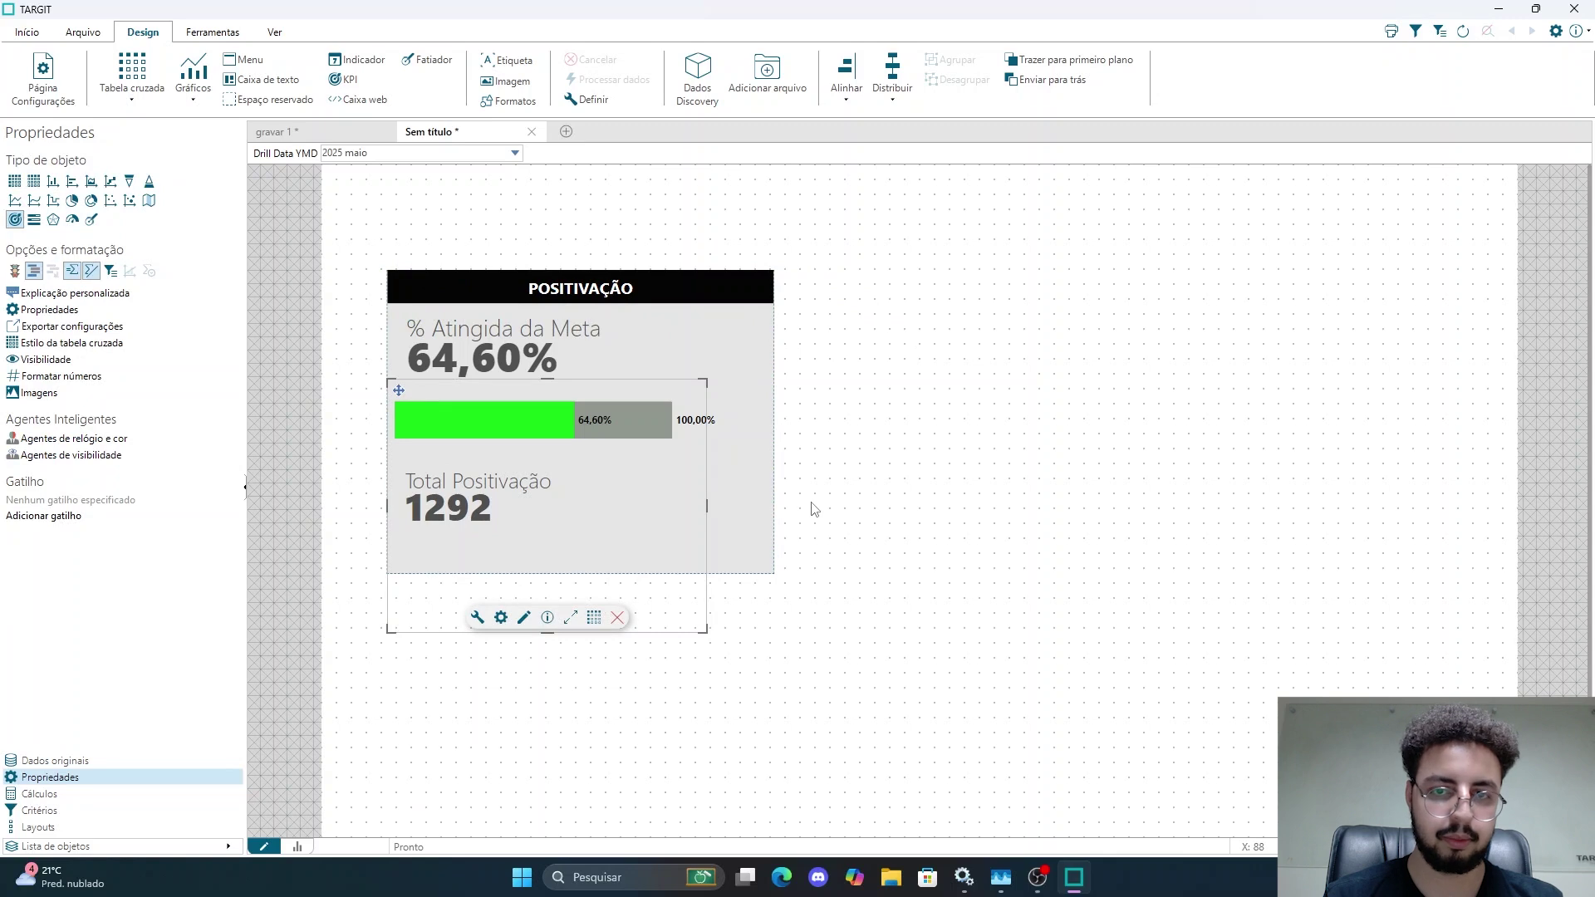
Step: Compare the card with the one in the gravar 1 document and review the placeholder's border, fill, background and corner radius settings
{"action": "left_click", "coordinate": [766, 536]}
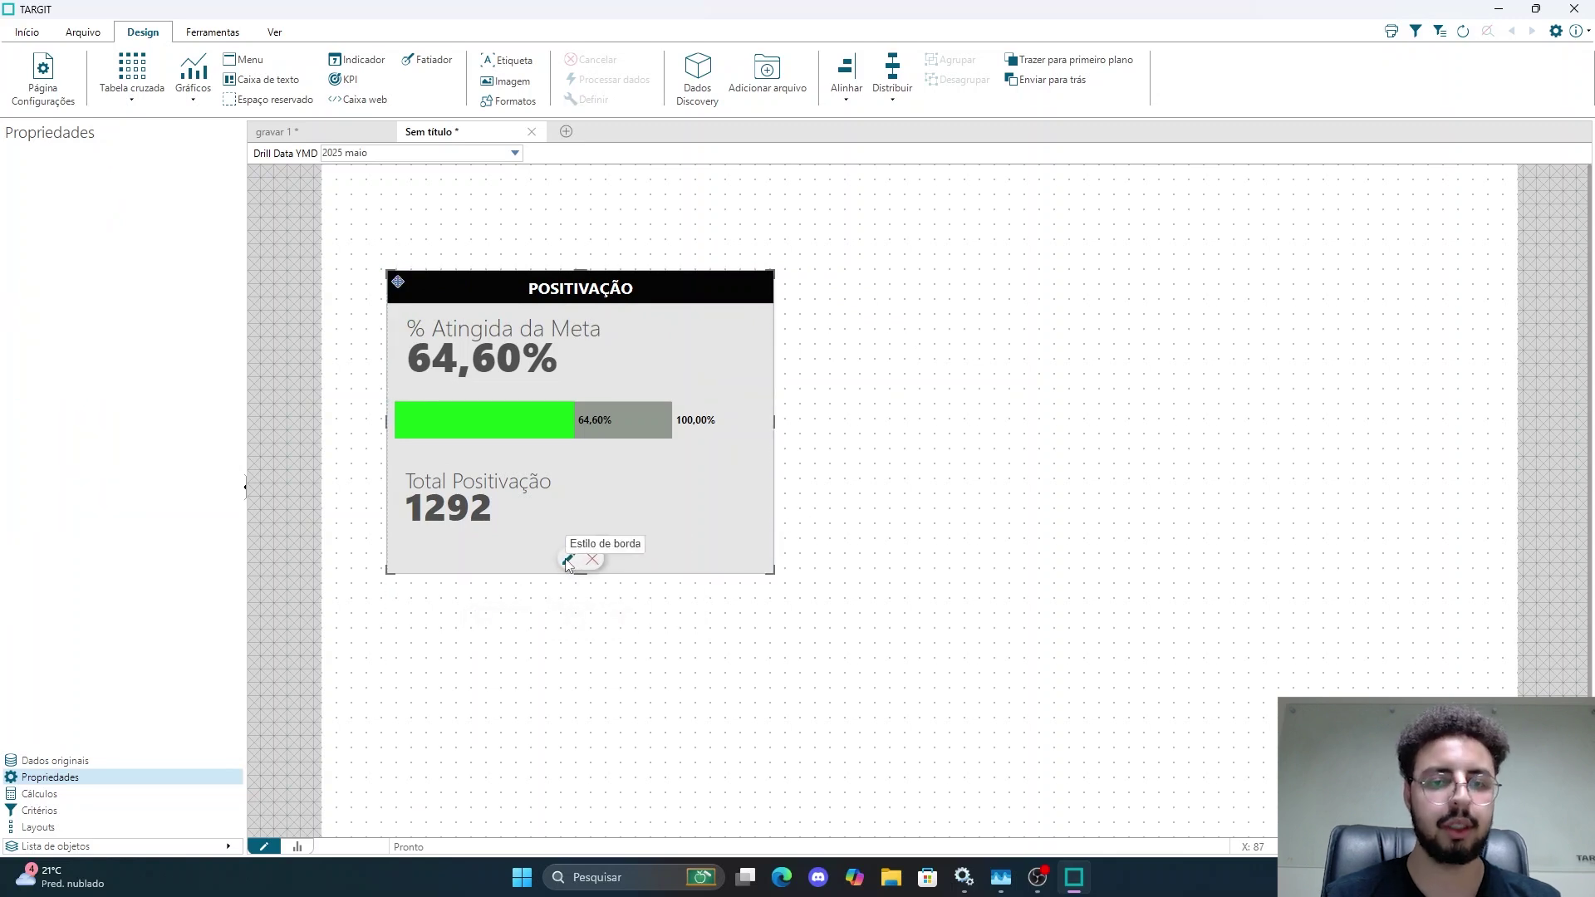
{"action": "left_click", "coordinate": [275, 131]}
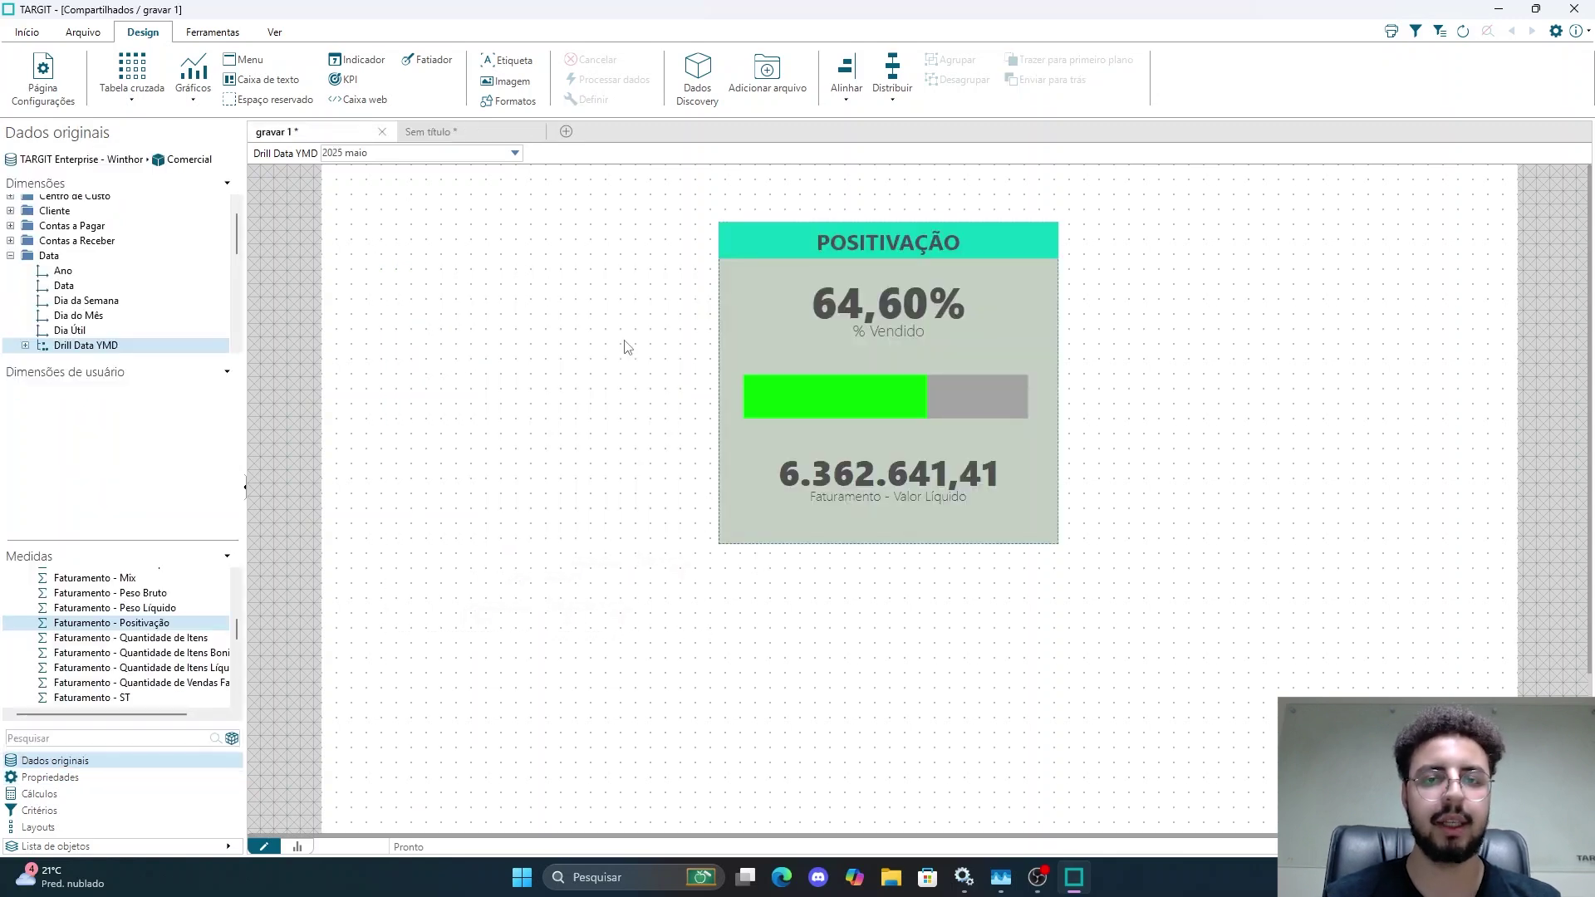
{"action": "left_click", "coordinate": [468, 130]}
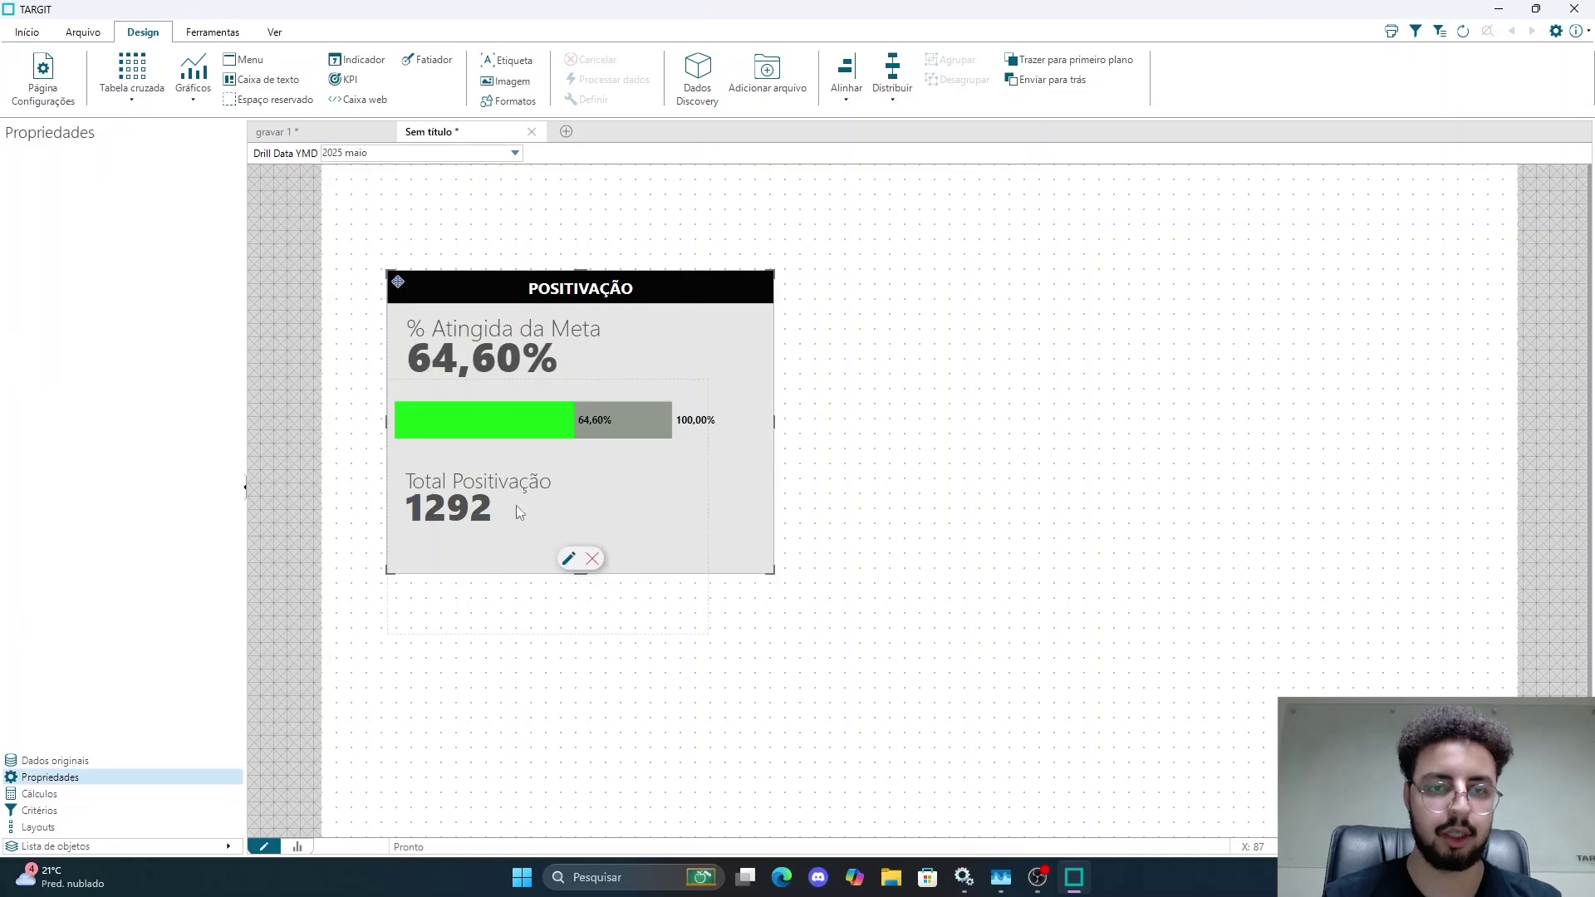
{"action": "left_click", "coordinate": [568, 558]}
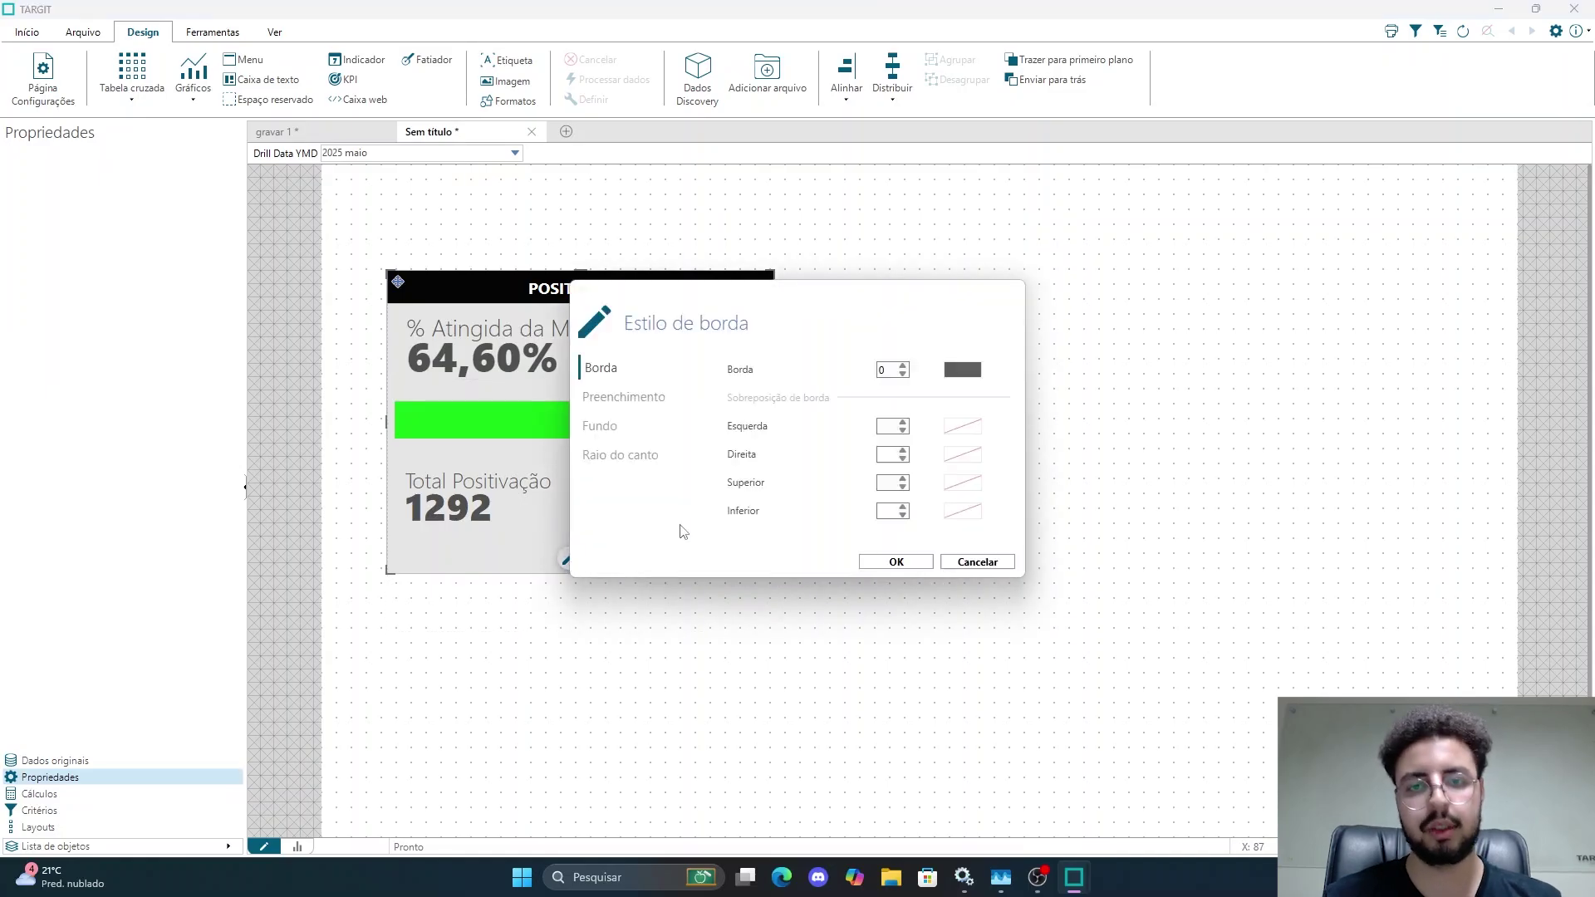
{"action": "left_click", "coordinate": [615, 400]}
{"action": "left_click", "coordinate": [604, 428]}
{"action": "left_click", "coordinate": [615, 454]}
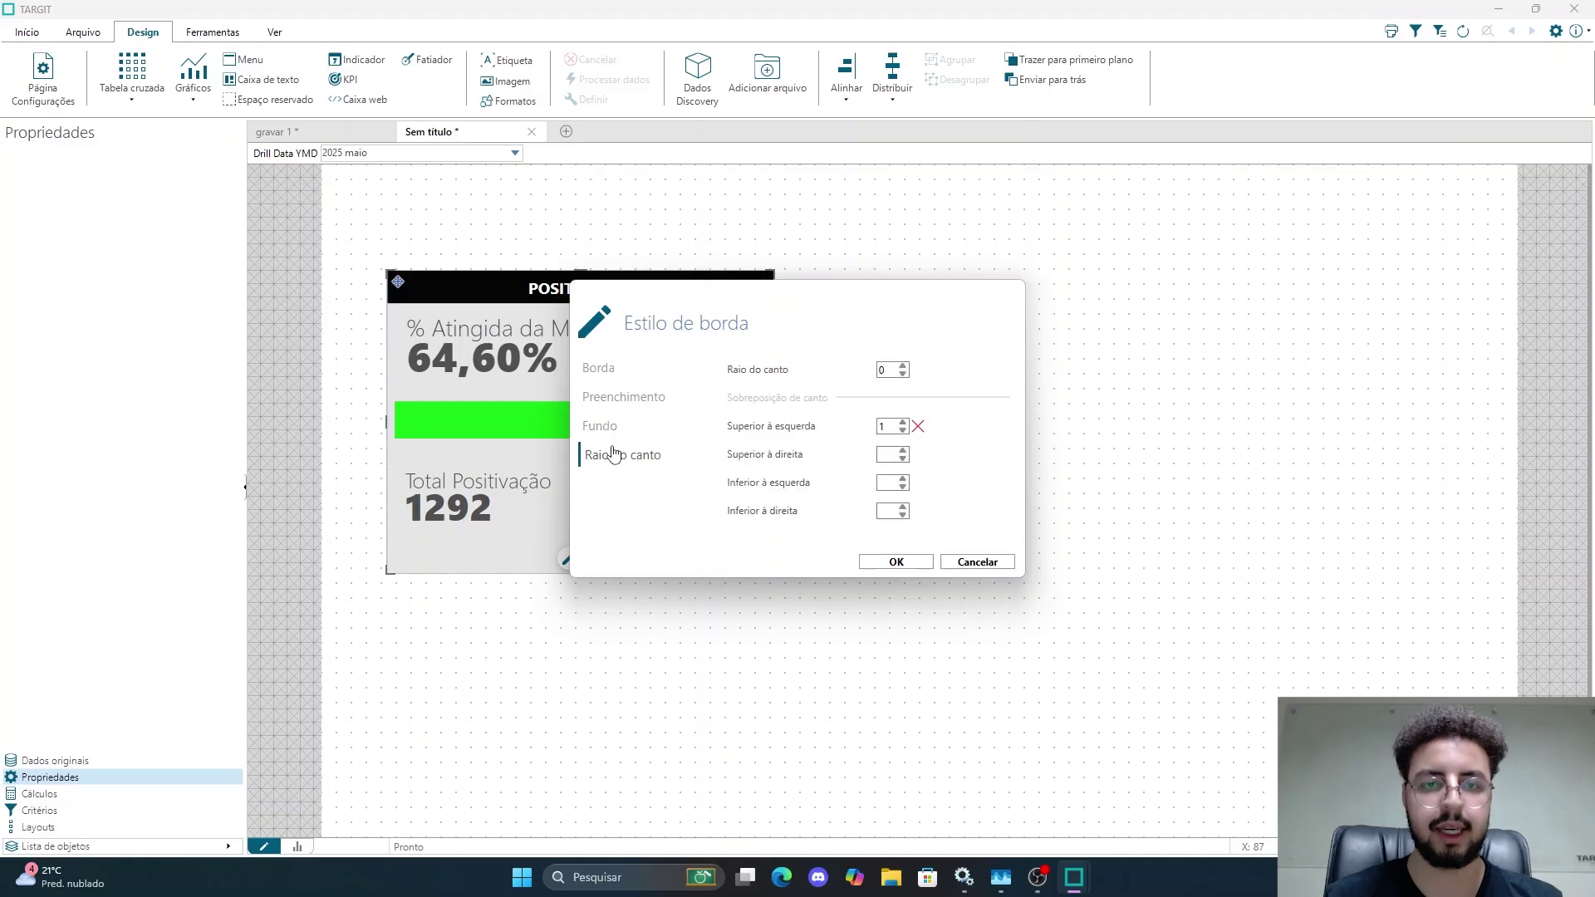
{"action": "left_click", "coordinate": [607, 369]}
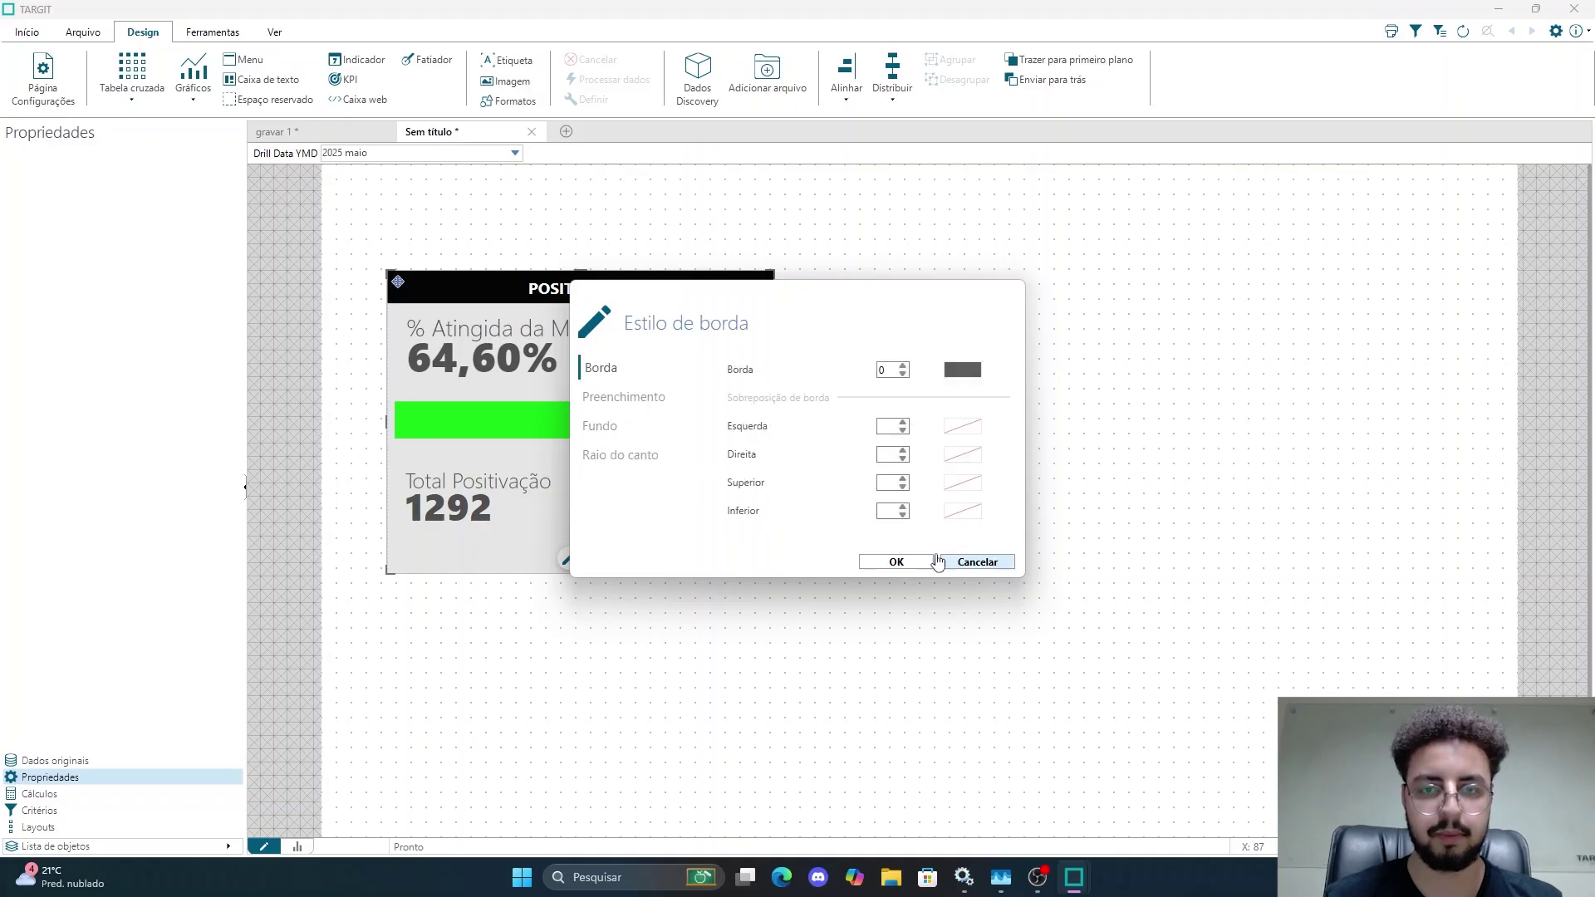
{"action": "left_click", "coordinate": [898, 563]}
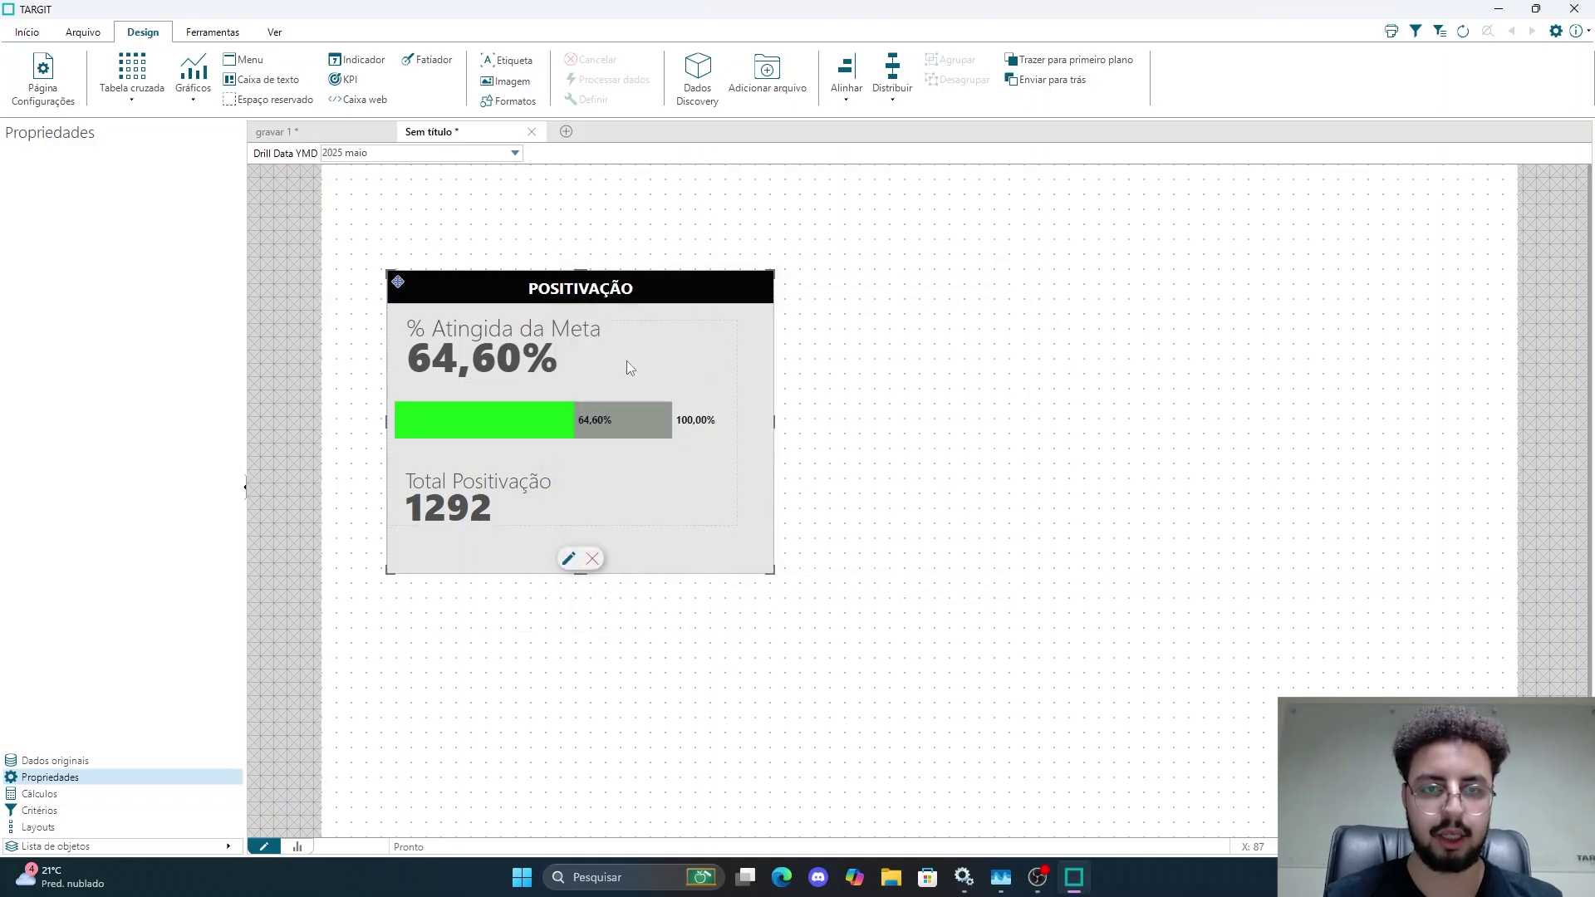
Step: Fine-tune the position of the POSITIVAÇÃO text box against the placeholder's upper edge
{"action": "left_click", "coordinate": [753, 288]}
{"action": "left_click_drag", "start_coordinate": [395, 280], "coordinate": [398, 299]}
{"action": "left_click_drag", "start_coordinate": [398, 286], "coordinate": [398, 286]}
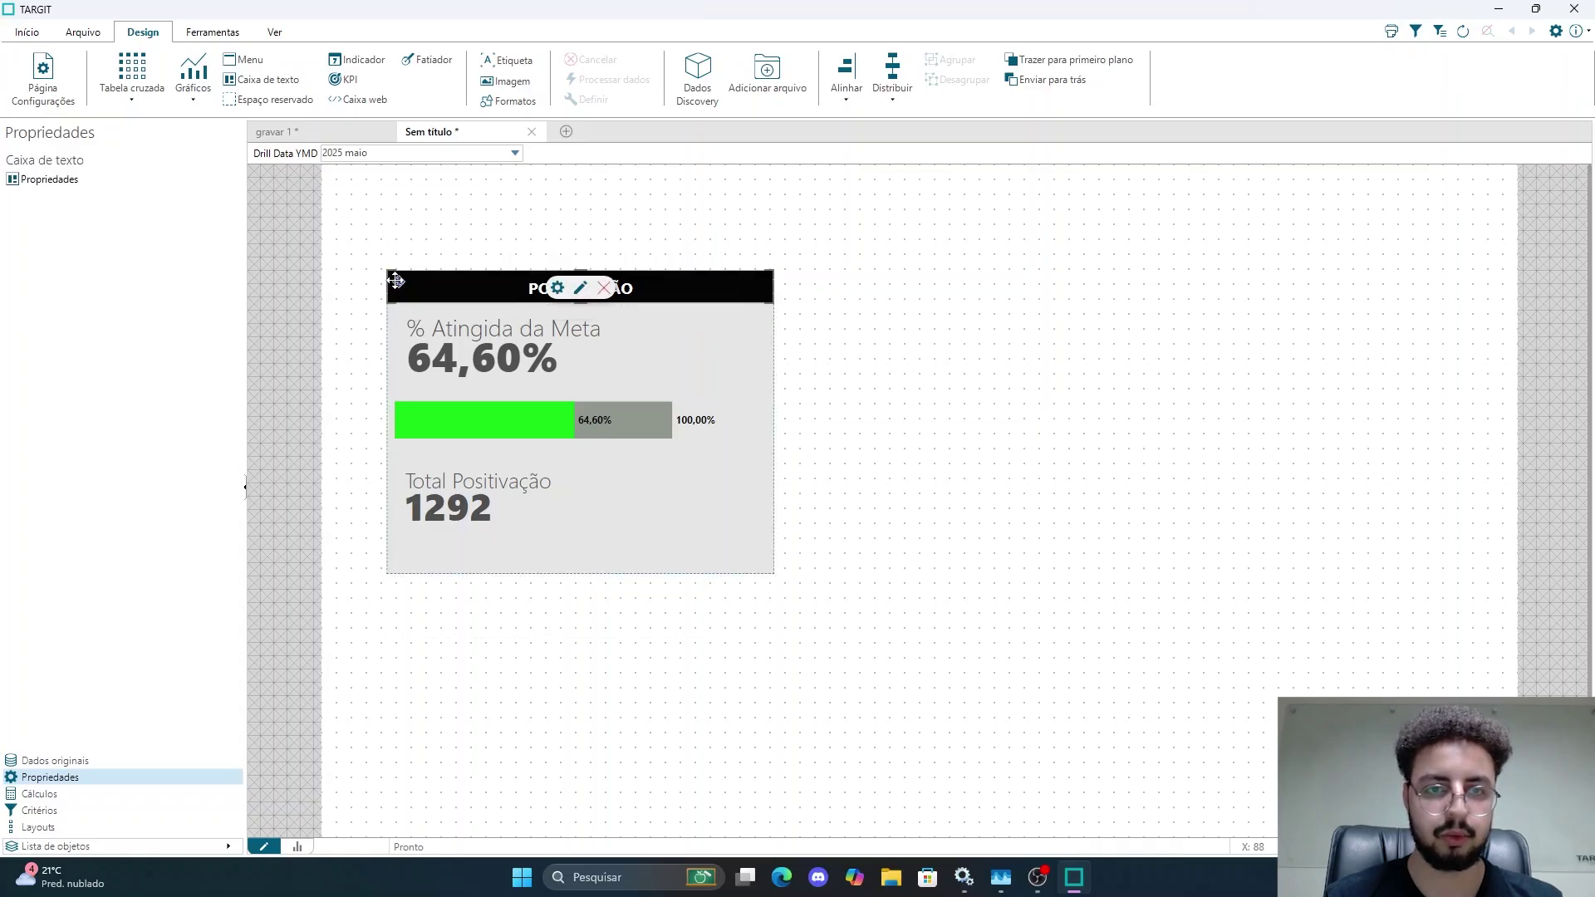
{"action": "key", "text": "Escape"}
{"action": "left_click", "coordinate": [541, 287]}
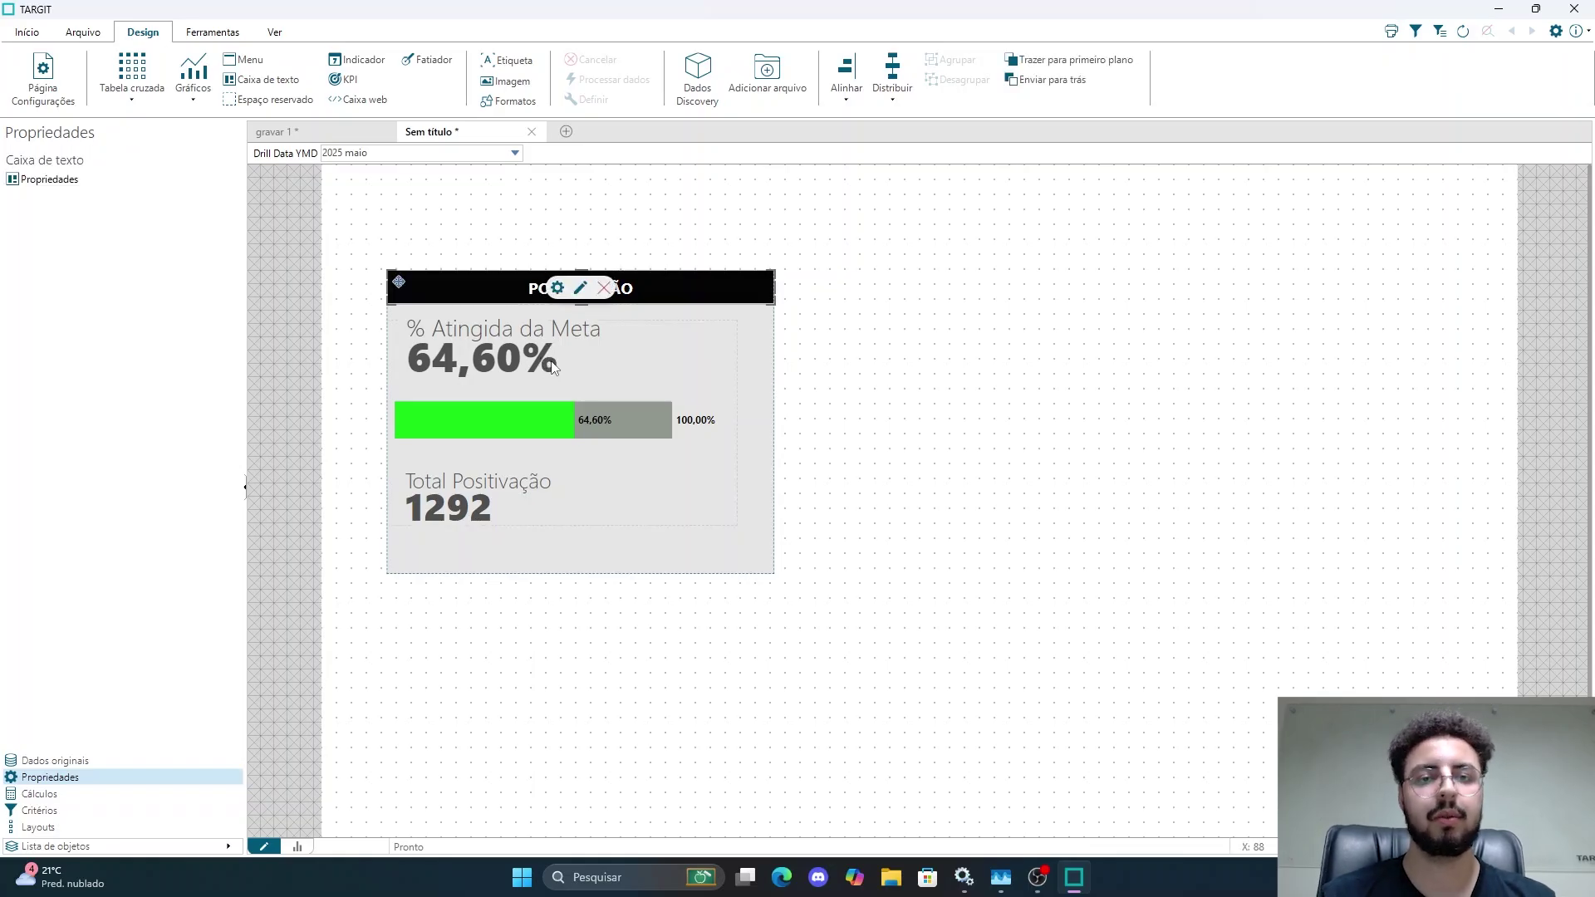
{"action": "left_click", "coordinate": [556, 398]}
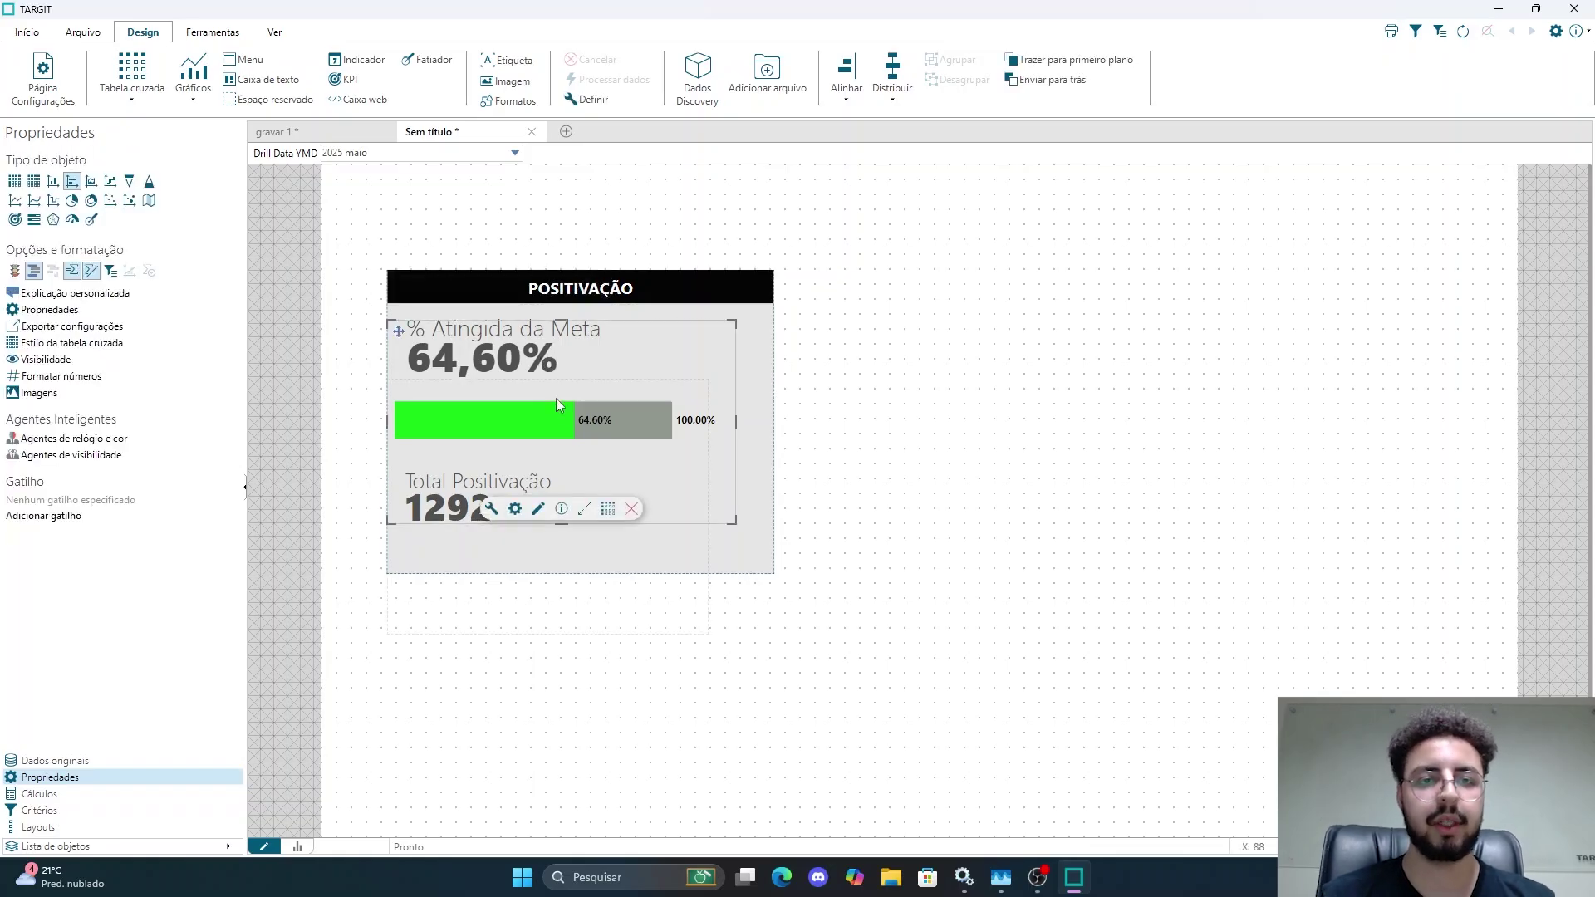
{"action": "left_click", "coordinate": [741, 324]}
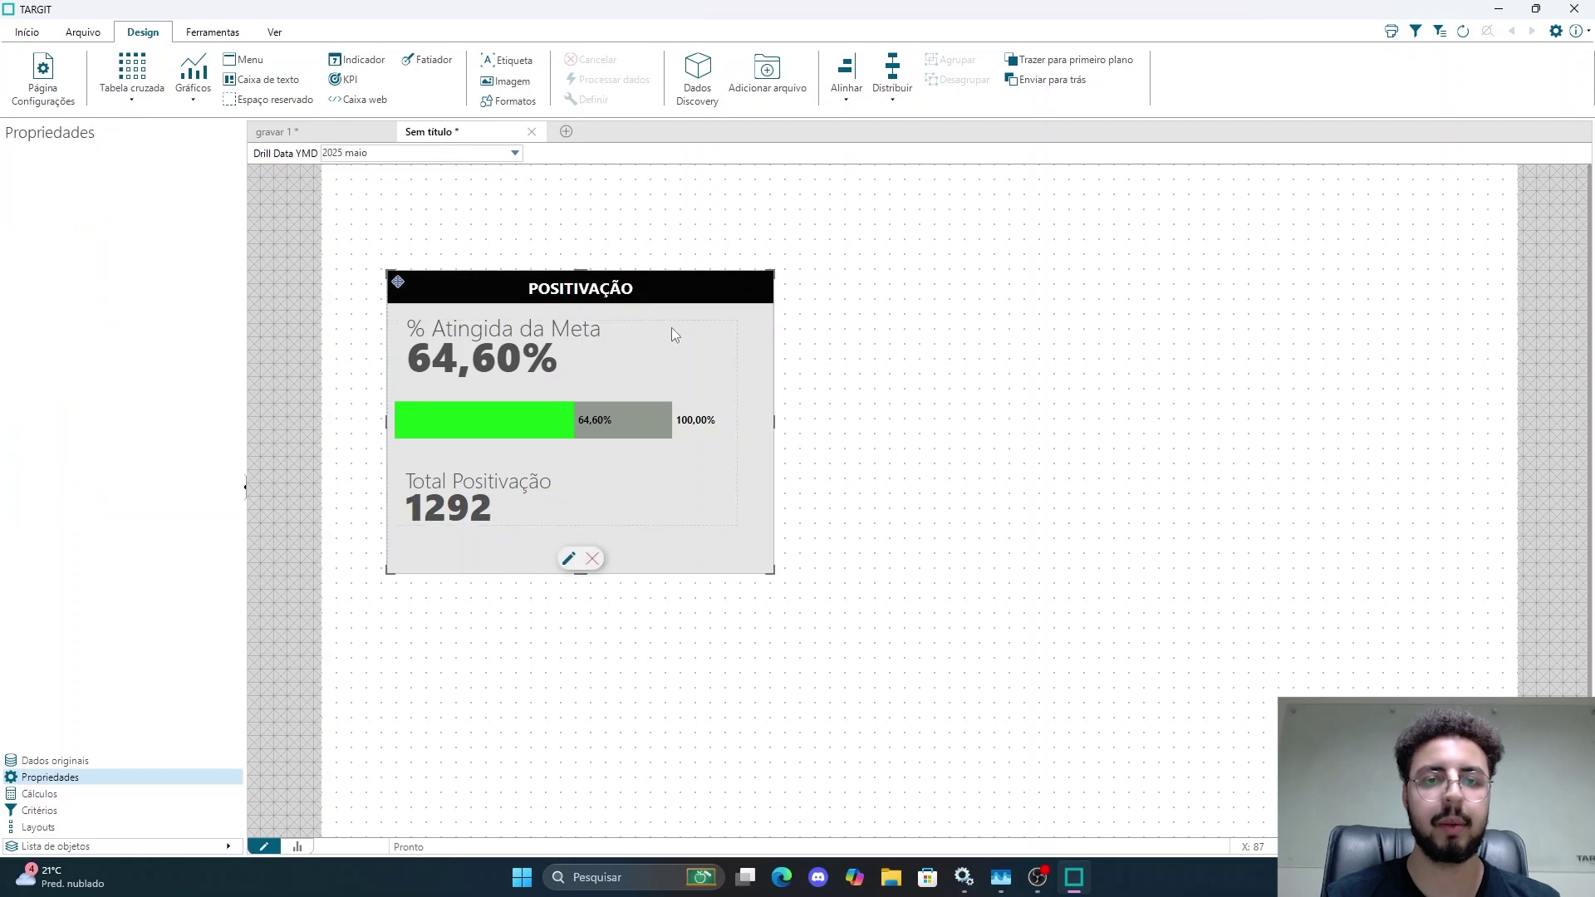
{"action": "left_click", "coordinate": [446, 524]}
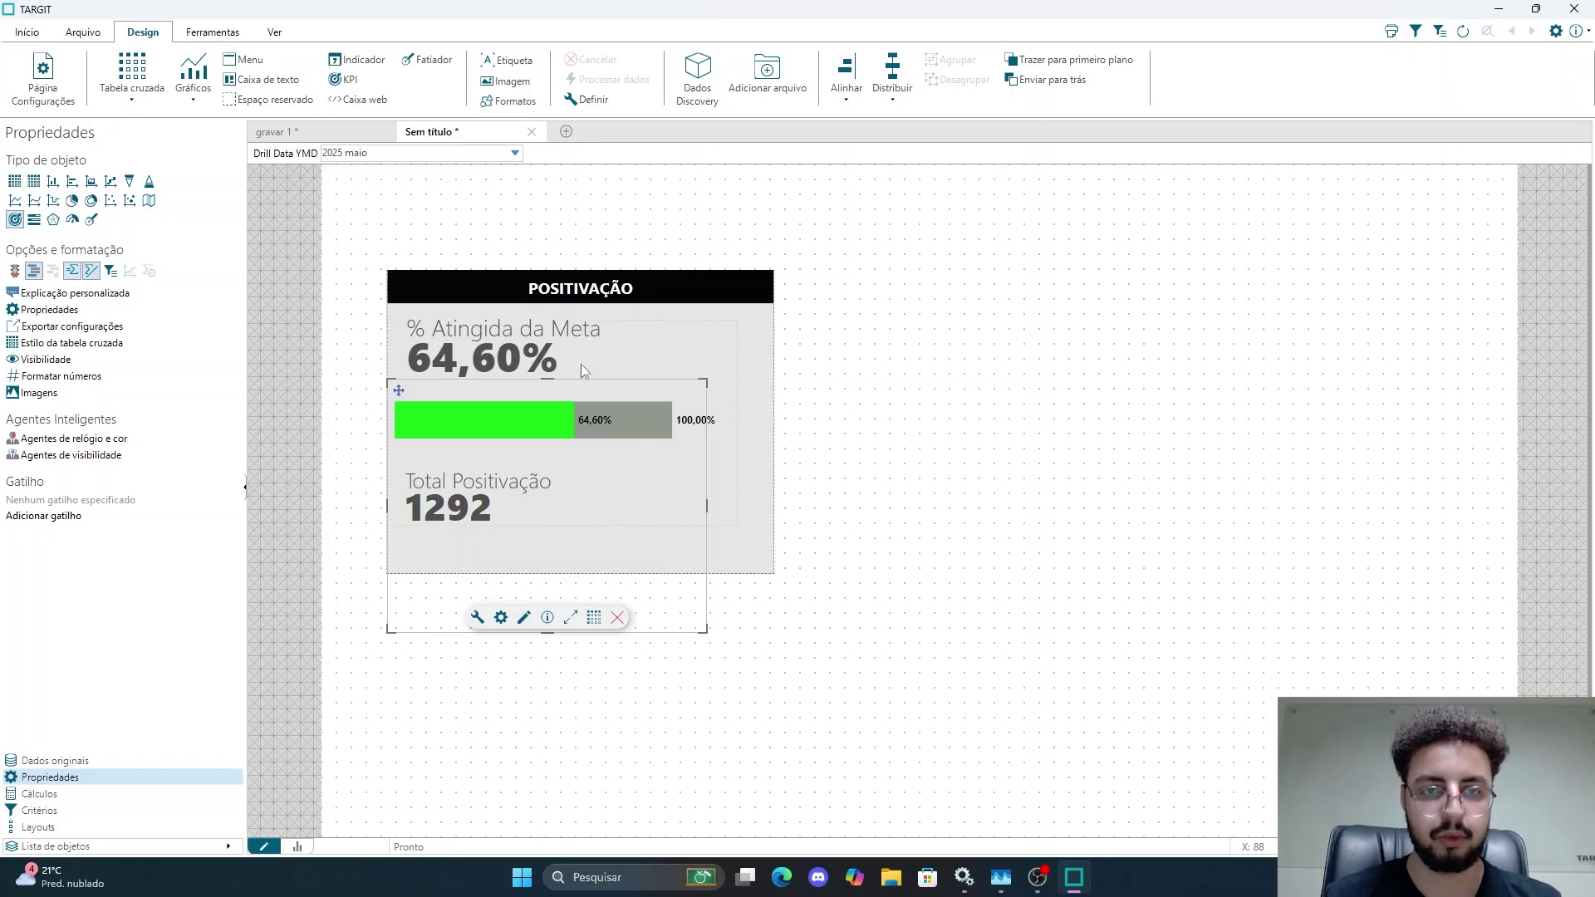
{"action": "left_click", "coordinate": [800, 604]}
{"action": "left_click", "coordinate": [749, 546]}
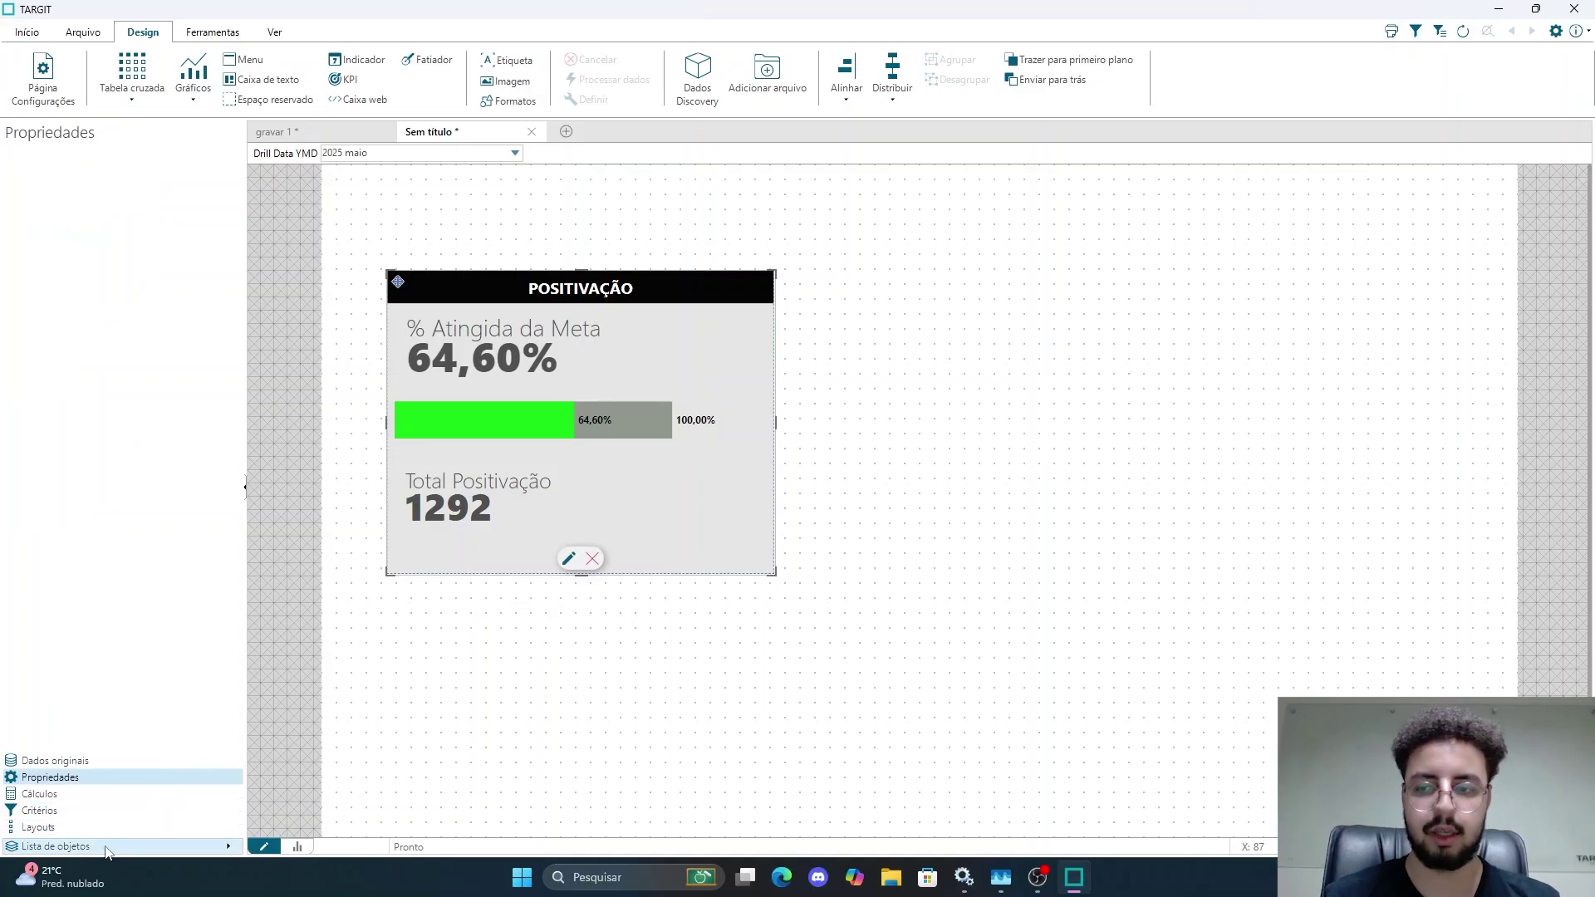
Step: Open the object list, select the progress bar chart (Crosstab2) from it and widen the chart slightly past the placeholder's side edge
{"action": "left_click", "coordinate": [227, 848]}
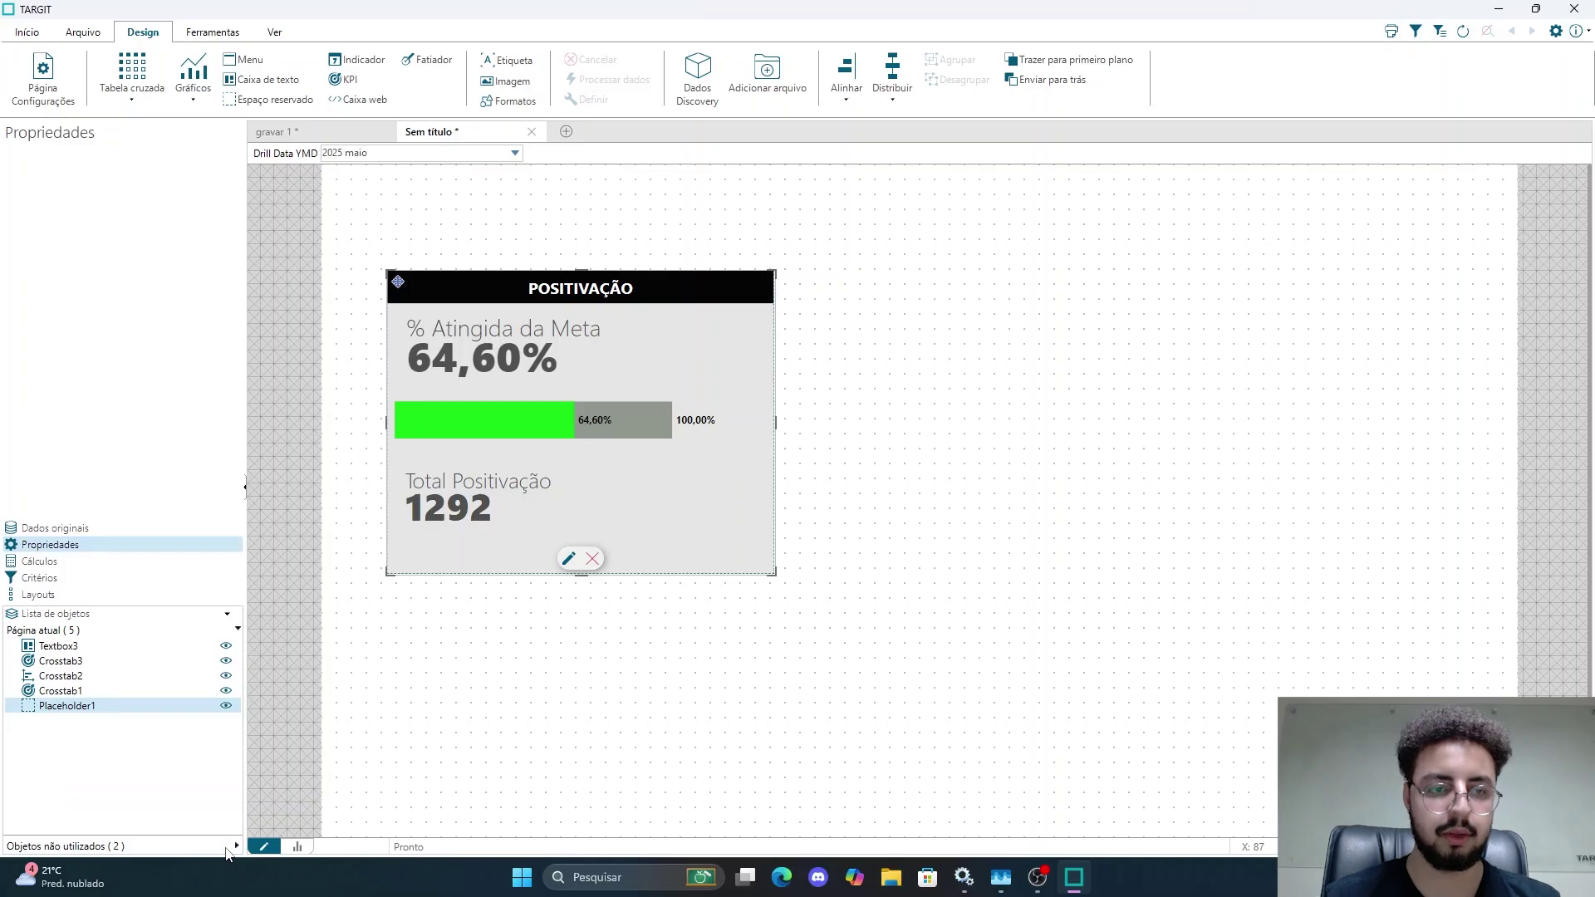
{"action": "left_click", "coordinate": [74, 647]}
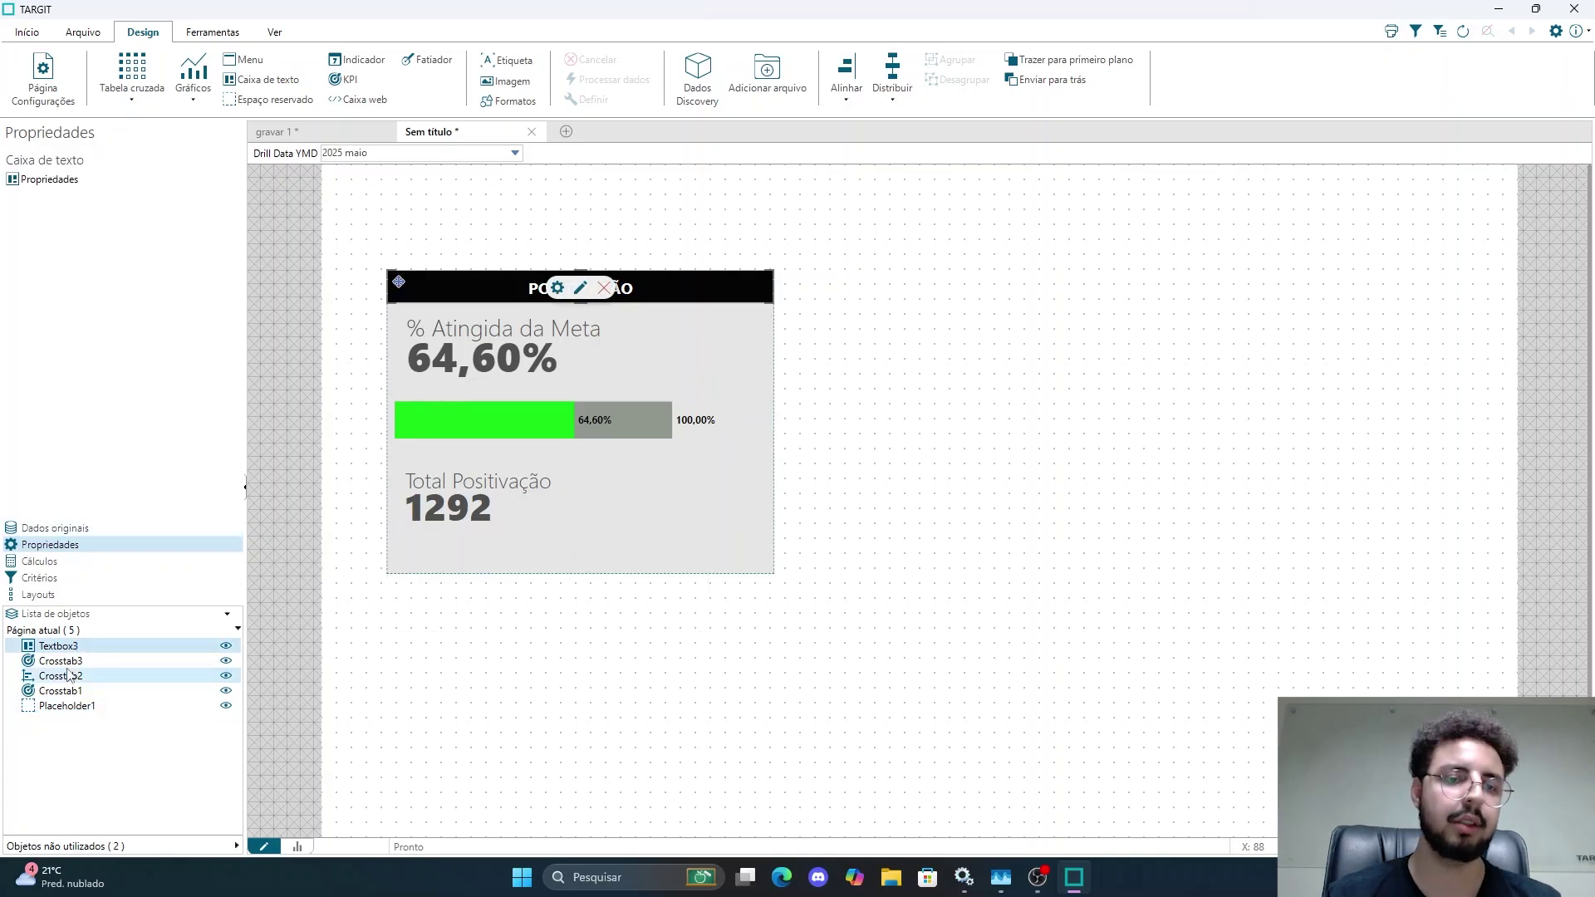
{"action": "left_click", "coordinate": [67, 663]}
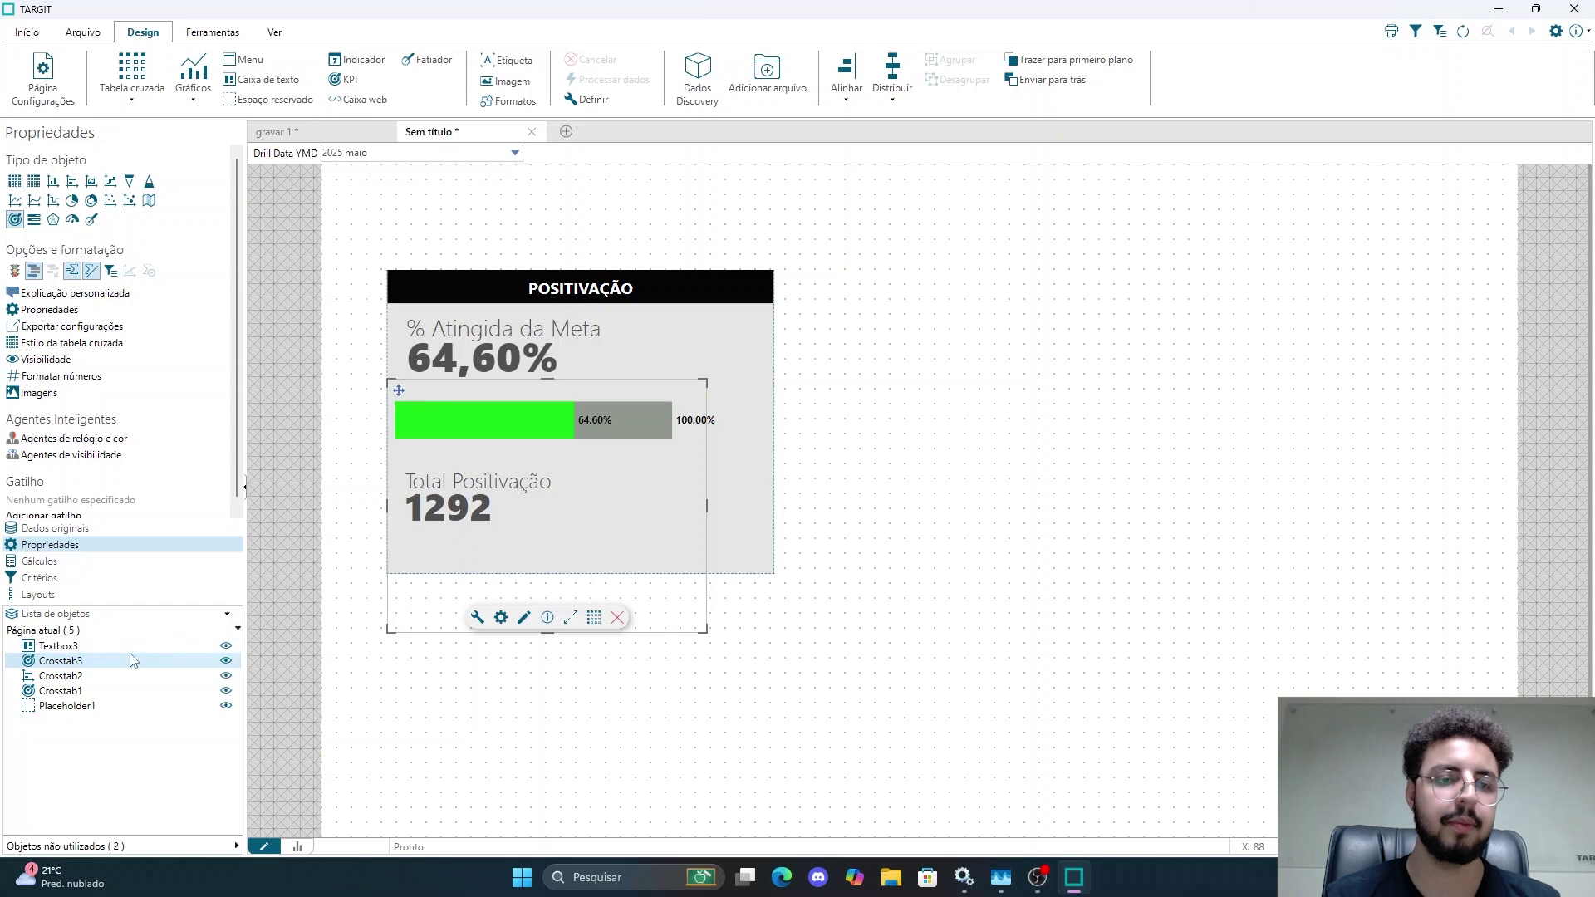
{"action": "left_click", "coordinate": [97, 692]}
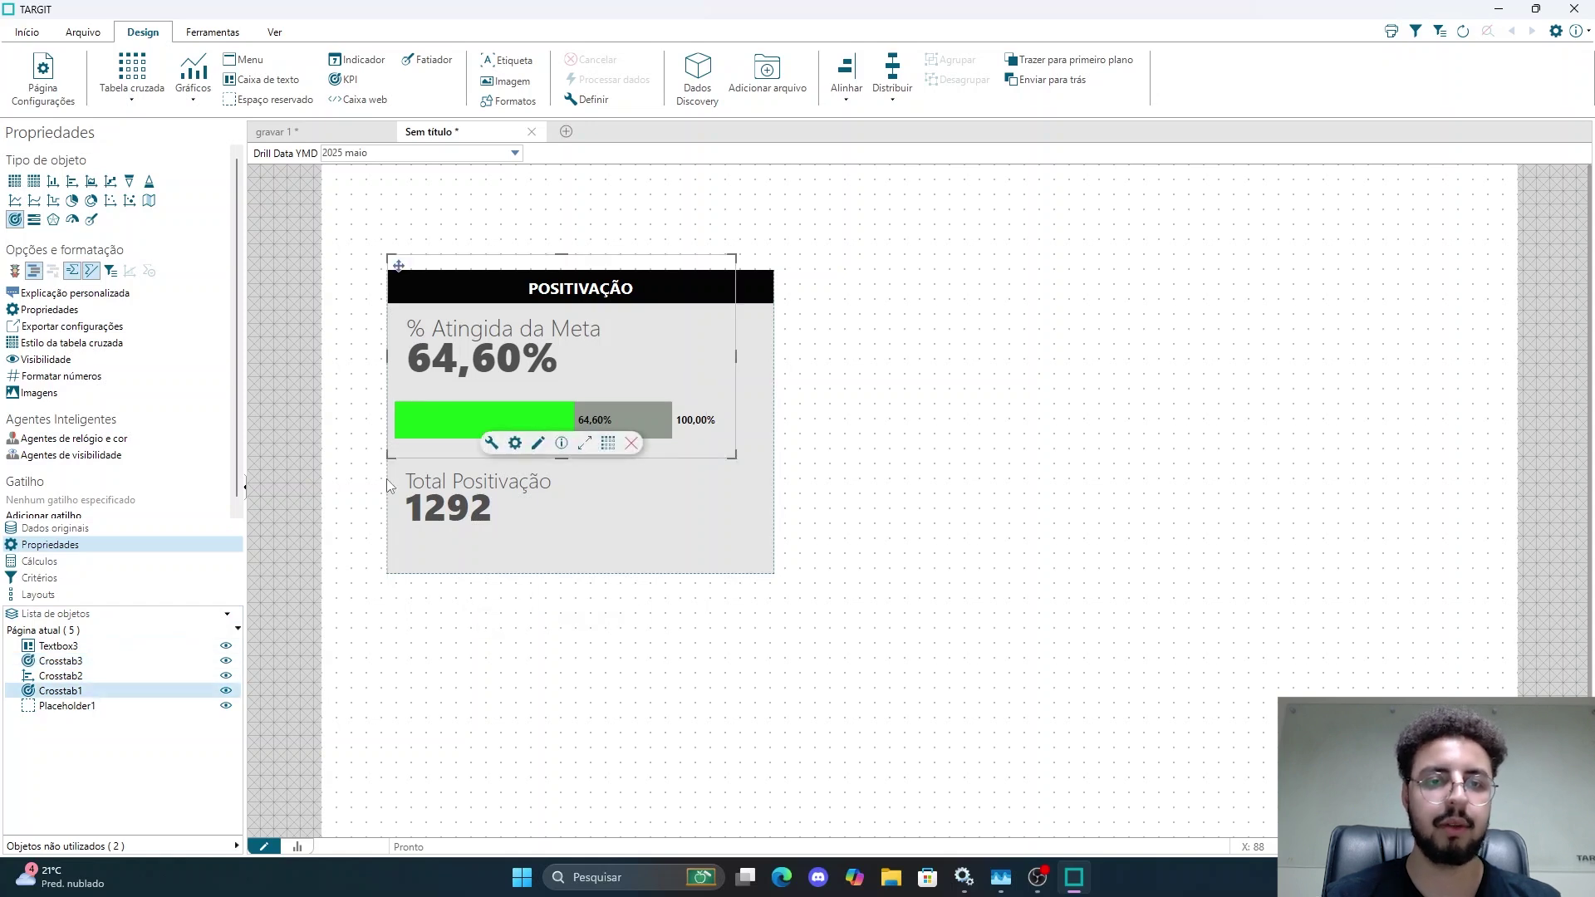
{"action": "left_click", "coordinate": [60, 681]}
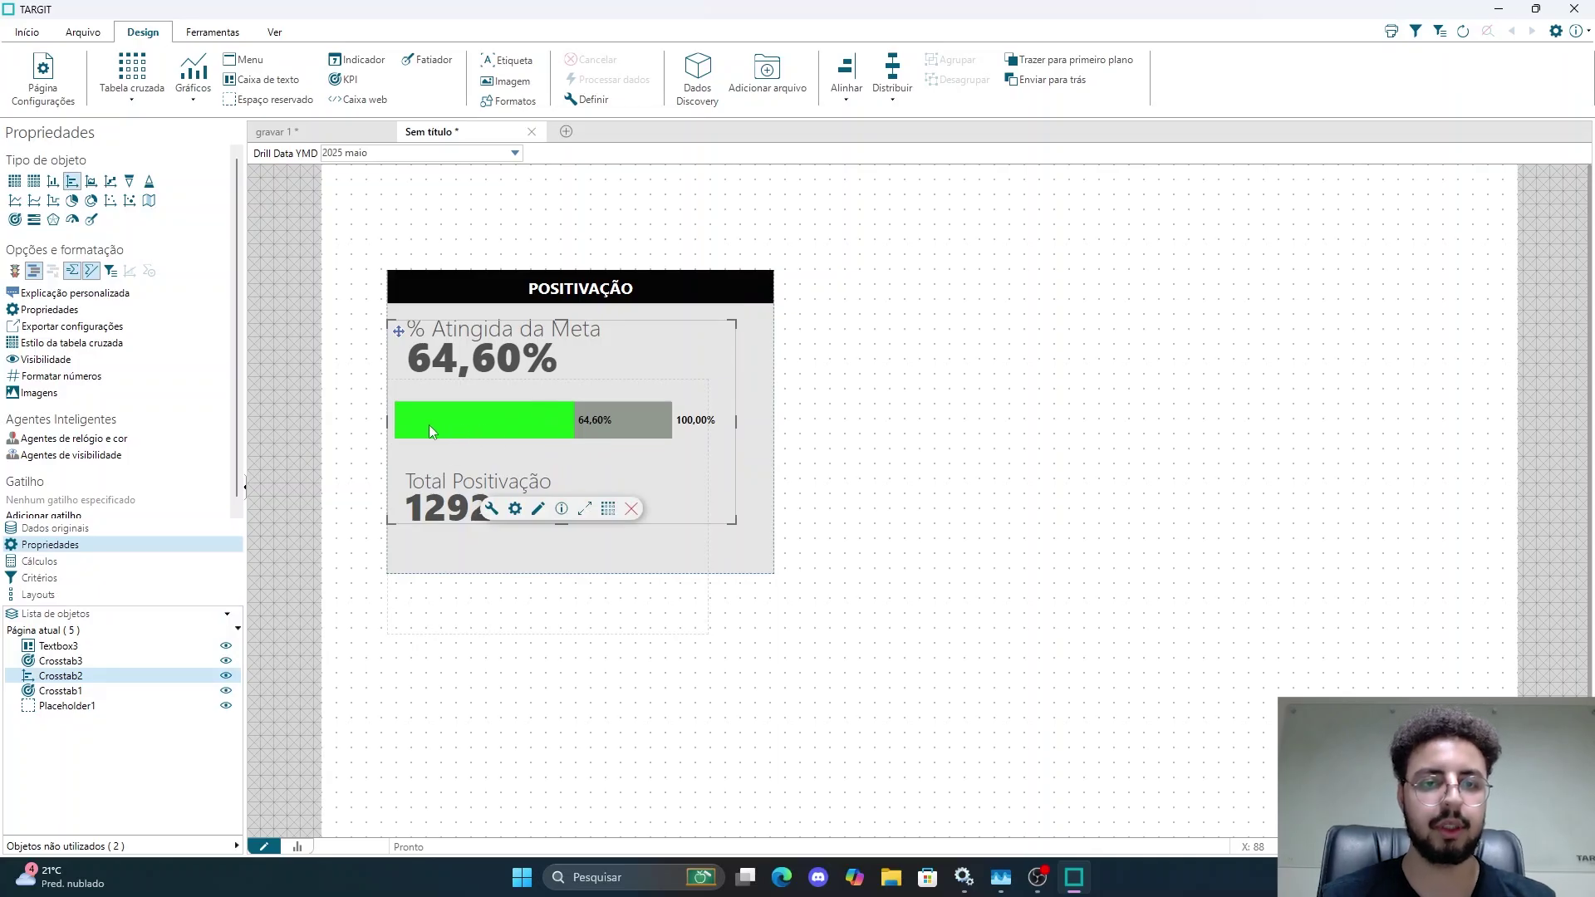
{"action": "left_click_drag", "start_coordinate": [735, 419], "coordinate": [790, 418]}
Step: Select Textbox3, the three crosstabs and Placeholder1 in the object list and group them
{"action": "left_click", "coordinate": [48, 708]}
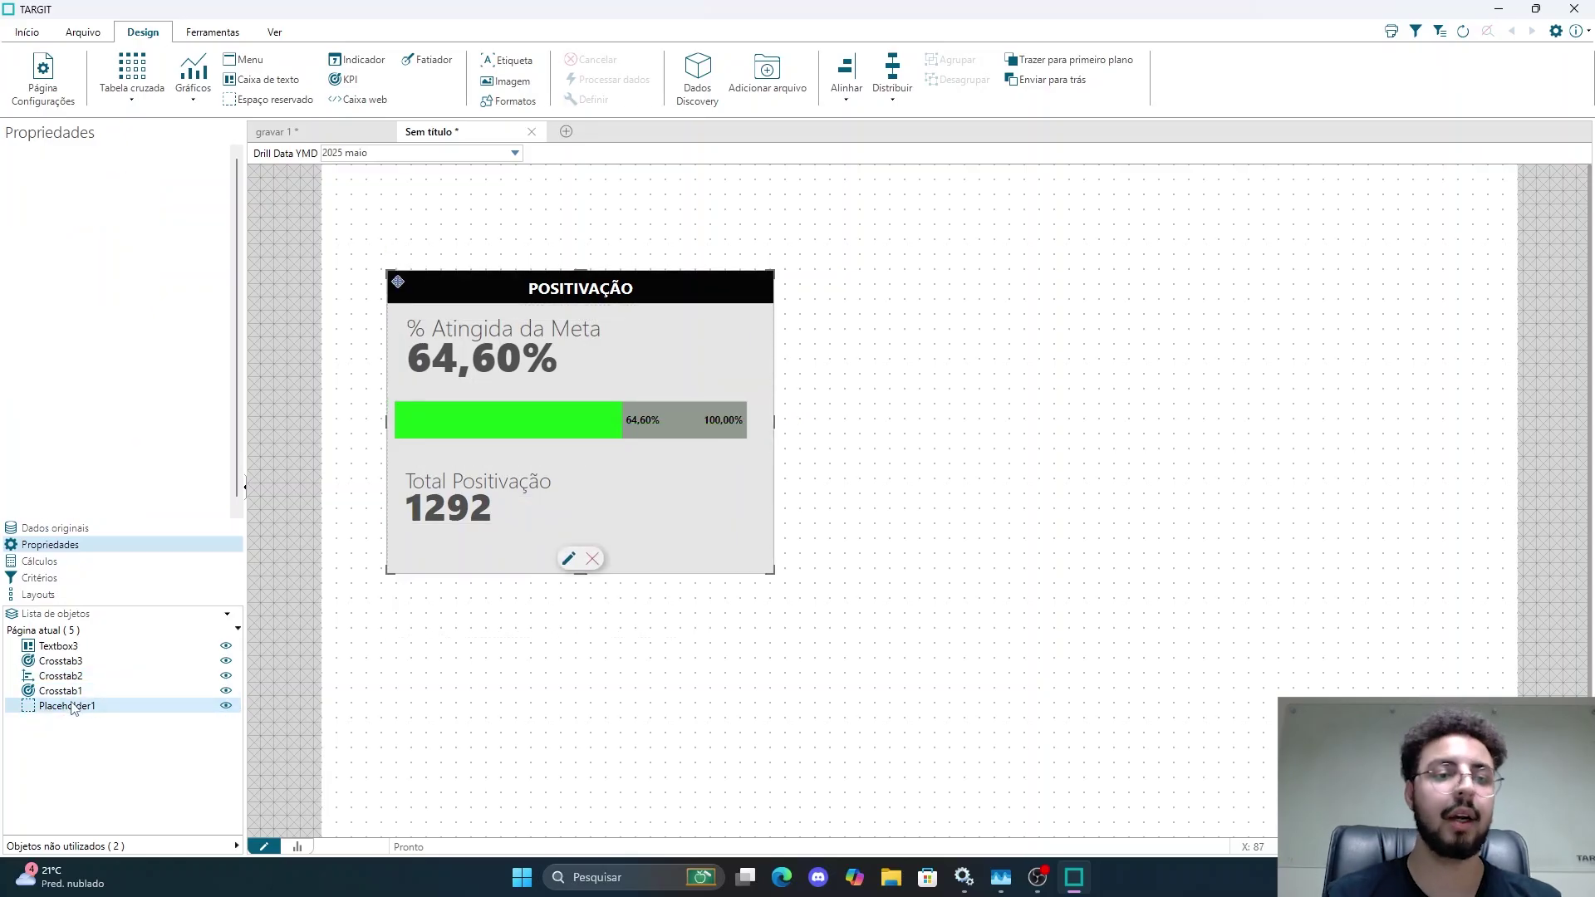
{"action": "left_click", "coordinate": [48, 653], "text": "shift"}
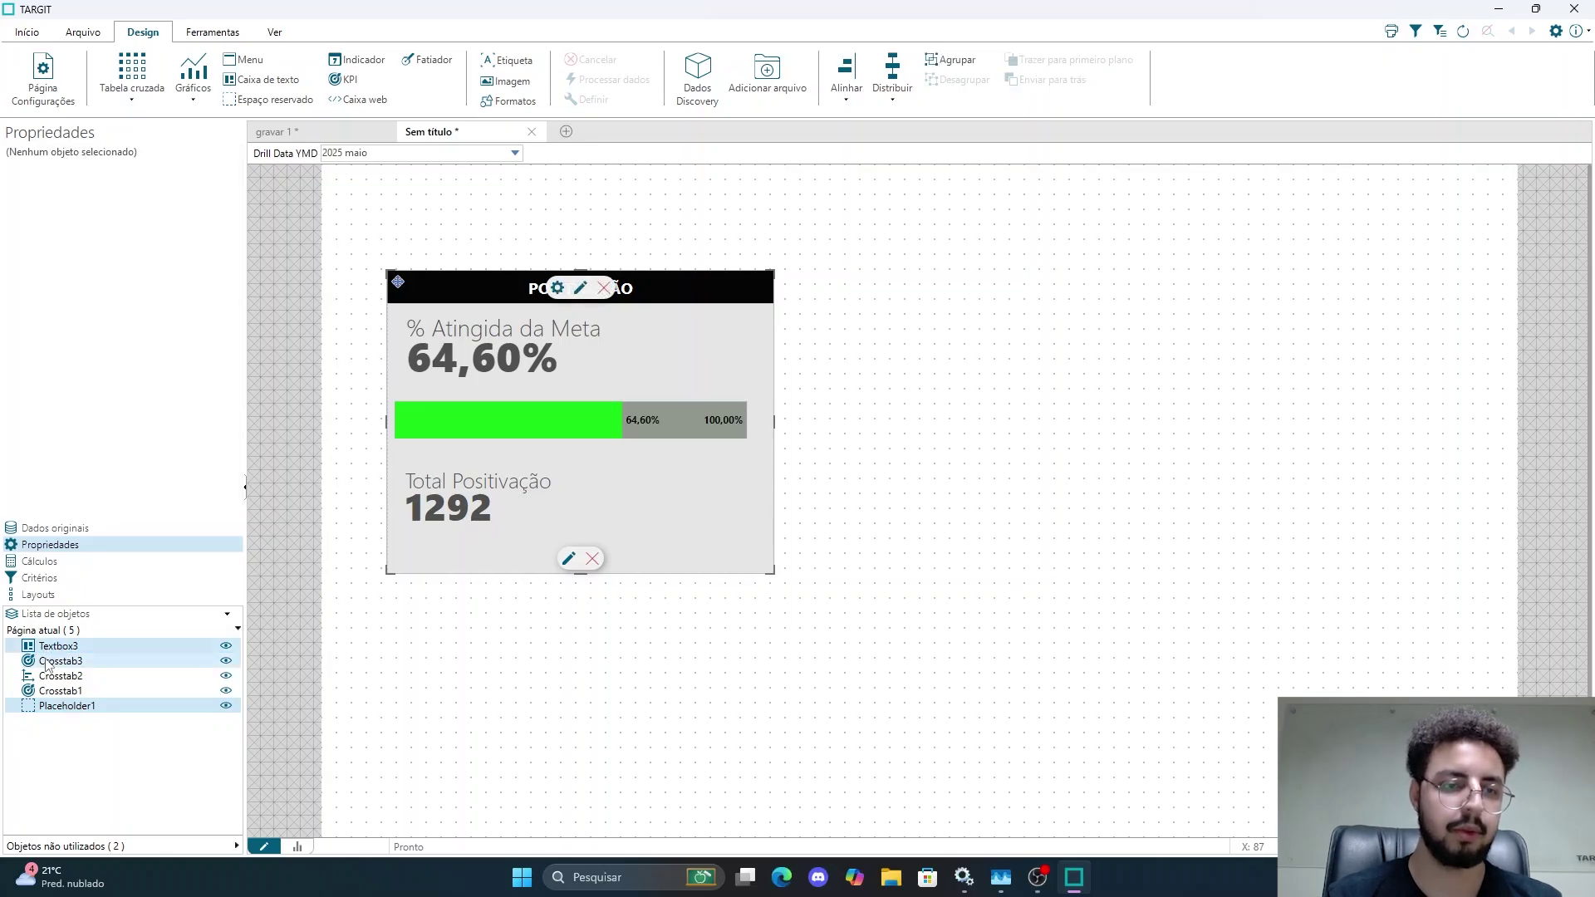
{"action": "left_click", "coordinate": [59, 706], "text": "ctrl"}
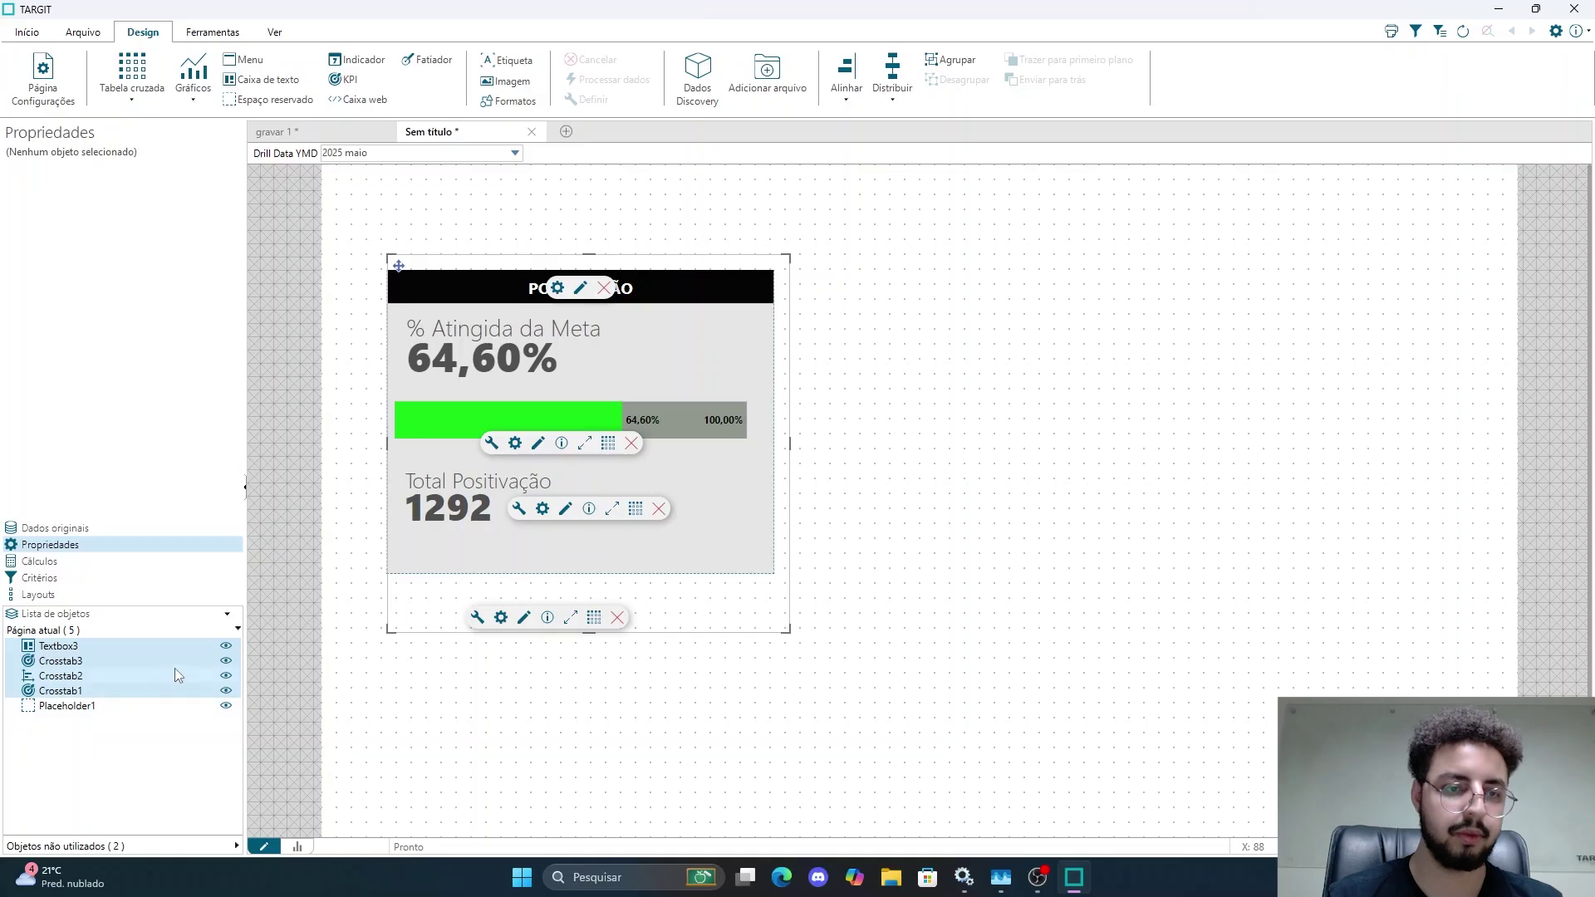
{"action": "left_click", "coordinate": [58, 706], "text": "ctrl"}
{"action": "right_click", "coordinate": [65, 662]}
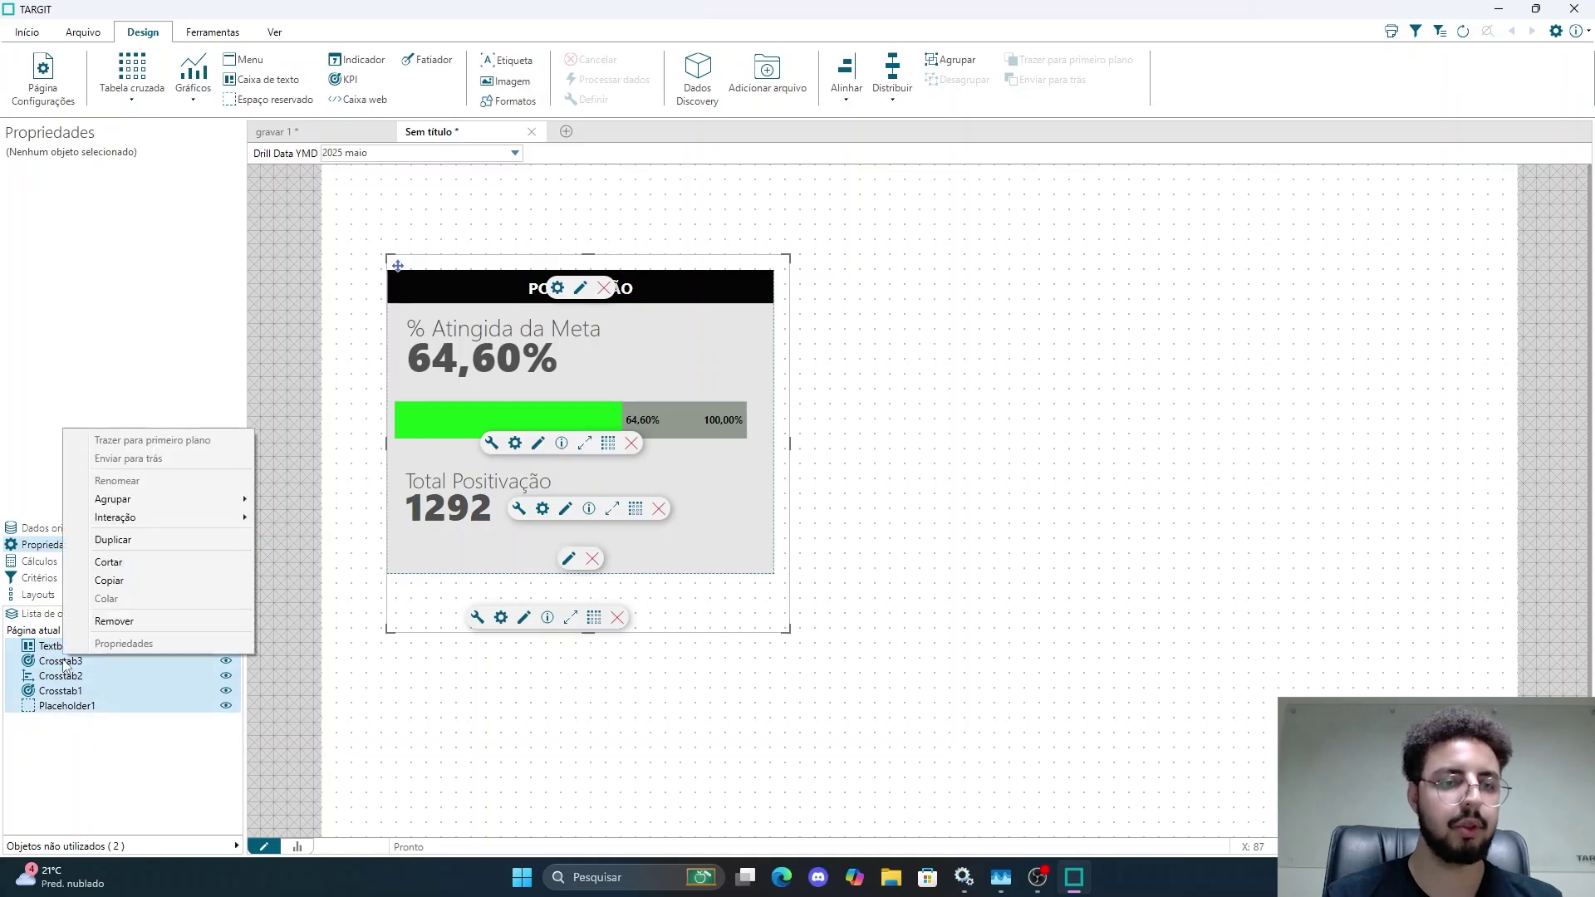
{"action": "mouse_move", "coordinate": [226, 503]}
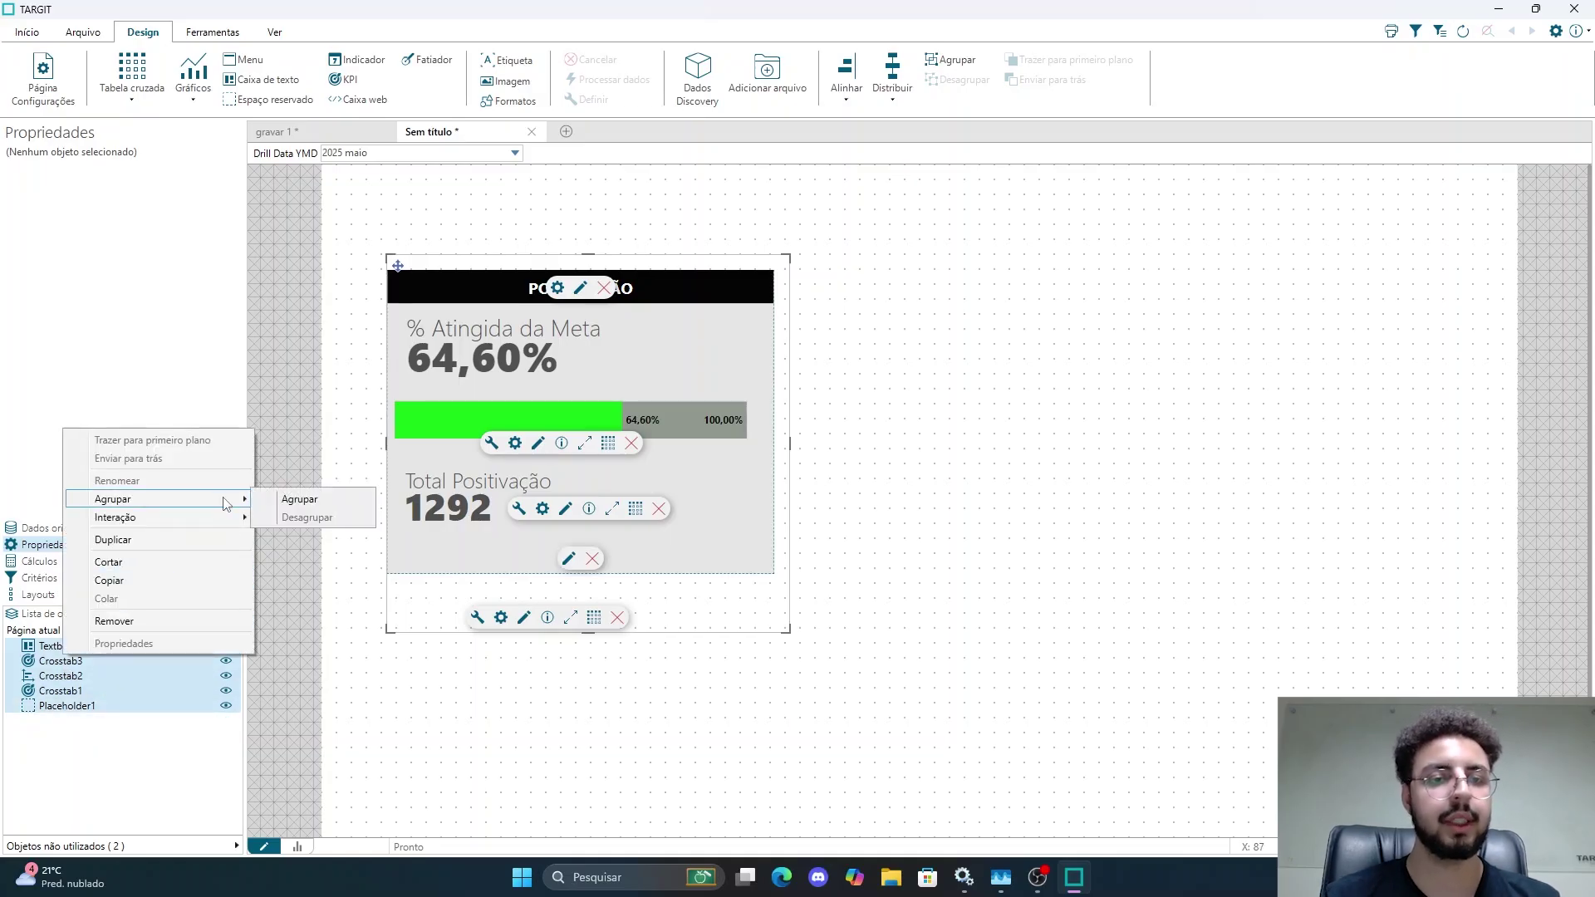
{"action": "left_click", "coordinate": [271, 498]}
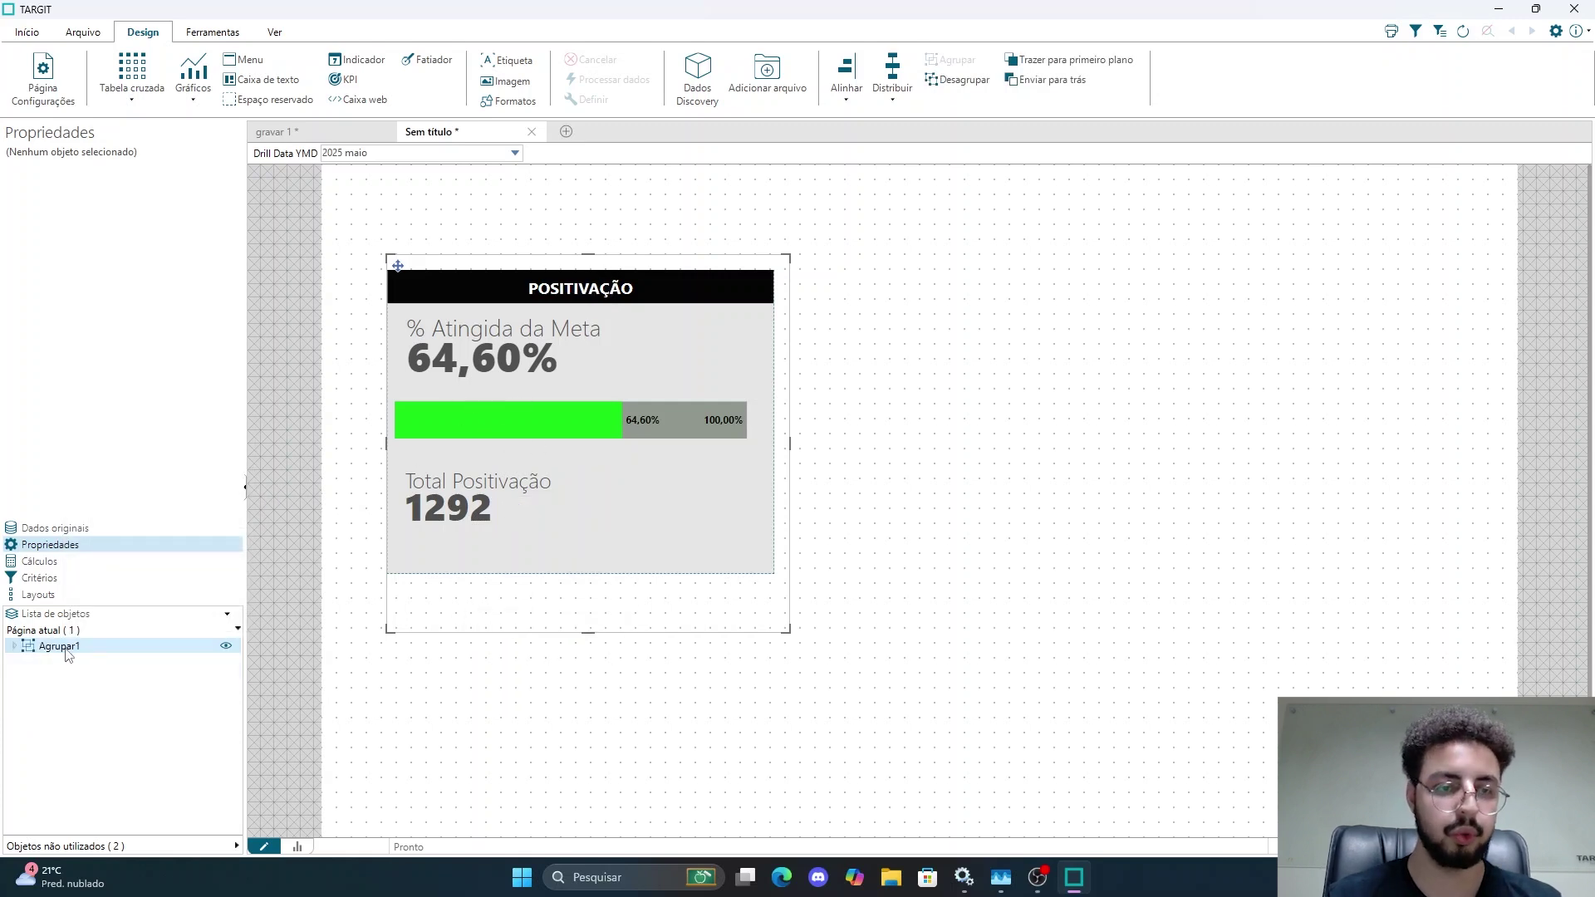
Step: Move the grouped card toward the page's upper-left corner, reduce its height and slightly narrow it
{"action": "left_click_drag", "start_coordinate": [475, 278], "coordinate": [365, 223]}
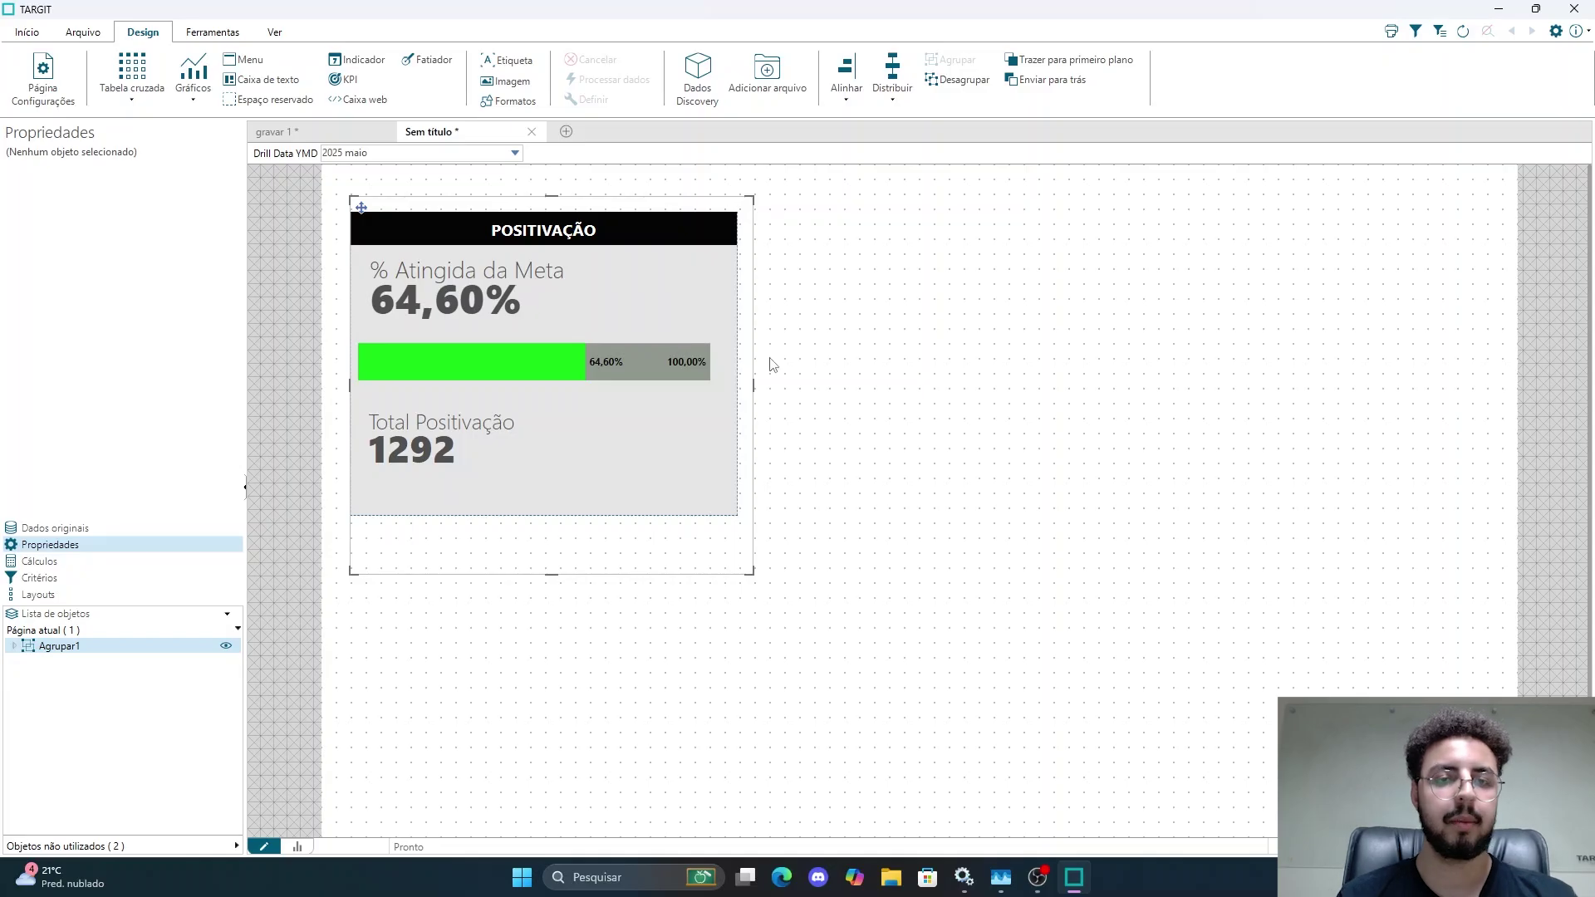
{"action": "left_click_drag", "start_coordinate": [753, 572], "coordinate": [746, 519]}
{"action": "left_click", "coordinate": [782, 473]}
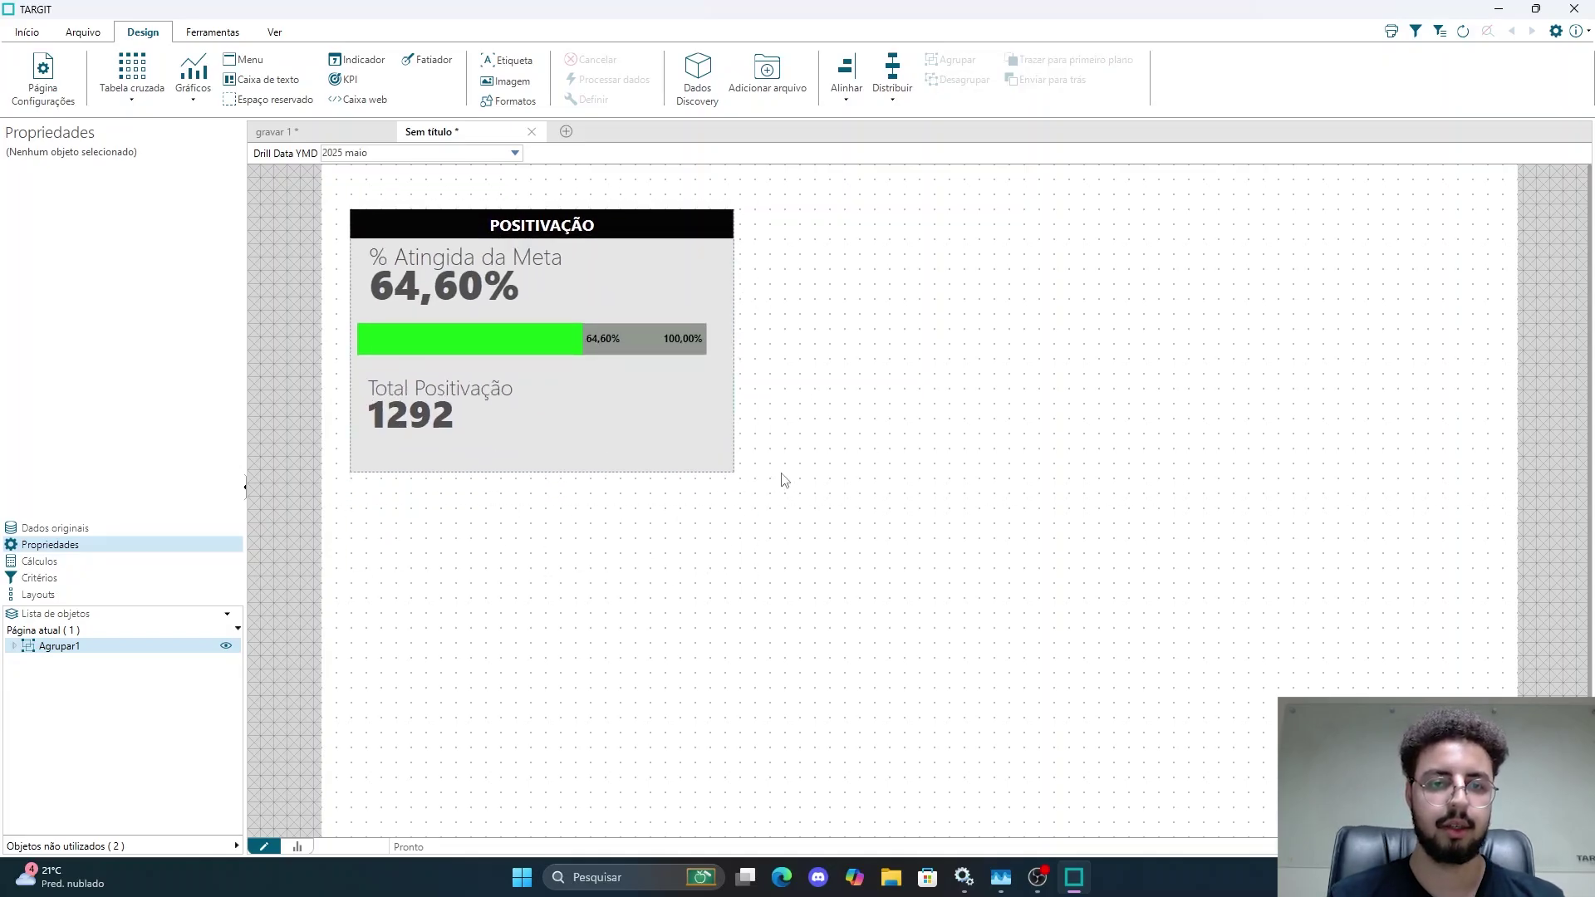